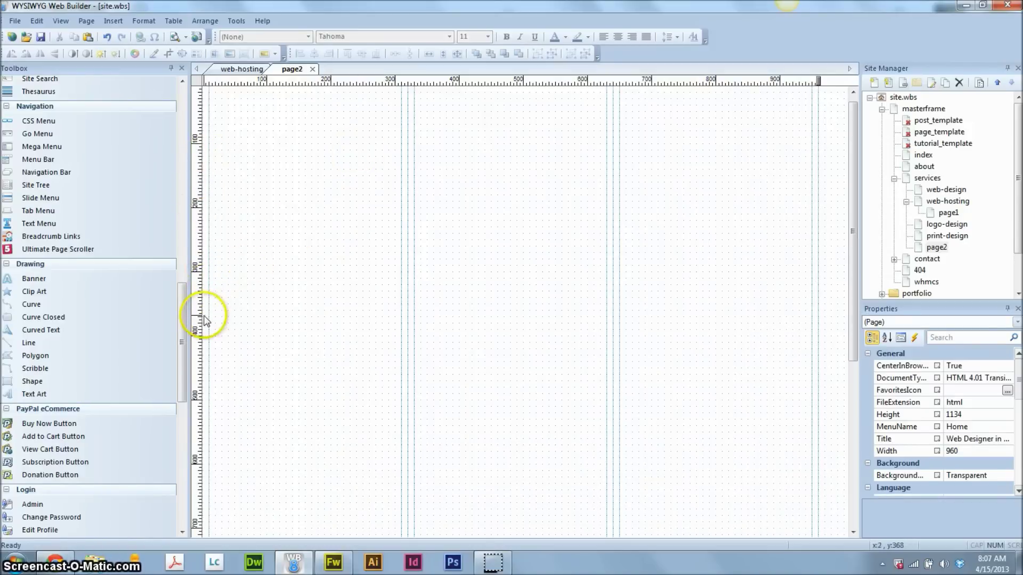
# Step: Place a new rectangle at the top-left of page2 and set its width to 235
pyautogui.moveTo(281, 322); pyautogui.dragTo(326, 354)
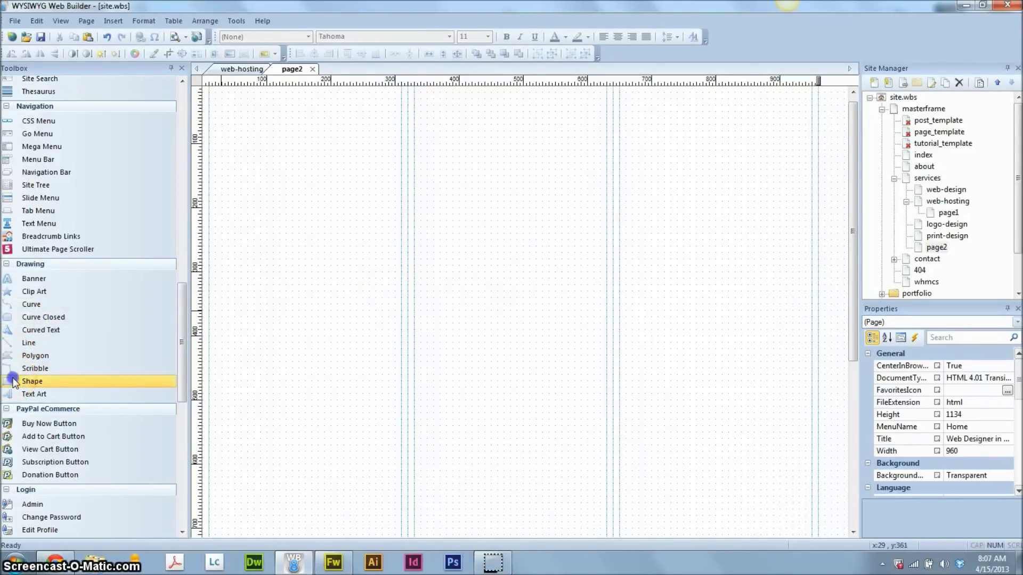
pyautogui.moveTo(300, 255); pyautogui.dragTo(228, 193)
pyautogui.moveTo(281, 223); pyautogui.dragTo(265, 155)
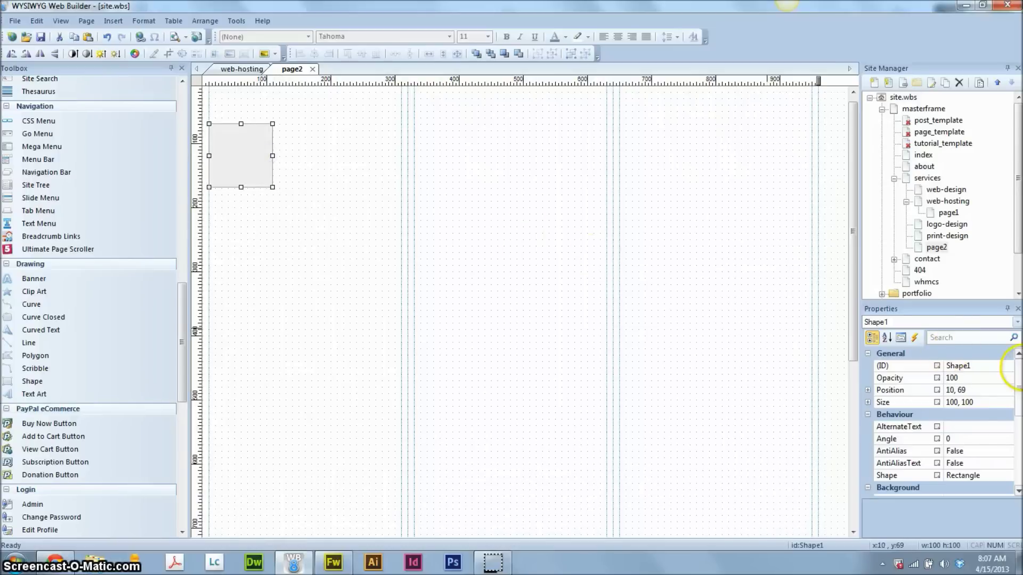
pyautogui.doubleClick(954, 403)
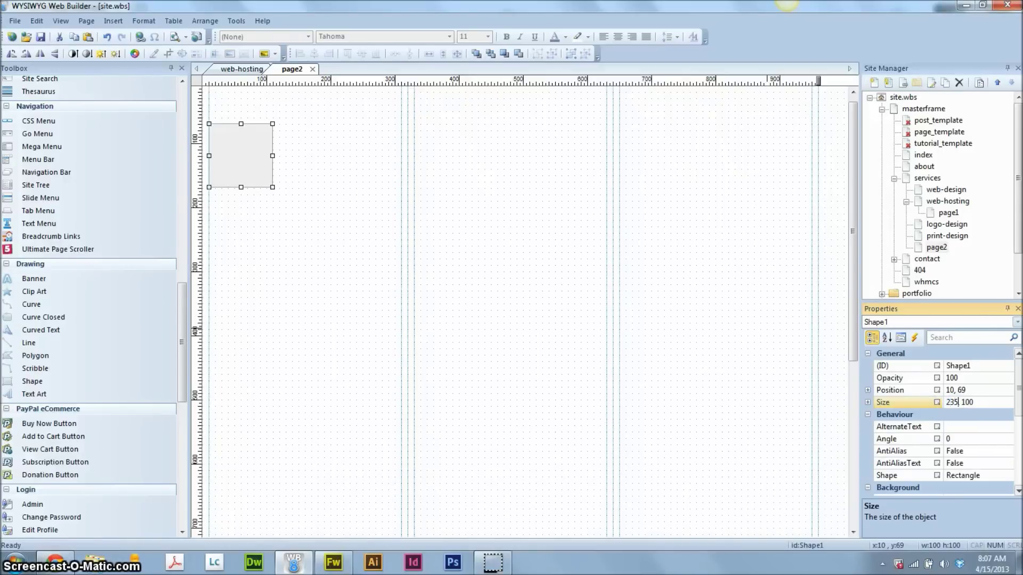
pyautogui.write('235')
pyautogui.press('Return')
pyautogui.moveTo(359, 188); pyautogui.dragTo(360, 190)
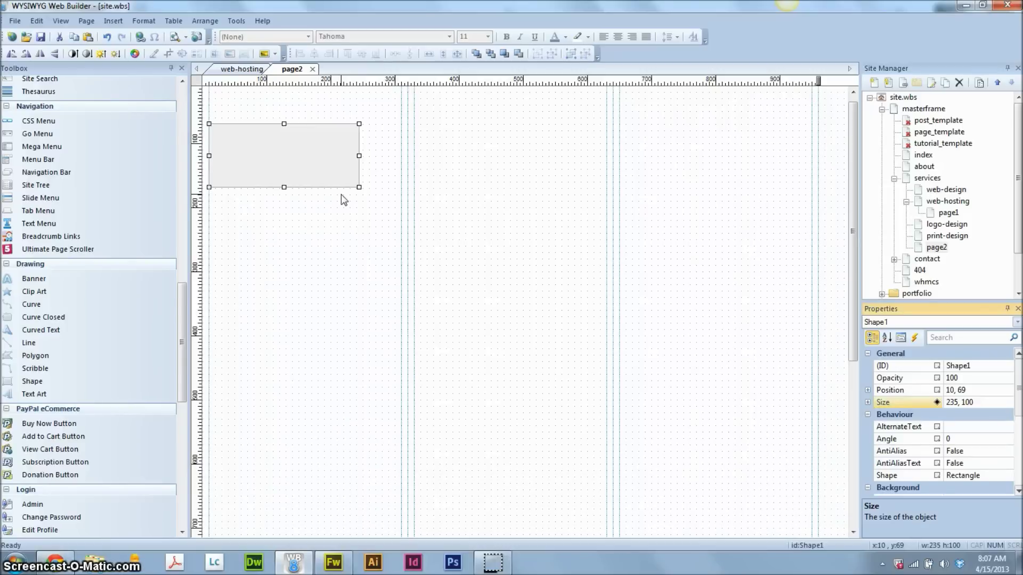
# Step: Compare with the web-hosting page's plan headers, then set the rectangle's height to 60
pyautogui.click(240, 68)
pyautogui.click(277, 179)
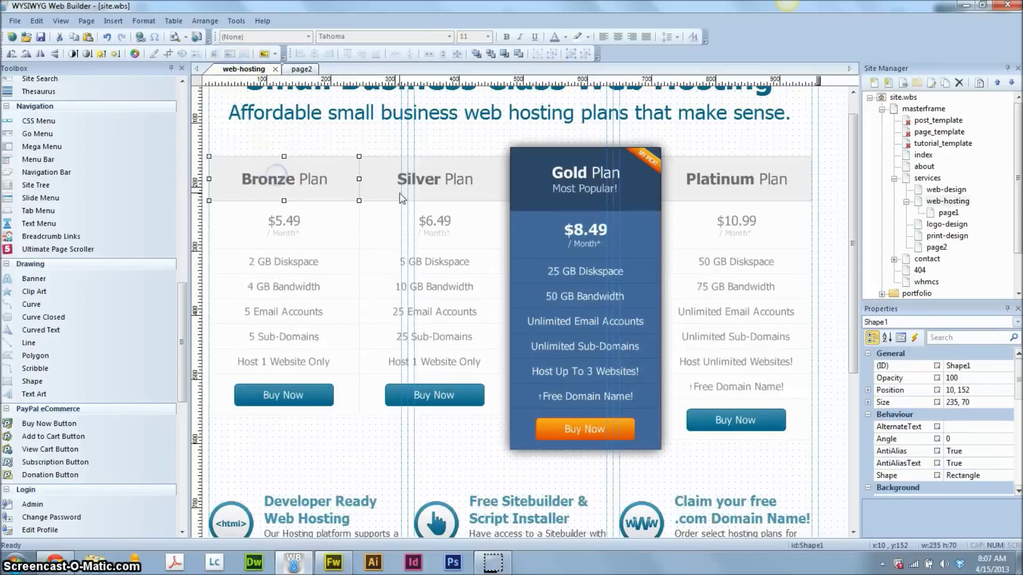
pyautogui.click(462, 171)
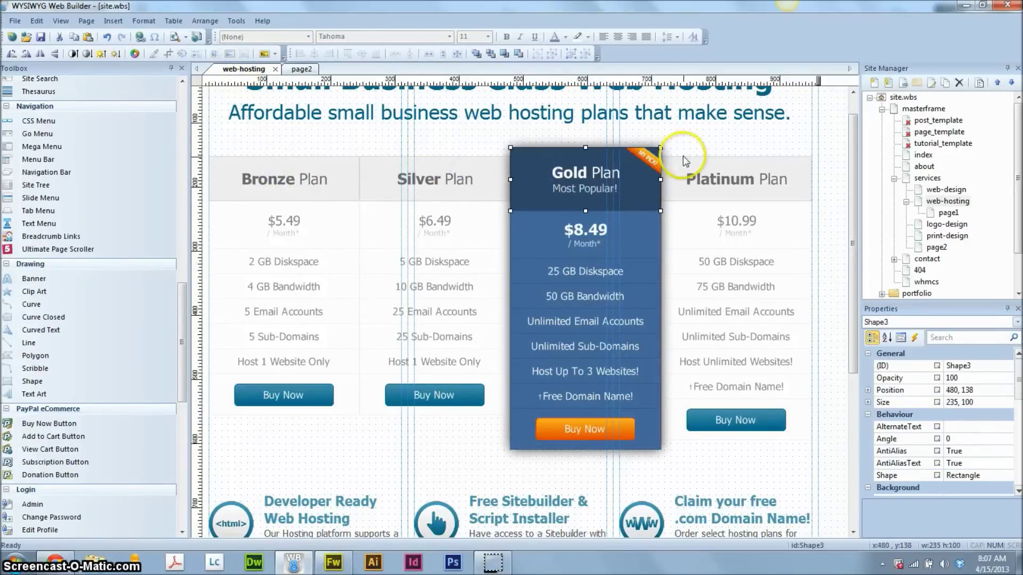
pyautogui.click(289, 72)
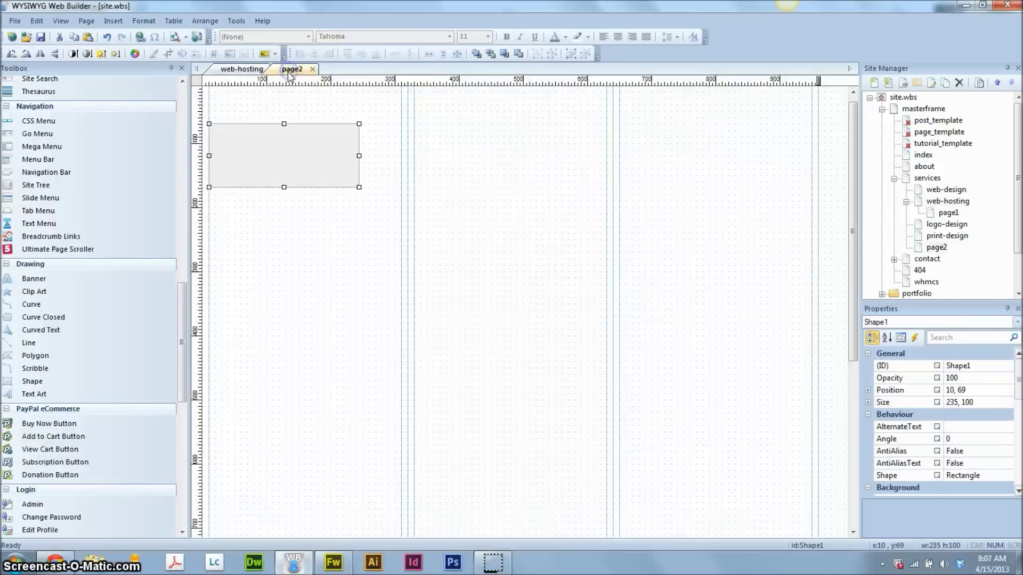
pyautogui.doubleClick(967, 402)
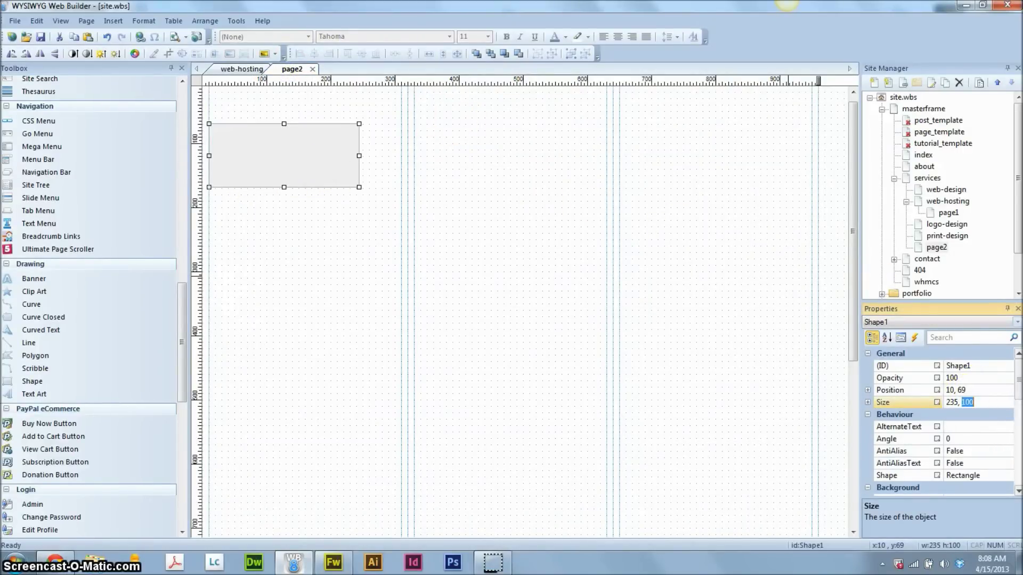
pyautogui.write('60')
pyautogui.press('Return')
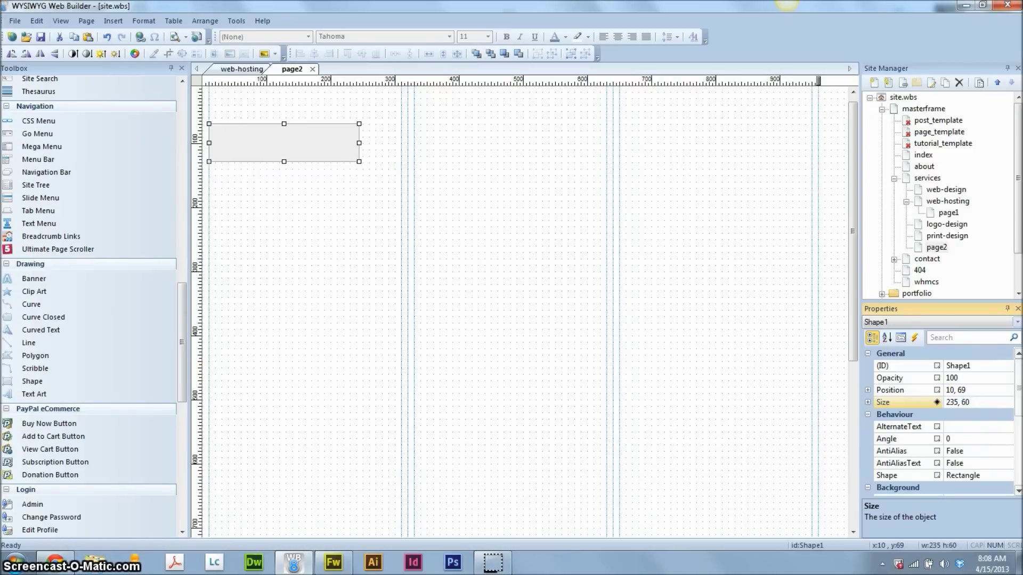
pyautogui.click(321, 236)
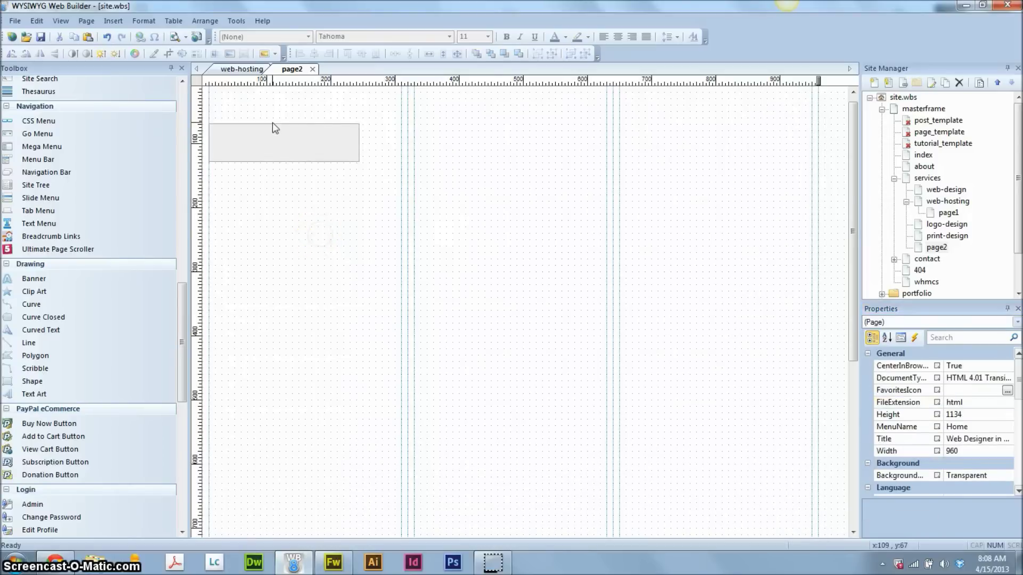
# Step: Give the rectangle a near-white background fill and a pale beige border
pyautogui.doubleClick(246, 152)
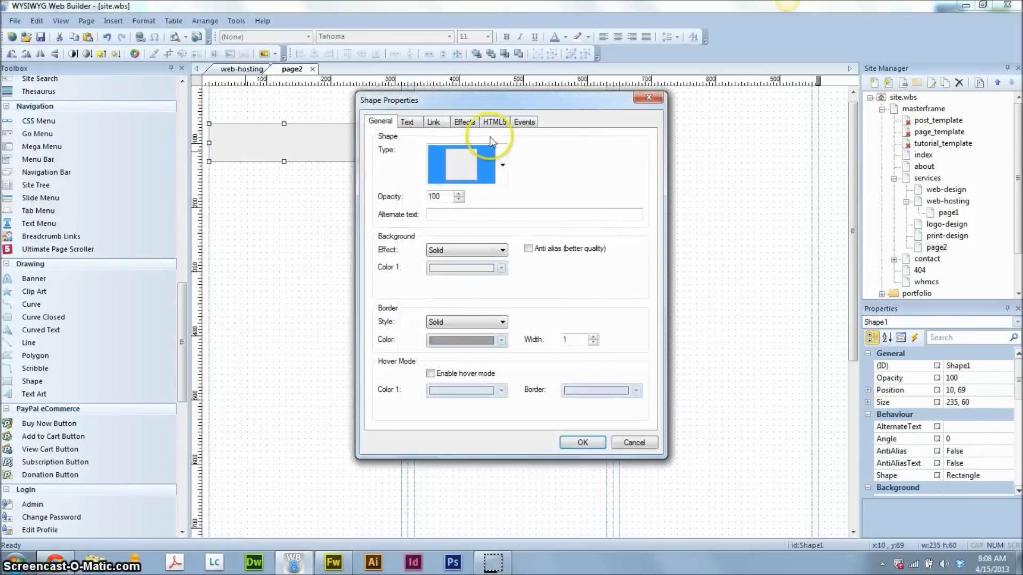
pyautogui.click(460, 268)
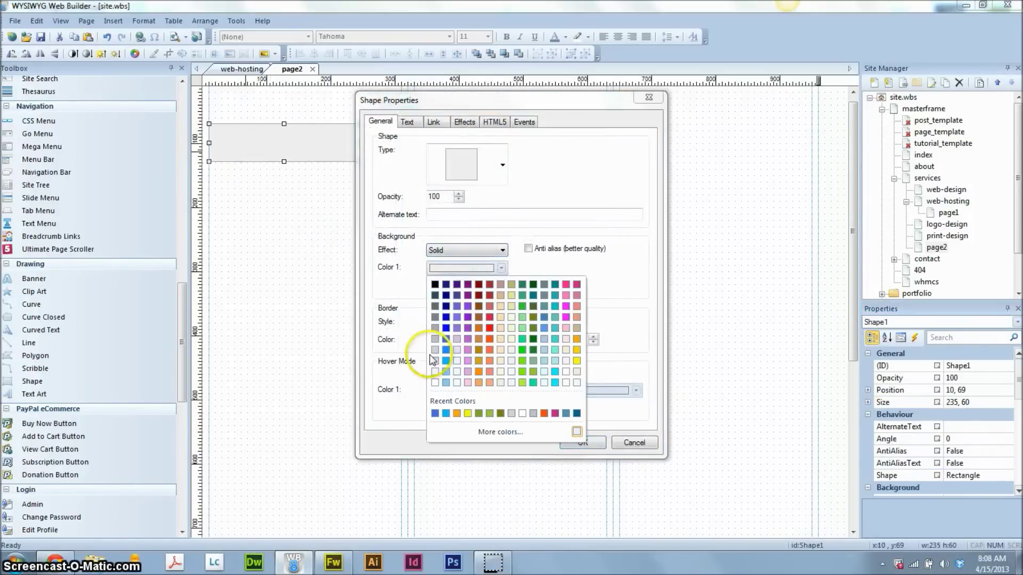
pyautogui.click(435, 361)
pyautogui.click(467, 268)
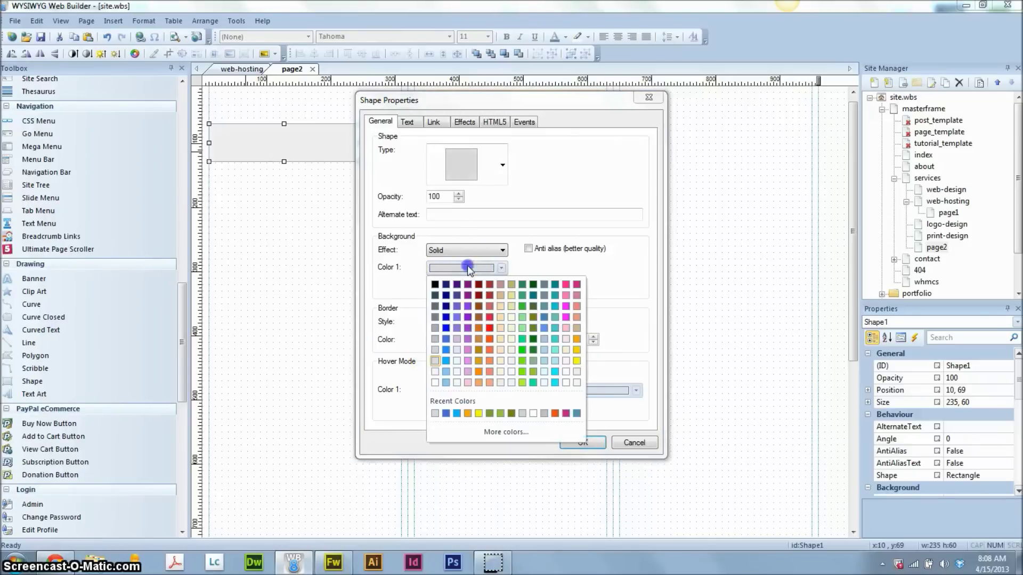
pyautogui.click(434, 373)
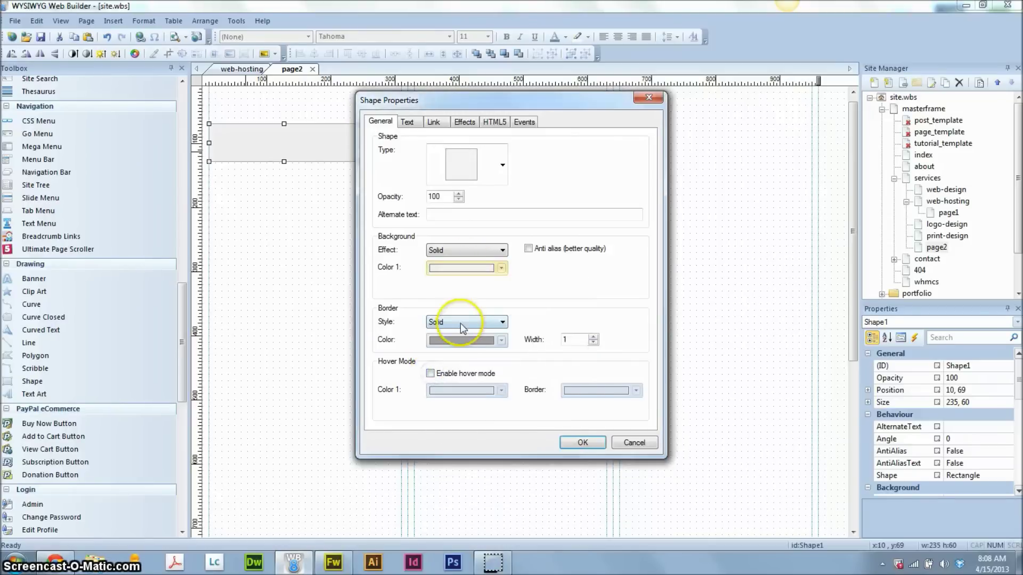
pyautogui.click(454, 337)
pyautogui.click(436, 436)
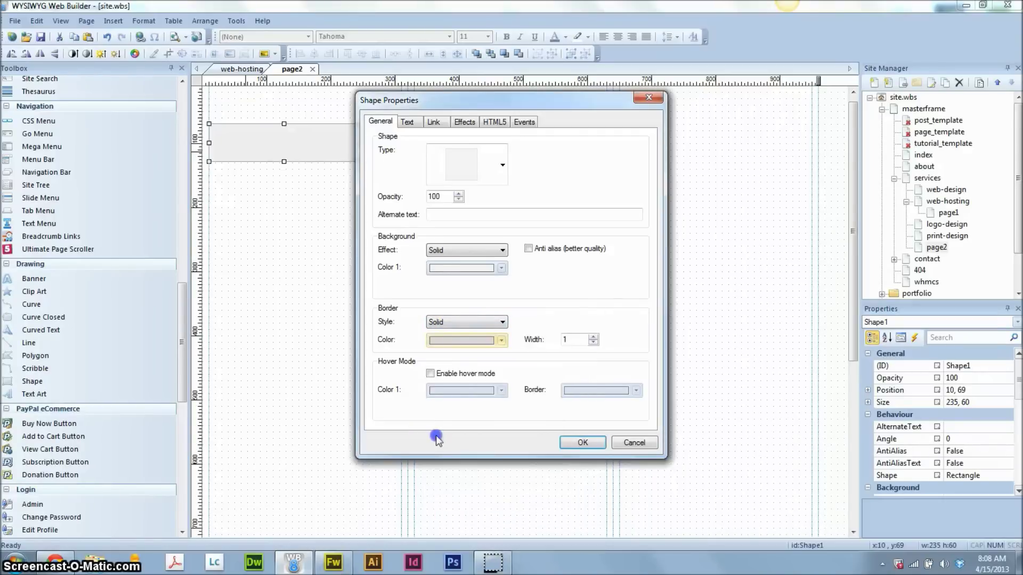
pyautogui.click(569, 444)
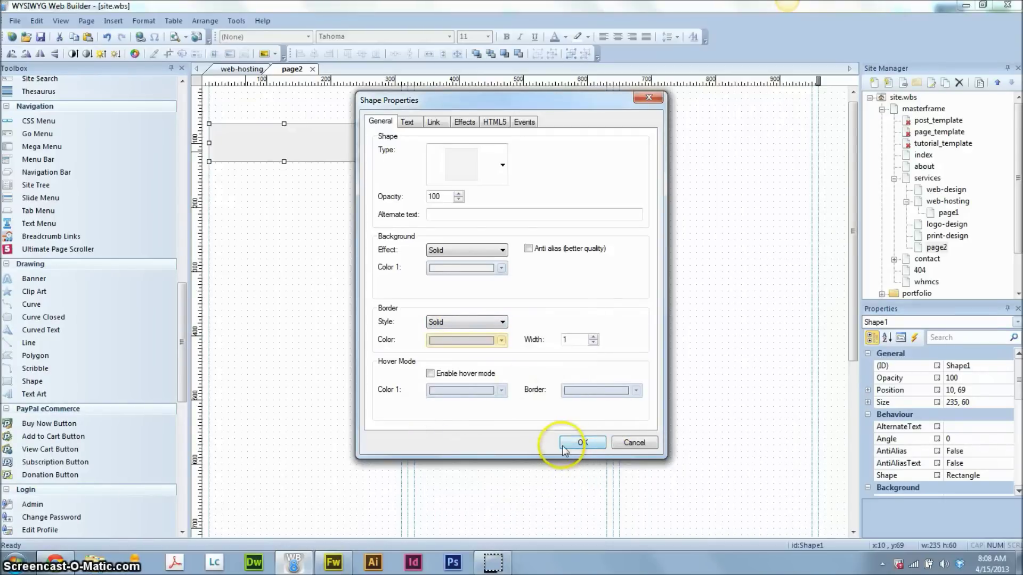
pyautogui.click(310, 267)
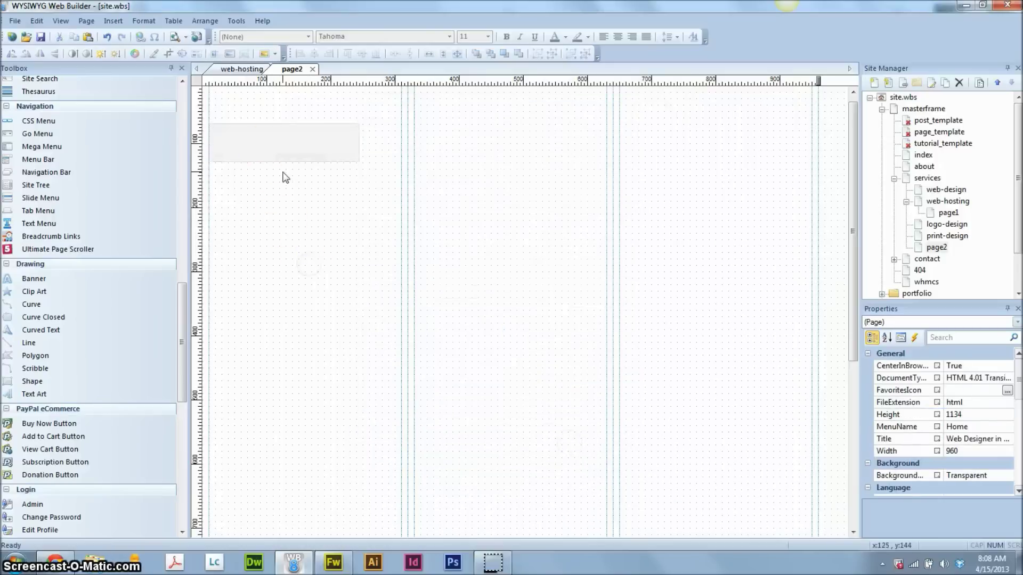
# Step: Enter 'First Plan' as the rectangle's text in 20-pt Tahoma, centred horizontally and vertically
pyautogui.doubleClick(316, 140)
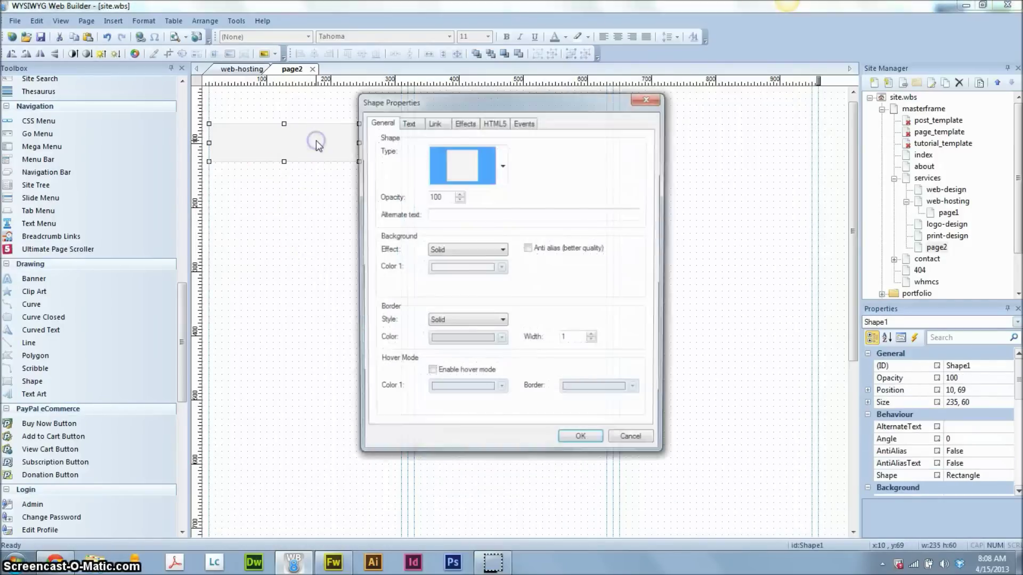
pyautogui.click(408, 124)
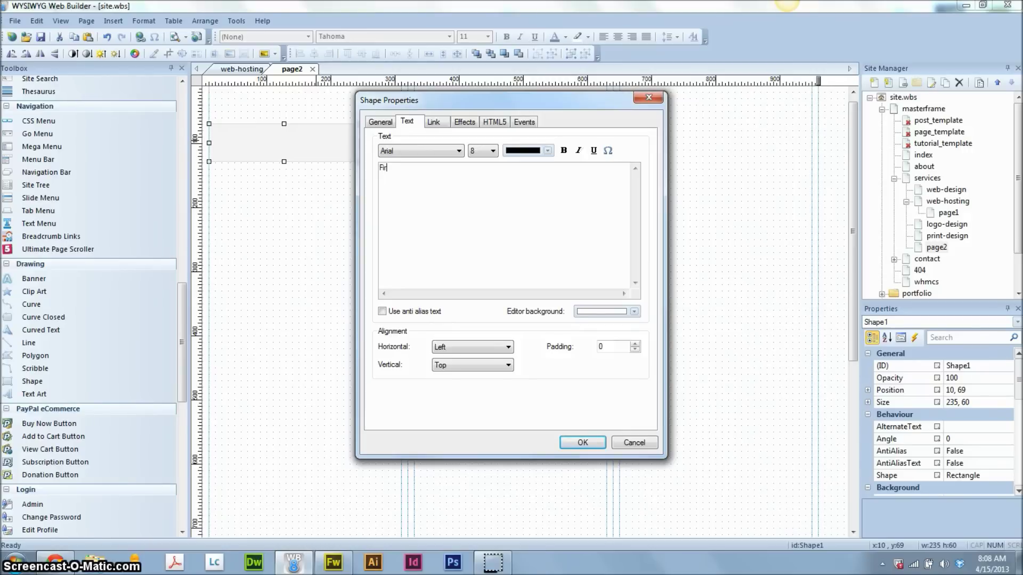
pyautogui.write('First Pla')
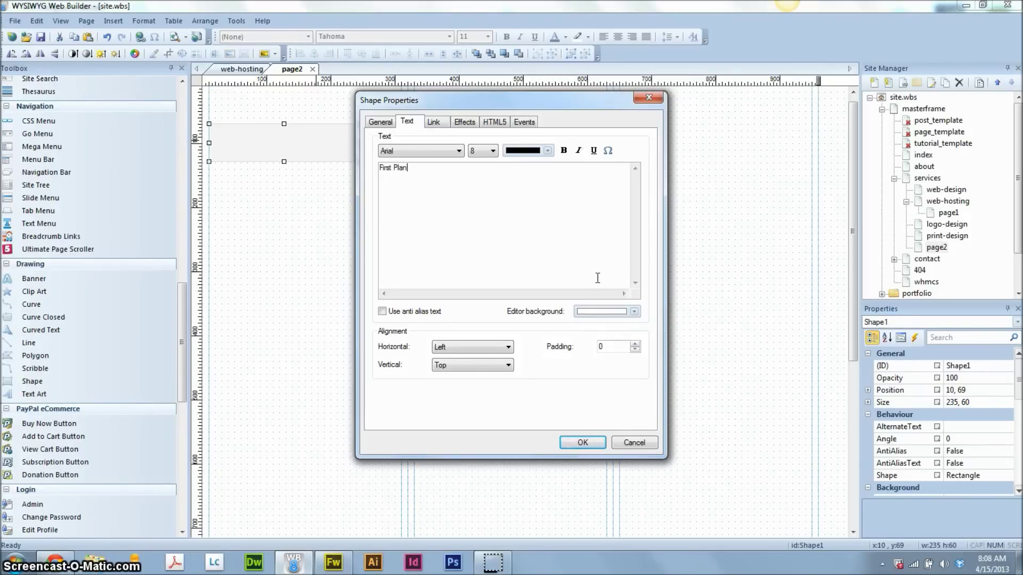
pyautogui.write('n')
pyautogui.click(534, 201)
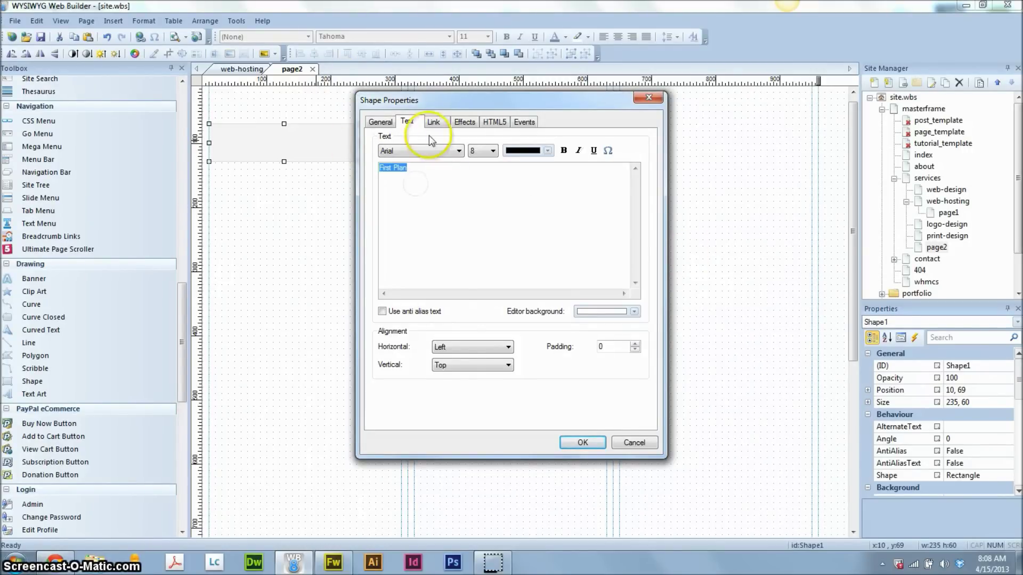
pyautogui.click(429, 151)
pyautogui.press('t')
pyautogui.press('Return')
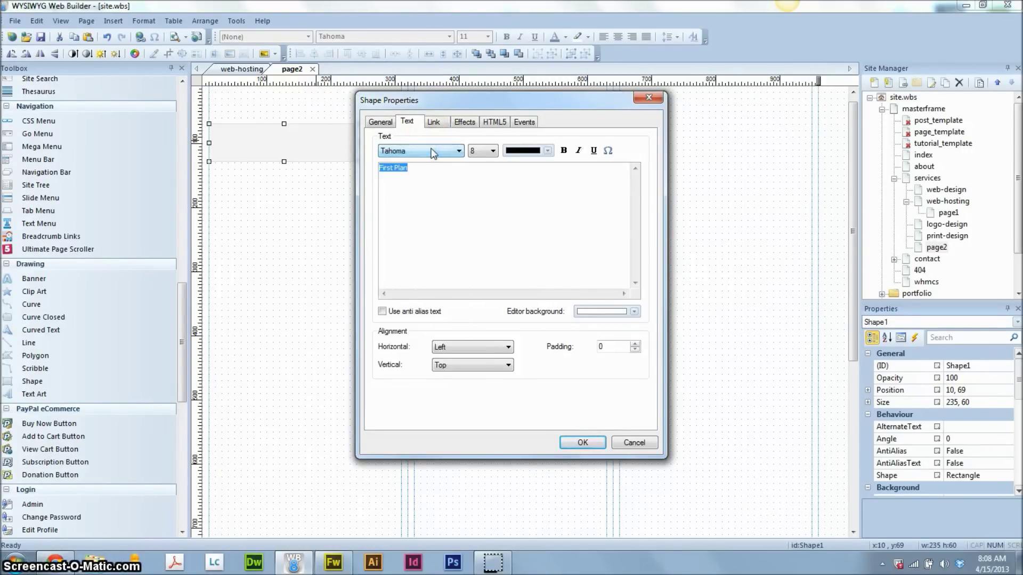
pyautogui.click(491, 150)
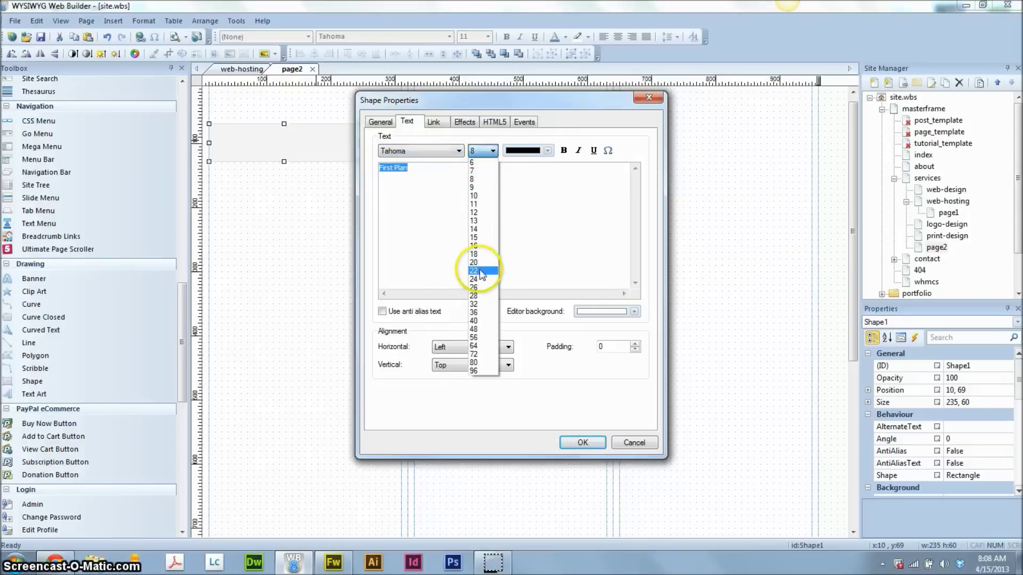
pyautogui.click(474, 262)
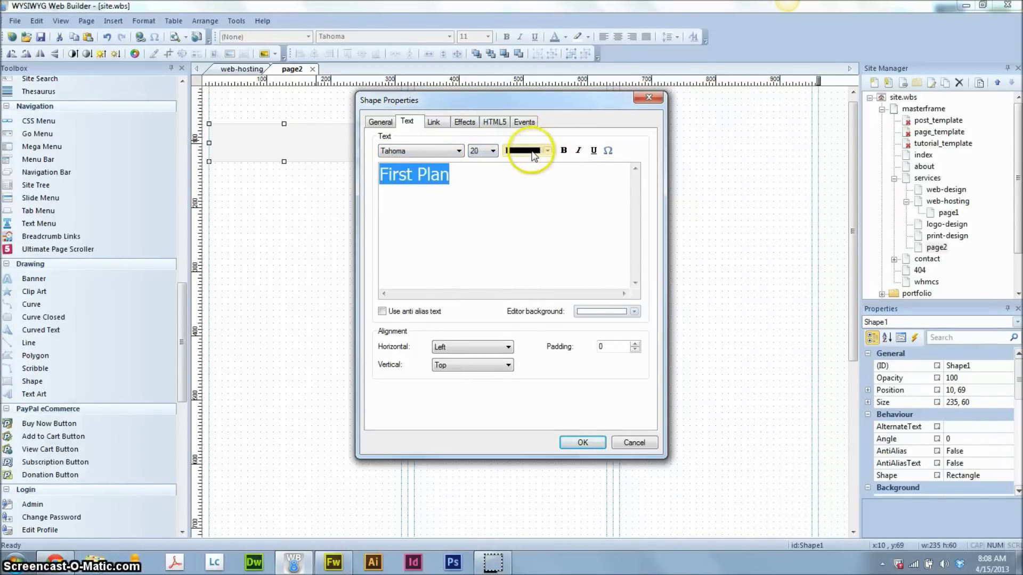
pyautogui.click(455, 347)
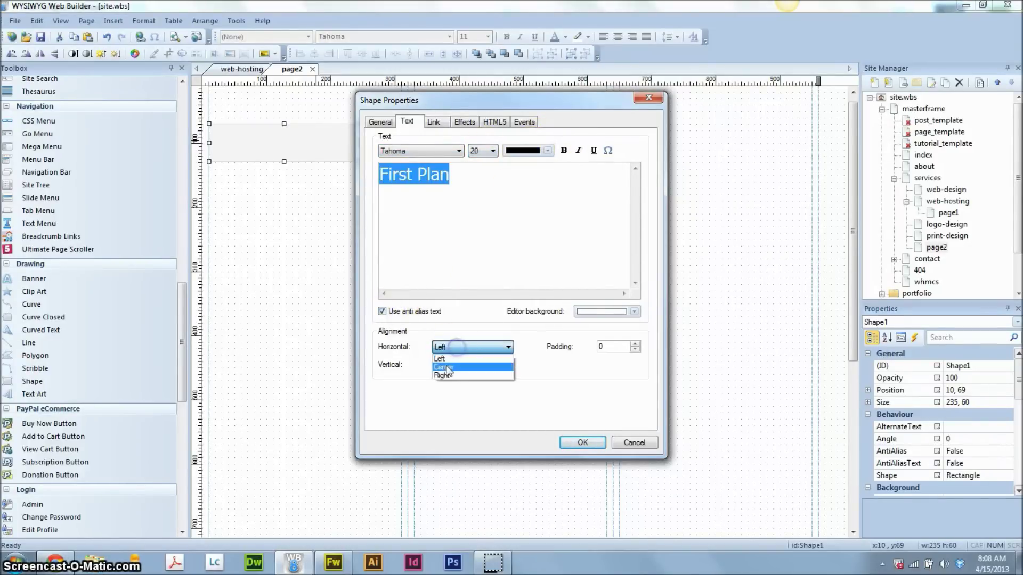
pyautogui.click(447, 365)
pyautogui.click(450, 365)
pyautogui.click(452, 385)
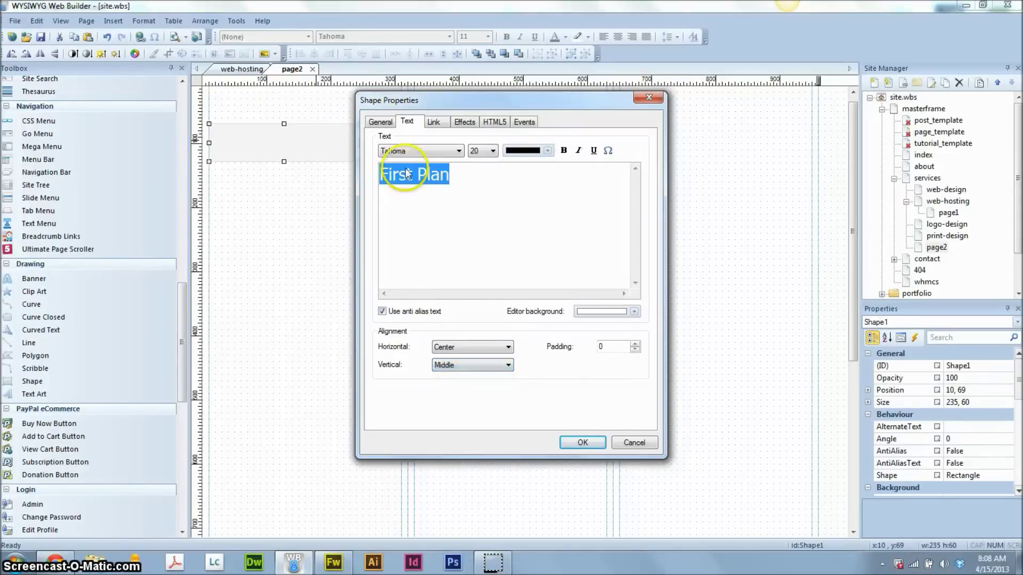
# Step: Colour the 'First Plan' label grey and make the word 'First' bold
pyautogui.click(380, 122)
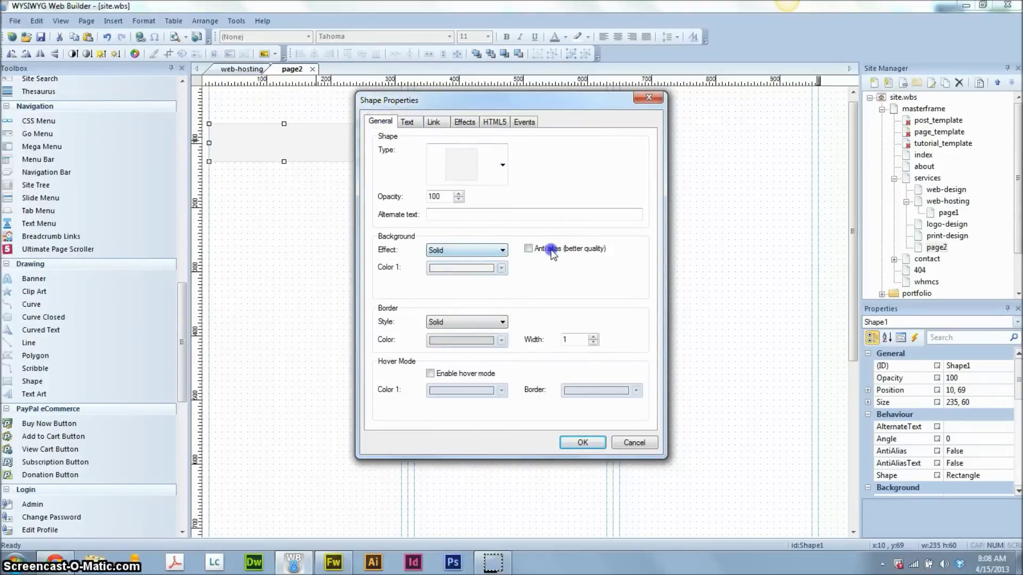
pyautogui.click(409, 122)
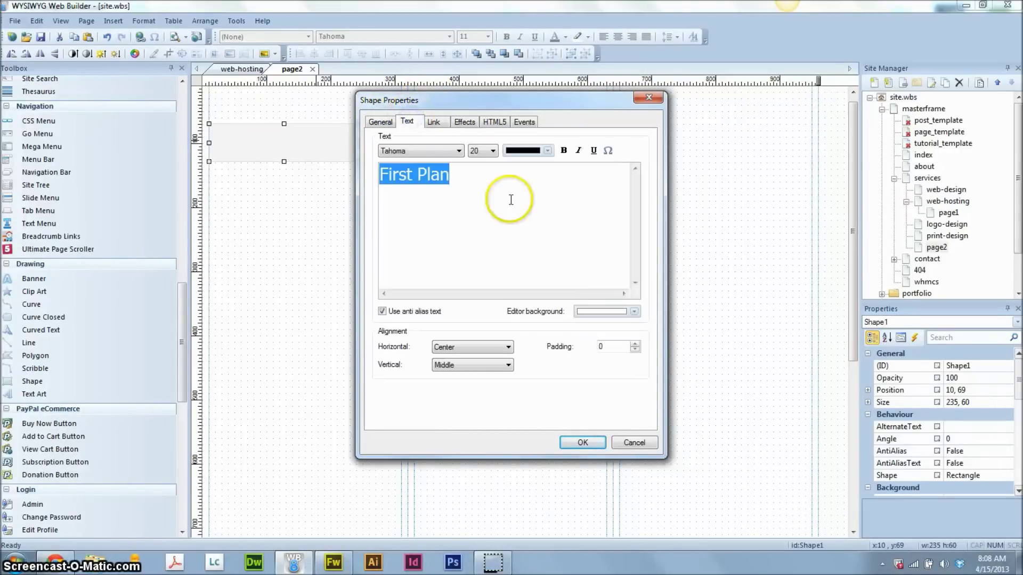
pyautogui.moveTo(510, 200); pyautogui.dragTo(297, 160)
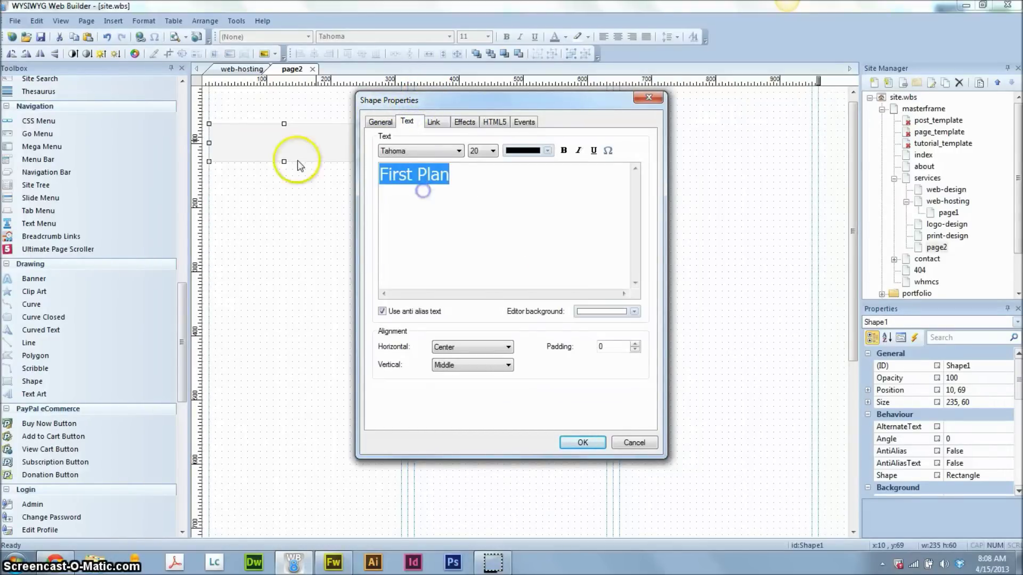
pyautogui.click(515, 152)
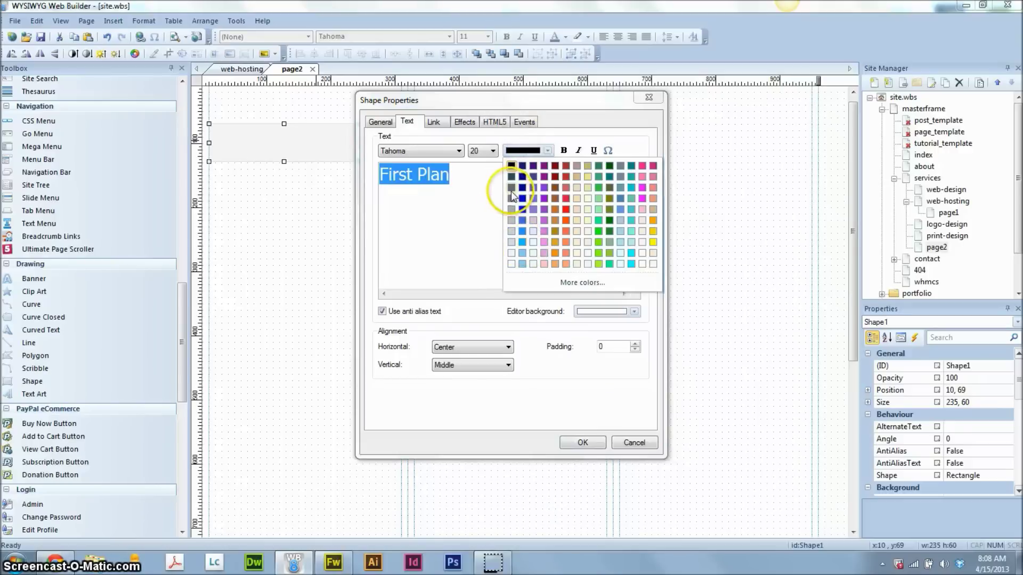
pyautogui.click(511, 189)
pyautogui.click(418, 183)
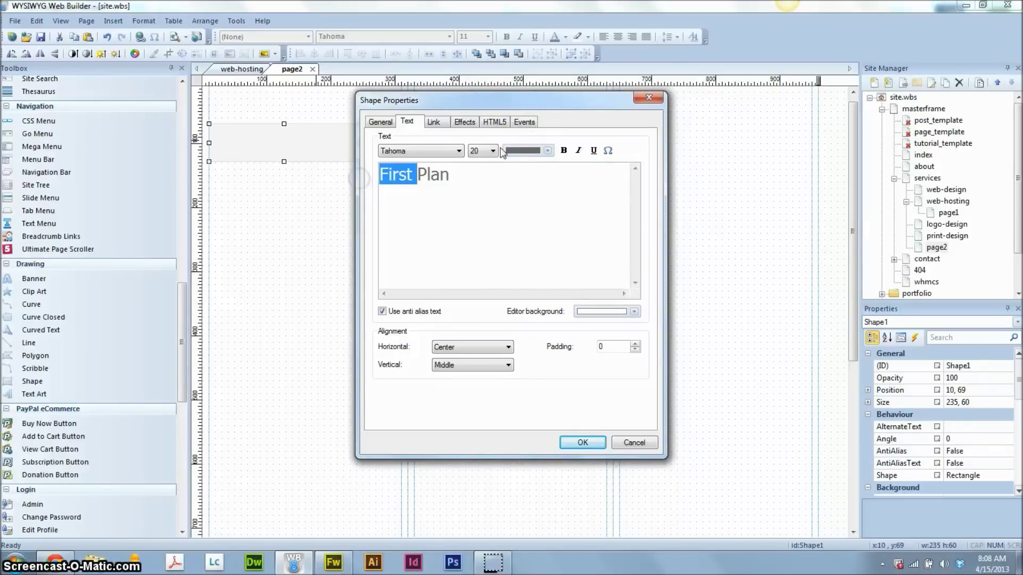
pyautogui.click(564, 151)
pyautogui.click(498, 218)
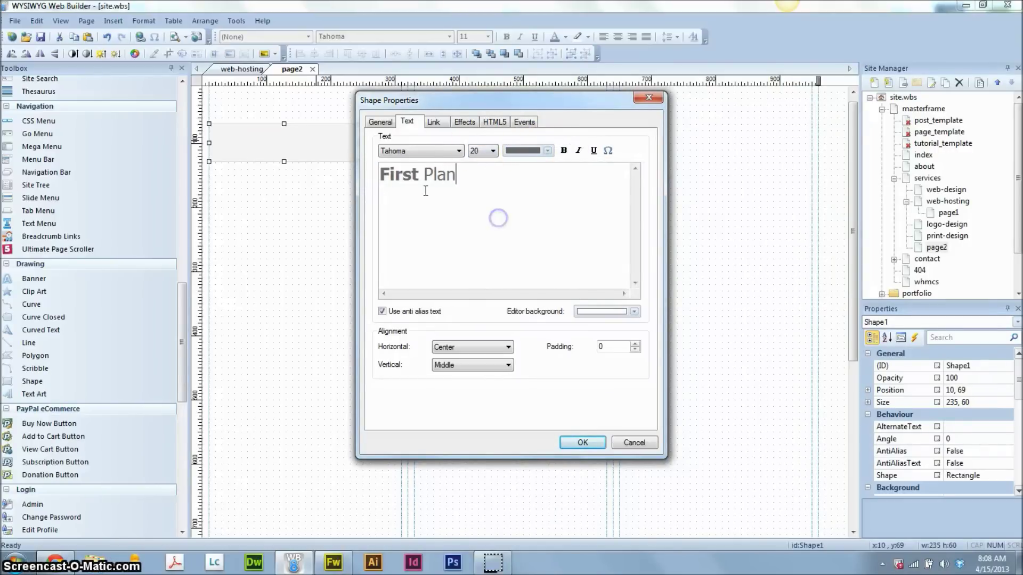
pyautogui.click(581, 442)
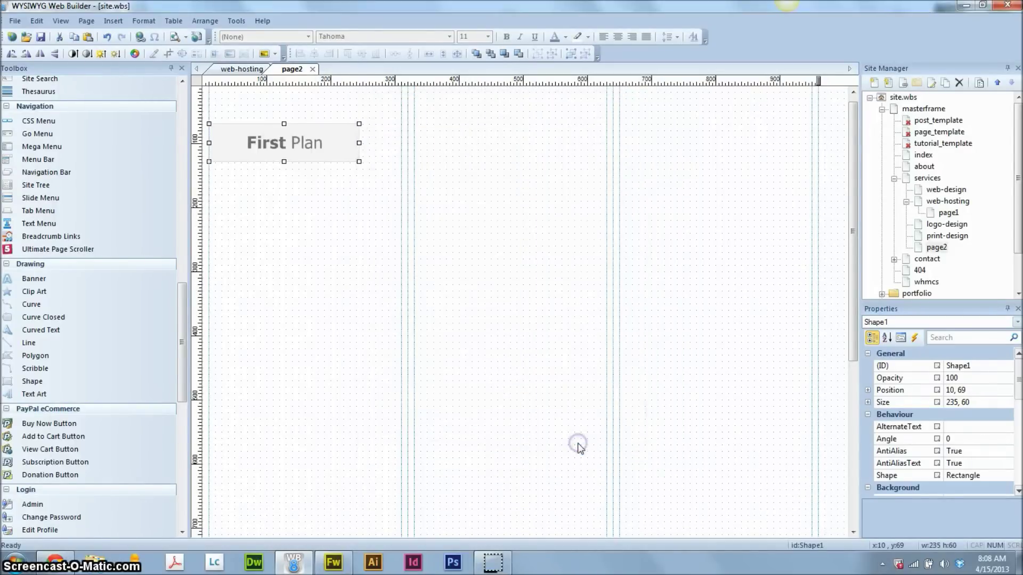
# Step: Copy the First Plan box, then delete the three stray pasted copies
pyautogui.click(274, 228)
pyautogui.click(299, 139)
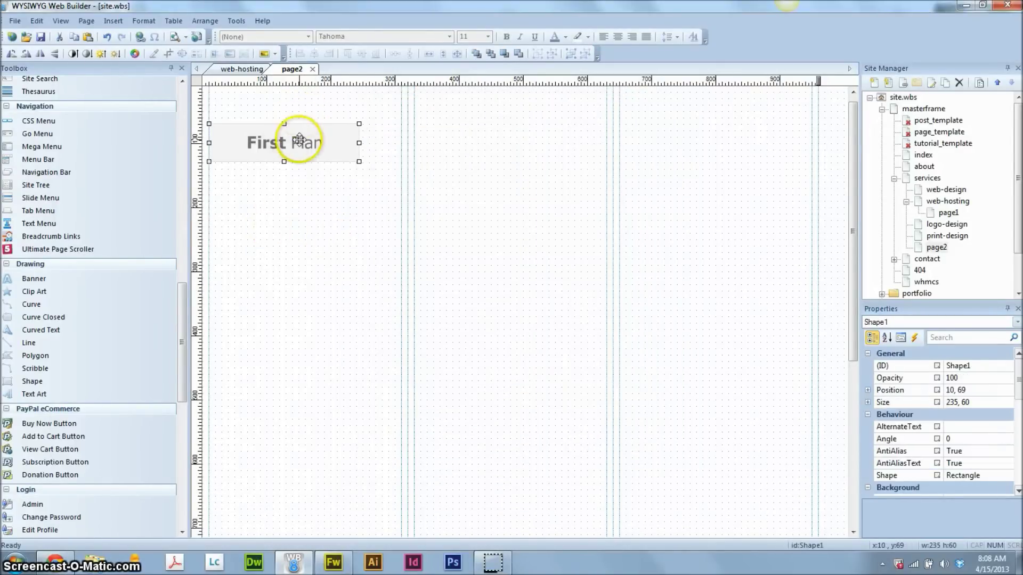
pyautogui.hotkey('ctrl', 'c')
pyautogui.hotkey('ctrl', 'v')
pyautogui.moveTo(342, 164); pyautogui.dragTo(384, 242)
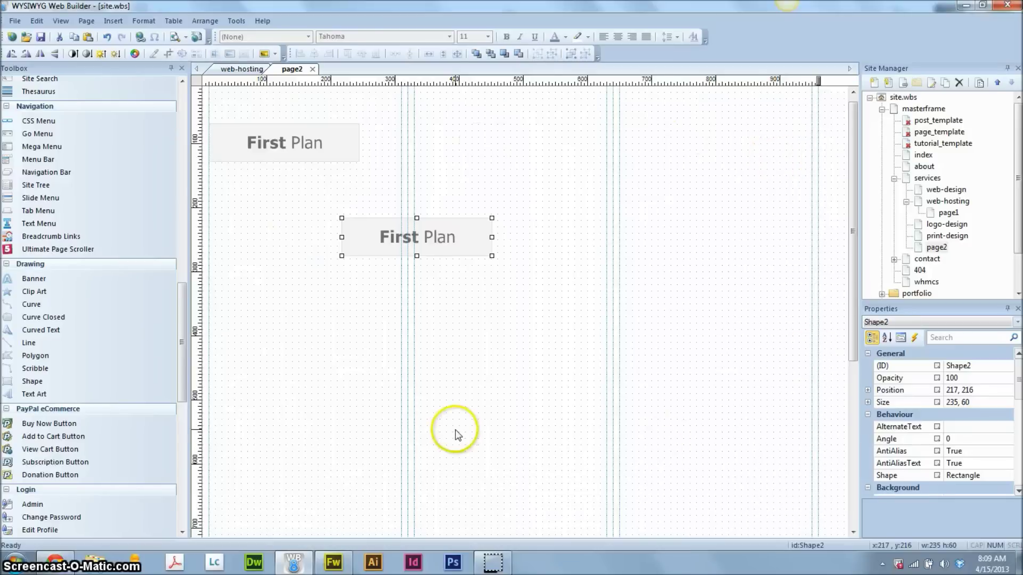
pyautogui.hotkey('ctrl', 'v')
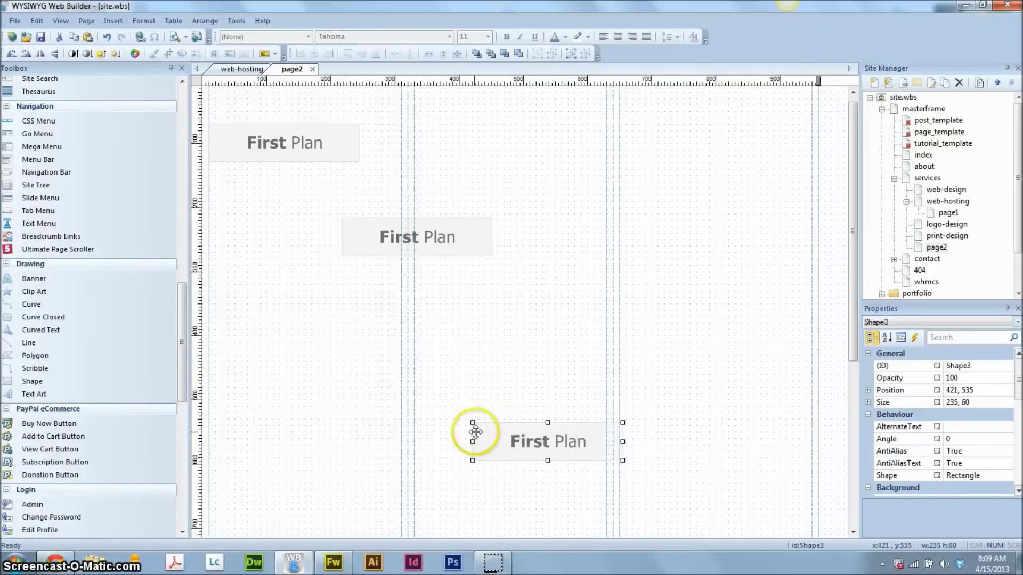
pyautogui.moveTo(506, 448); pyautogui.dragTo(526, 179)
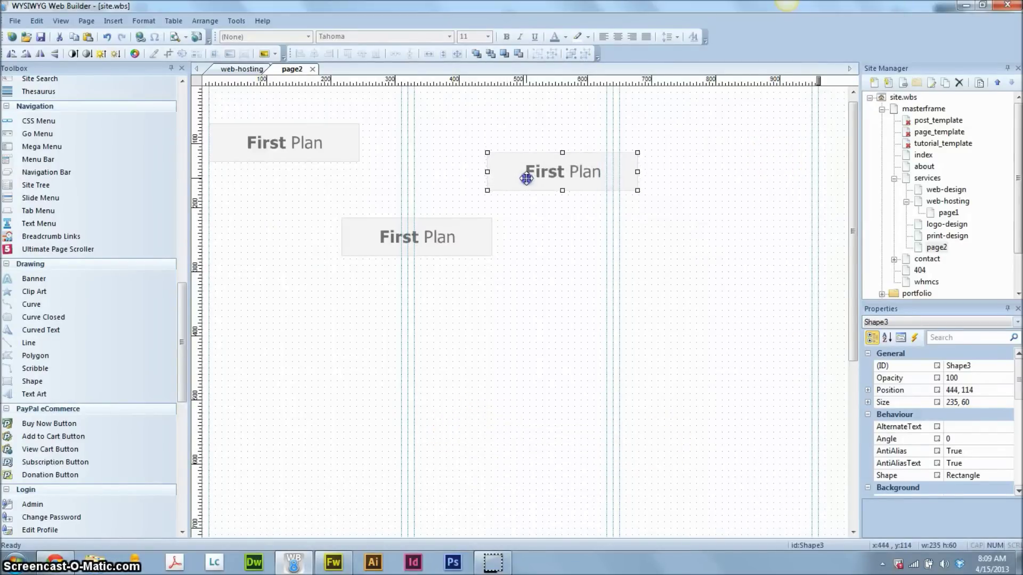
pyautogui.hotkey('ctrl', 'v')
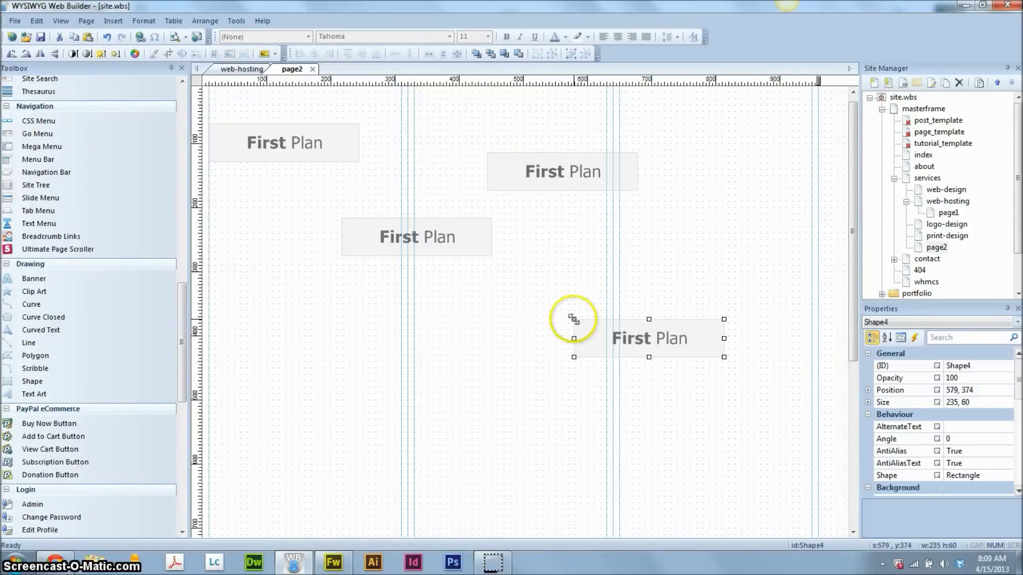
pyautogui.click(538, 240)
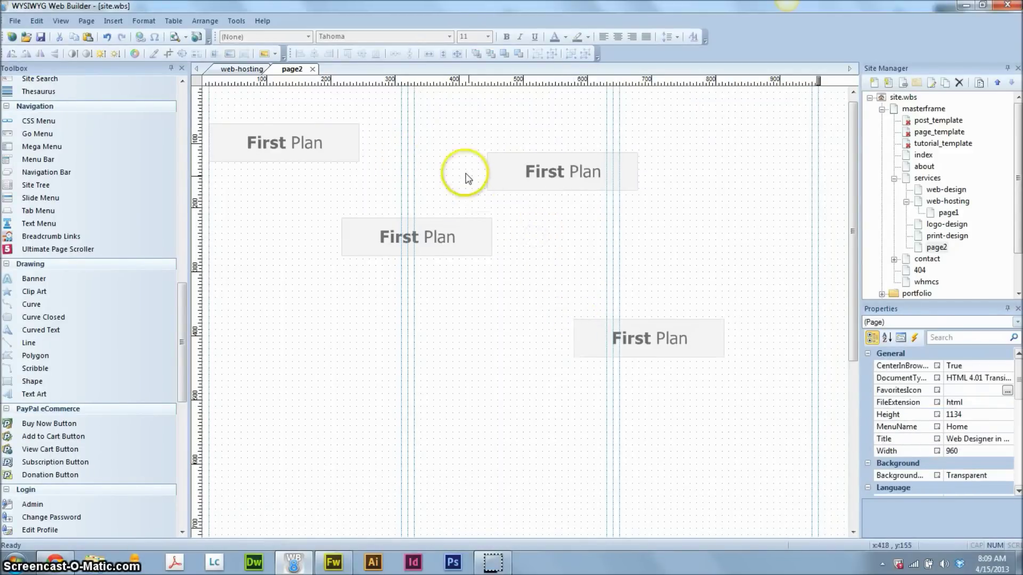
pyautogui.moveTo(465, 172); pyautogui.dragTo(590, 376)
pyautogui.press('Delete')
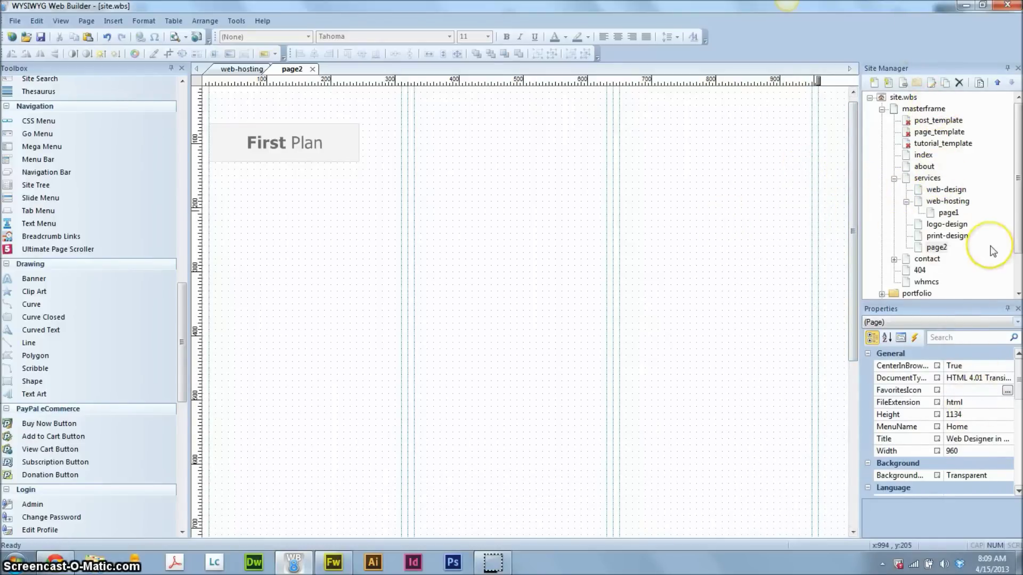
# Step: Place a duplicate of the First Plan box at 245, 69, directly against the original
pyautogui.press('Tab')
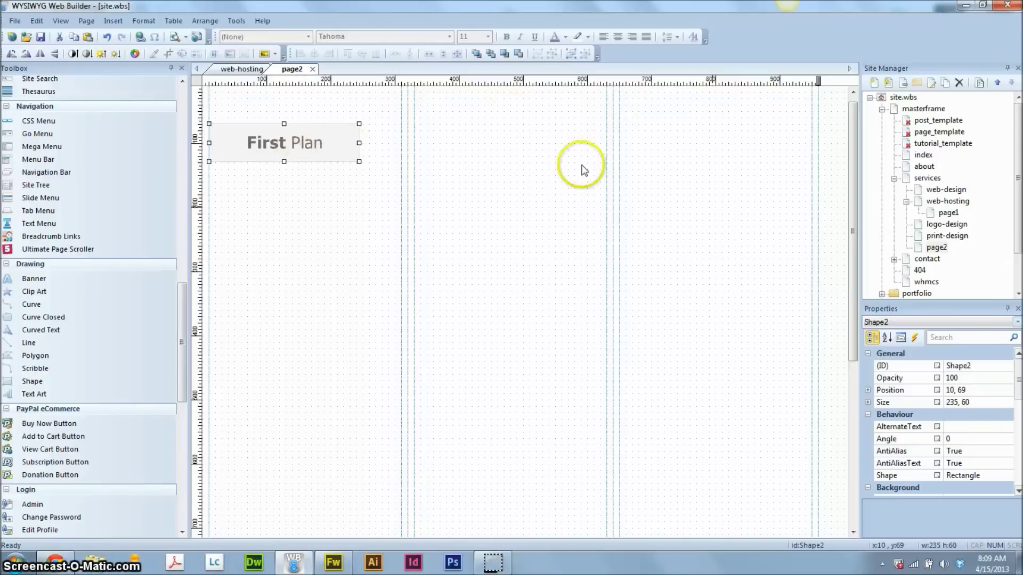
pyautogui.press('Right')
pyautogui.press('Right')
pyautogui.press('Right')
pyautogui.press('Right')
pyautogui.press('Right')
pyautogui.press('Right')
pyautogui.press('Right')
pyautogui.press('Right')
pyautogui.press('Right')
pyautogui.press('Right')
pyautogui.press('Right')
pyautogui.press('Right')
pyautogui.press('Right')
pyautogui.press('Right')
pyautogui.press('Right')
pyautogui.press('Right')
pyautogui.press('Right')
pyautogui.press('Right')
pyautogui.press('Right')
pyautogui.press('Right')
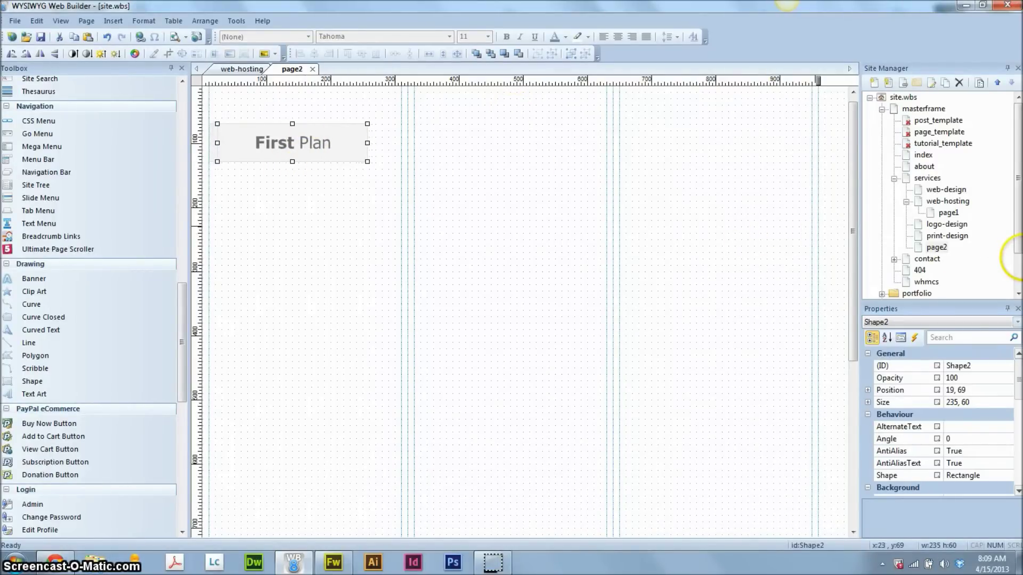
pyautogui.press('Right')
pyautogui.press('Right')
pyautogui.press('Right')
pyautogui.press('Right')
pyautogui.press('Right')
pyautogui.press('Right')
pyautogui.press('Right')
pyautogui.press('Right')
pyautogui.press('Right')
pyautogui.press('Right')
pyautogui.press('Right')
pyautogui.press('Right')
pyautogui.press('Right')
pyautogui.press('Right')
pyautogui.press('Right')
pyautogui.press('Right')
pyautogui.press('Right')
pyautogui.press('Right')
pyautogui.press('Right')
pyautogui.press('Right')
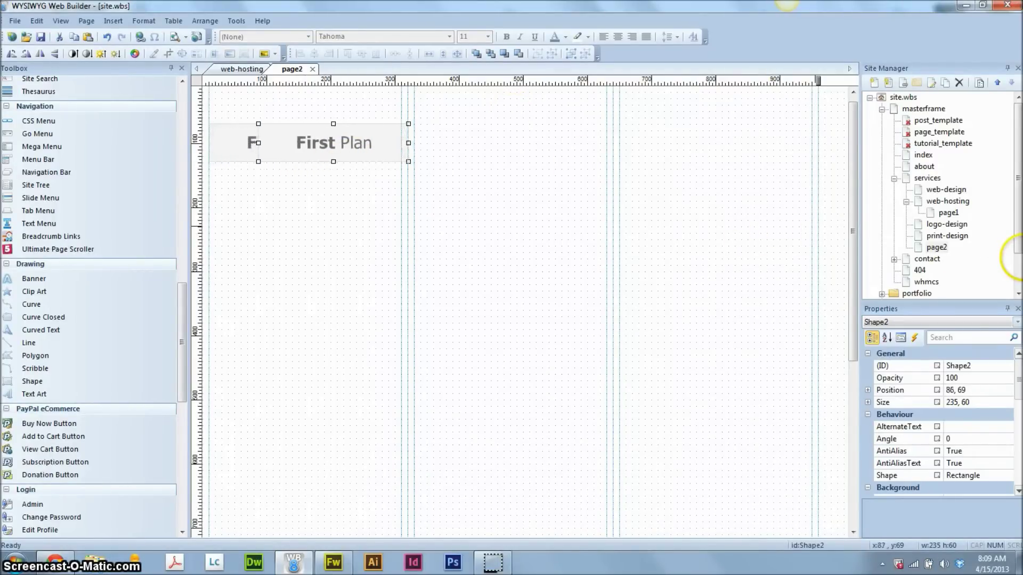
pyautogui.press('Right')
pyautogui.press('Right')
pyautogui.press('Right')
pyautogui.press('Right')
pyautogui.press('Right')
pyautogui.press('Right')
pyautogui.press('Right')
pyautogui.press('Right')
pyautogui.press('Right')
pyautogui.press('Right')
pyautogui.press('Right')
pyautogui.press('Right')
pyautogui.press('Right')
pyautogui.press('Right')
pyautogui.press('Right')
pyautogui.press('Right')
pyautogui.press('Right')
pyautogui.press('Right')
pyautogui.press('Right')
pyautogui.press('Right')
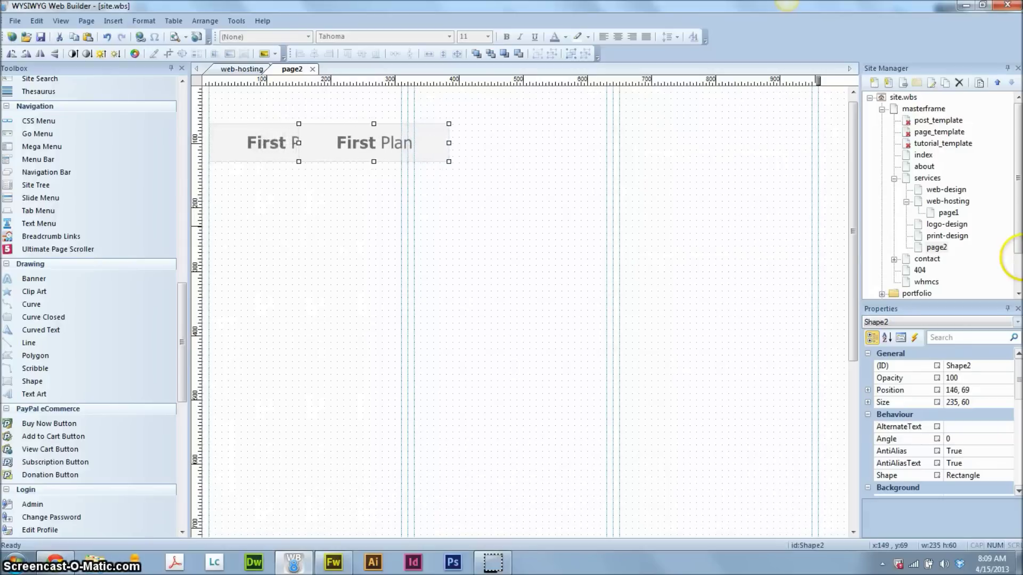
pyautogui.press('Right')
pyautogui.press('Right')
pyautogui.press('Right')
pyautogui.press('Right')
pyautogui.press('Right')
pyautogui.press('Right')
pyautogui.press('Right')
pyautogui.press('Right')
pyautogui.press('Right')
pyautogui.press('Right')
pyautogui.press('Right')
pyautogui.press('Right')
pyautogui.press('Right')
pyautogui.press('Right')
pyautogui.press('Right')
pyautogui.press('Right')
pyautogui.press('Right')
pyautogui.press('Right')
pyautogui.press('Right')
pyautogui.press('Right')
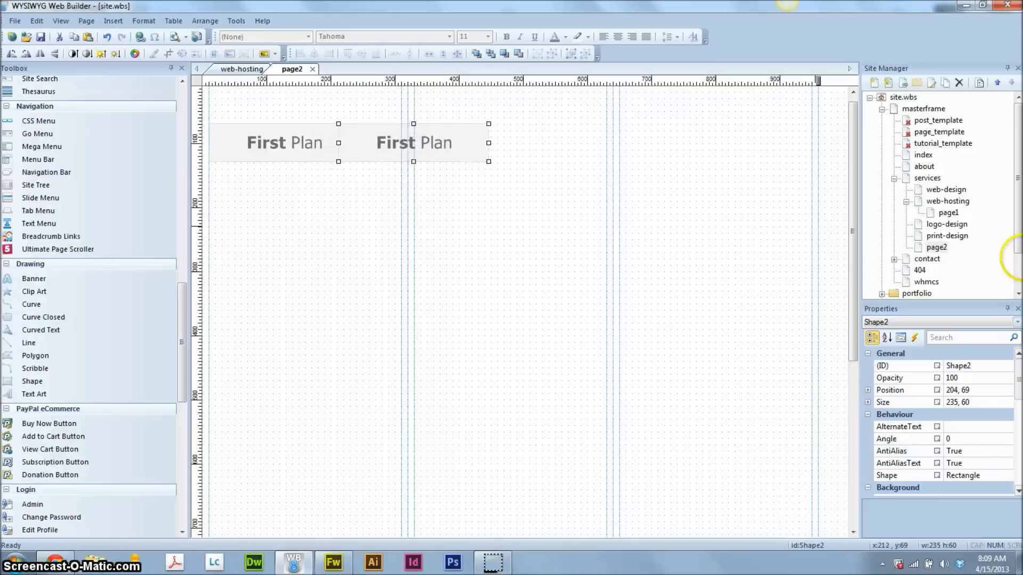
pyautogui.press('Left')
pyautogui.press('Left')
pyautogui.press('Left')
pyautogui.press('Left')
pyautogui.press('Left')
pyautogui.press('Left')
pyautogui.press('Left')
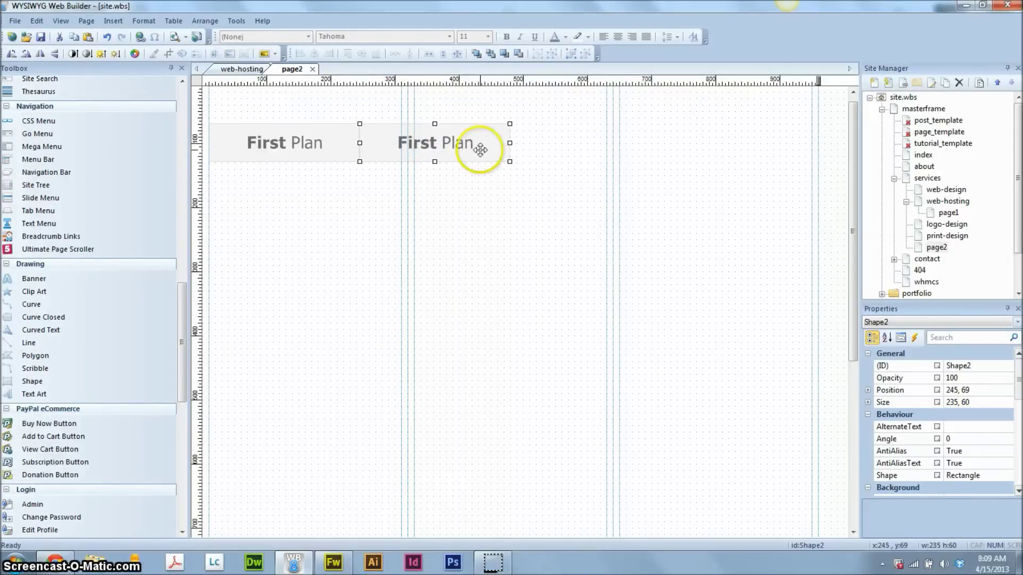
pyautogui.doubleClick(456, 151)
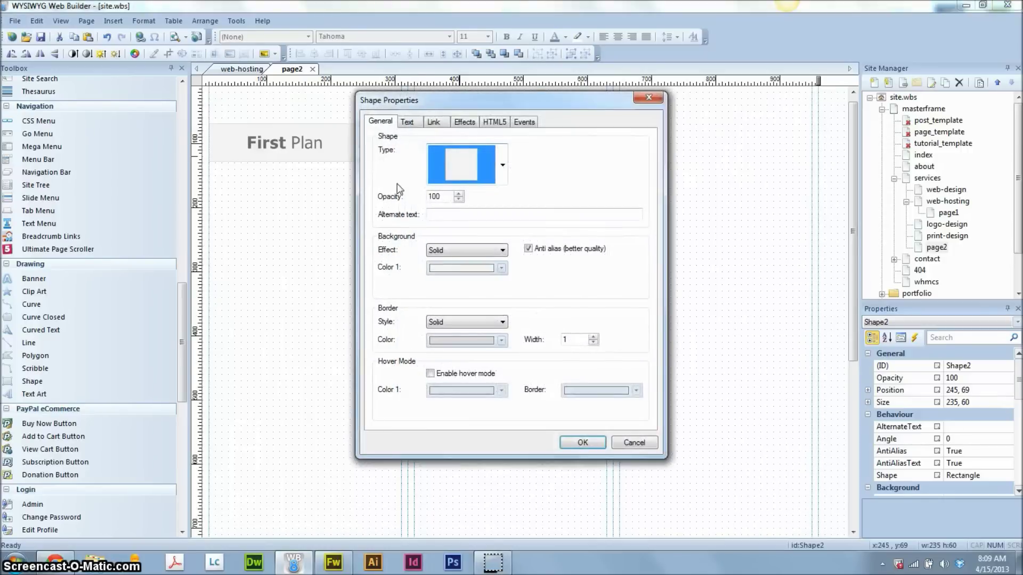
# Step: Change the second box's label from 'First Plan' to 'Second Plan'
pyautogui.click(408, 124)
pyautogui.doubleClick(417, 174)
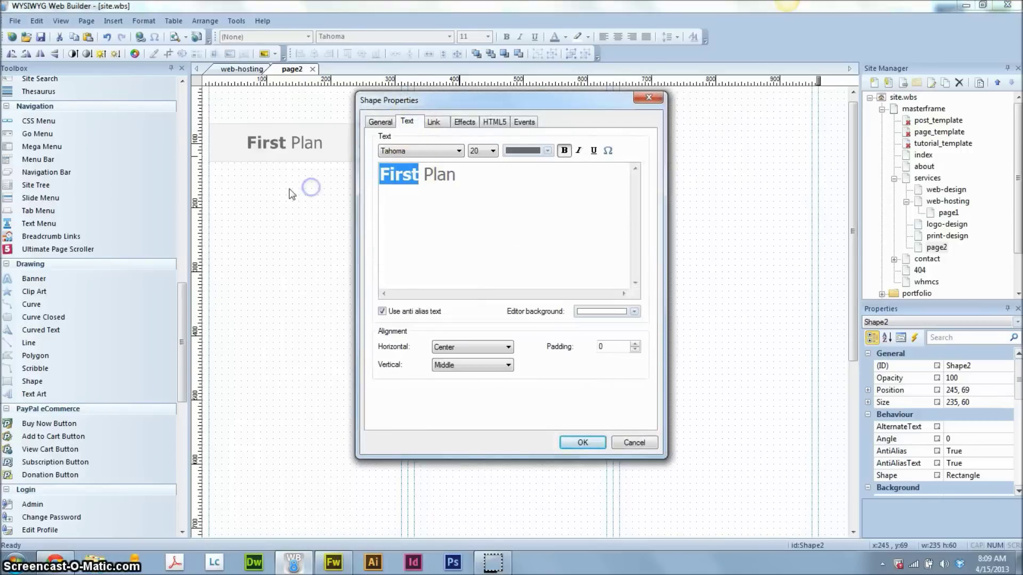
pyautogui.write('Second')
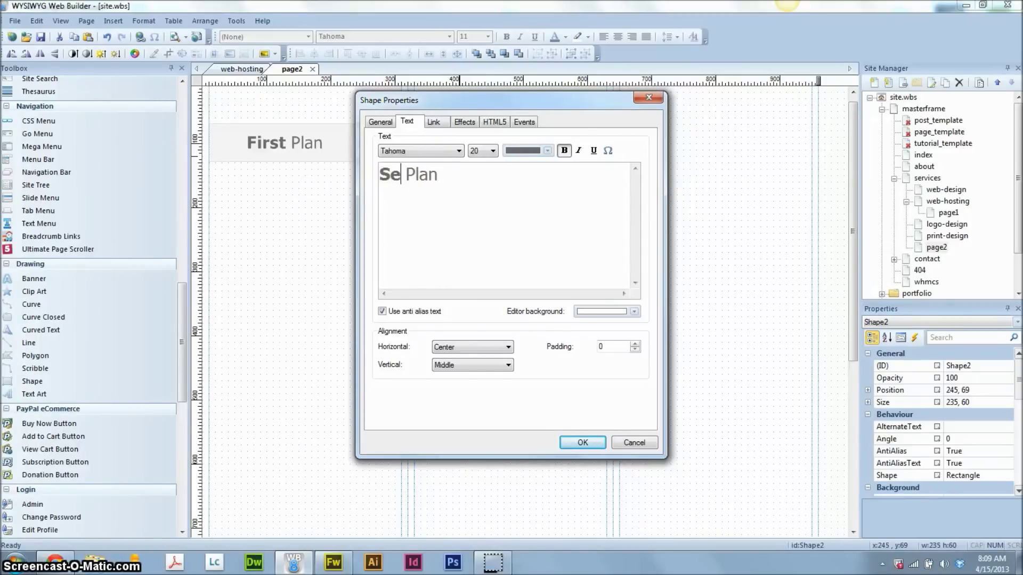
pyautogui.click(586, 445)
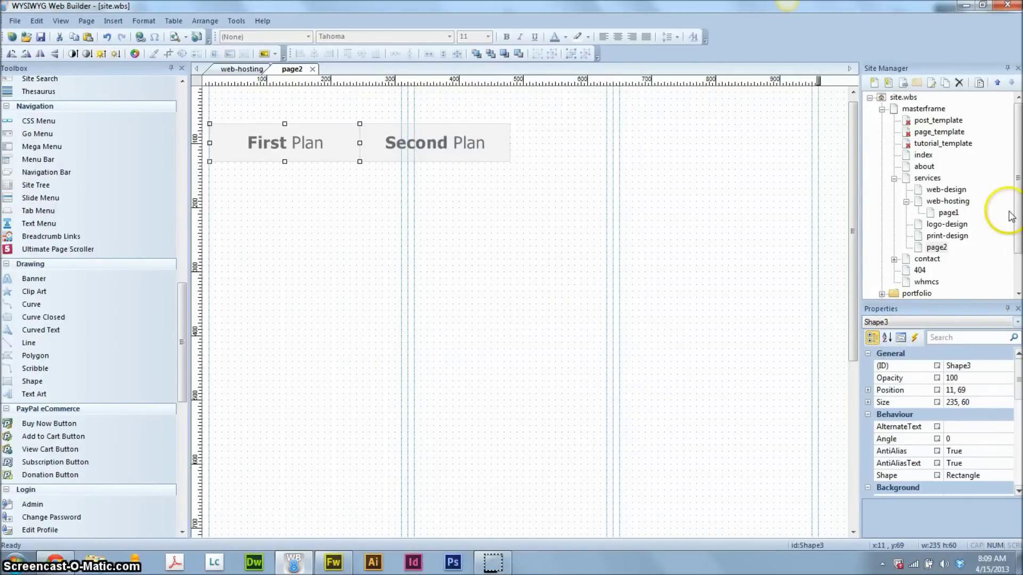
# Step: Nudge the third First Plan copy right to sit beside Second Plan at x 480
pyautogui.press('Right')
pyautogui.press('Right')
pyautogui.press('Right')
pyautogui.press('Right')
pyautogui.press('Right')
pyautogui.press('Right')
pyautogui.press('Right')
pyautogui.press('Right')
pyautogui.press('Right')
pyautogui.press('Right')
pyautogui.press('Right')
pyautogui.press('Right')
pyautogui.press('Right')
pyautogui.press('Right')
pyautogui.press('Right')
pyautogui.press('Right')
pyautogui.press('Right')
pyautogui.press('Right')
pyautogui.press('Right')
pyautogui.press('Right')
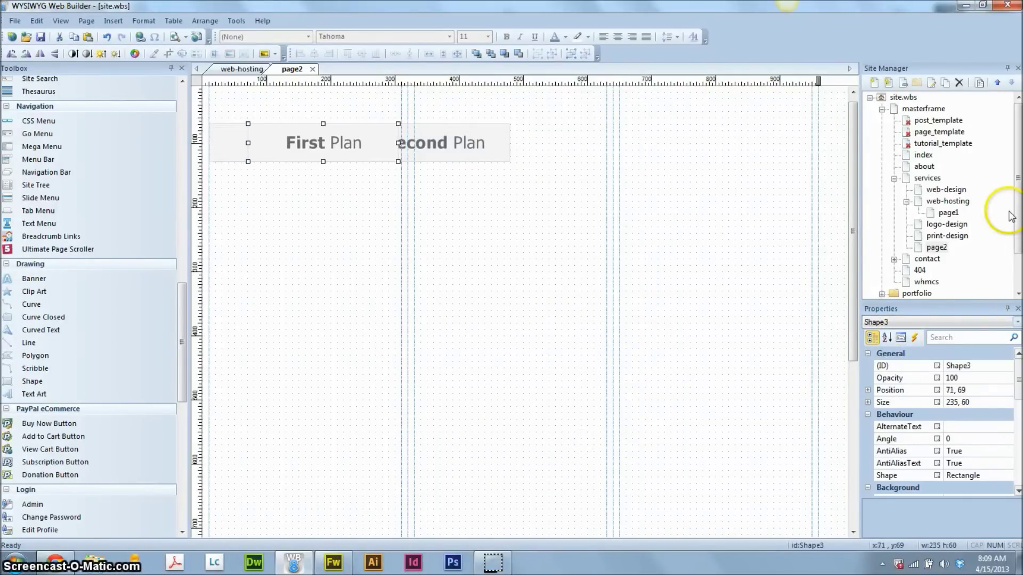
pyautogui.press('Right')
pyautogui.press('Right')
pyautogui.press('Right')
pyautogui.press('Right')
pyautogui.press('Right')
pyautogui.press('Right')
pyautogui.press('Right')
pyautogui.press('Right')
pyautogui.press('Right')
pyautogui.press('Right')
pyautogui.press('Right')
pyautogui.press('Right')
pyautogui.press('Right')
pyautogui.press('Right')
pyautogui.press('Right')
pyautogui.press('Right')
pyautogui.press('Right')
pyautogui.press('Right')
pyautogui.press('Right')
pyautogui.press('Right')
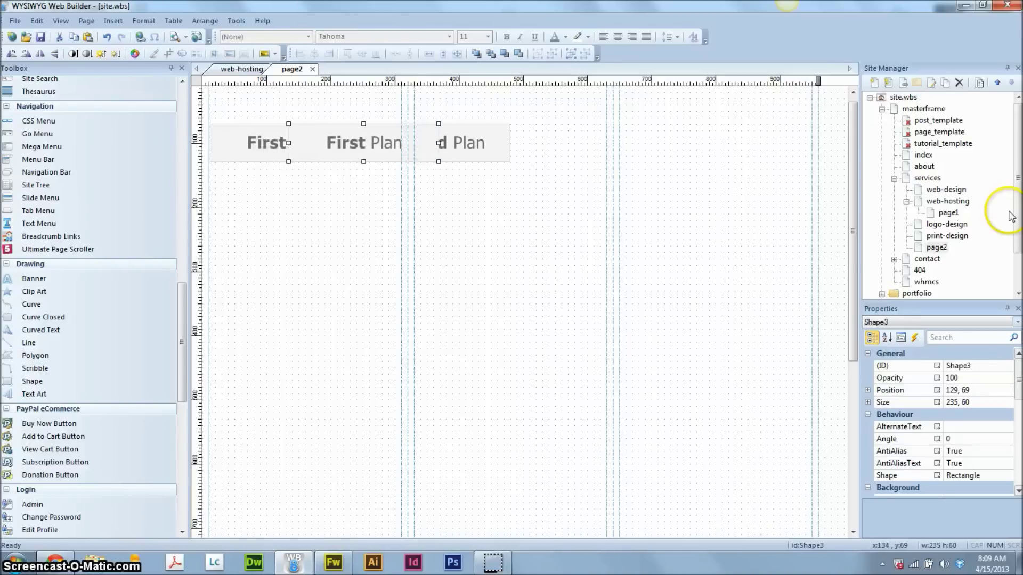
pyautogui.press('Right')
pyautogui.press('Right')
pyautogui.press('Right')
pyautogui.press('Right')
pyautogui.press('Right')
pyautogui.press('Right')
pyautogui.press('Right')
pyautogui.press('Right')
pyautogui.press('Right')
pyautogui.press('Right')
pyautogui.press('Right')
pyautogui.press('Right')
pyautogui.press('Right')
pyautogui.press('Right')
pyautogui.press('Right')
pyautogui.press('Right')
pyautogui.press('Right')
pyautogui.press('Right')
pyautogui.press('Right')
pyautogui.press('Right')
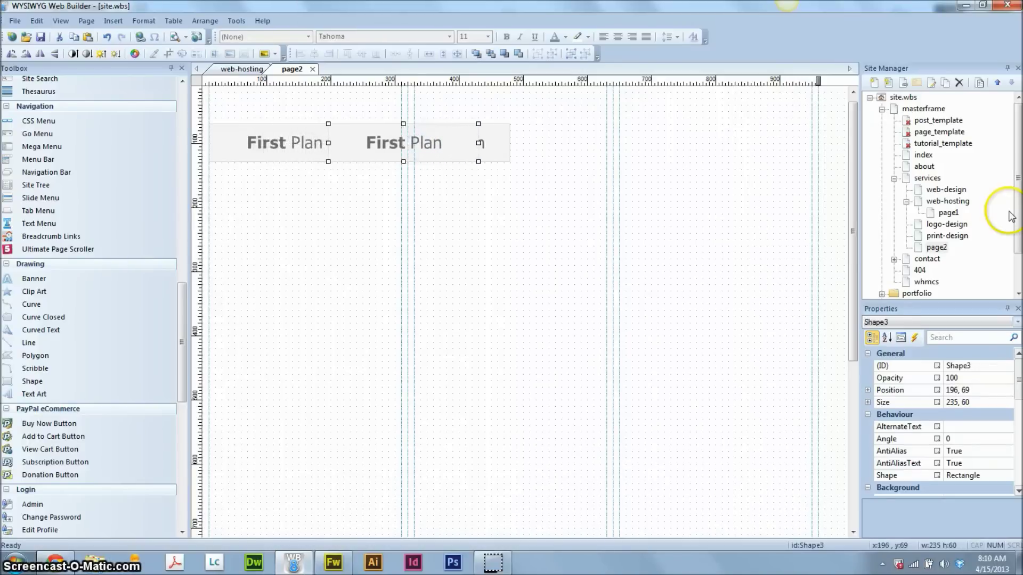
pyautogui.press('Right')
pyautogui.press('Right')
pyautogui.press('Right')
pyautogui.press('Right')
pyautogui.press('Right')
pyautogui.press('Right')
pyautogui.press('Right')
pyautogui.press('Right')
pyautogui.press('Right')
pyautogui.press('Right')
pyautogui.press('Right')
pyautogui.press('Right')
pyautogui.press('Right')
pyautogui.press('Right')
pyautogui.press('Right')
pyautogui.press('Right')
pyautogui.press('Right')
pyautogui.press('Right')
pyautogui.press('Right')
pyautogui.press('Right')
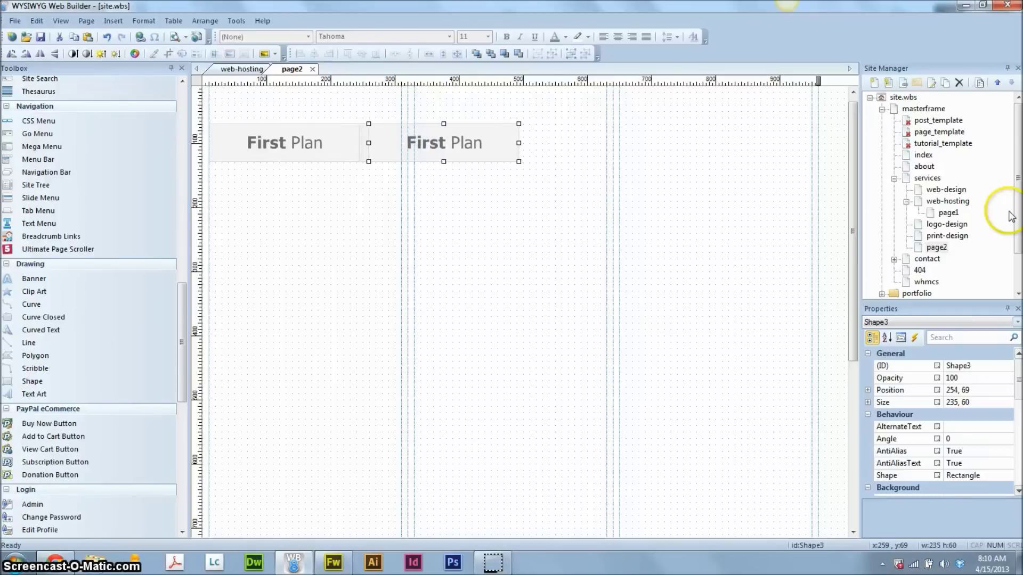
pyautogui.press('Right')
pyautogui.press('Right')
pyautogui.press('Right')
pyautogui.press('Right')
pyautogui.press('Right')
pyautogui.press('Right')
pyautogui.press('Right')
pyautogui.press('Right')
pyautogui.press('Right')
pyautogui.press('Right')
pyautogui.press('Right')
pyautogui.press('Right')
pyautogui.press('Right')
pyautogui.press('Right')
pyautogui.press('Right')
pyautogui.press('Right')
pyautogui.press('Right')
pyautogui.press('Right')
pyautogui.press('Right')
pyautogui.press('Right')
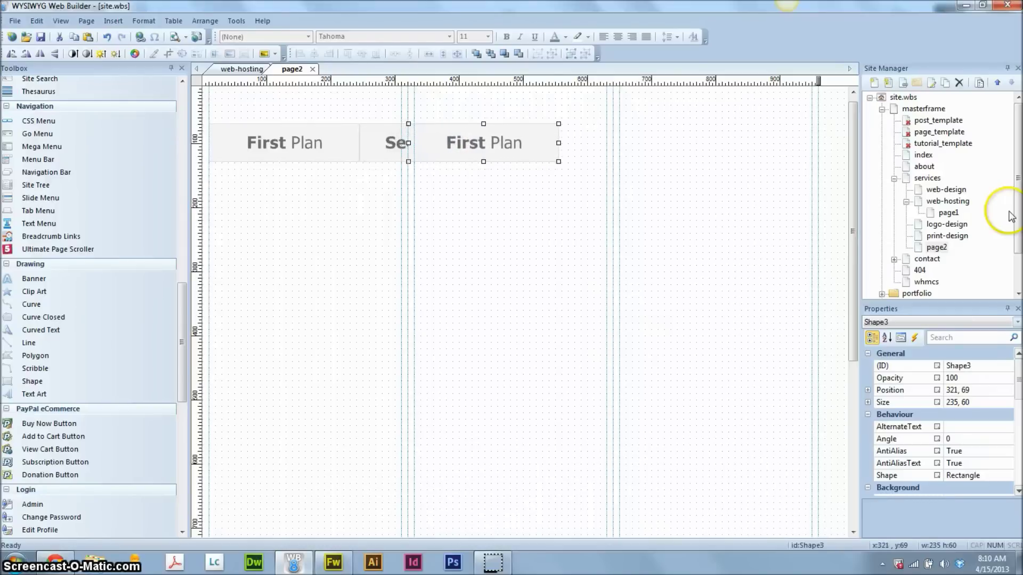
pyautogui.press('Right')
pyautogui.press('Right')
pyautogui.press('Right')
pyautogui.press('Right')
pyautogui.press('Right')
pyautogui.press('Right')
pyautogui.press('Right')
pyautogui.press('Right')
pyautogui.press('Right')
pyautogui.press('Right')
pyautogui.press('Right')
pyautogui.press('Right')
pyautogui.press('Right')
pyautogui.press('Right')
pyautogui.press('Right')
pyautogui.press('Right')
pyautogui.press('Right')
pyautogui.press('Right')
pyautogui.press('Right')
pyautogui.press('Right')
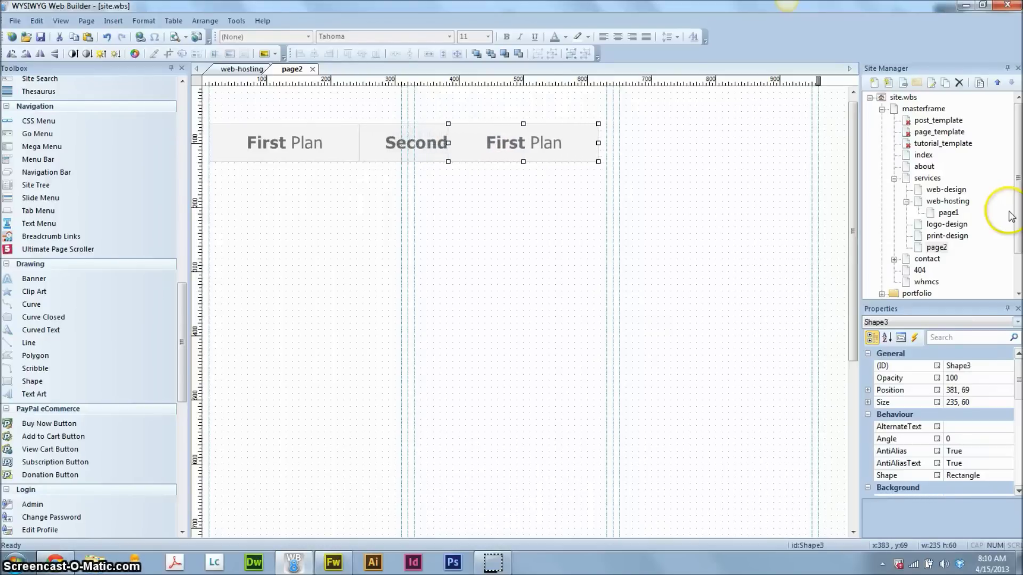
pyautogui.press('Right')
pyautogui.press('Right')
pyautogui.press('Right')
pyautogui.press('Right')
pyautogui.press('Right')
pyautogui.press('Right')
pyautogui.press('Right')
pyautogui.press('Right')
pyautogui.press('Right')
pyautogui.press('Right')
pyautogui.press('Right')
pyautogui.press('Right')
pyautogui.press('Right')
pyautogui.press('Right')
pyautogui.press('Right')
pyautogui.press('Right')
pyautogui.press('Right')
pyautogui.press('Right')
pyautogui.press('Right')
pyautogui.press('Right')
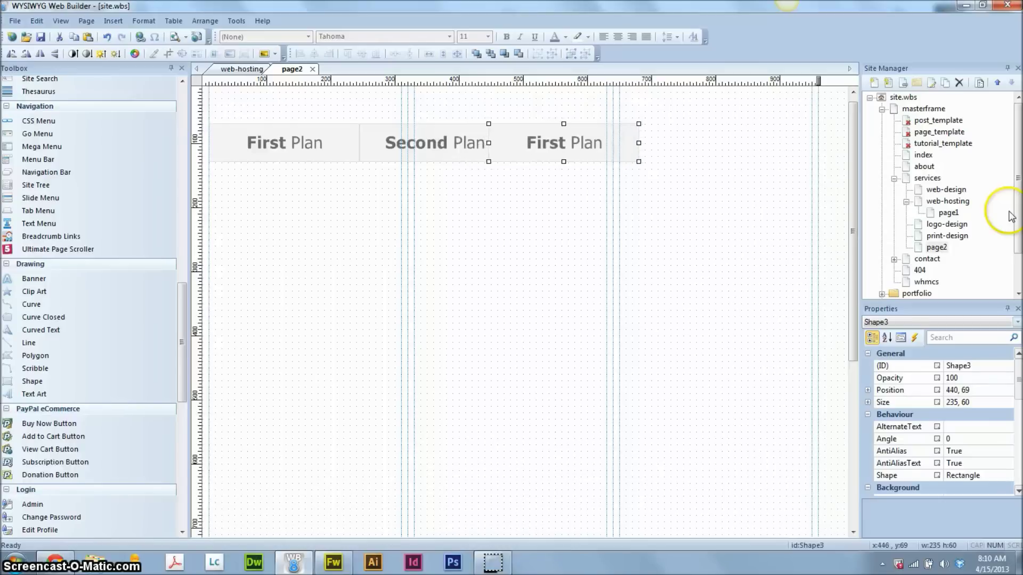
pyautogui.press('Right')
pyautogui.press('Right')
pyautogui.press('Right')
pyautogui.press('Right')
pyautogui.press('Right')
pyautogui.press('Right')
pyautogui.press('Right')
pyautogui.press('Right')
pyautogui.press('Right')
pyautogui.press('Right')
pyautogui.press('Right')
pyautogui.press('Right')
pyautogui.press('Right')
pyautogui.press('Right')
pyautogui.press('Right')
pyautogui.press('Right')
pyautogui.press('Right')
pyautogui.press('Right')
pyautogui.press('Right')
pyautogui.press('Right')
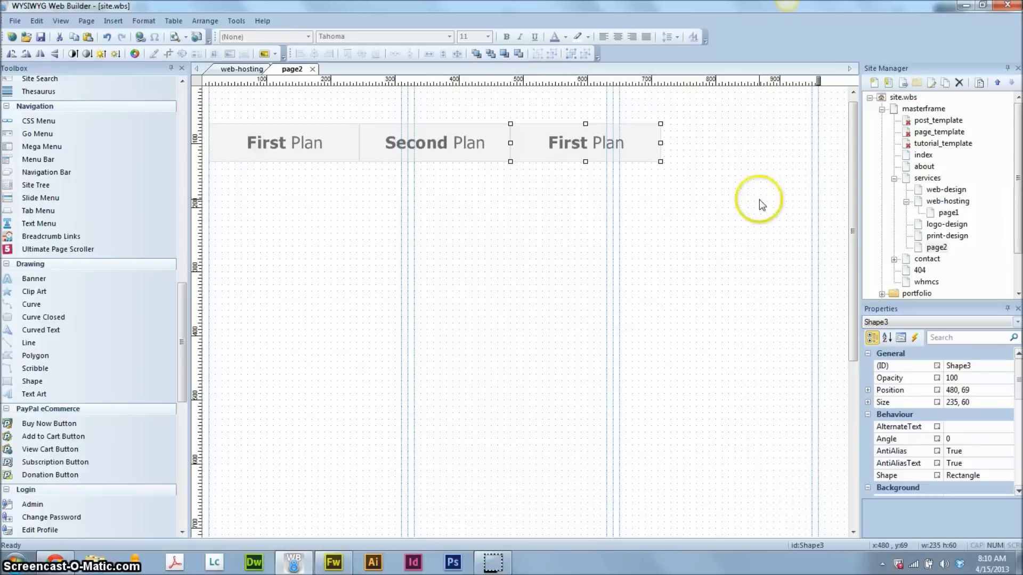
# Step: Make the third box 235 by 80 and raise it to y 59
pyautogui.click(963, 403)
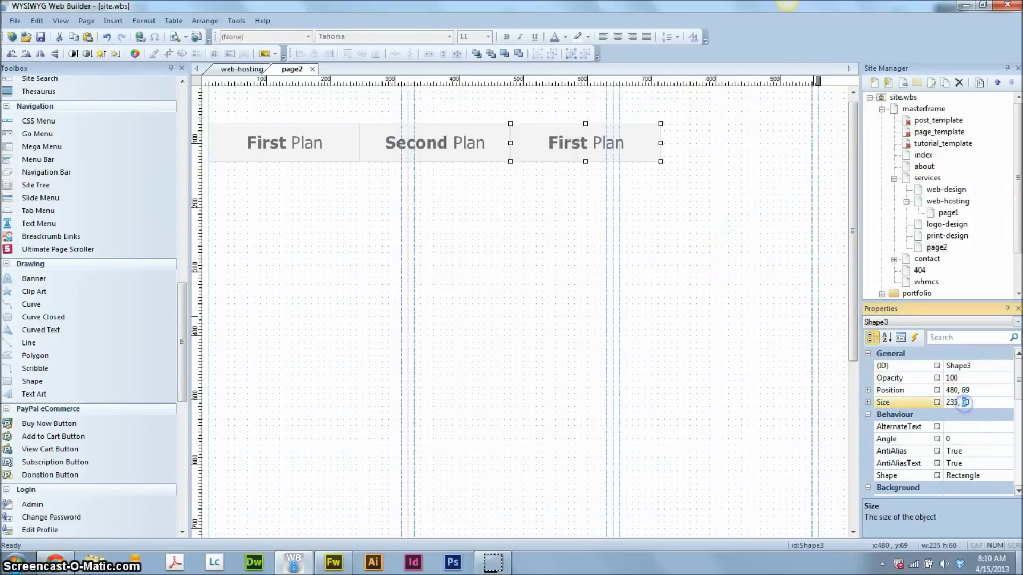
pyautogui.click(1018, 563)
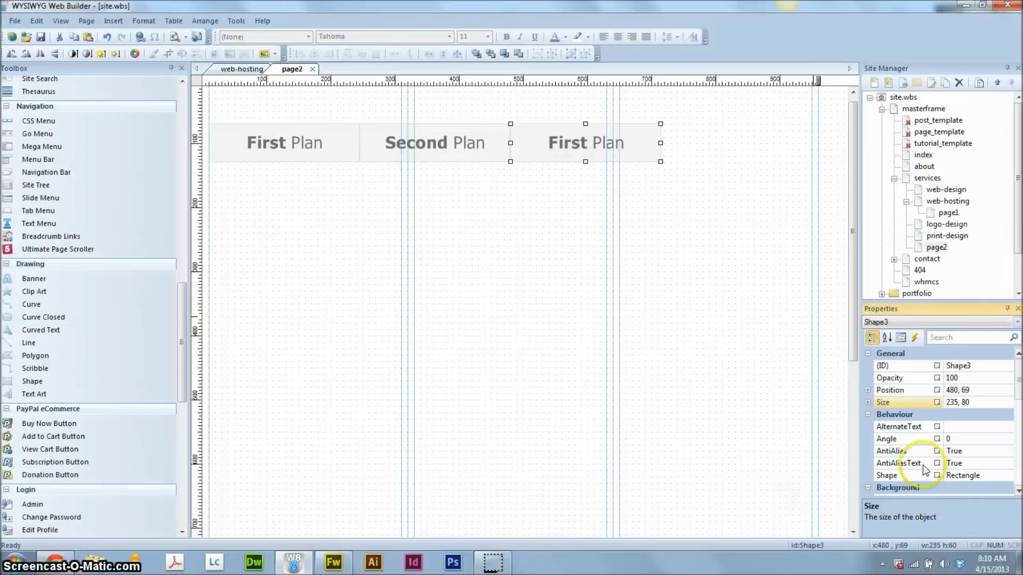
pyautogui.click(925, 470)
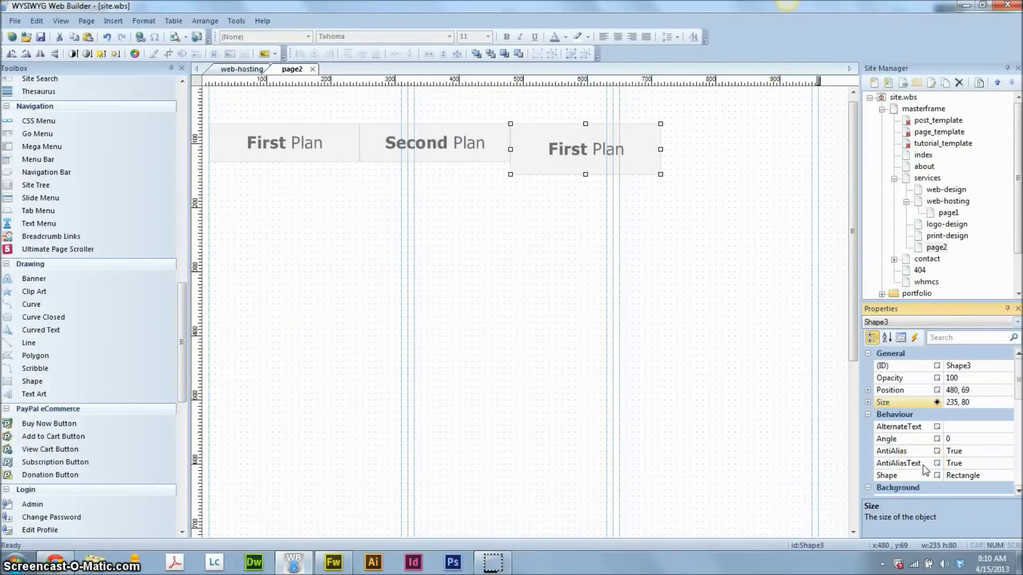
pyautogui.press('Up')
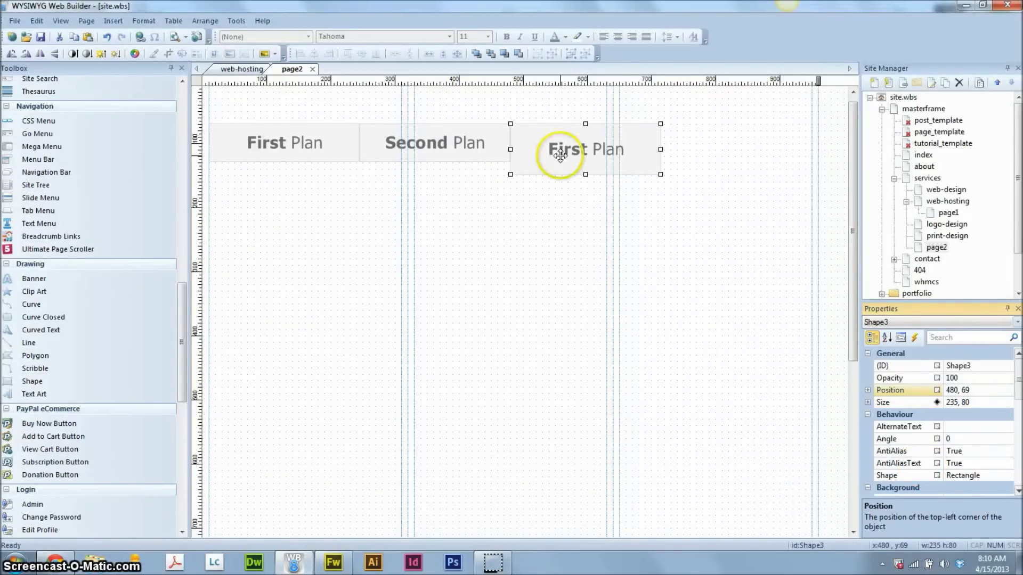
pyautogui.click(559, 155)
pyautogui.press('Up')
pyautogui.press('Up')
pyautogui.press('Up')
pyautogui.press('Up')
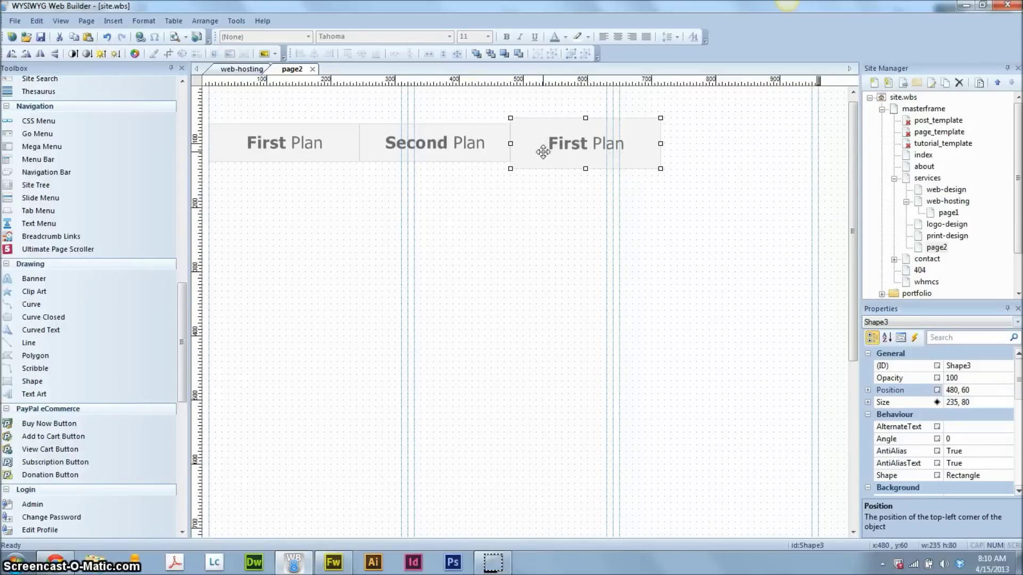
pyautogui.click(528, 193)
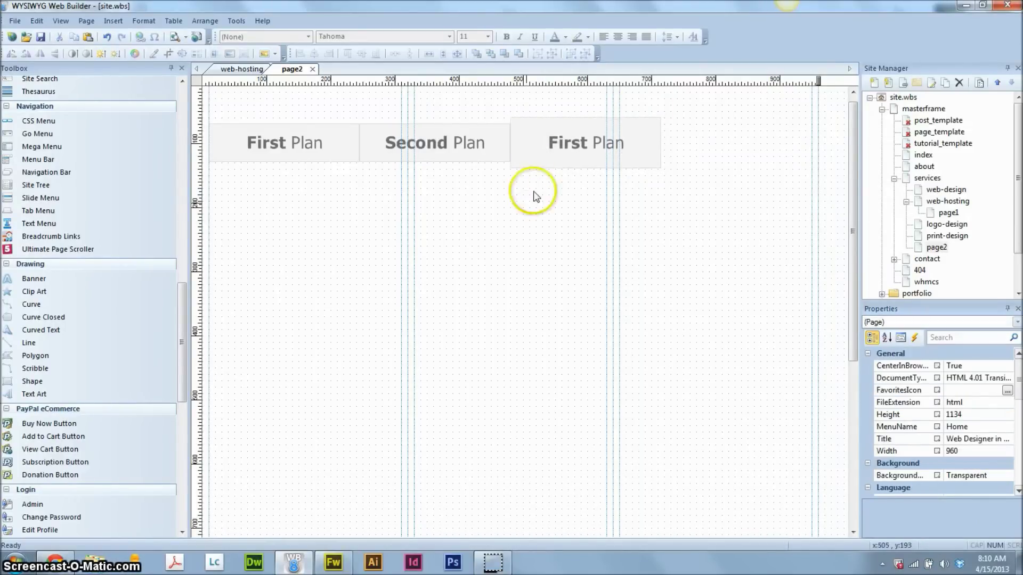
pyautogui.doubleClick(545, 137)
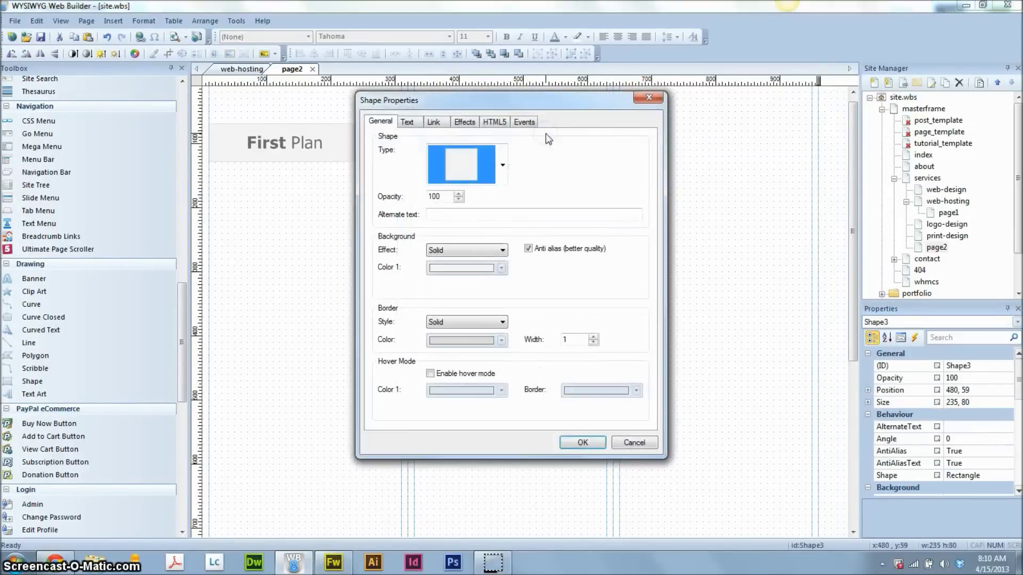
# Step: Relabel the third box 'Third Plan' with white text
pyautogui.click(414, 126)
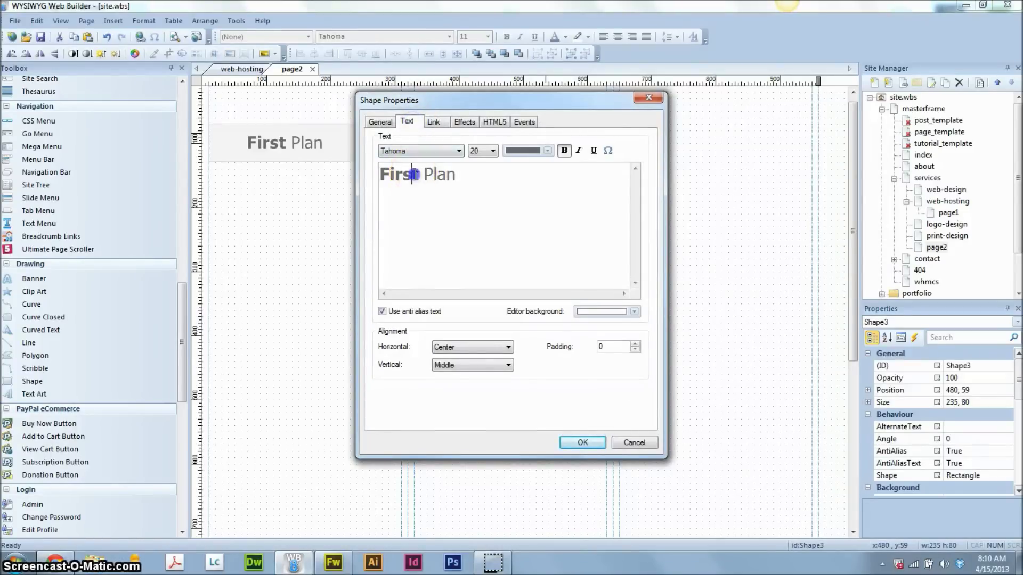
pyautogui.moveTo(412, 176); pyautogui.dragTo(326, 183)
pyautogui.press('BackSpace')
pyautogui.write('Th')
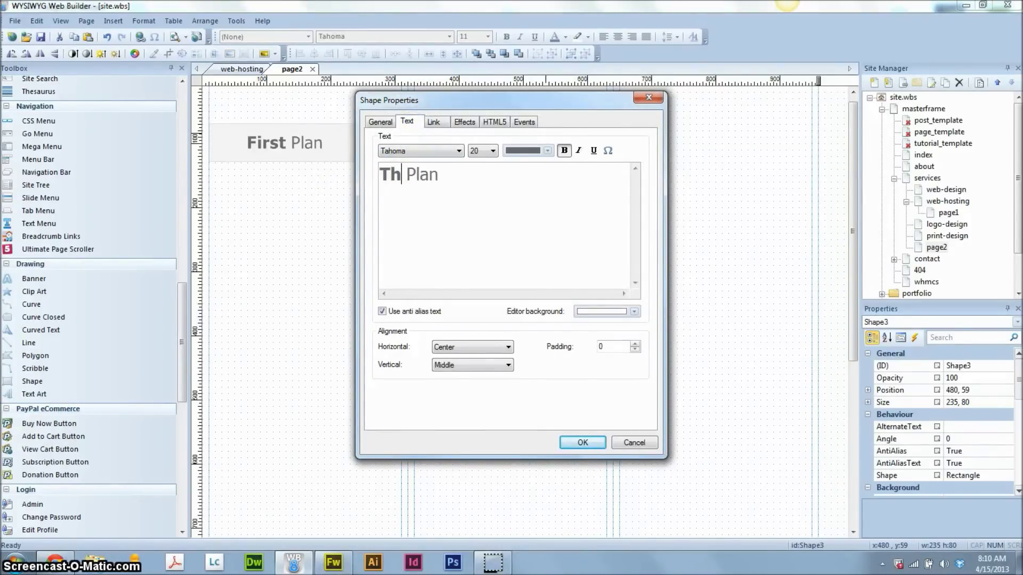
pyautogui.write('ird')
pyautogui.moveTo(484, 208); pyautogui.dragTo(317, 160)
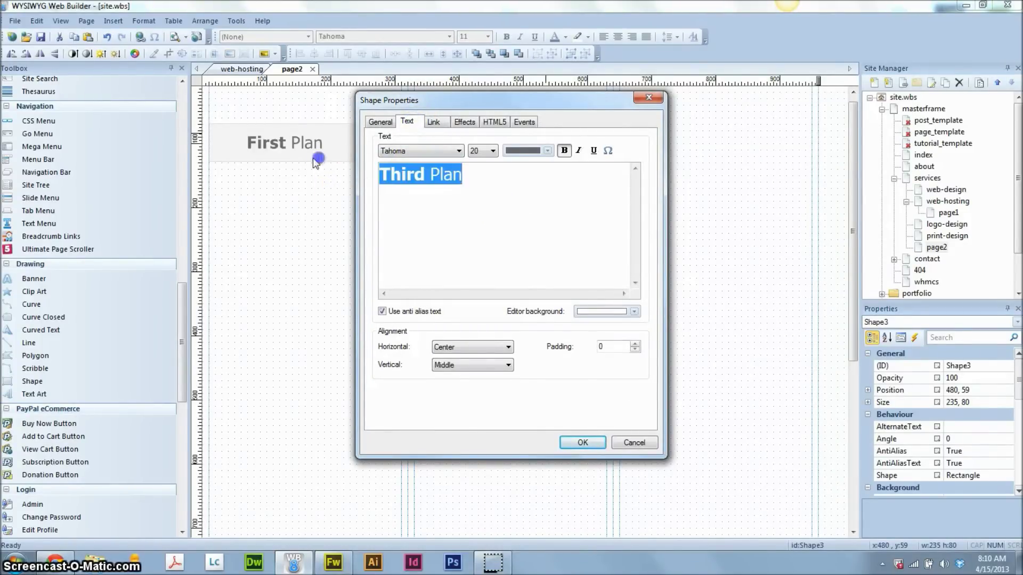
pyautogui.click(520, 149)
pyautogui.click(517, 261)
pyautogui.click(559, 247)
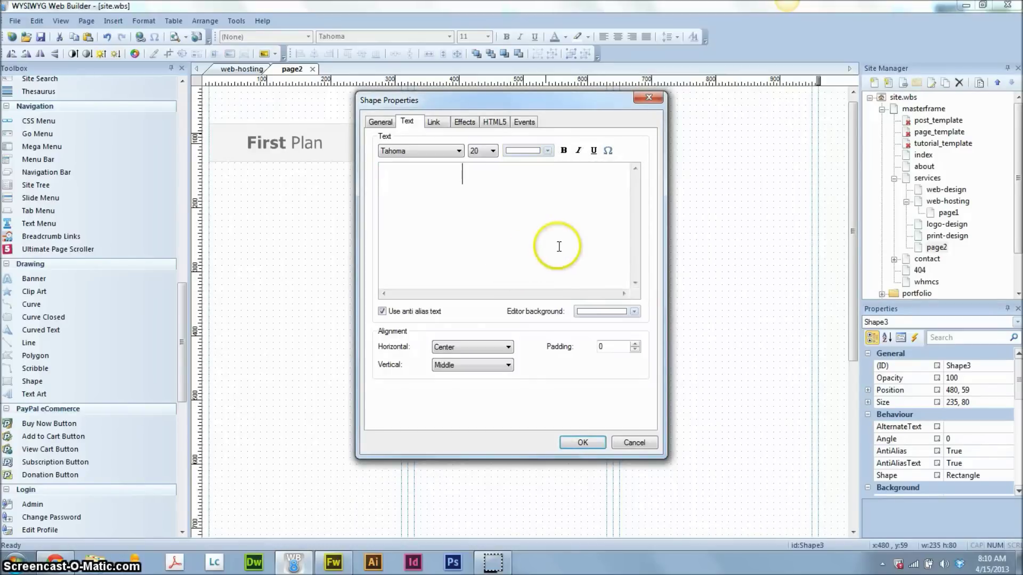
pyautogui.click(586, 312)
pyautogui.click(584, 334)
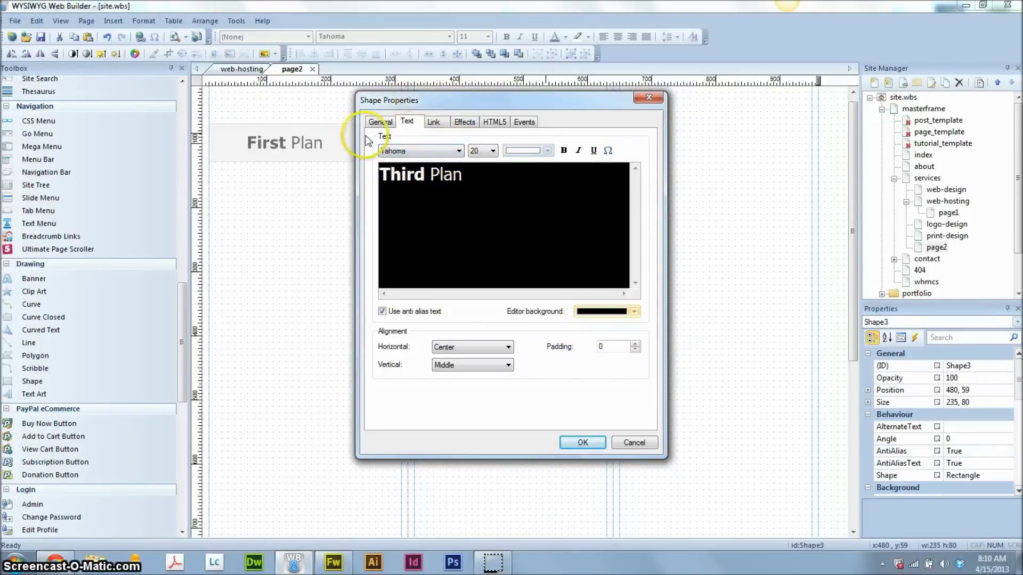
# Step: Fill the third box with Dodger Blue and give it a custom #0060BF border
pyautogui.click(379, 122)
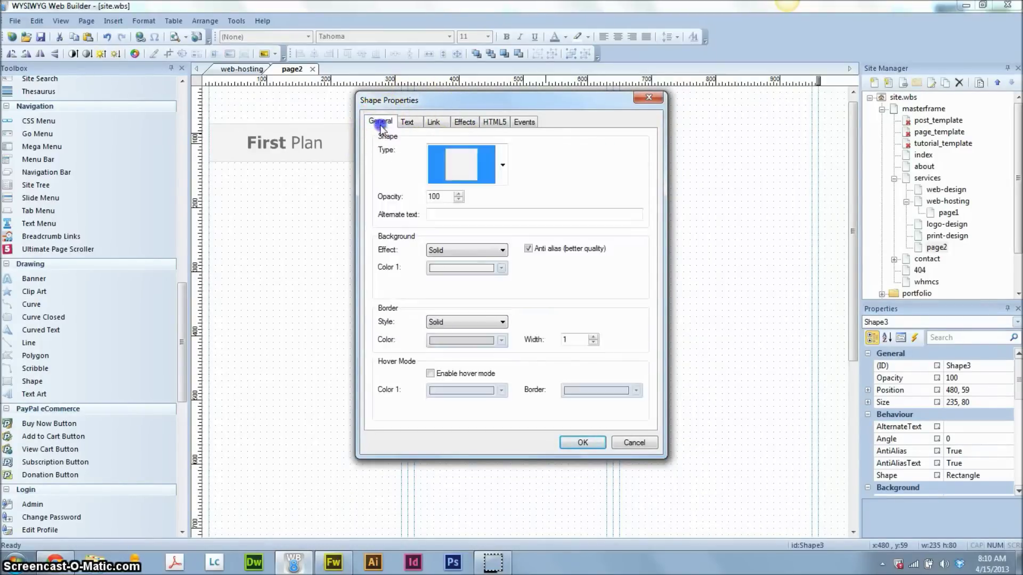
pyautogui.click(448, 270)
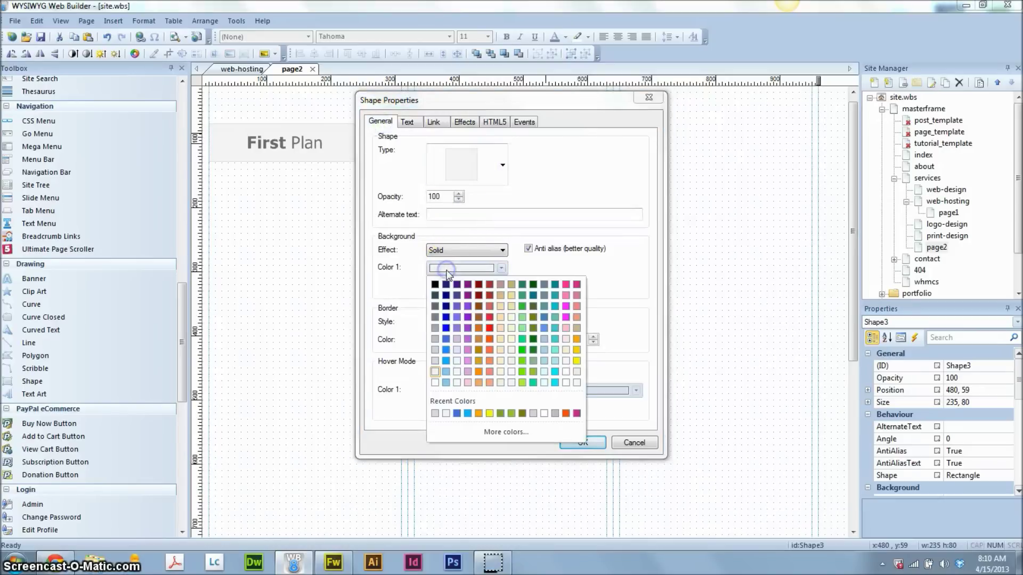
pyautogui.click(446, 350)
pyautogui.click(466, 342)
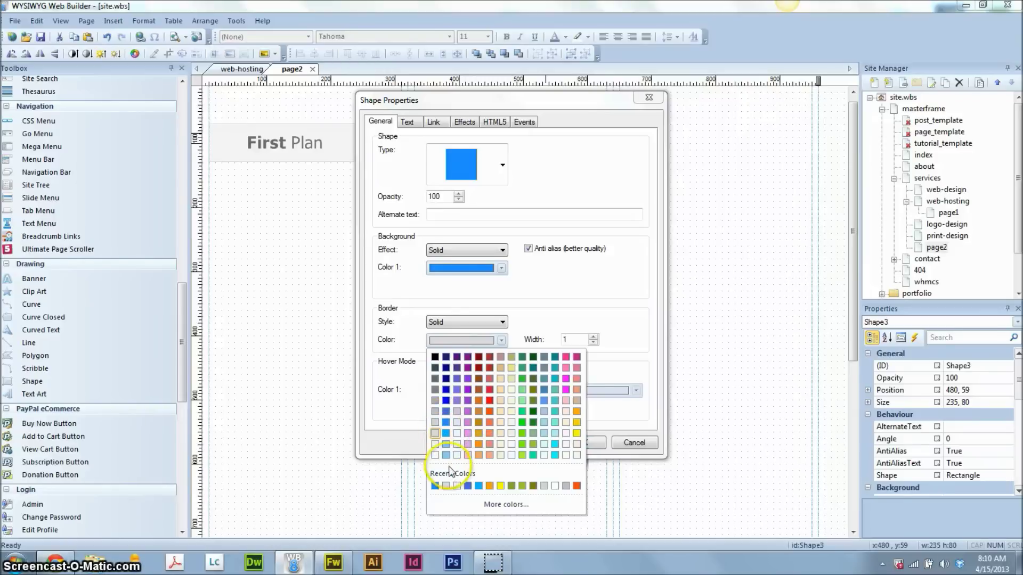
pyautogui.click(467, 486)
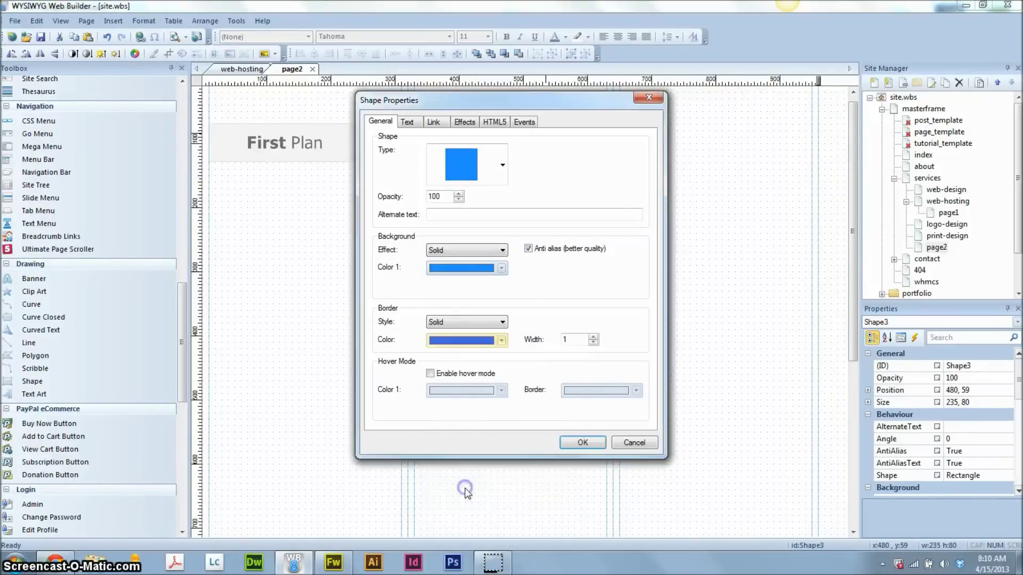
pyautogui.click(465, 346)
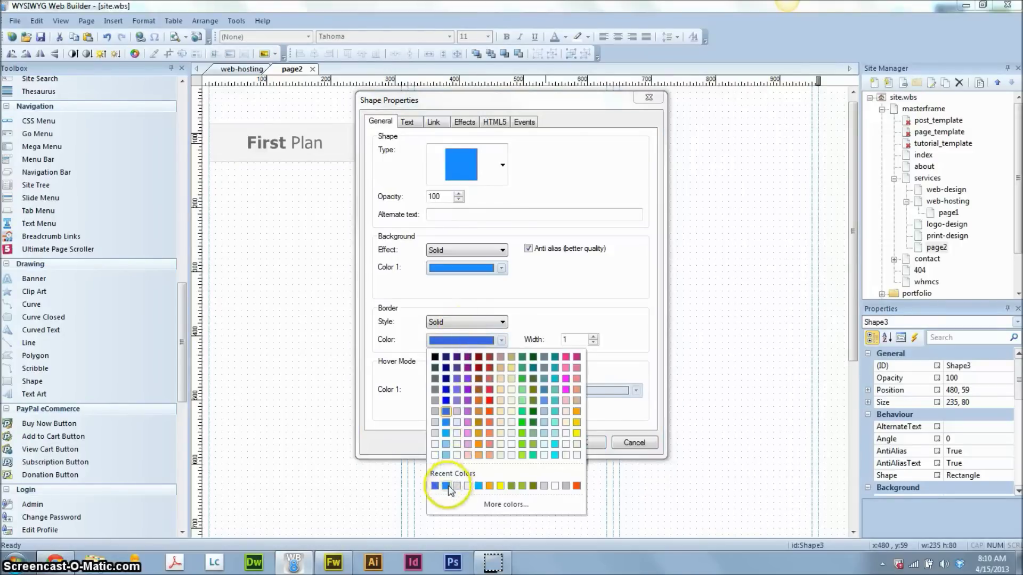
pyautogui.click(453, 486)
pyautogui.click(482, 344)
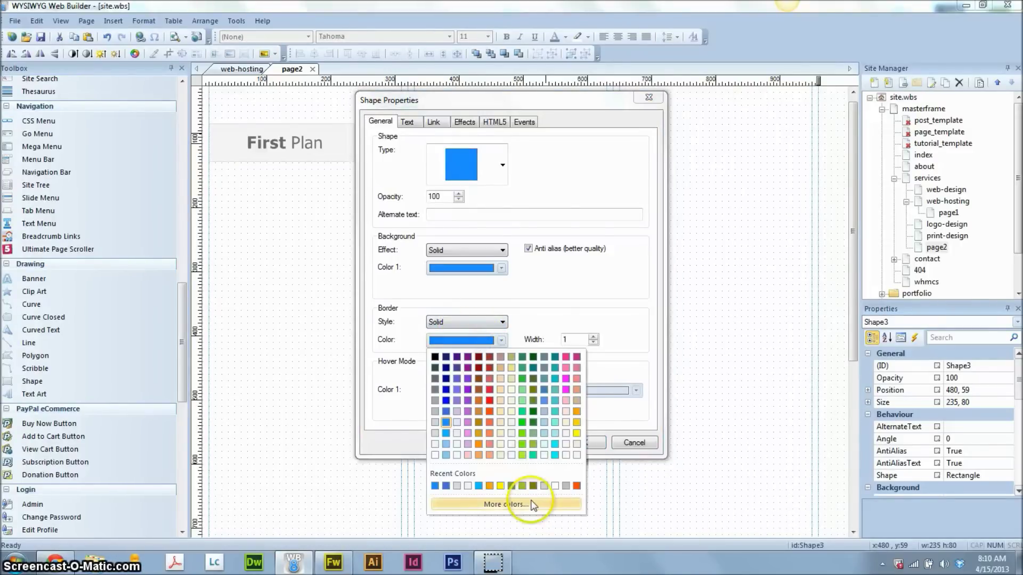
pyautogui.click(512, 512)
pyautogui.click(624, 265)
pyautogui.moveTo(646, 245); pyautogui.dragTo(647, 271)
pyautogui.click(393, 367)
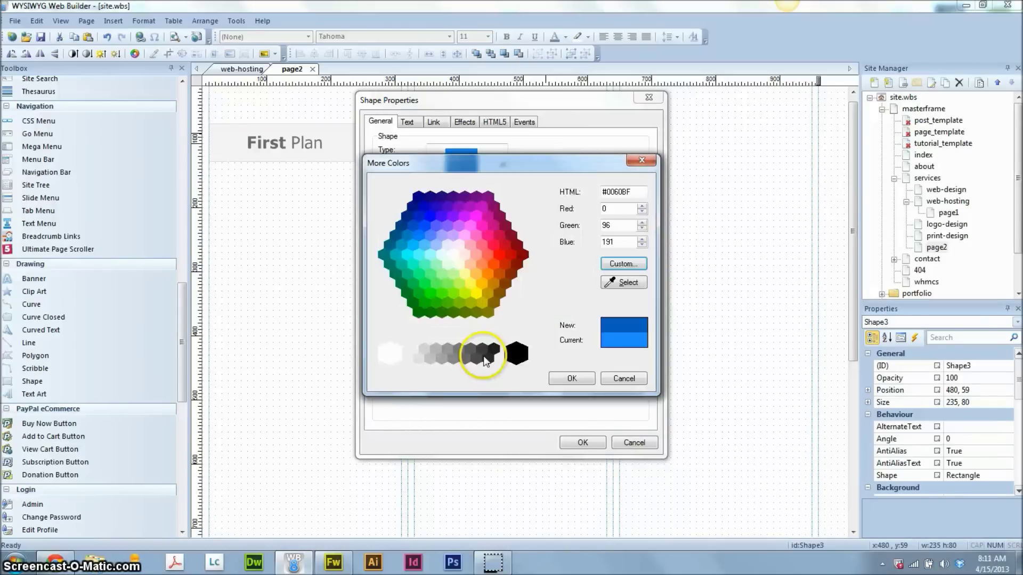
pyautogui.click(570, 377)
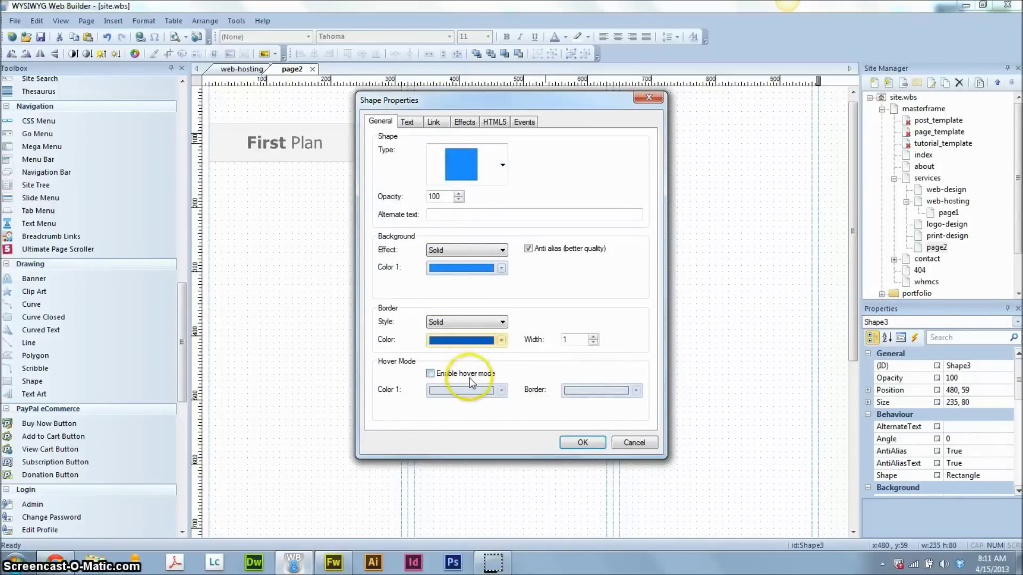
# Step: Duplicate the Second Plan box and move the copy to 715, 69, right of Third Plan
pyautogui.click(582, 442)
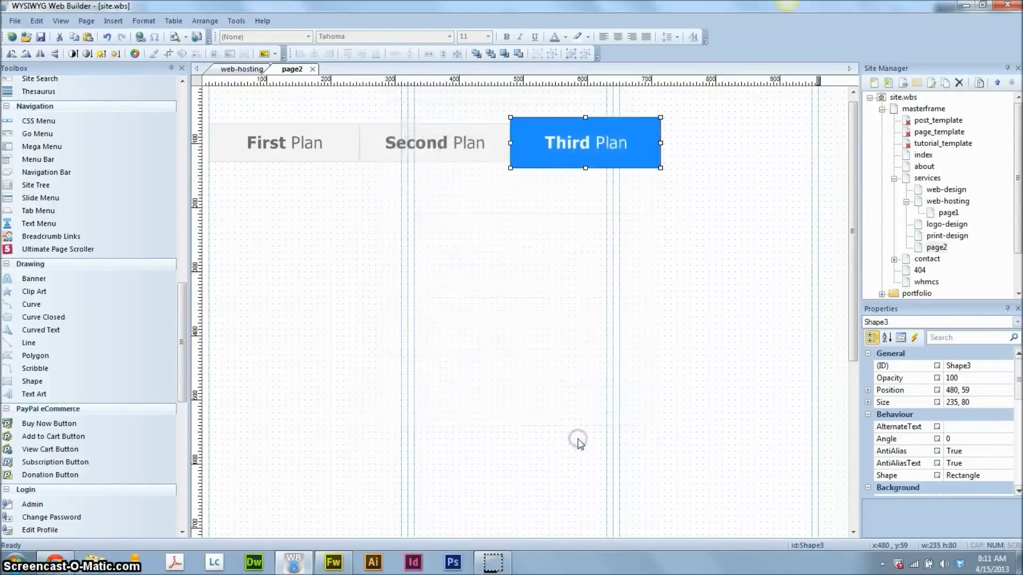
pyautogui.click(530, 250)
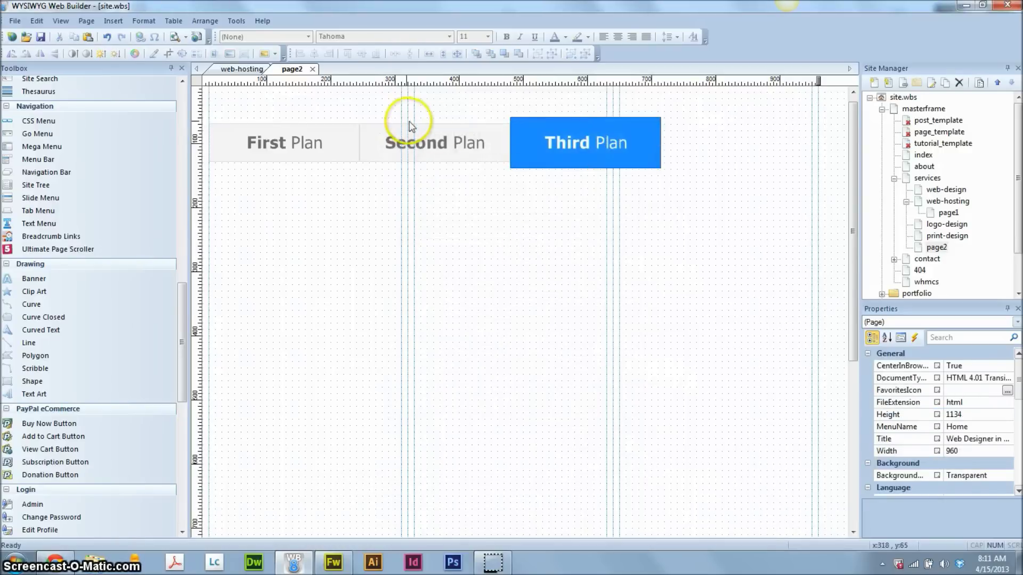
pyautogui.click(433, 130)
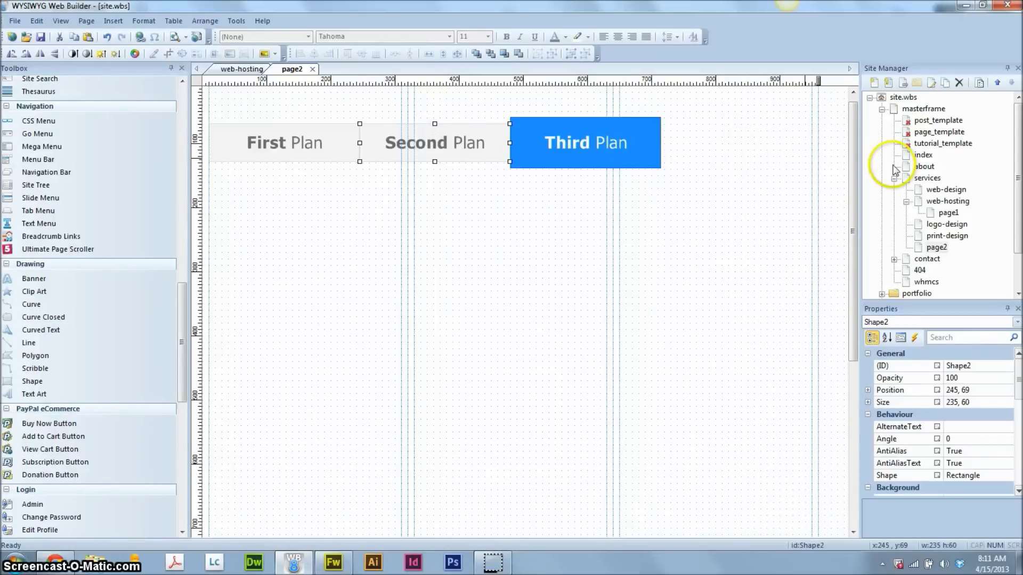
pyautogui.press('Tab')
pyautogui.press('Right')
pyautogui.press('Right')
pyautogui.press('Right')
pyautogui.press('Right')
pyautogui.press('Right')
pyautogui.press('Right')
pyautogui.press('Right')
pyautogui.press('Right')
pyautogui.press('Right')
pyautogui.press('Right')
pyautogui.press('Right')
pyautogui.press('Right')
pyautogui.press('Right')
pyautogui.press('Right')
pyautogui.press('Right')
pyautogui.press('Right')
pyautogui.press('Right')
pyautogui.press('Right')
pyautogui.press('Right')
pyautogui.press('Right')
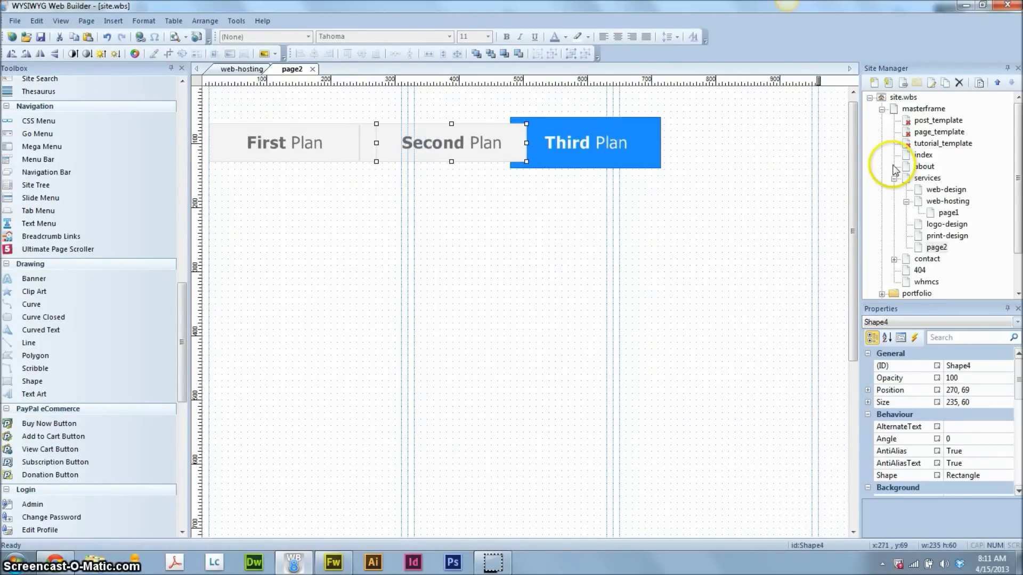
pyautogui.press('Right')
pyautogui.press('Right')
pyautogui.press('Right')
pyautogui.press('Right')
pyautogui.press('Right')
pyautogui.press('Right')
pyautogui.press('Right')
pyautogui.press('Right')
pyautogui.press('Right')
pyautogui.press('Right')
pyautogui.press('Right')
pyautogui.press('Right')
pyautogui.press('Right')
pyautogui.press('Right')
pyautogui.press('Right')
pyautogui.press('Right')
pyautogui.press('Right')
pyautogui.press('Right')
pyautogui.press('Right')
pyautogui.press('Right')
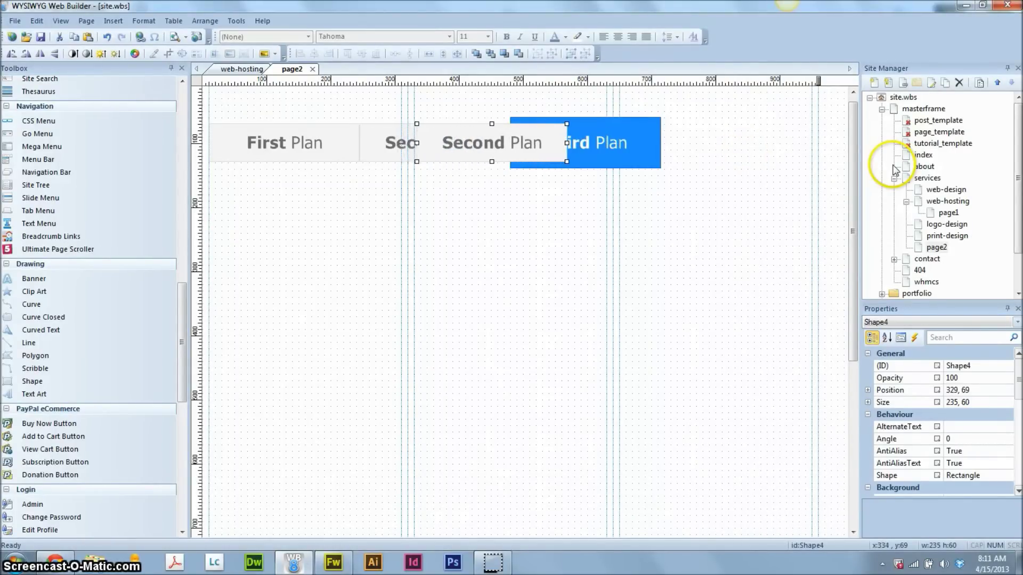
pyautogui.press('Right')
pyautogui.press('Right')
pyautogui.press('Right')
pyautogui.press('Right')
pyautogui.press('Right')
pyautogui.press('Right')
pyautogui.press('Right')
pyautogui.press('Right')
pyautogui.press('Right')
pyautogui.press('Right')
pyautogui.press('Right')
pyautogui.press('Right')
pyautogui.press('Right')
pyautogui.press('Right')
pyautogui.press('Right')
pyautogui.press('Right')
pyautogui.press('Right')
pyautogui.press('Right')
pyautogui.press('Right')
pyautogui.press('Right')
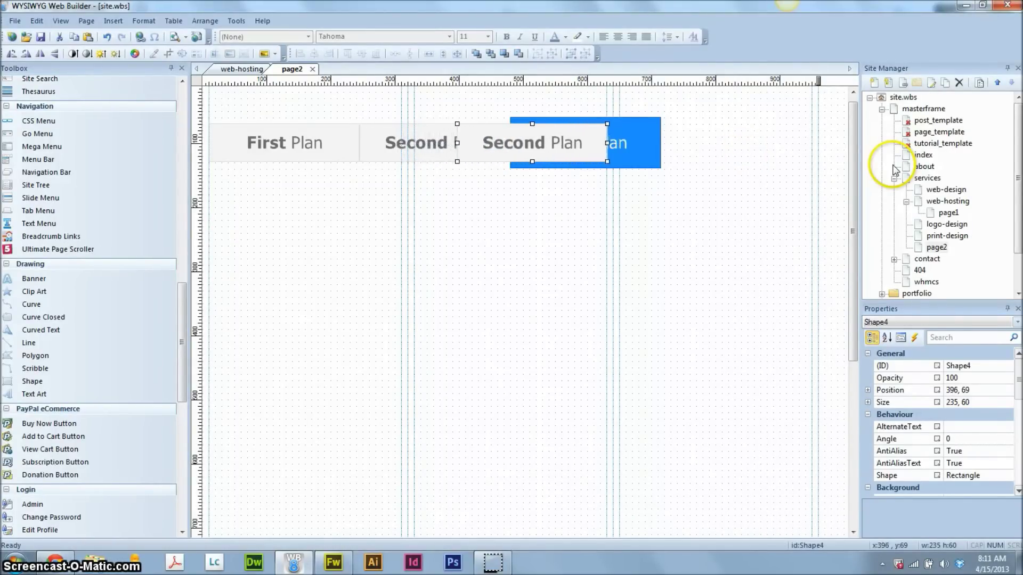
pyautogui.press('Right')
pyautogui.press('Right')
pyautogui.press('Right')
pyautogui.press('Right')
pyautogui.press('Right')
pyautogui.press('Right')
pyautogui.press('Right')
pyautogui.press('Right')
pyautogui.press('Right')
pyautogui.press('Right')
pyautogui.press('Right')
pyautogui.press('Right')
pyautogui.press('Right')
pyautogui.press('Right')
pyautogui.press('Right')
pyautogui.press('Right')
pyautogui.press('Right')
pyautogui.press('Right')
pyautogui.press('Right')
pyautogui.press('Right')
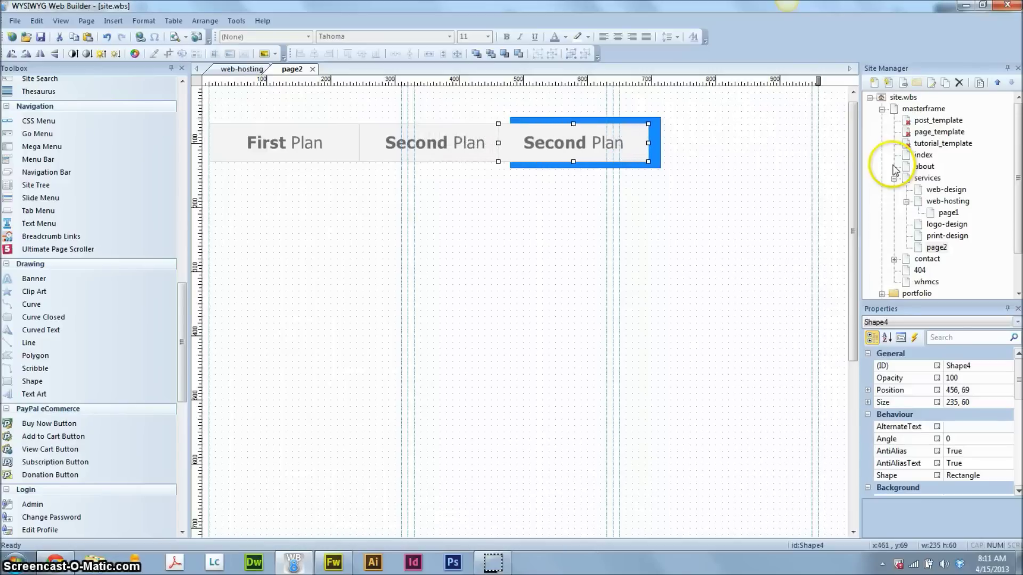
pyautogui.press('Right')
pyautogui.press('Right')
pyautogui.press('Right')
pyautogui.press('Right')
pyautogui.press('Right')
pyautogui.press('Right')
pyautogui.press('Right')
pyautogui.press('Right')
pyautogui.press('Right')
pyautogui.press('Right')
pyautogui.press('Right')
pyautogui.press('Right')
pyautogui.press('Right')
pyautogui.press('Right')
pyautogui.press('Right')
pyautogui.press('Right')
pyautogui.press('Right')
pyautogui.press('Right')
pyautogui.press('Right')
pyautogui.press('Right')
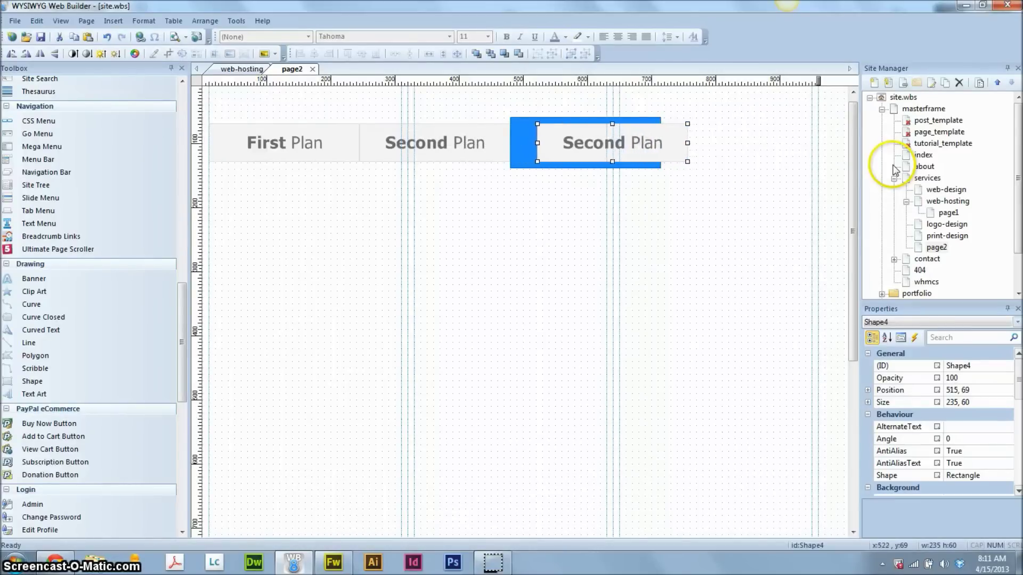
pyautogui.press('Right')
pyautogui.press('Right')
pyautogui.press('Right')
pyautogui.press('Right')
pyautogui.press('Right')
pyautogui.press('Right')
pyautogui.press('Right')
pyautogui.press('Right')
pyautogui.press('Right')
pyautogui.press('Right')
pyautogui.press('Right')
pyautogui.press('Right')
pyautogui.press('Right')
pyautogui.press('Right')
pyautogui.press('Right')
pyautogui.press('Right')
pyautogui.press('Right')
pyautogui.press('Right')
pyautogui.press('Right')
pyautogui.press('Right')
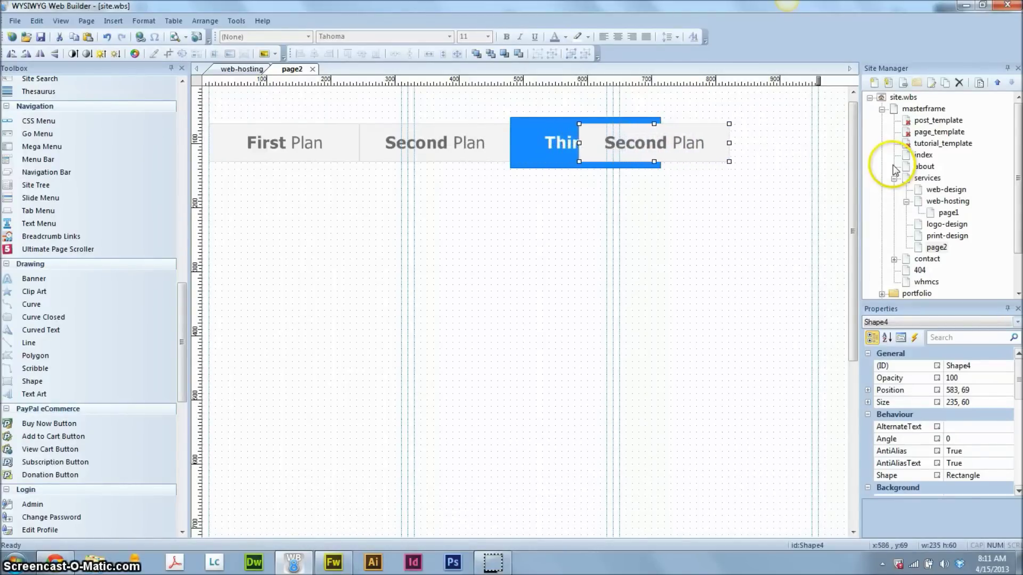
pyautogui.press('Right')
pyautogui.press('Right')
pyautogui.press('Right')
pyautogui.press('Right')
pyautogui.press('Right')
pyautogui.press('Right')
pyautogui.press('Right')
pyautogui.press('Right')
pyautogui.press('Right')
pyautogui.press('Right')
pyautogui.press('Right')
pyautogui.press('Right')
pyautogui.press('Right')
pyautogui.press('Right')
pyautogui.press('Right')
pyautogui.press('Right')
pyautogui.press('Right')
pyautogui.press('Right')
pyautogui.press('Right')
pyautogui.press('Right')
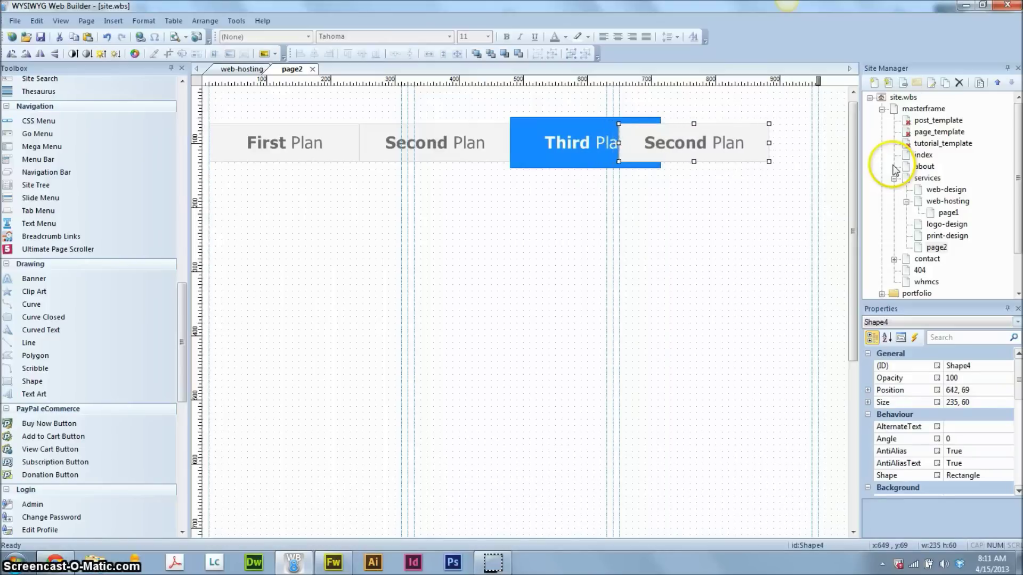
pyautogui.press('Right')
pyautogui.press('Right')
pyautogui.press('Right')
pyautogui.press('Right')
pyautogui.press('Right')
pyautogui.press('Right')
pyautogui.press('Right')
pyautogui.press('Right')
pyautogui.press('Right')
pyautogui.press('Right')
pyautogui.press('Right')
pyautogui.press('Right')
pyautogui.press('Right')
pyautogui.press('Right')
pyautogui.press('Right')
pyautogui.press('Right')
pyautogui.press('Right')
pyautogui.press('Right')
pyautogui.press('Right')
pyautogui.press('Right')
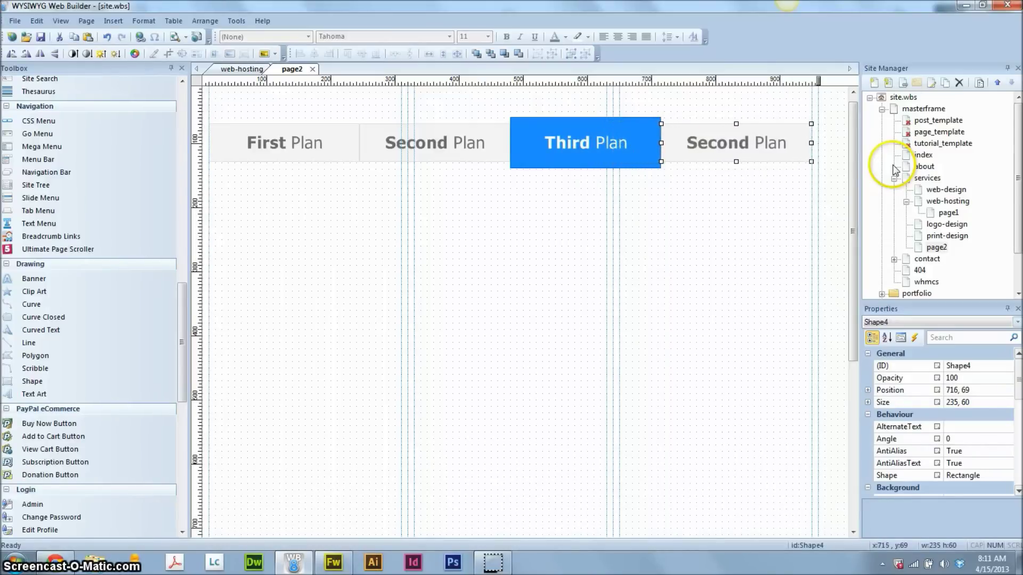
pyautogui.doubleClick(734, 142)
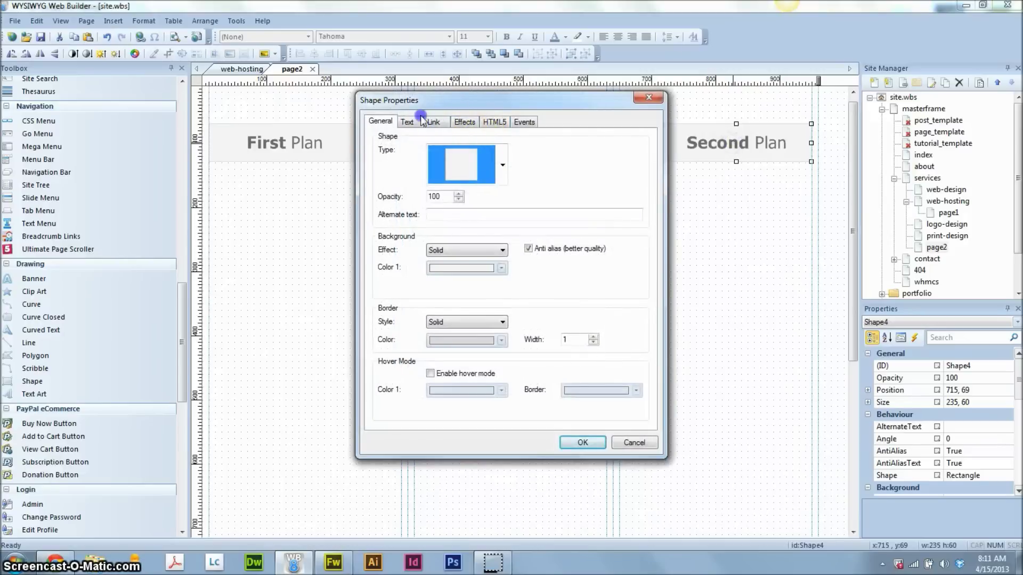
# Step: Change the copied box's label from 'Second Plan' to 'Fourth Plan'
pyautogui.click(408, 122)
pyautogui.doubleClick(426, 175)
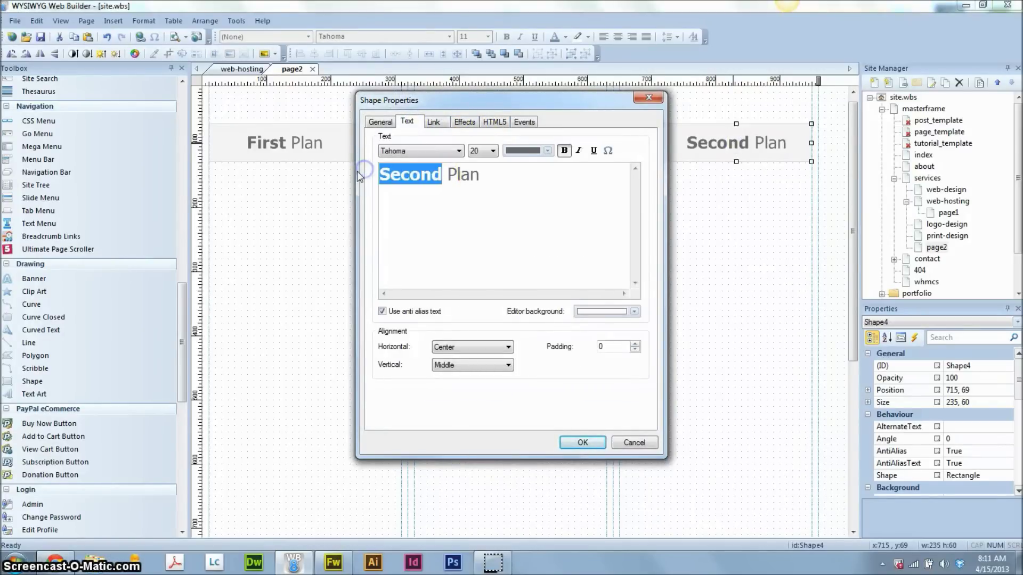
pyautogui.write('Fourth')
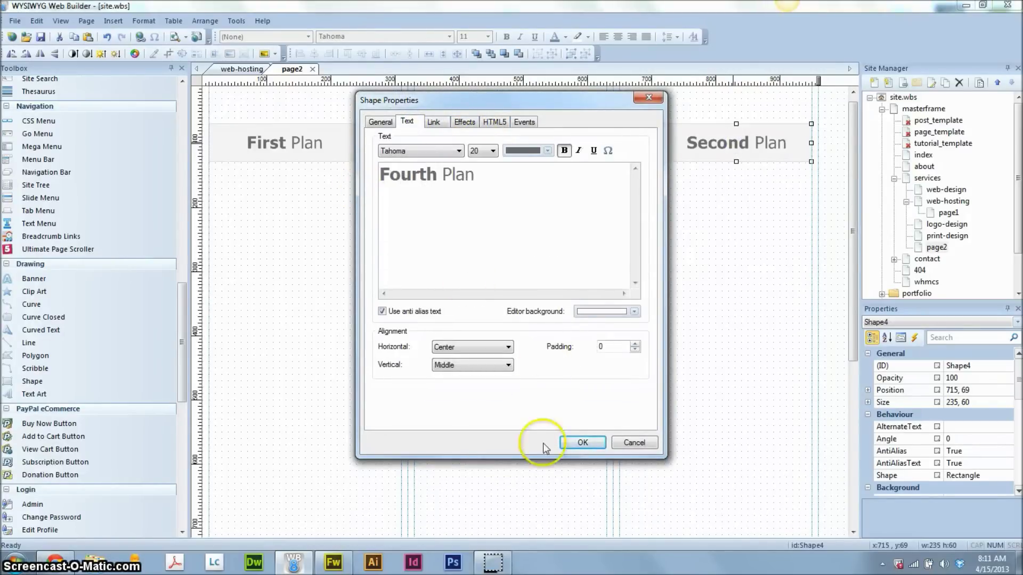
pyautogui.click(580, 443)
pyautogui.click(445, 313)
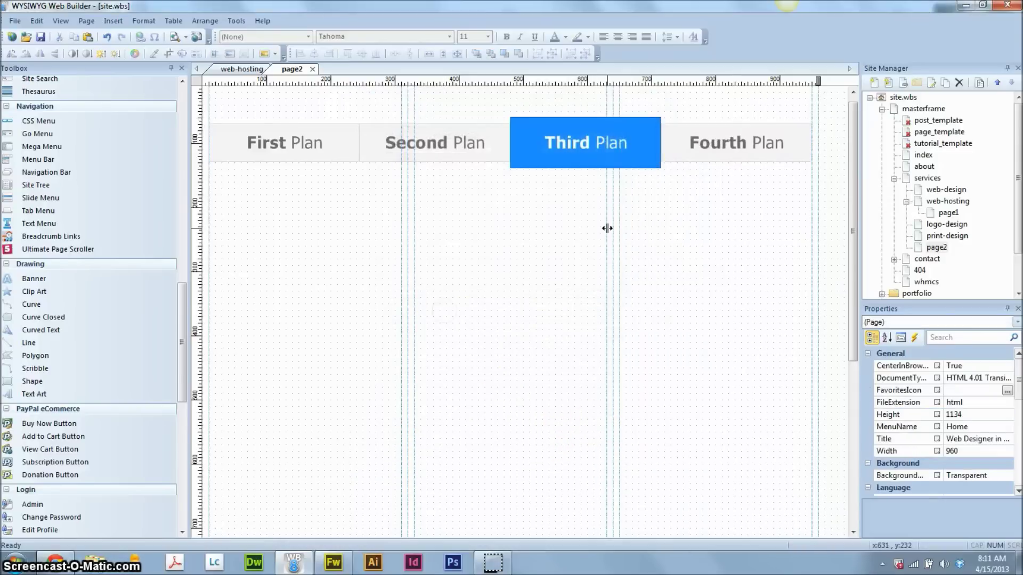
# Step: Duplicate the four plan headers and place the copies in a row directly below, at y 128
pyautogui.click(294, 153)
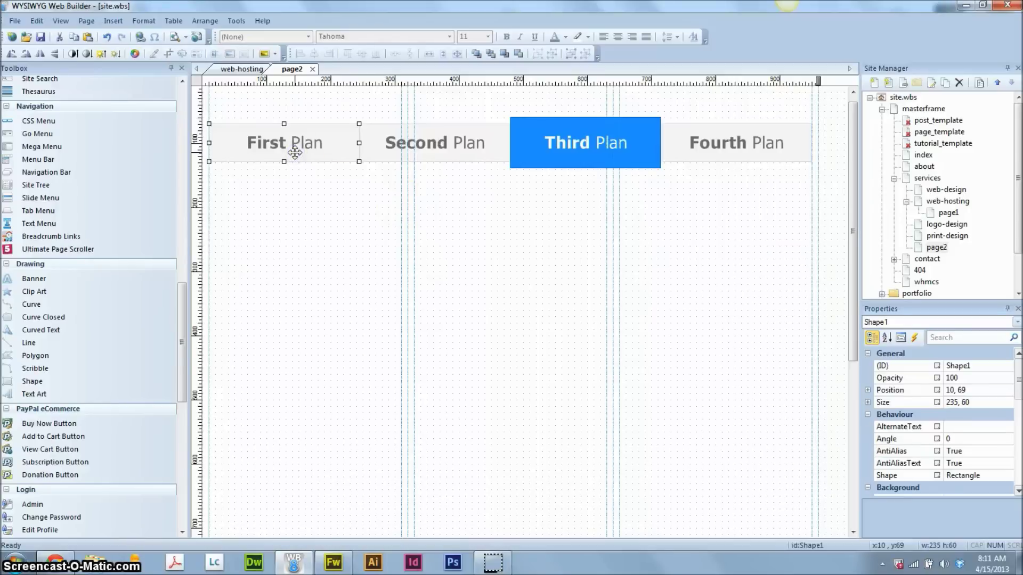
pyautogui.keyDown('shift'); pyautogui.click(459, 142); pyautogui.keyUp('shift')
pyautogui.keyDown('shift'); pyautogui.click(586, 142); pyautogui.keyUp('shift')
pyautogui.keyDown('shift'); pyautogui.click(714, 142); pyautogui.keyUp('shift')
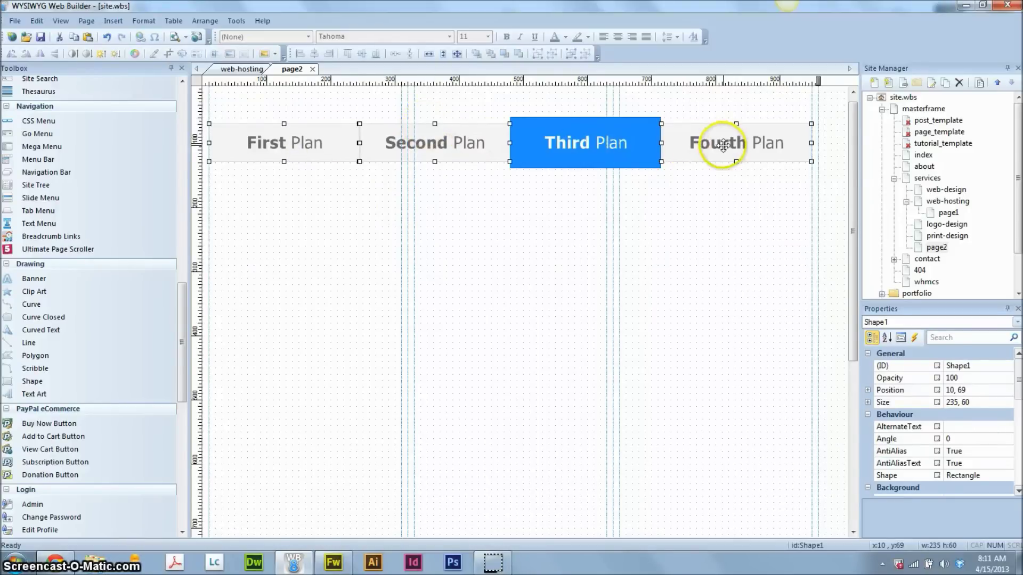
pyautogui.hotkey('ctrl', 'd')
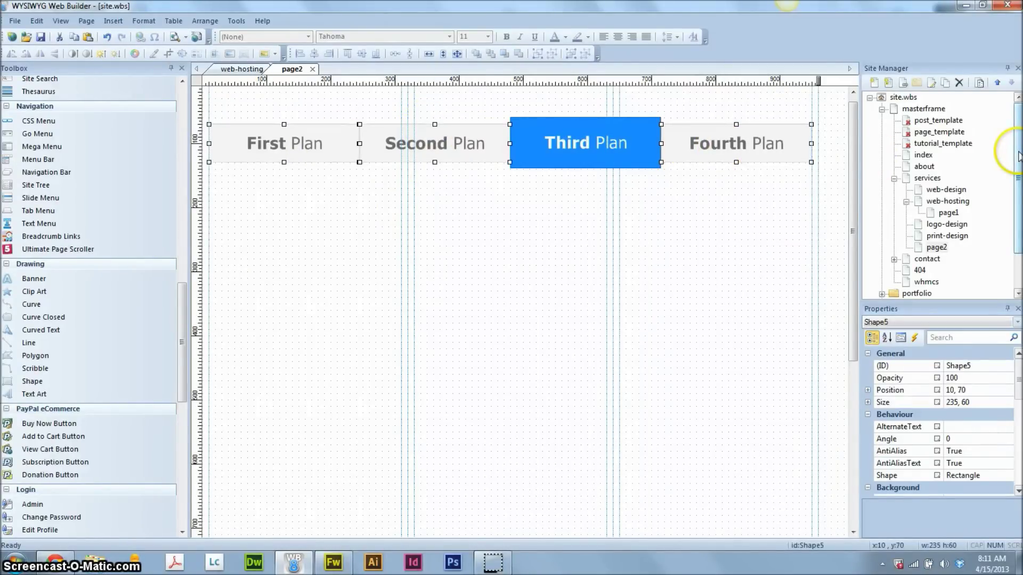
pyautogui.press('Down')
pyautogui.press('Down')
pyautogui.press('Down')
pyautogui.press('Down')
pyautogui.press('Down')
pyautogui.press('Down')
pyautogui.press('Down')
pyautogui.press('Down')
pyautogui.press('Down')
pyautogui.press('Down')
pyautogui.press('Down')
pyautogui.press('Down')
pyautogui.press('Down')
pyautogui.press('Down')
pyautogui.press('Down')
pyautogui.press('Down')
pyautogui.press('Down')
pyautogui.press('Down')
pyautogui.press('Down')
pyautogui.press('Down')
pyautogui.press('Down')
pyautogui.press('Down')
pyautogui.press('Down')
pyautogui.press('Down')
pyautogui.press('Down')
pyautogui.press('Down')
pyautogui.press('Down')
pyautogui.press('Down')
pyautogui.press('Down')
pyautogui.press('Down')
pyautogui.press('Down')
pyautogui.press('Down')
pyautogui.press('Down')
pyautogui.press('Down')
pyautogui.press('Down')
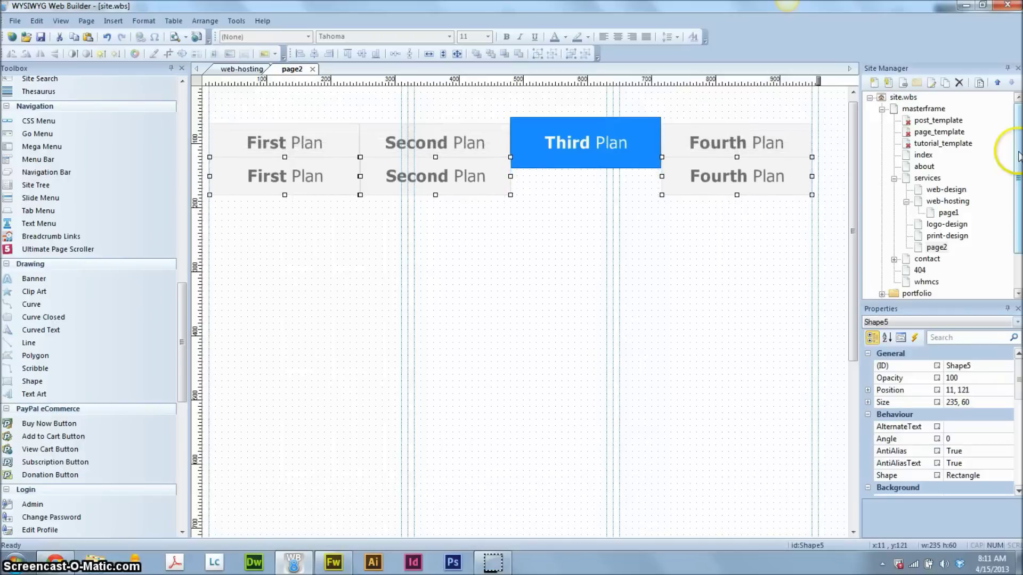
pyautogui.press('Right')
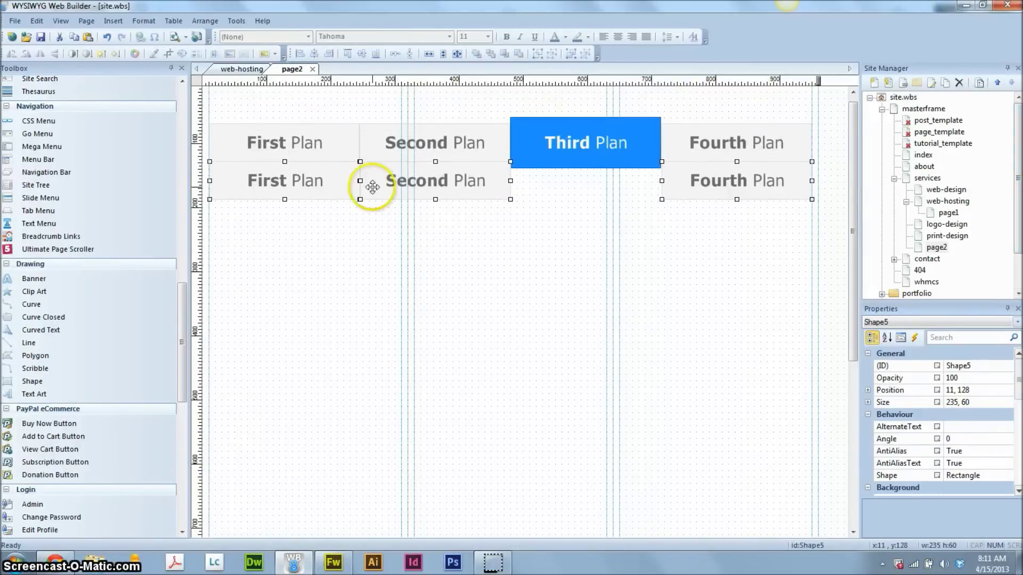
pyautogui.click(324, 254)
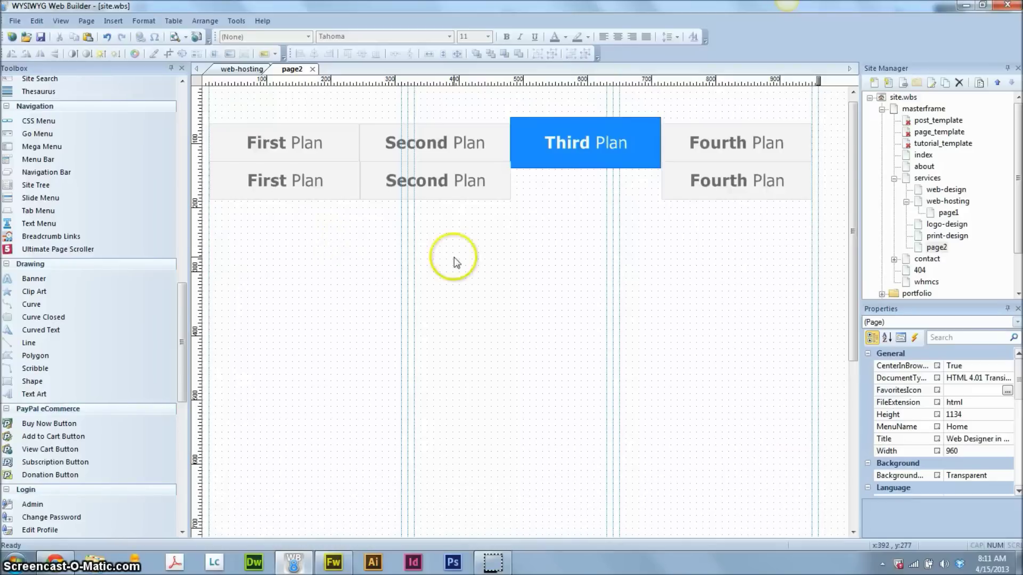
# Step: Select the lower Fourth, Second and First Plan boxes, then clear the selection
pyautogui.click(742, 182)
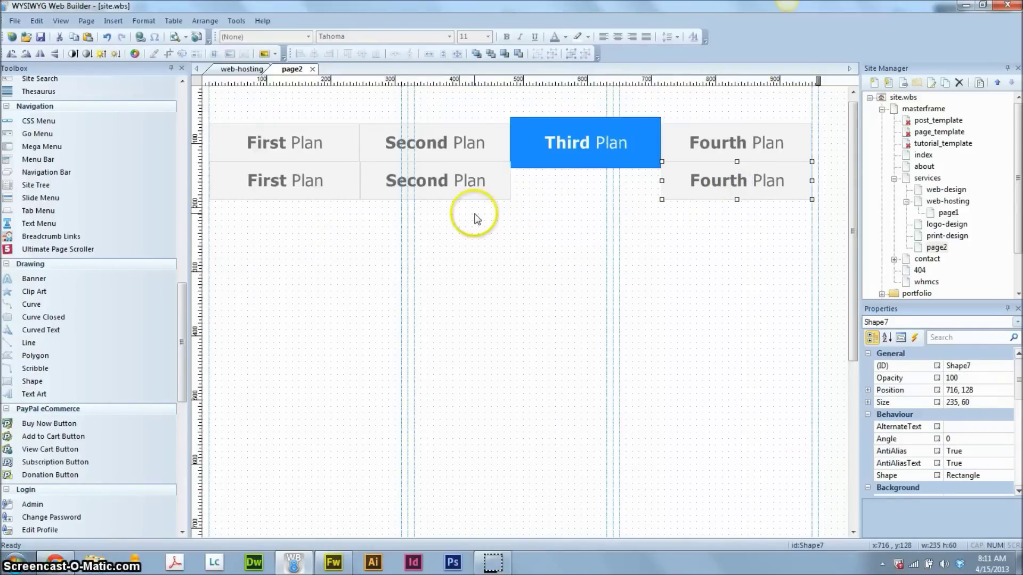
pyautogui.keyDown('shift'); pyautogui.click(383, 196); pyautogui.keyUp('shift')
pyautogui.keyDown('shift'); pyautogui.click(311, 178); pyautogui.keyUp('shift')
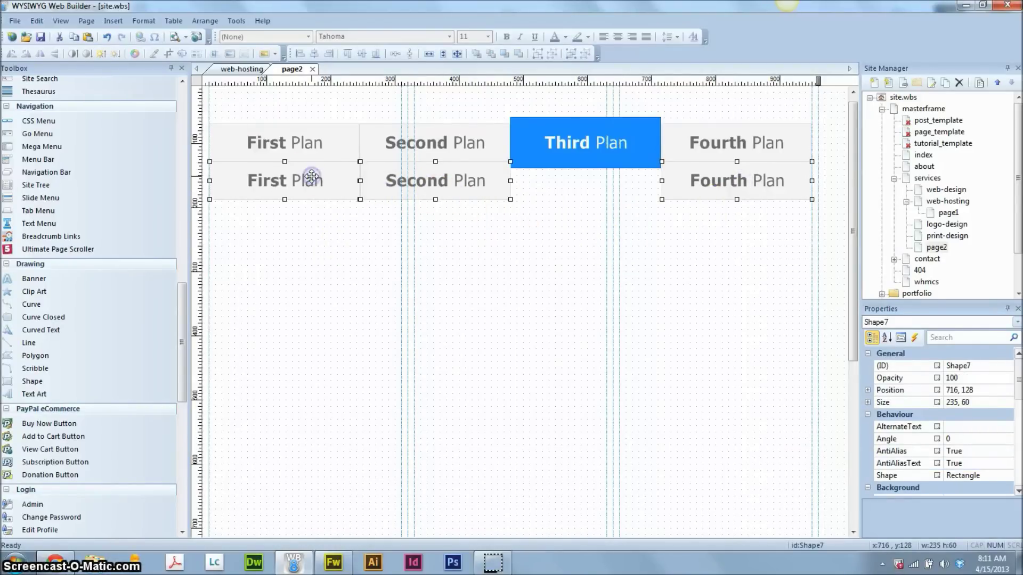
pyautogui.click(360, 263)
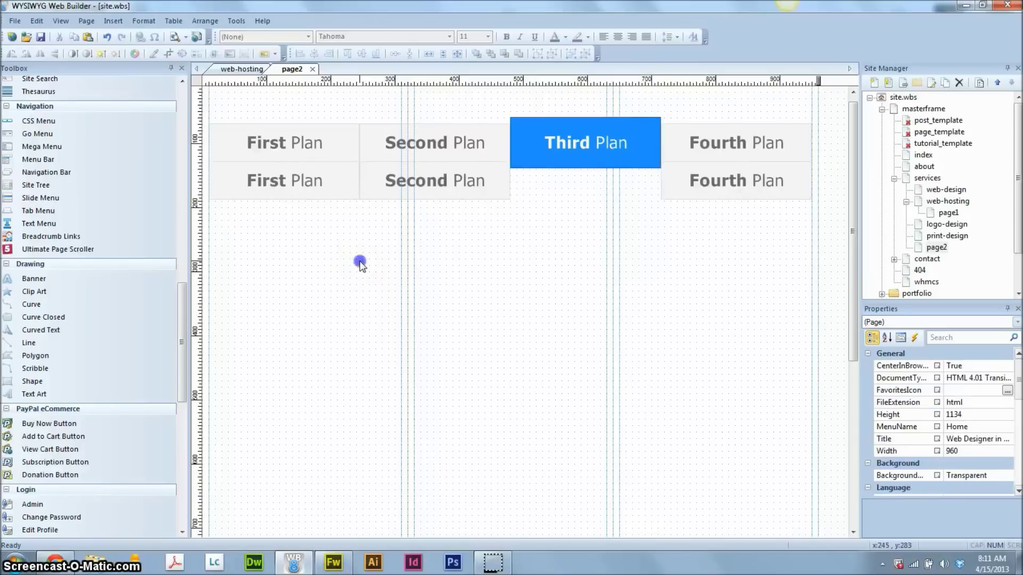
# Step: Fill the lower First Plan box with white and give it a #F0F0F0 light grey border
pyautogui.doubleClick(317, 187)
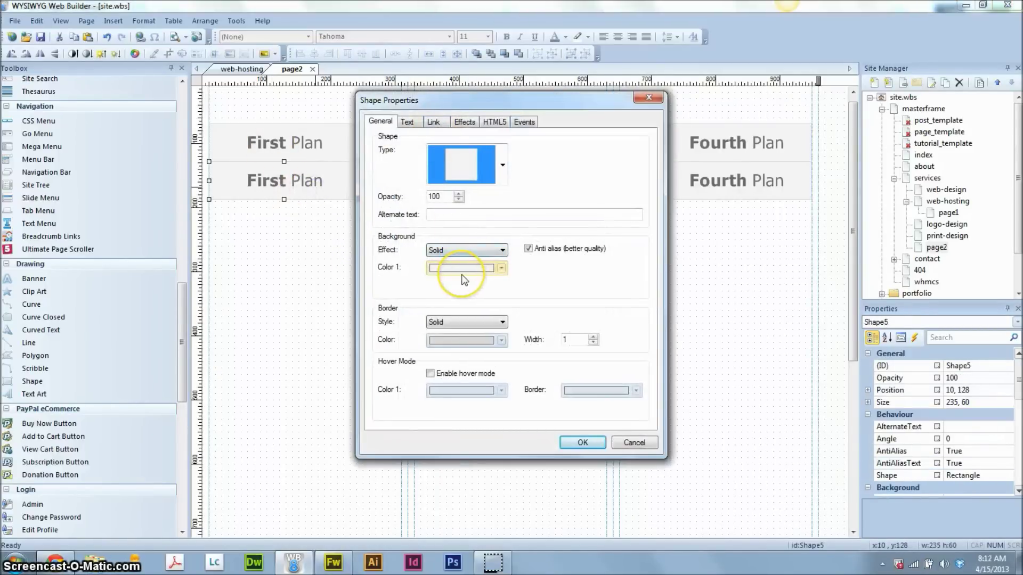
pyautogui.click(451, 267)
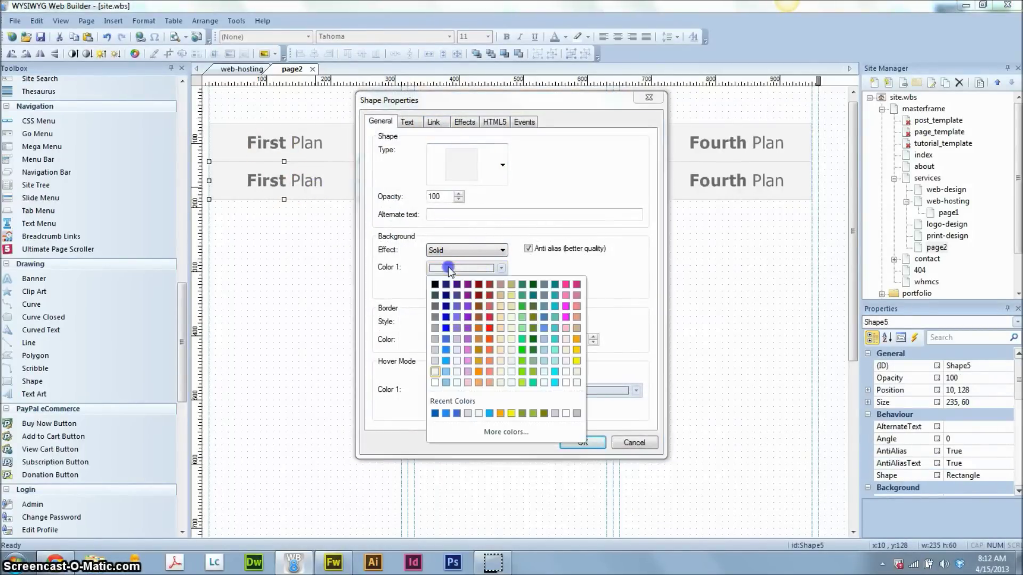
pyautogui.click(435, 383)
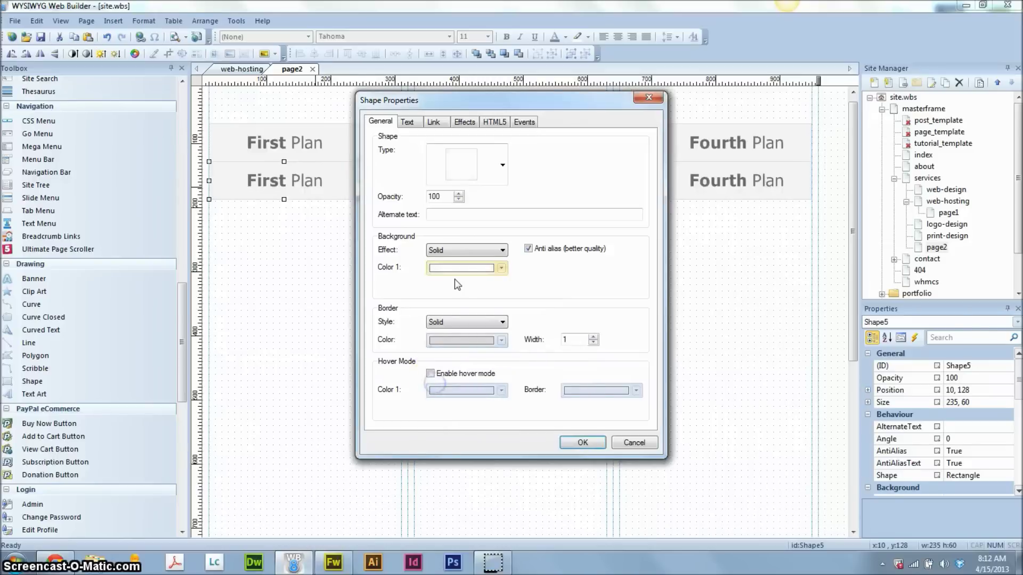
pyautogui.click(468, 340)
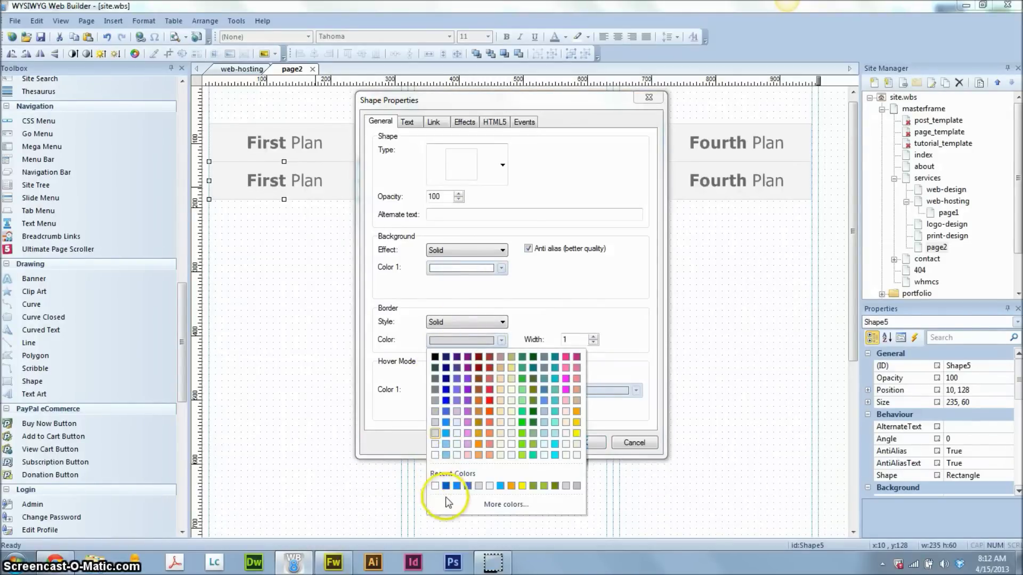
pyautogui.click(495, 504)
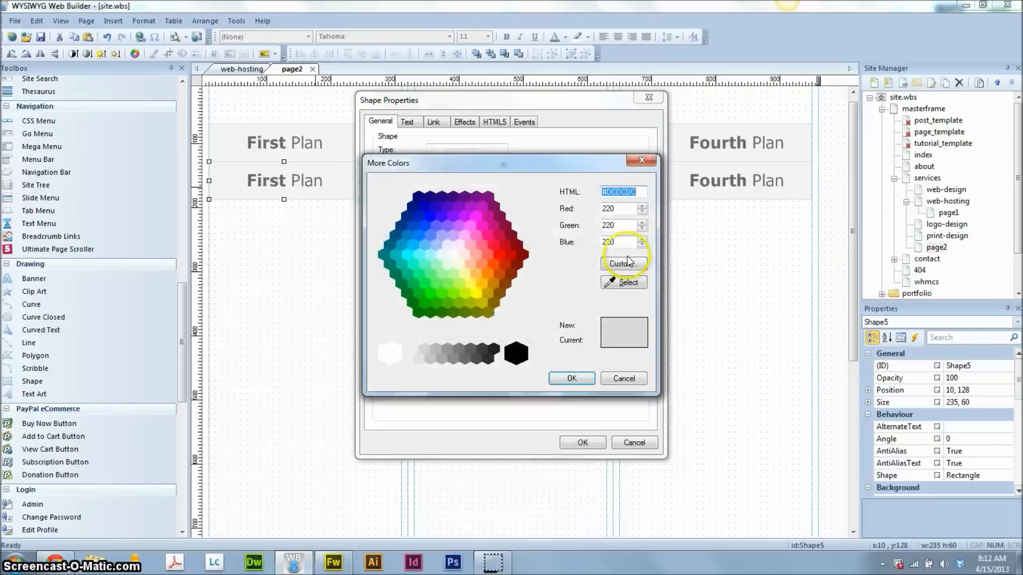
pyautogui.click(418, 359)
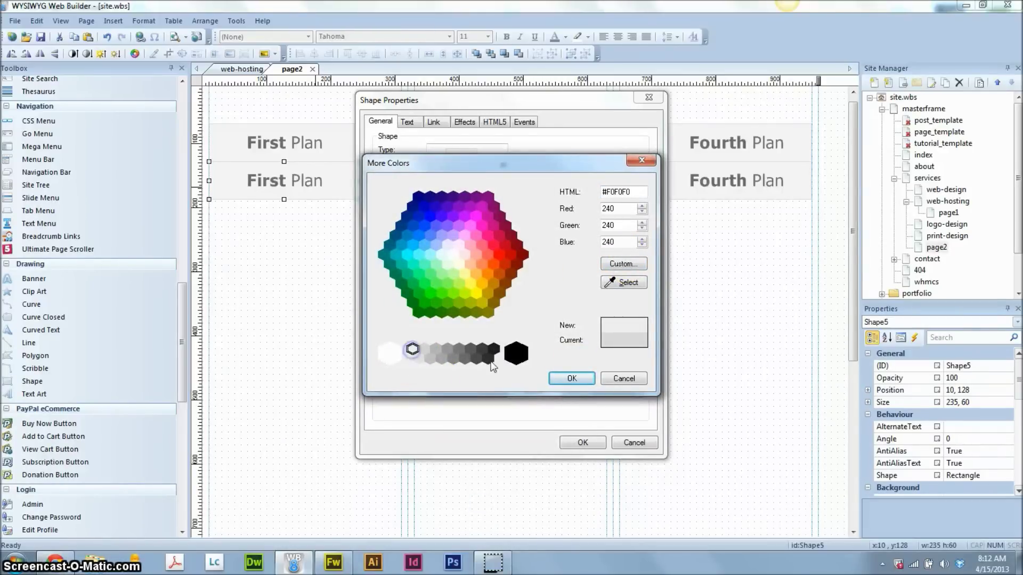
pyautogui.click(572, 378)
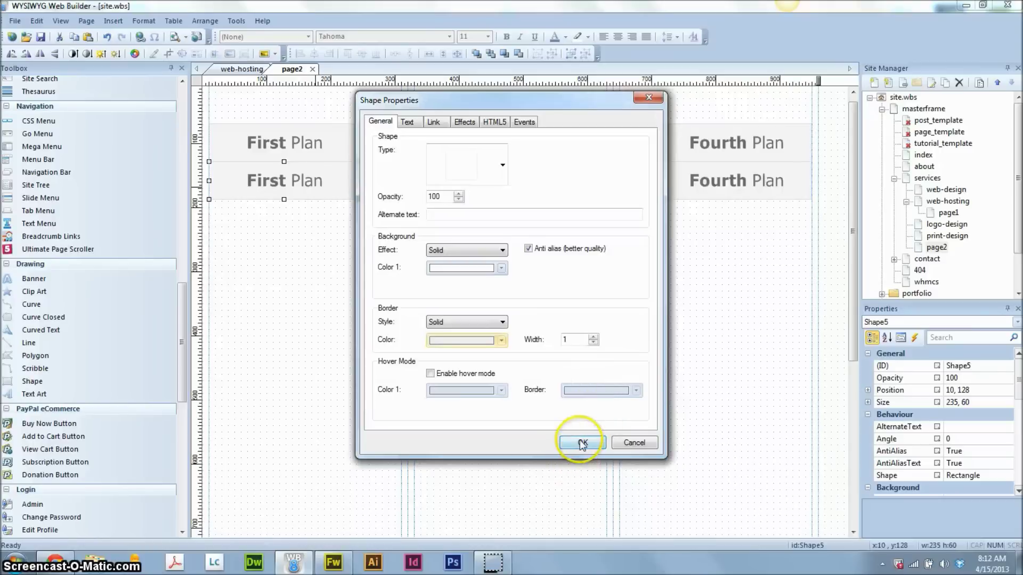
pyautogui.click(582, 443)
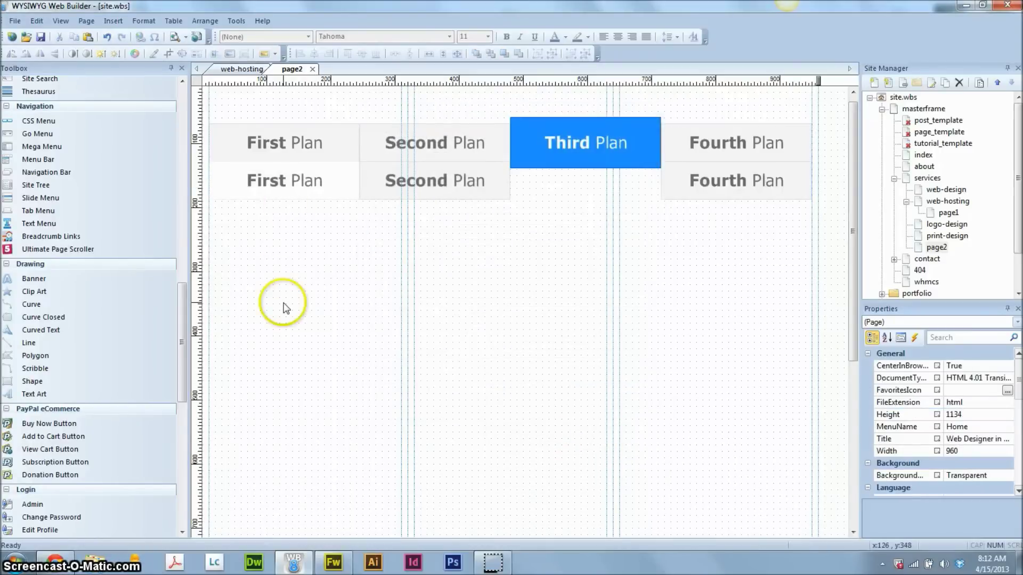
# Step: Replace the lower First Plan box's wording with '$1.99' followed by a new line
pyautogui.doubleClick(293, 184)
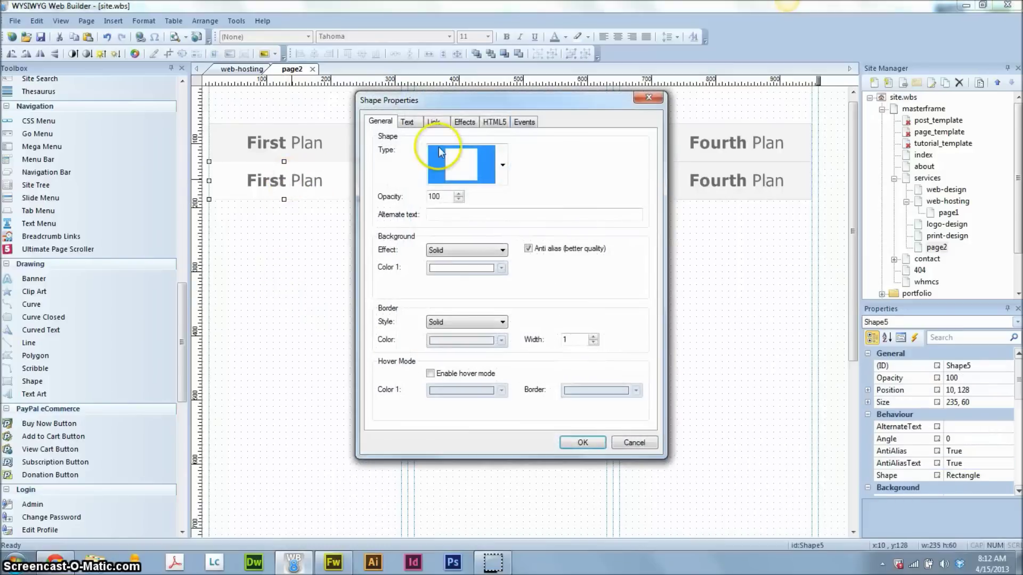
pyautogui.click(407, 122)
pyautogui.moveTo(468, 180); pyautogui.dragTo(379, 176)
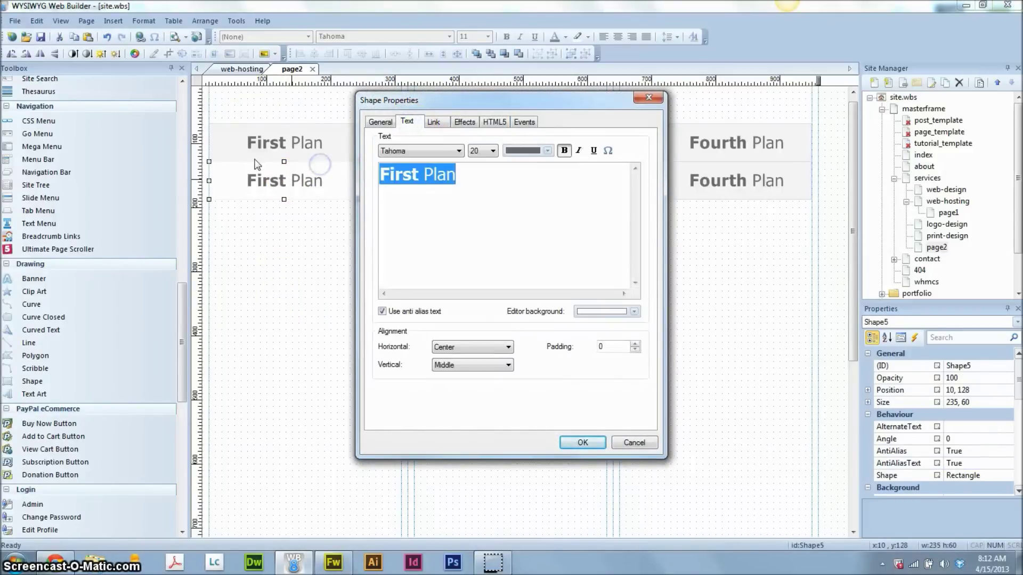
pyautogui.write('$')
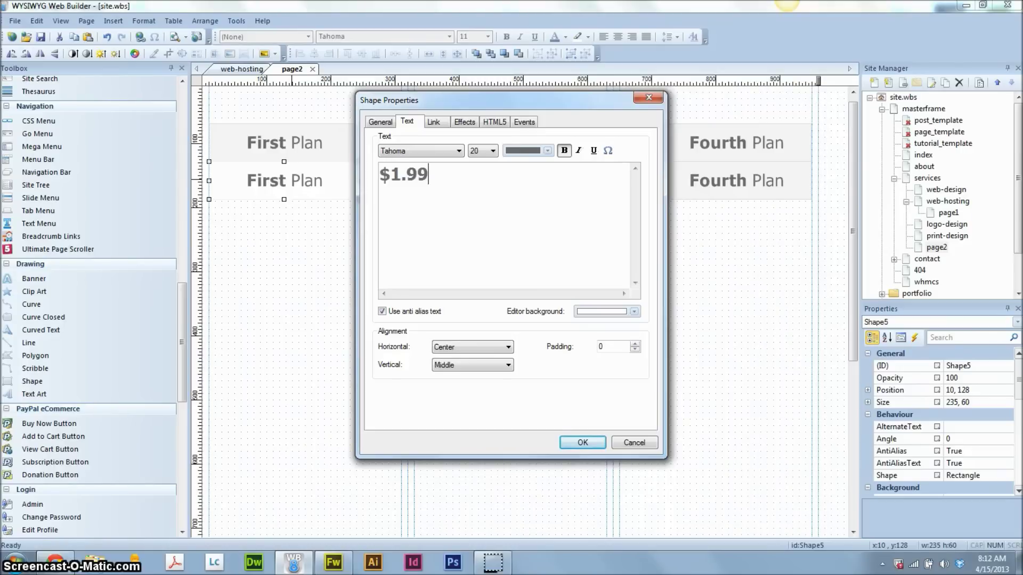
pyautogui.write('1.99')
pyautogui.press('Return')
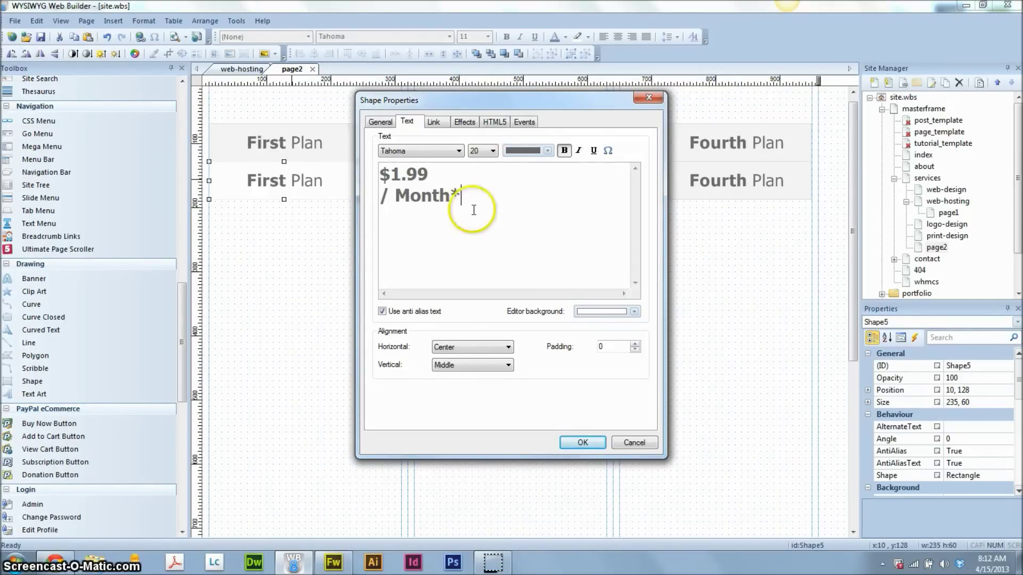
# Step: Make the '/ Month*' line size 10, not bold and light grey, then apply
pyautogui.hotkey('ctrl', 'a')
pyautogui.moveTo(486, 193); pyautogui.dragTo(400, 192)
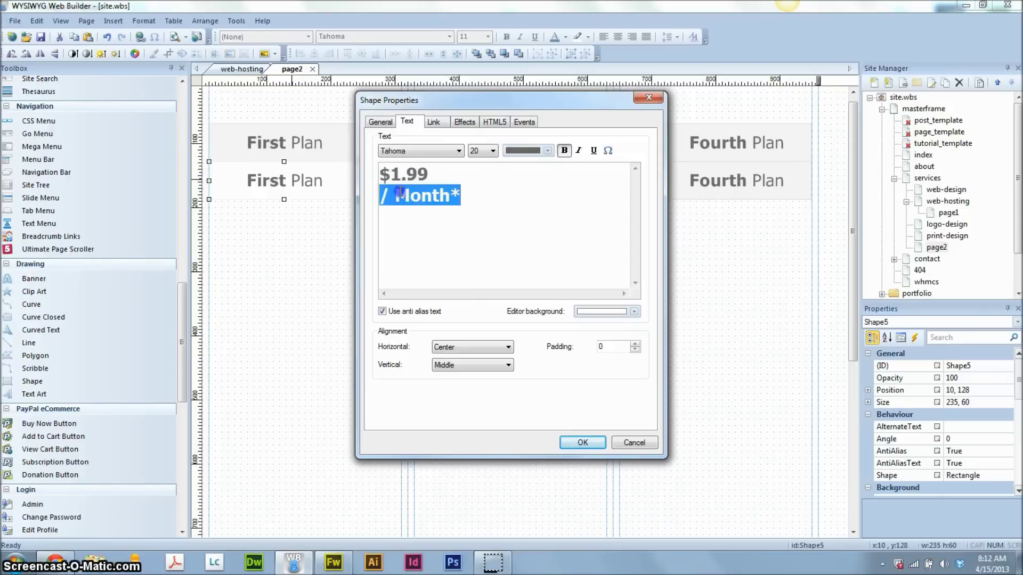
pyautogui.click(487, 151)
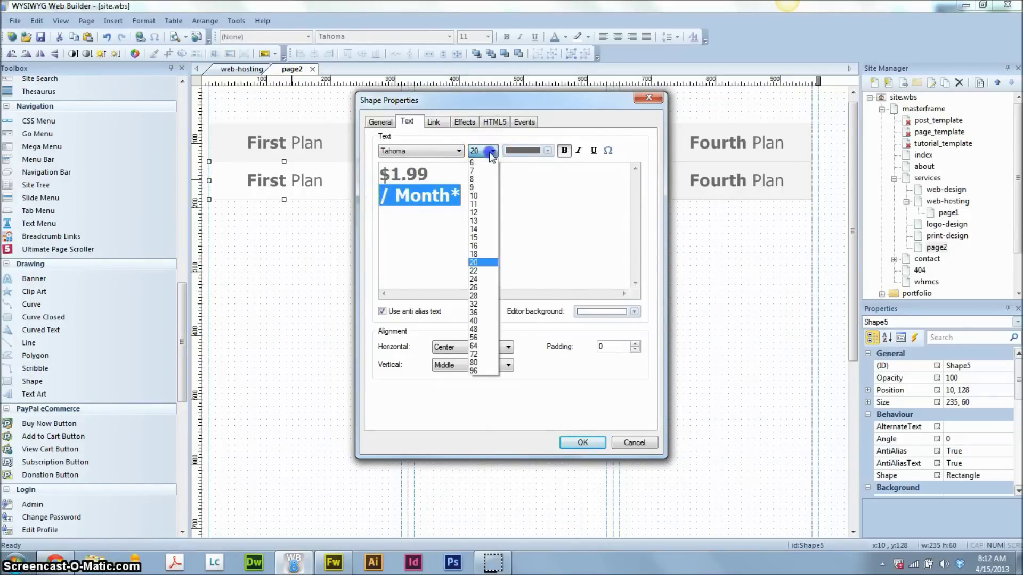
pyautogui.click(476, 192)
pyautogui.click(564, 151)
pyautogui.click(506, 203)
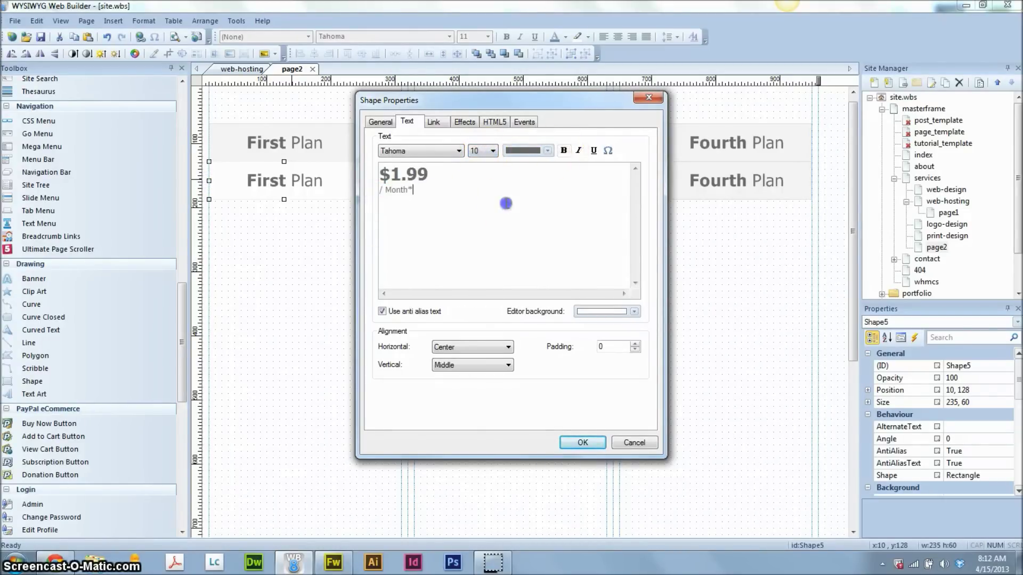
pyautogui.moveTo(420, 185); pyautogui.dragTo(361, 198)
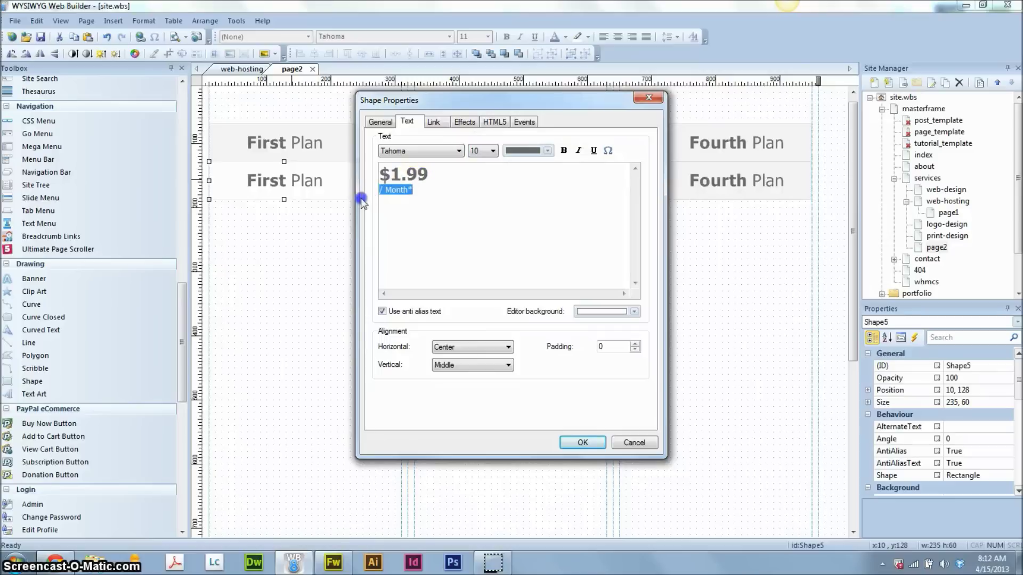
pyautogui.click(547, 151)
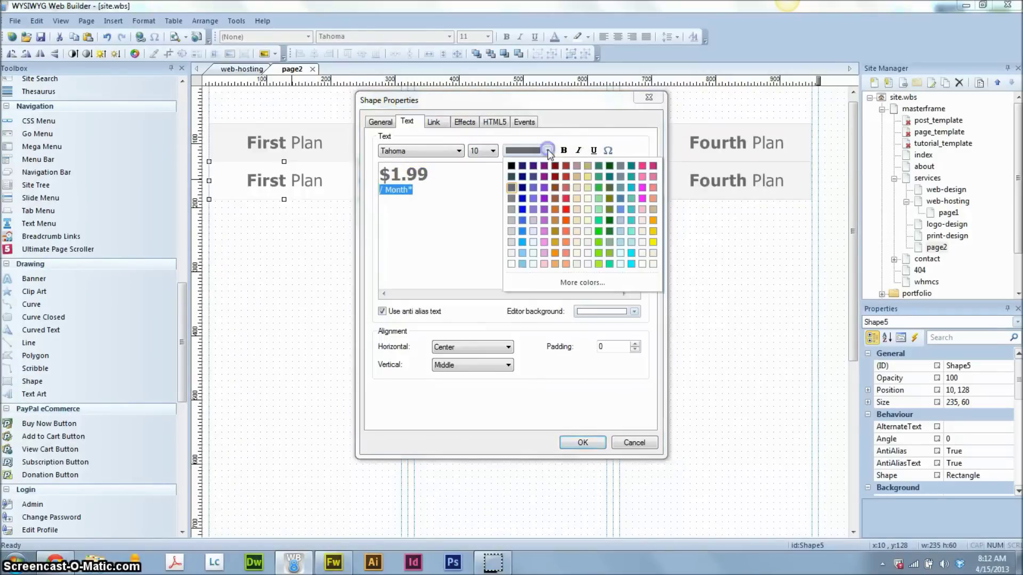
pyautogui.click(511, 220)
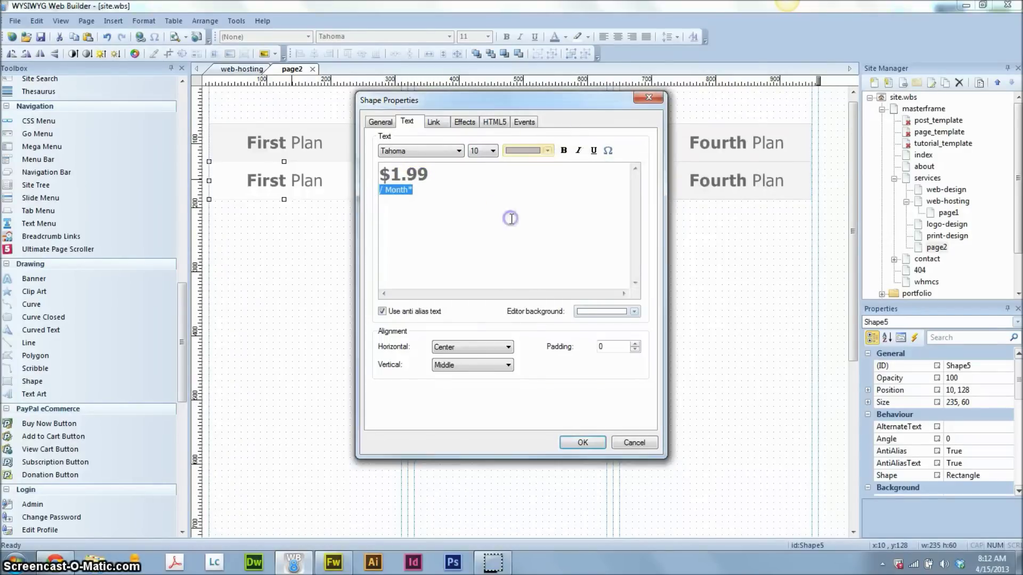
pyautogui.click(582, 442)
pyautogui.click(271, 302)
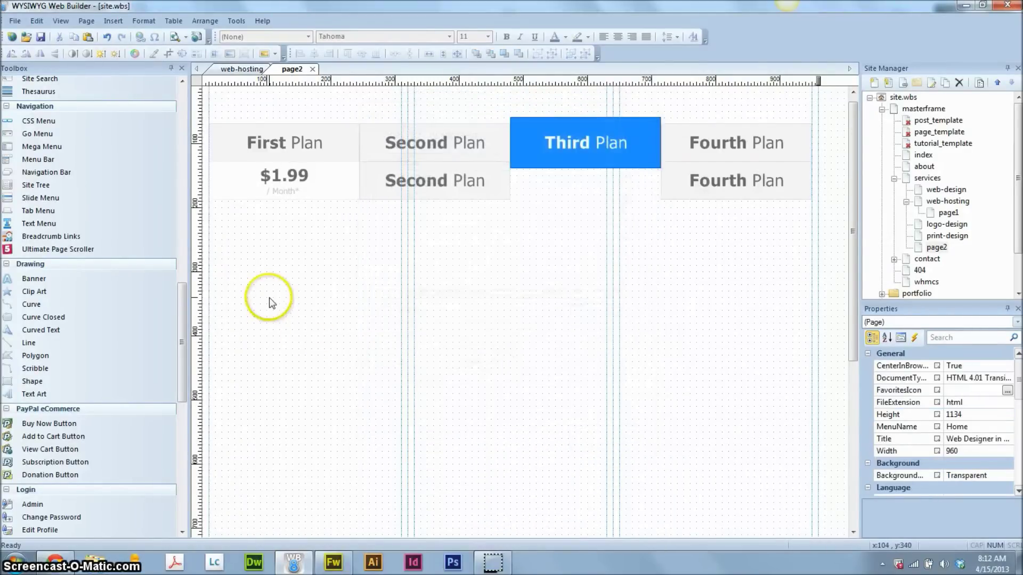
pyautogui.click(332, 177)
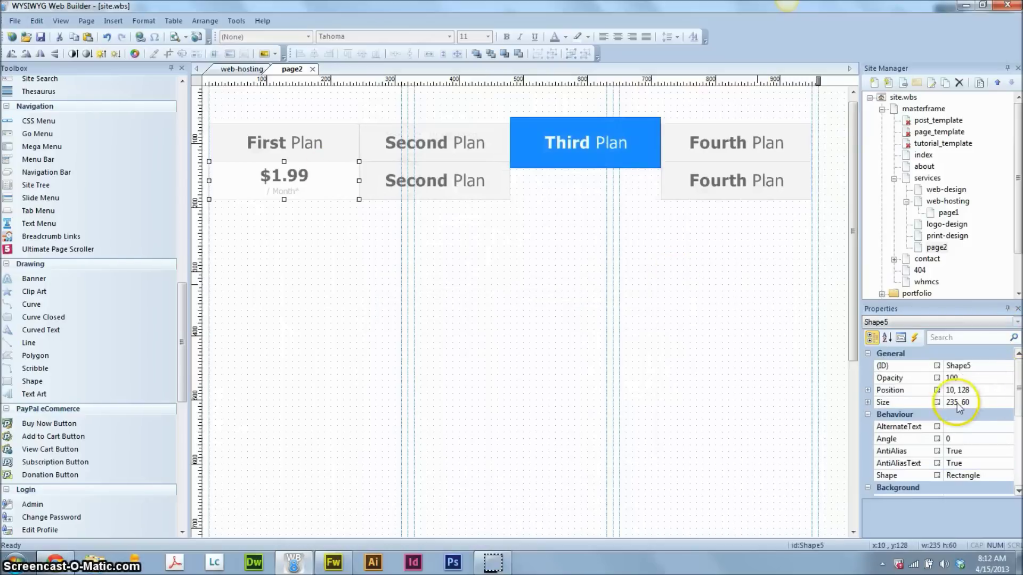
# Step: Set the $1.99 price box height to 70 (size 235 × 70)
pyautogui.moveTo(966, 406); pyautogui.dragTo(1006, 404)
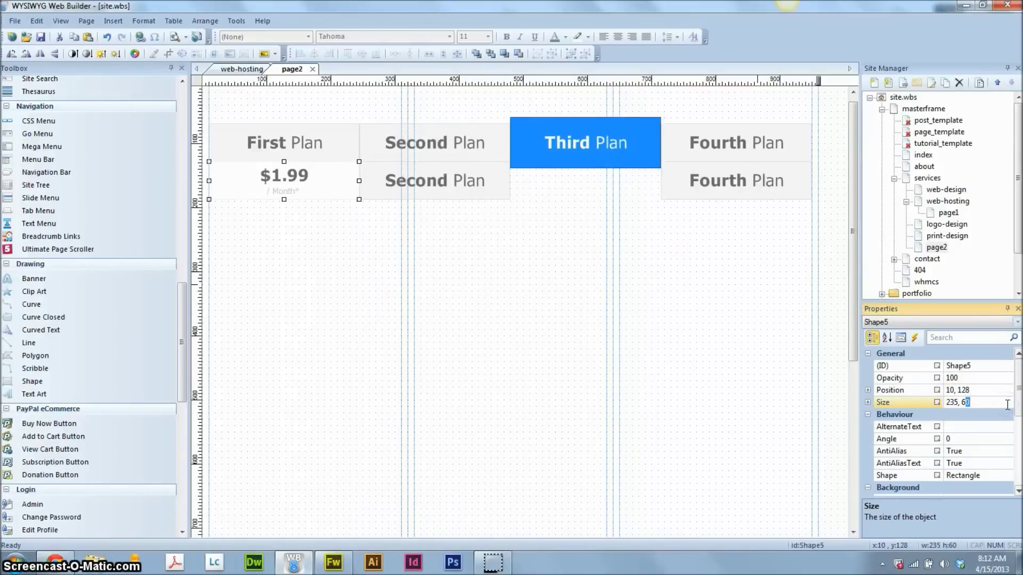
pyautogui.write('70')
pyautogui.press('Return')
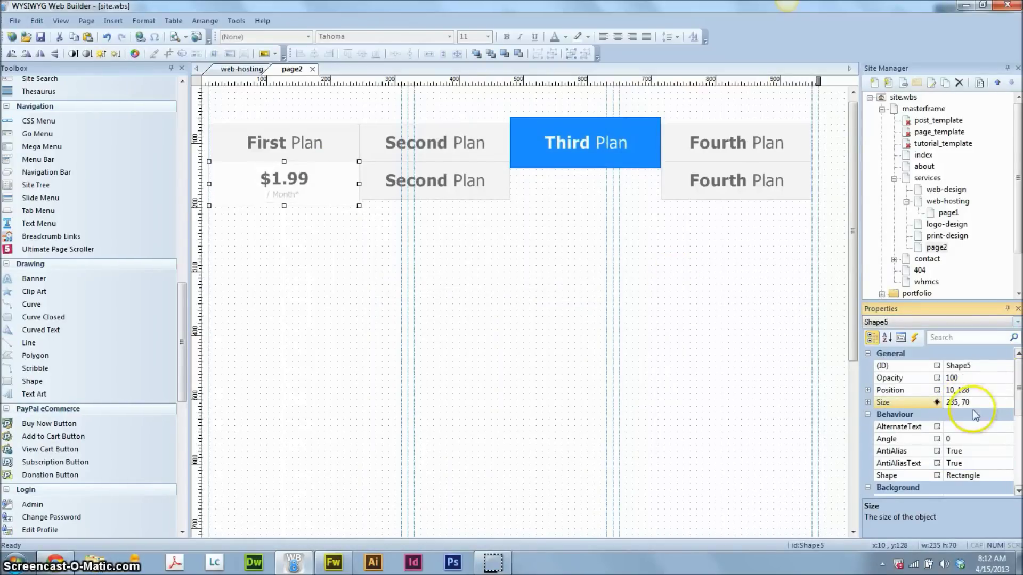
pyautogui.click(283, 272)
# Step: Delete the lower Second Plan and Fourth Plan boxes
pyautogui.click(378, 177)
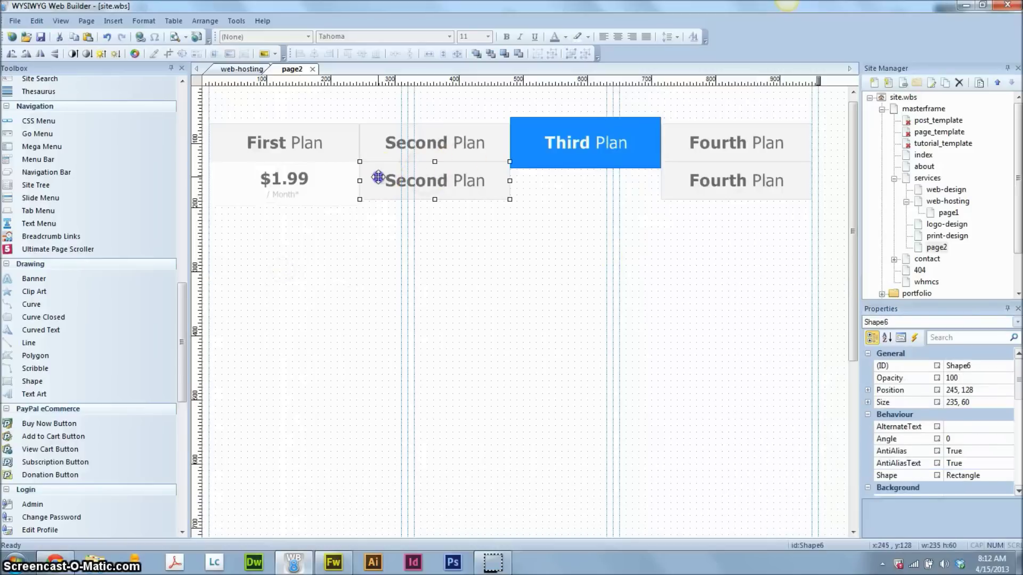
pyautogui.press('Delete')
pyautogui.click(732, 185)
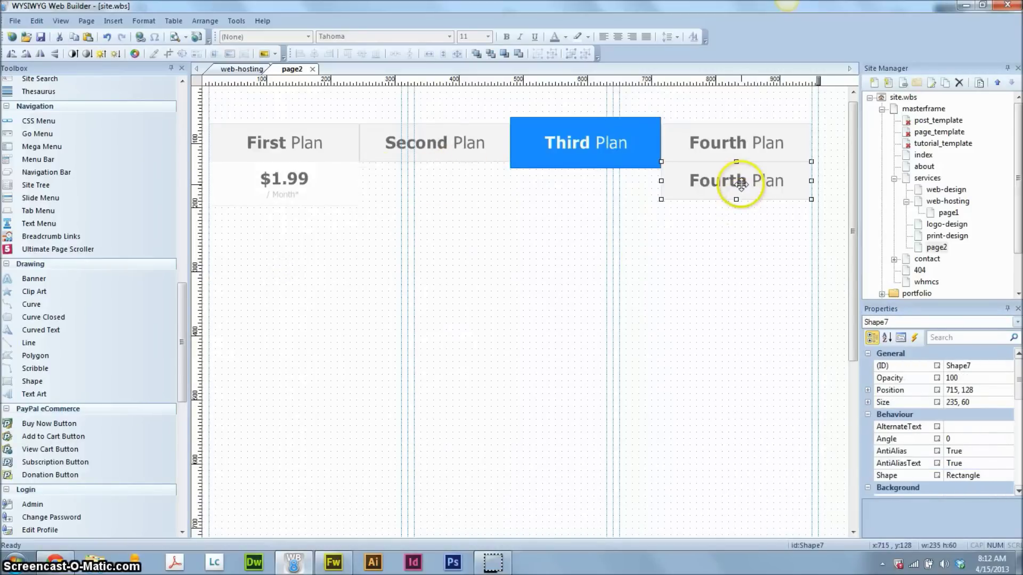
pyautogui.press('Delete')
# Step: Copy and paste the $1.99 price box
pyautogui.click(315, 192)
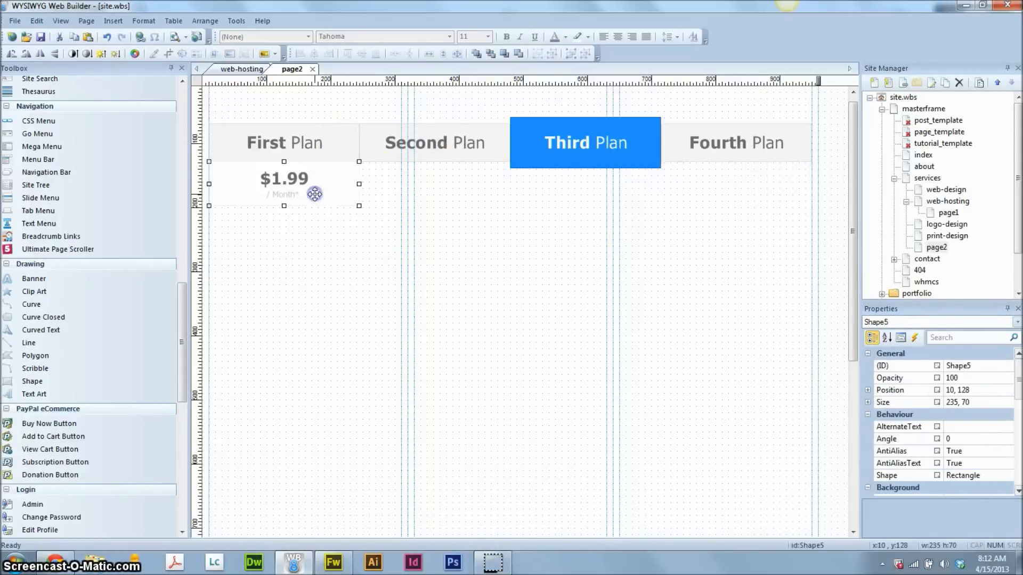
pyautogui.hotkey('ctrl', 'c')
pyautogui.hotkey('ctrl', 'v')
# Step: Move the pasted price box under the Second Plan heading
pyautogui.moveTo(321, 199); pyautogui.dragTo(376, 170)
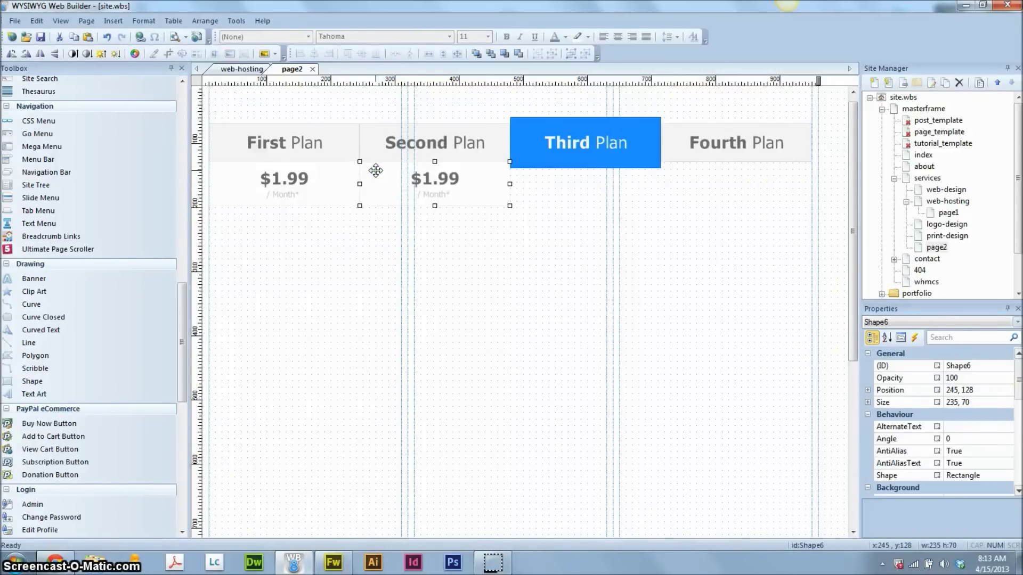
pyautogui.click(346, 255)
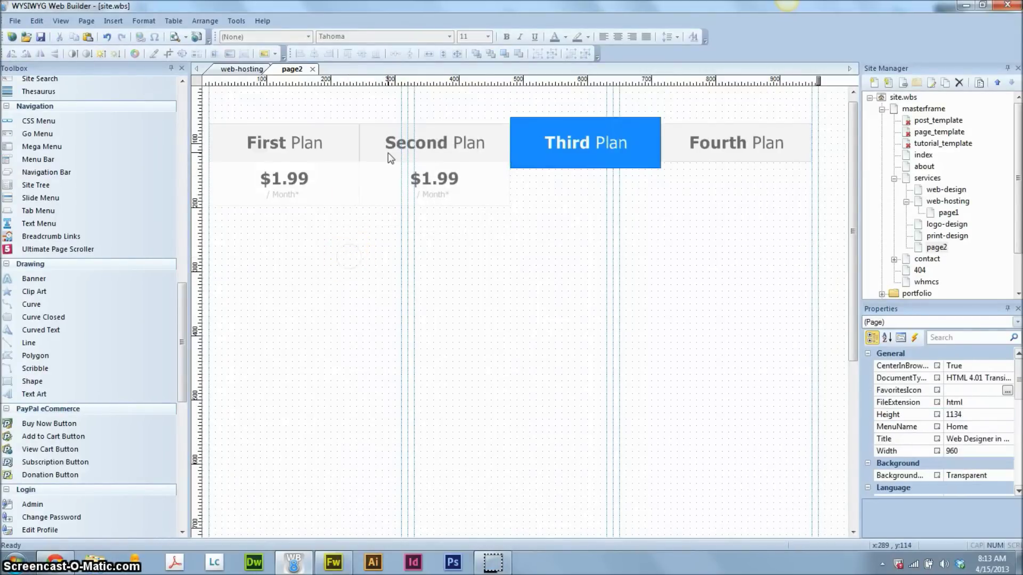
pyautogui.click(373, 201)
pyautogui.click(372, 201)
pyautogui.click(331, 275)
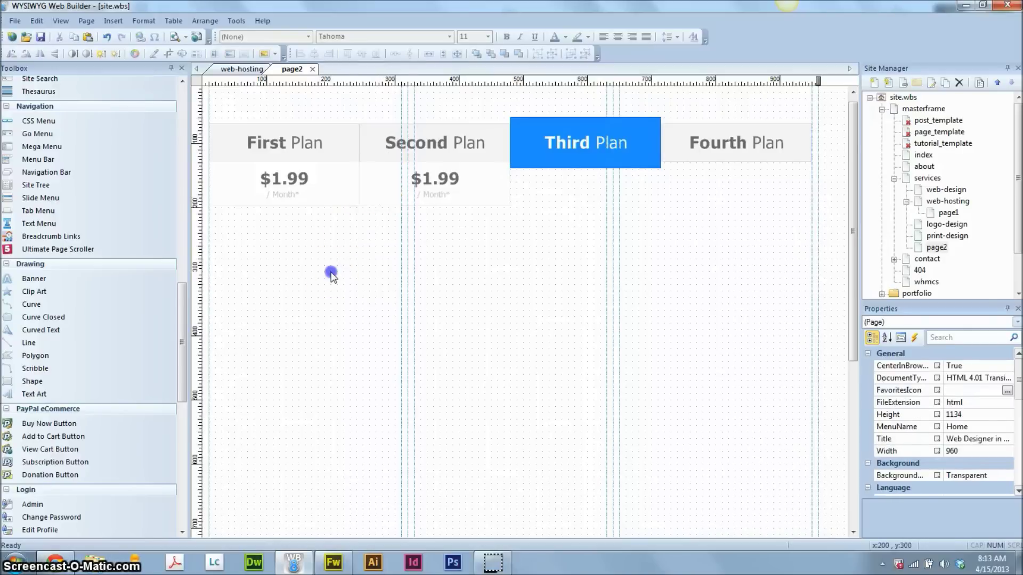
# Step: Change the Second Plan price text to $3.99 and paste another price box copy
pyautogui.doubleClick(463, 187)
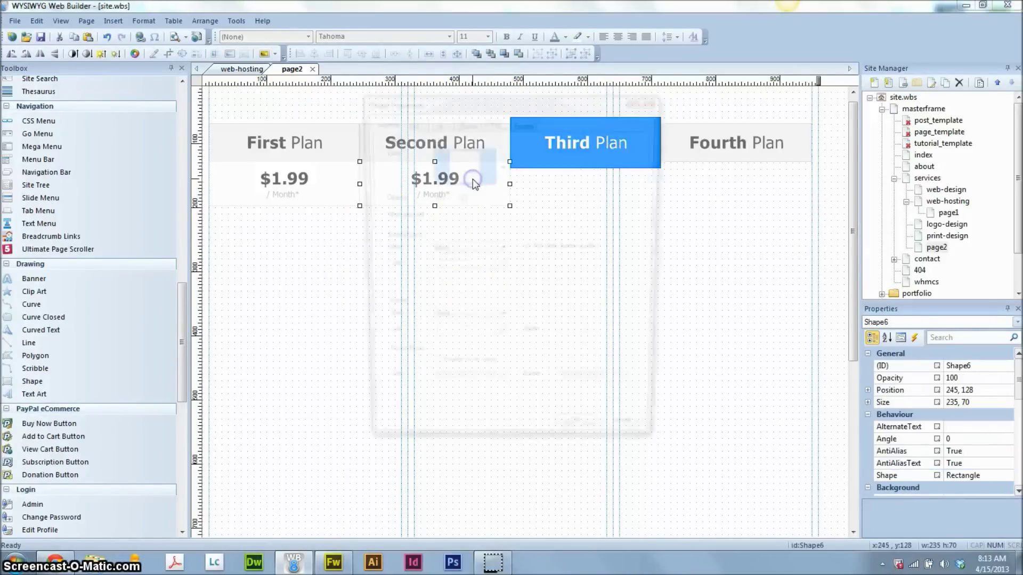
pyautogui.click(408, 122)
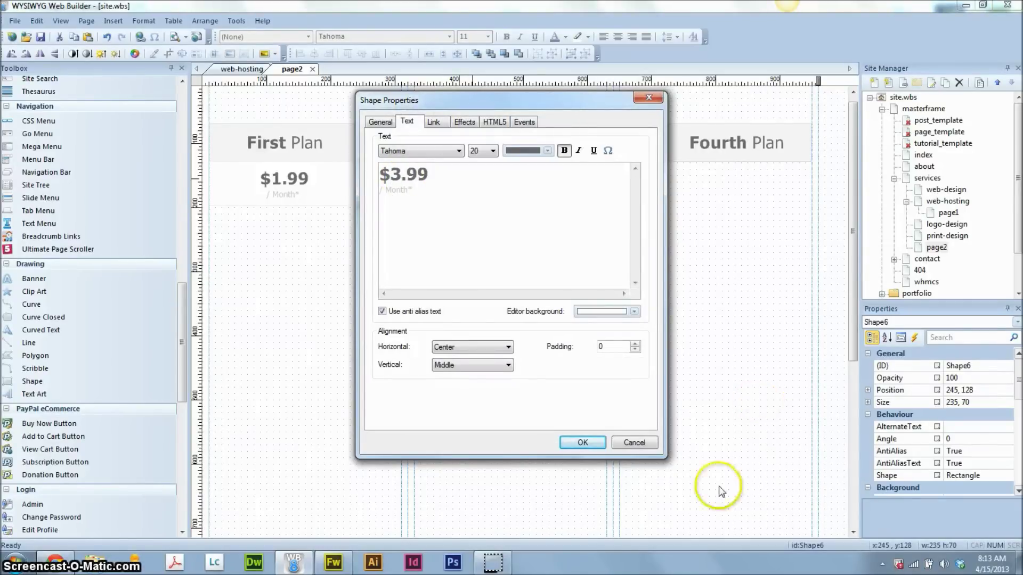
pyautogui.click(582, 442)
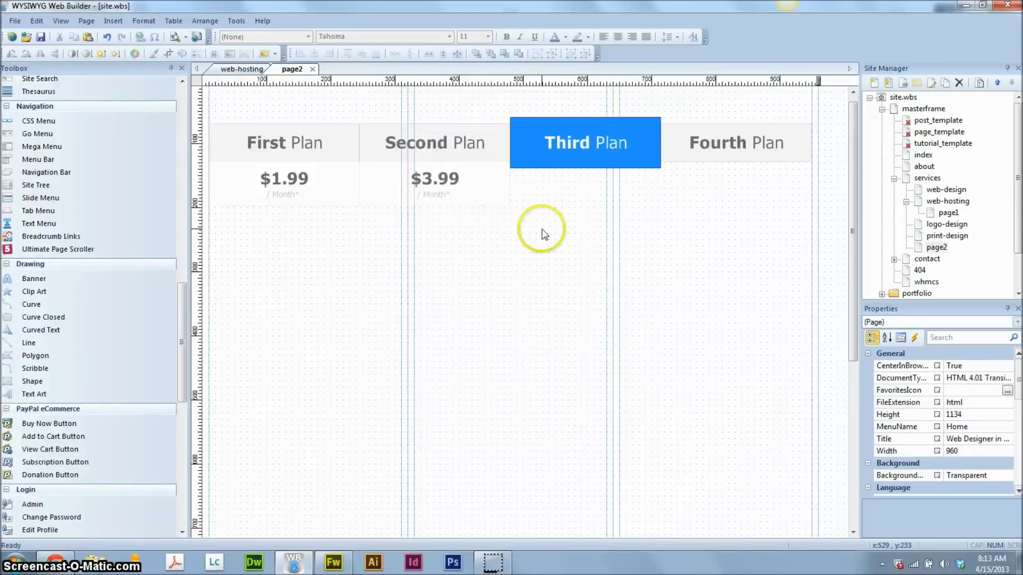
pyautogui.hotkey('ctrl', 'v')
# Step: Place the copy under Third Plan and give it a blue fill and dark blue border
pyautogui.moveTo(541, 228); pyautogui.dragTo(549, 209)
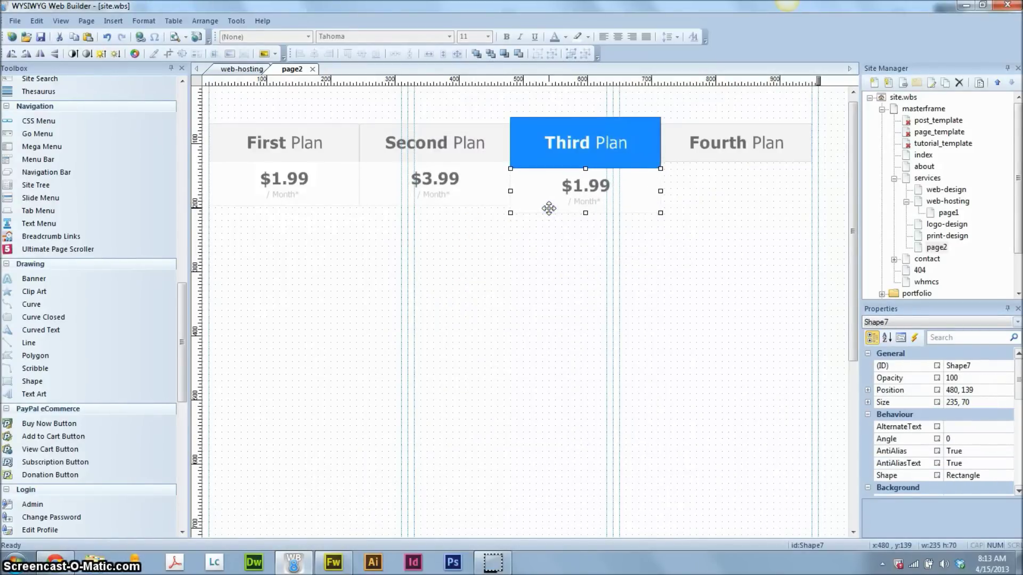
pyautogui.press('Up')
pyautogui.press('Up')
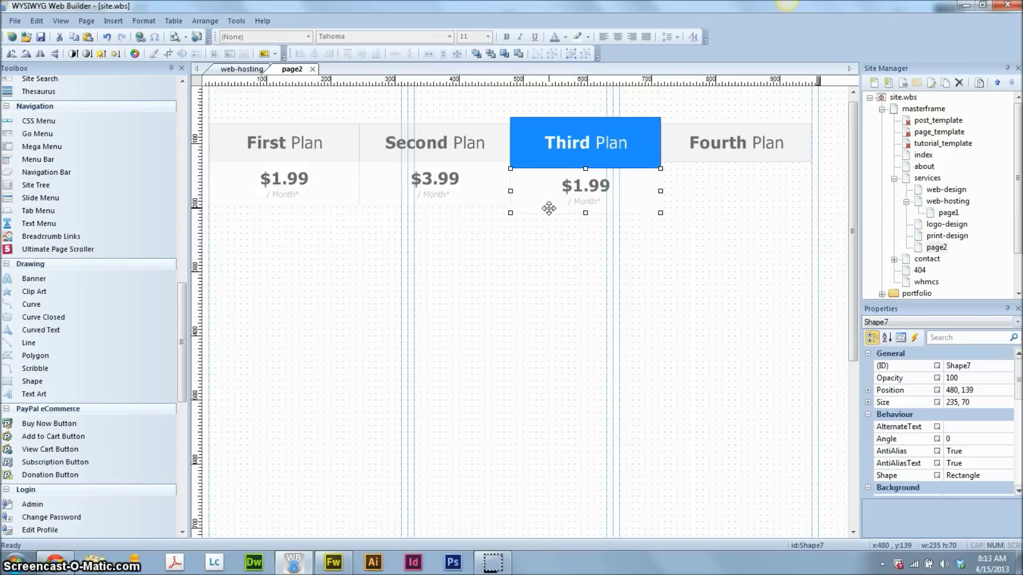
pyautogui.doubleClick(549, 209)
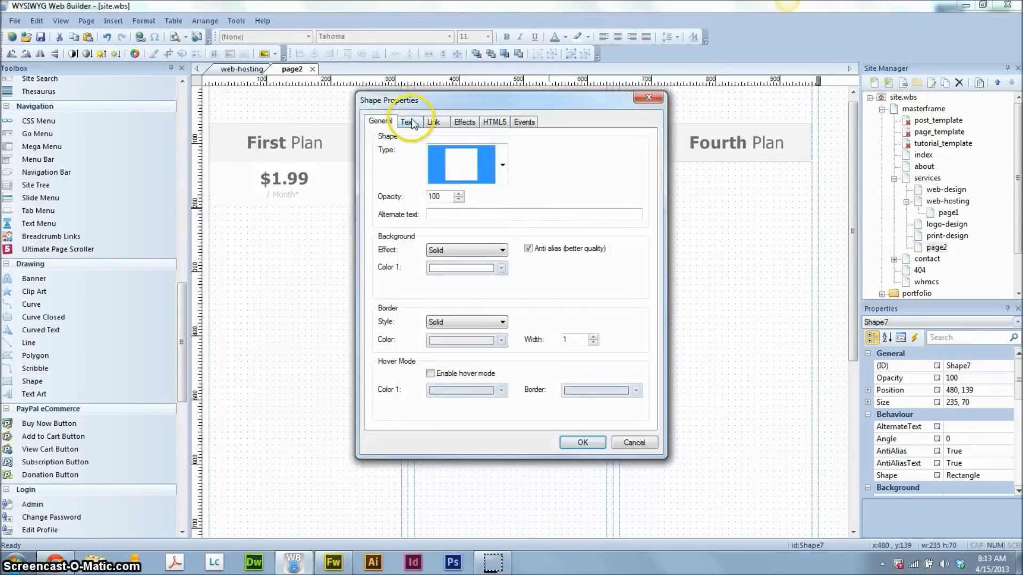
pyautogui.click(450, 270)
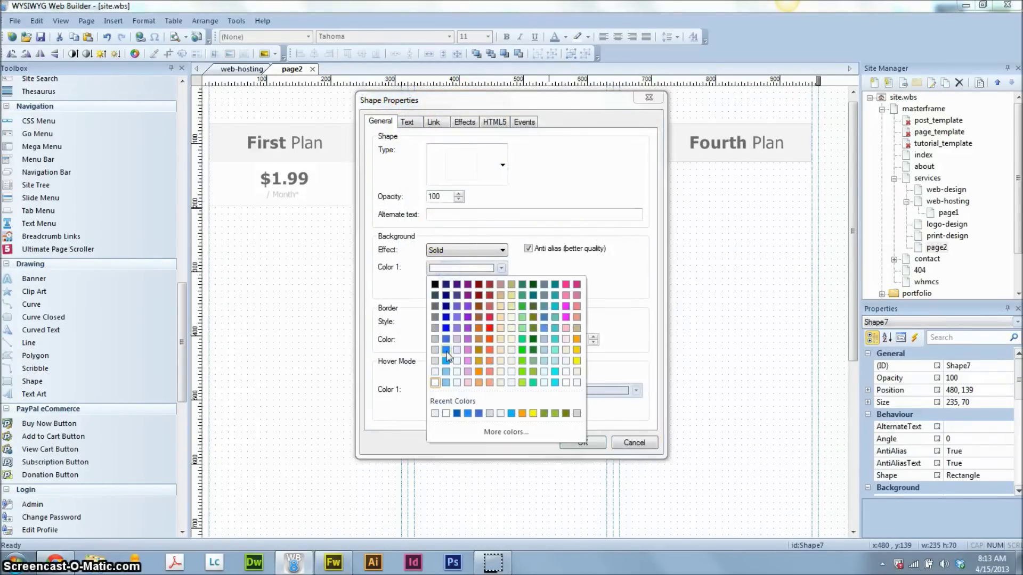
pyautogui.click(467, 413)
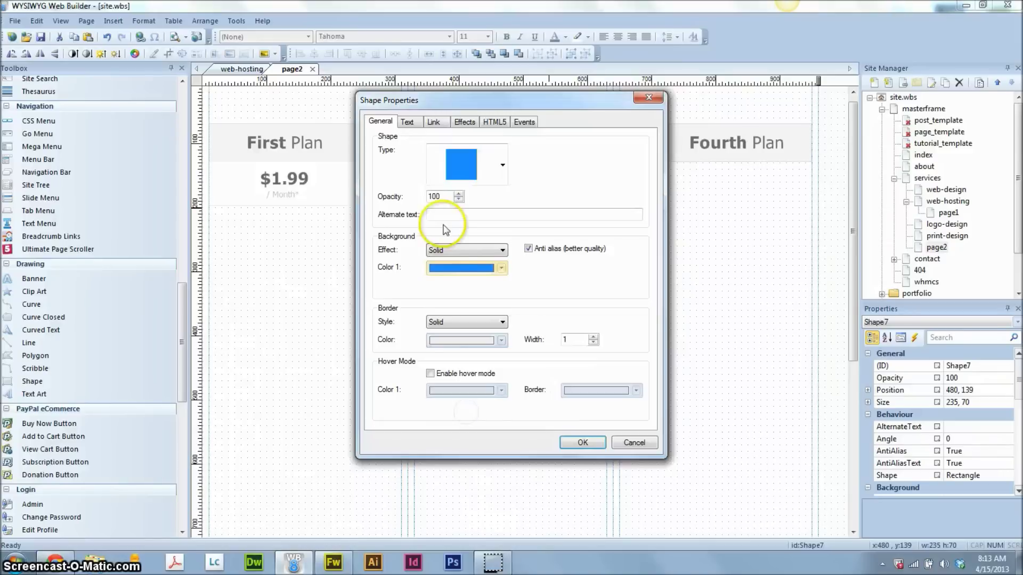
pyautogui.click(456, 341)
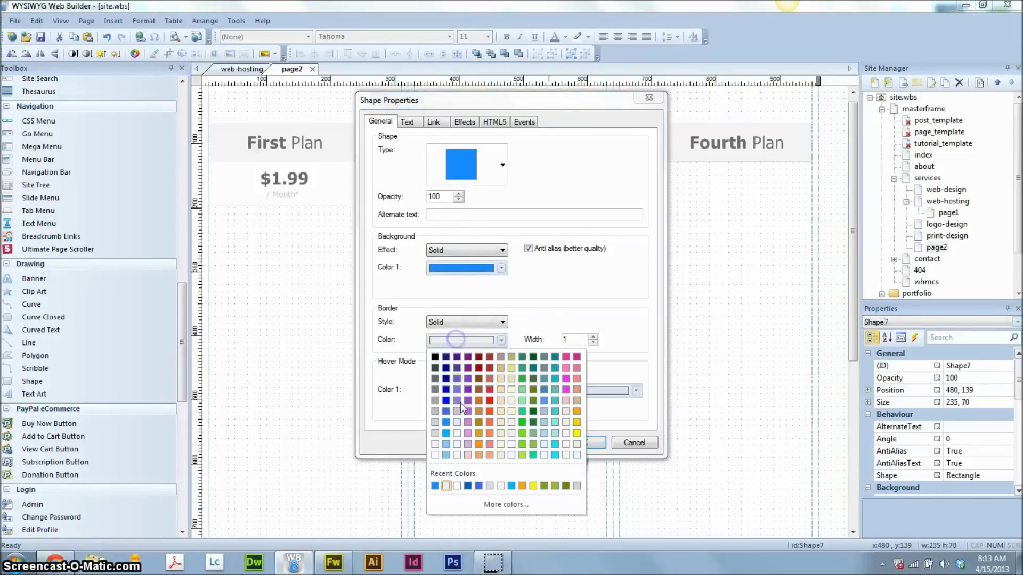
pyautogui.click(468, 486)
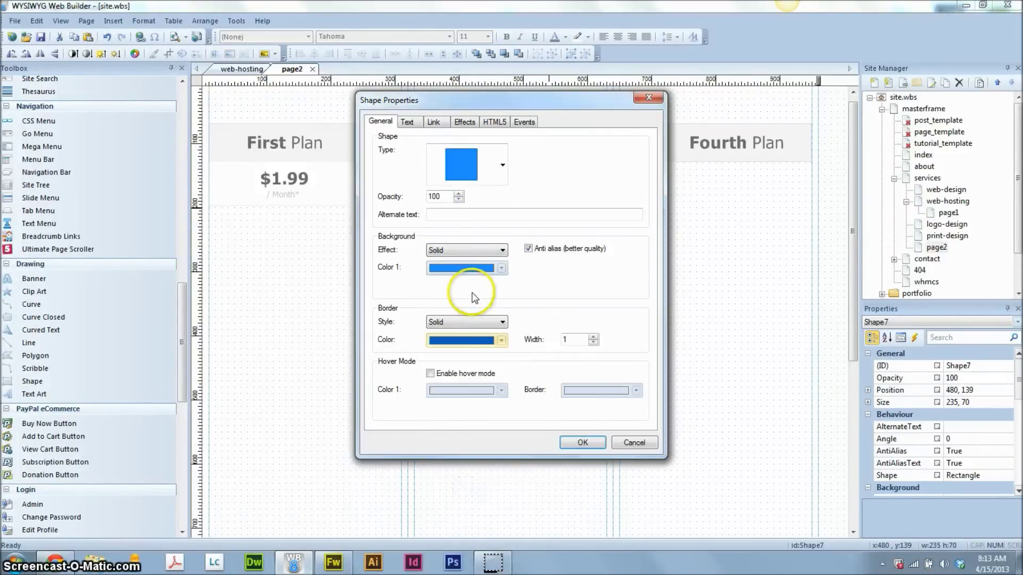
# Step: Change the box's fill to a lighter custom blue and match the border to it
pyautogui.click(484, 269)
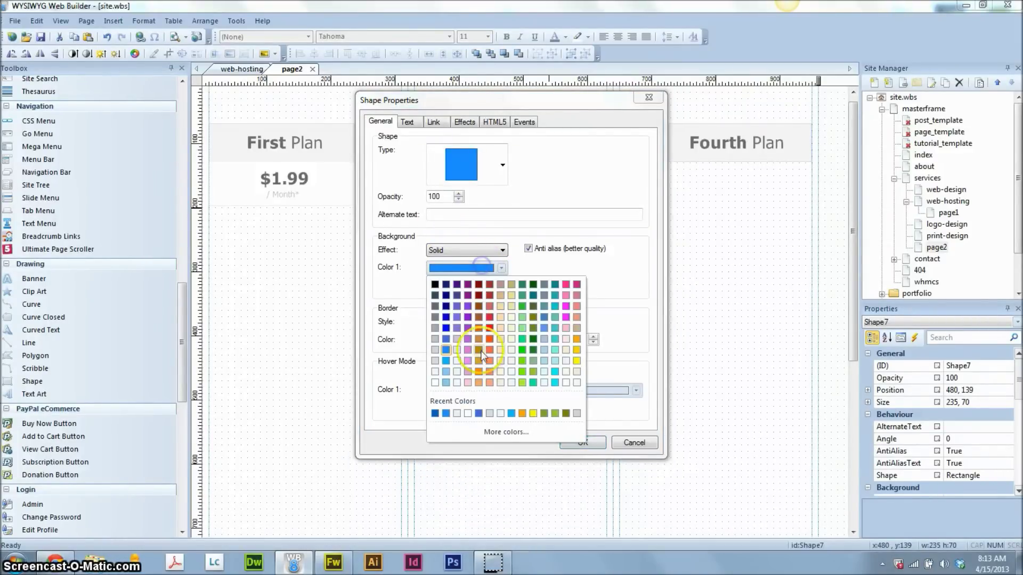
pyautogui.click(489, 433)
pyautogui.click(618, 268)
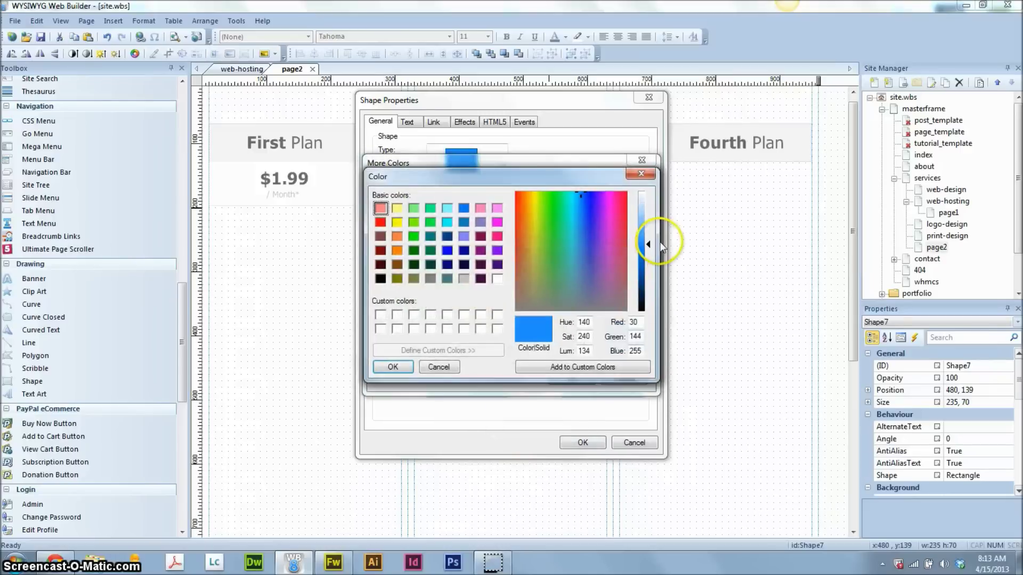
pyautogui.click(646, 237)
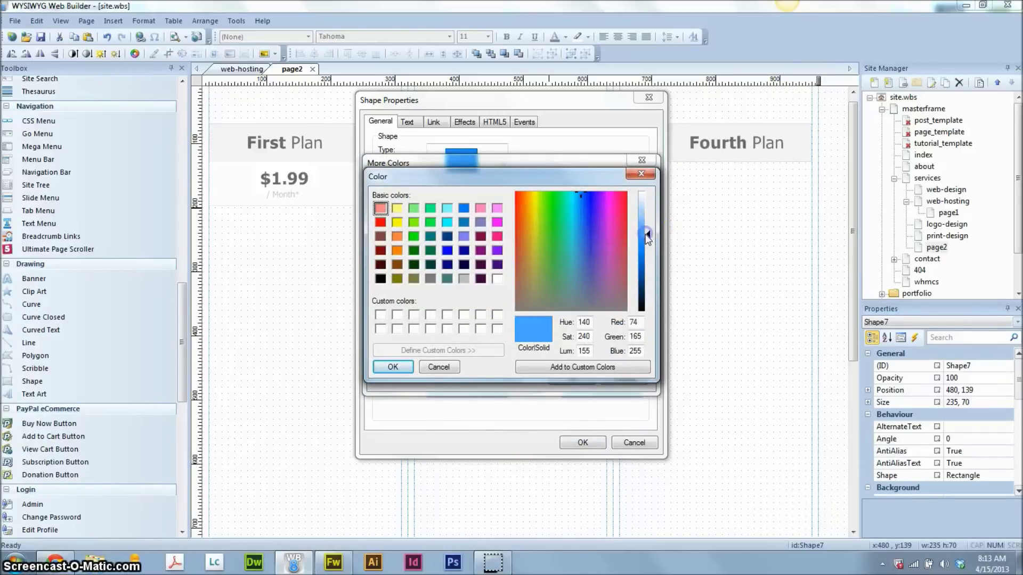
pyautogui.click(392, 366)
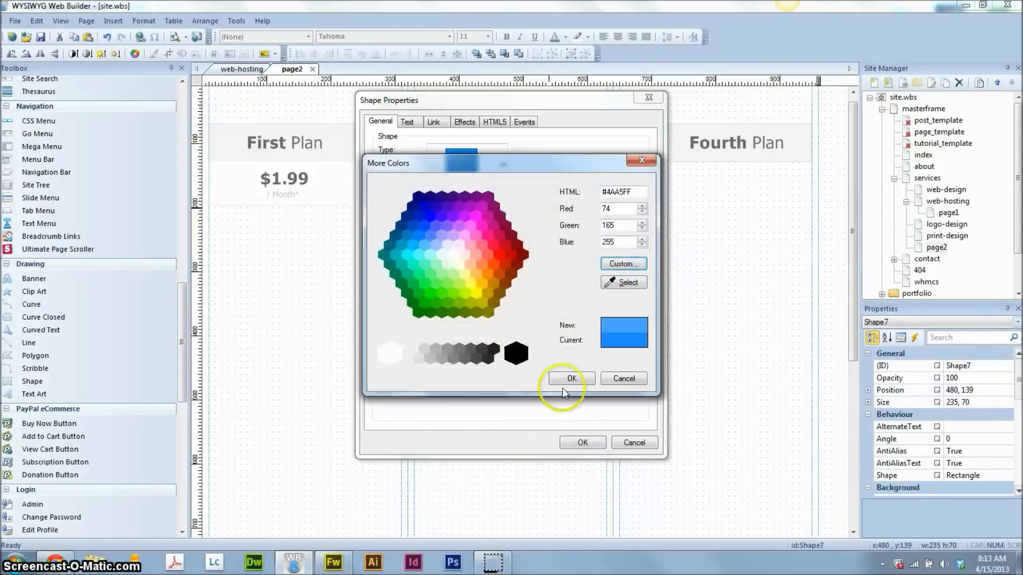
pyautogui.click(571, 378)
pyautogui.click(448, 340)
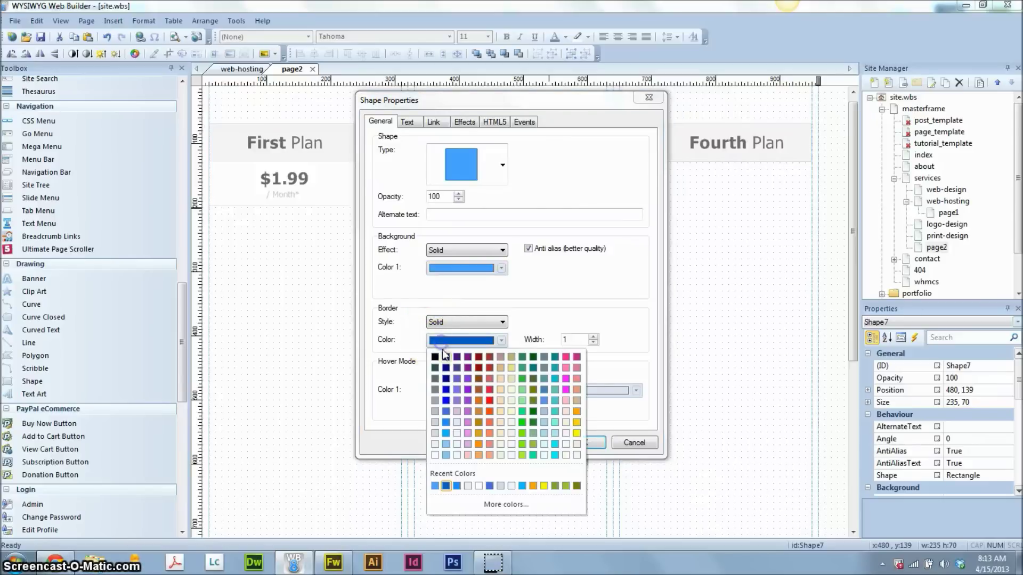
pyautogui.click(457, 486)
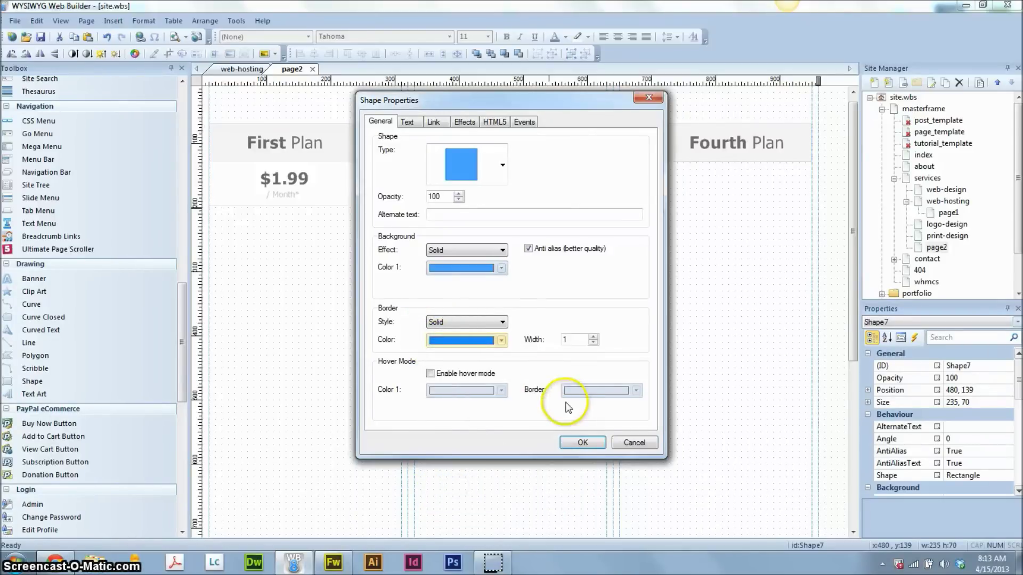
# Step: Make the price text white and change it to $5.99, then apply
pyautogui.click(407, 121)
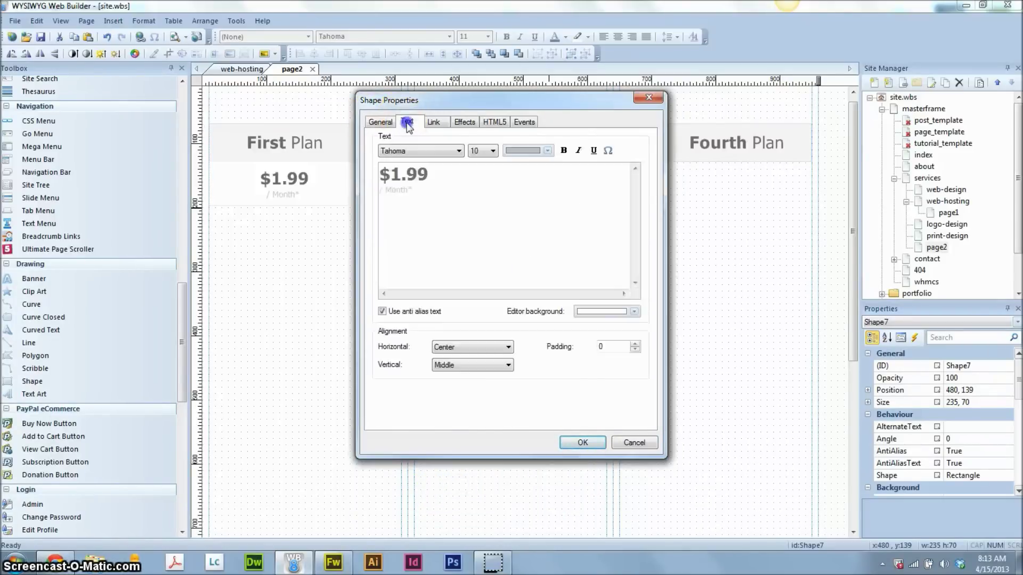
pyautogui.click(607, 311)
pyautogui.click(582, 327)
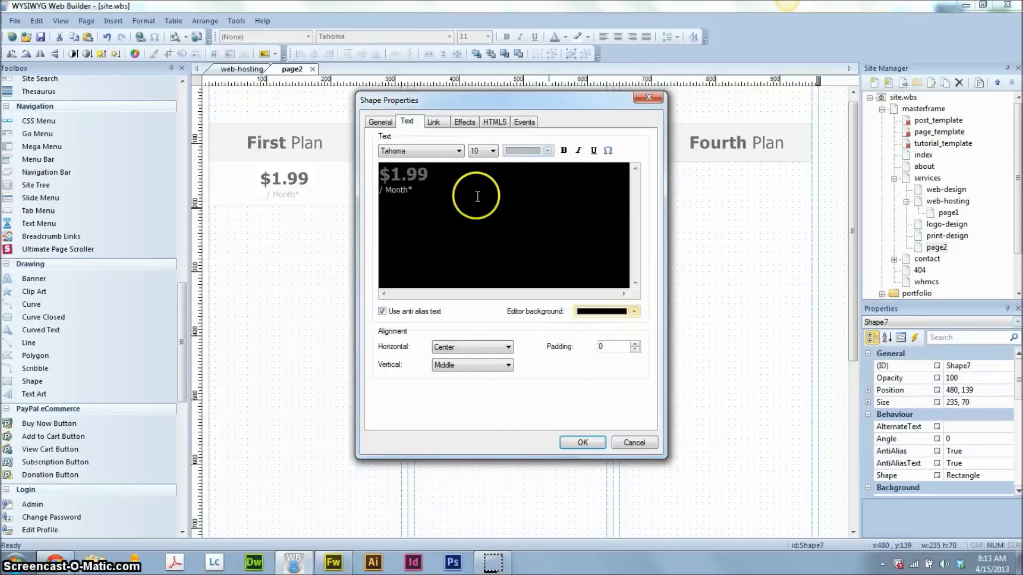
pyautogui.moveTo(456, 200); pyautogui.dragTo(381, 170)
pyautogui.click(519, 150)
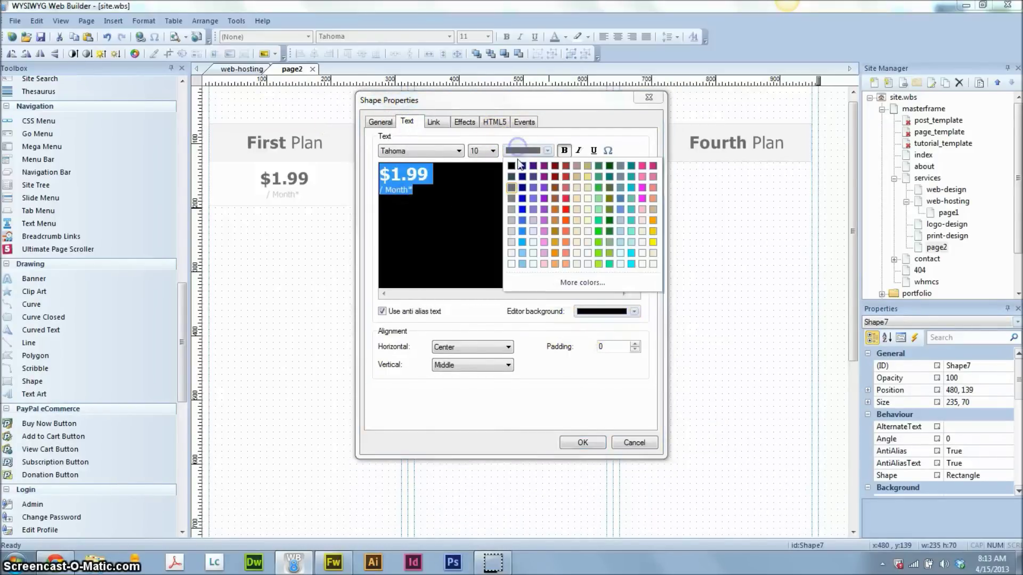
pyautogui.click(512, 262)
pyautogui.click(399, 171)
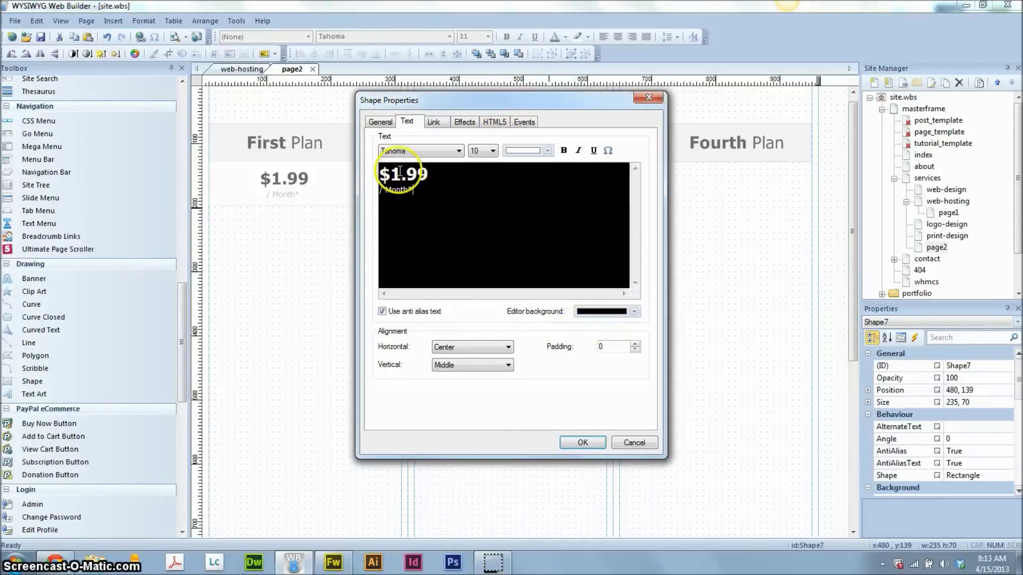
pyautogui.press('BackSpace')
pyautogui.write('5')
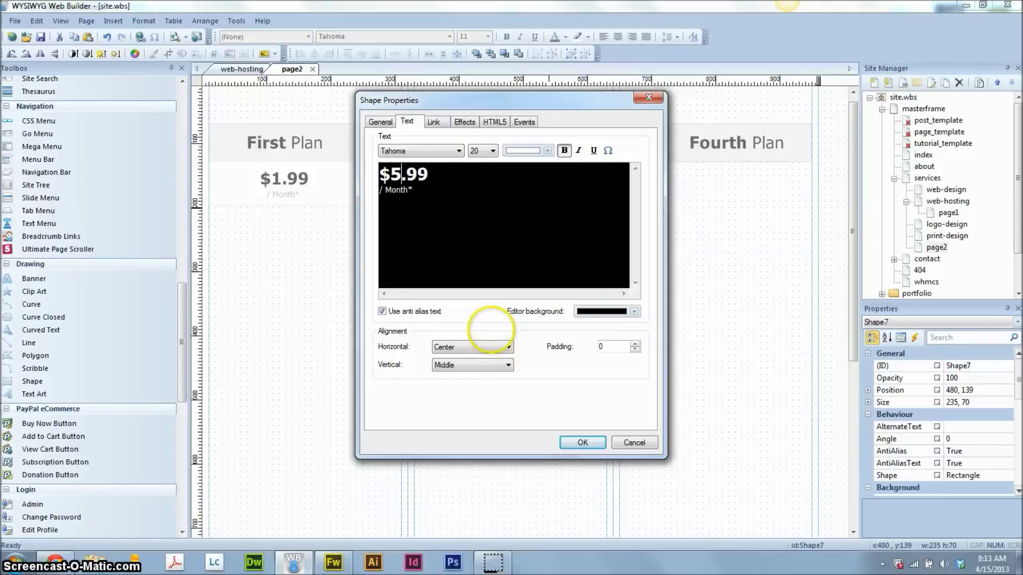
pyautogui.click(584, 443)
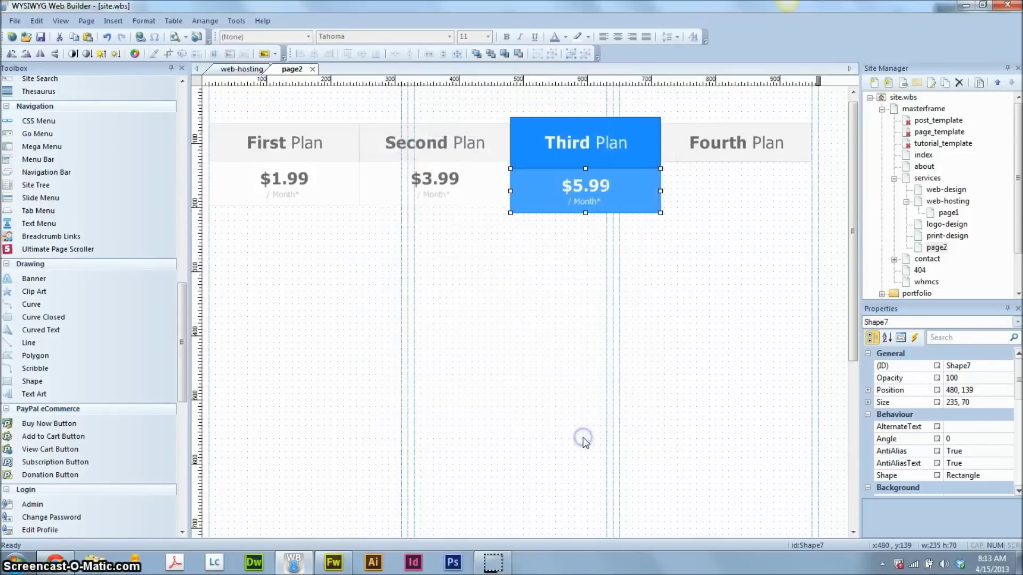
# Step: Copy the Second Plan $3.99 box into the Fourth Plan column
pyautogui.click(521, 290)
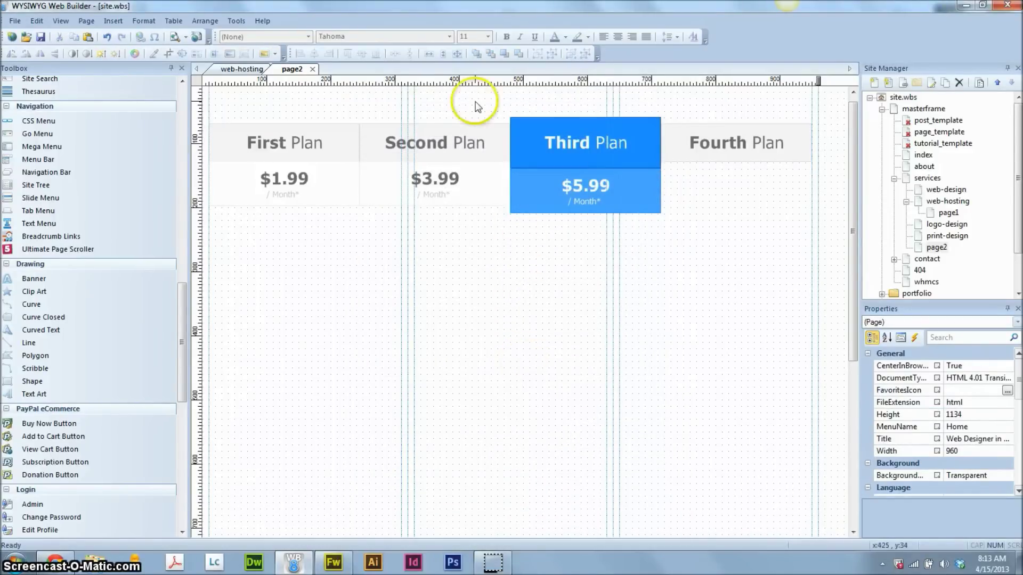
pyautogui.click(473, 180)
pyautogui.moveTo(473, 180); pyautogui.dragTo(755, 189)
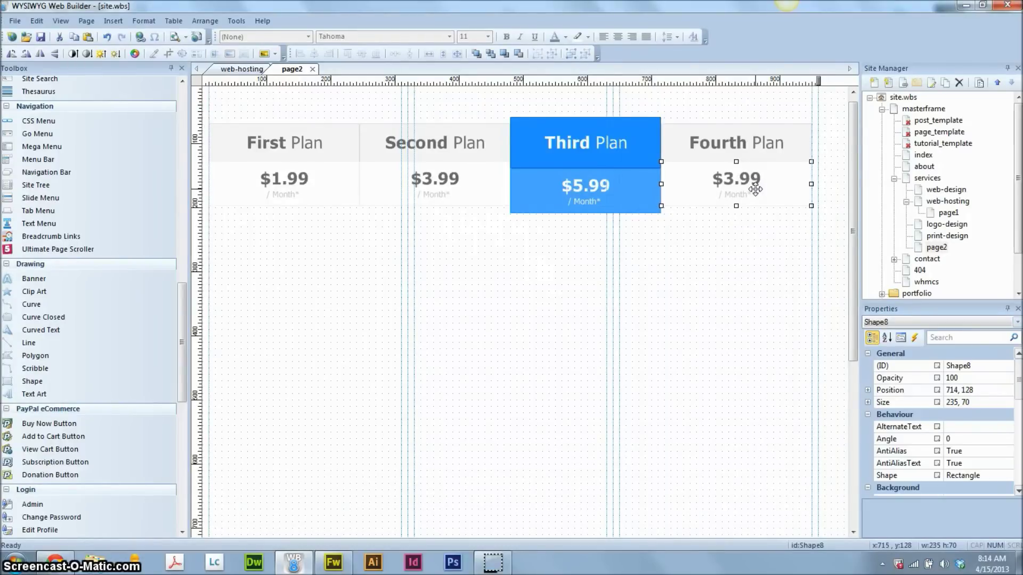
# Step: Change the Fourth Plan price to $7.99
pyautogui.doubleClick(755, 189)
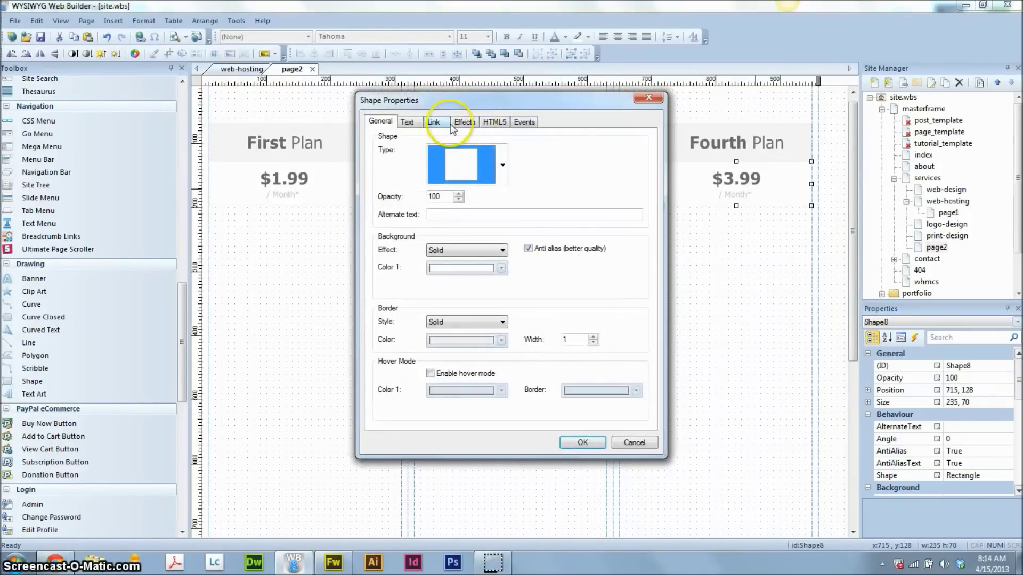
pyautogui.click(432, 122)
pyautogui.click(409, 122)
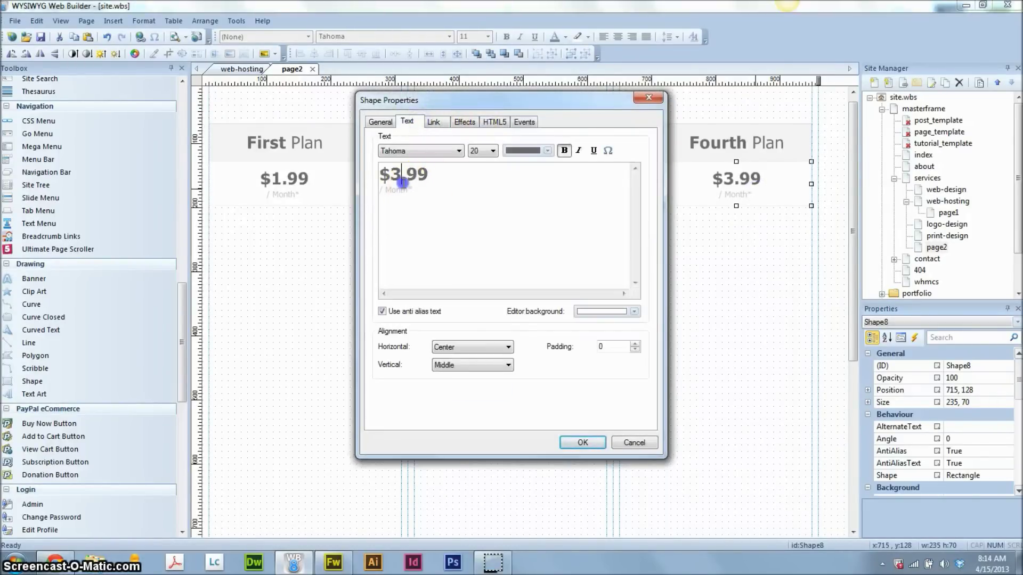
pyautogui.click(560, 447)
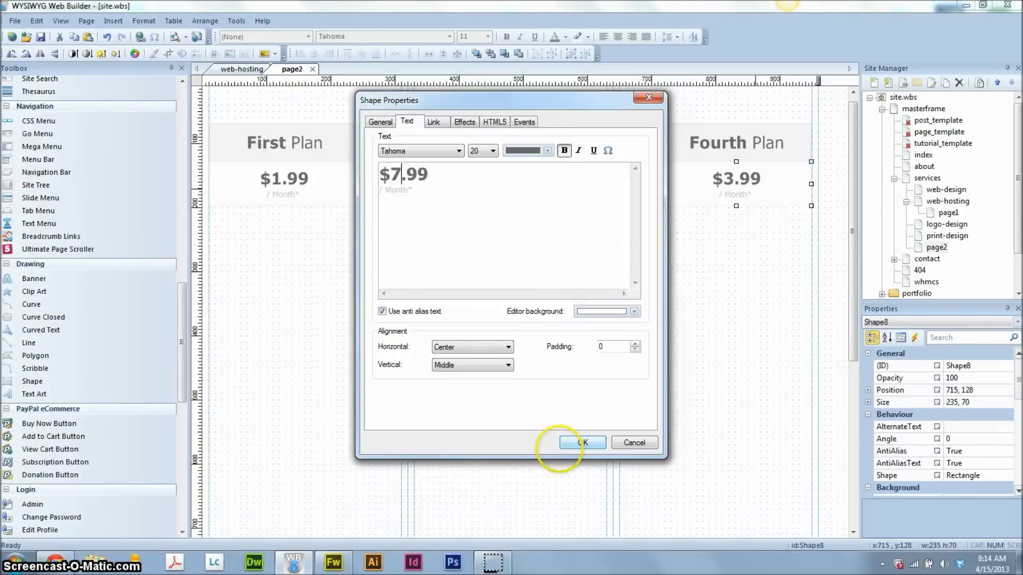
pyautogui.click(581, 442)
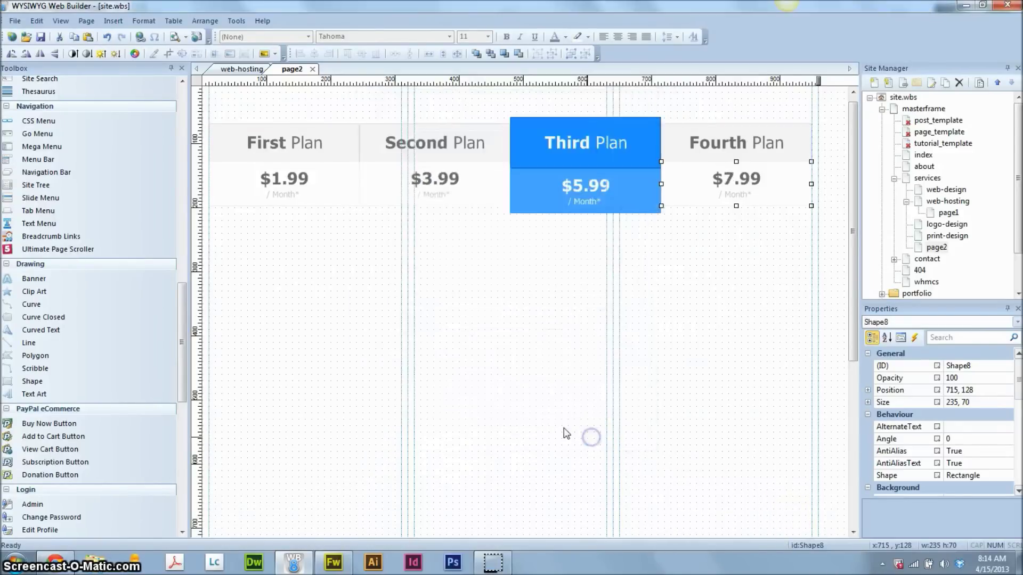
pyautogui.click(484, 353)
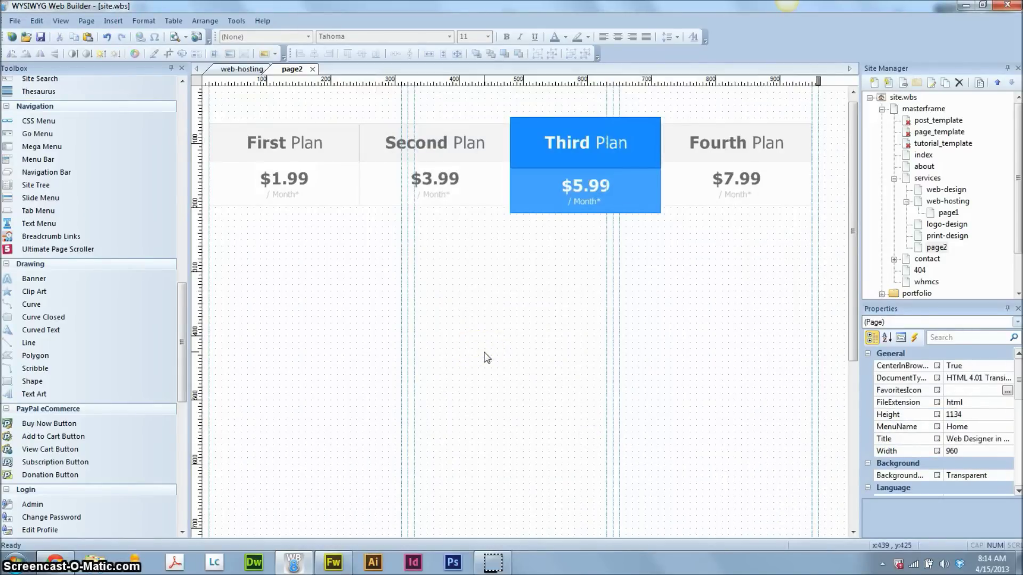
# Step: Select the four price cells ($1.99, $3.99, $5.99, $7.99) together
pyautogui.click(365, 222)
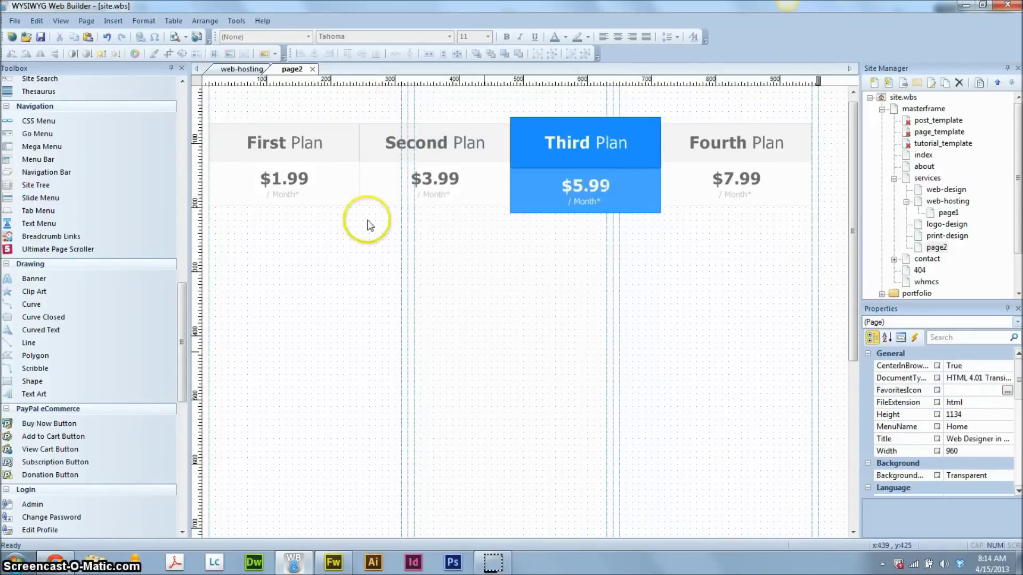
pyautogui.click(312, 193)
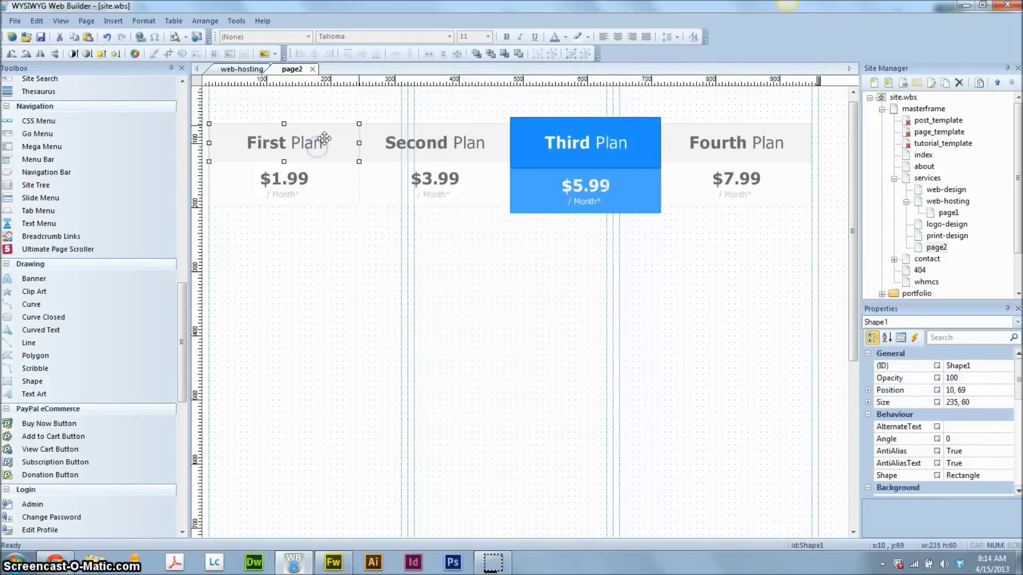
pyautogui.click(326, 177)
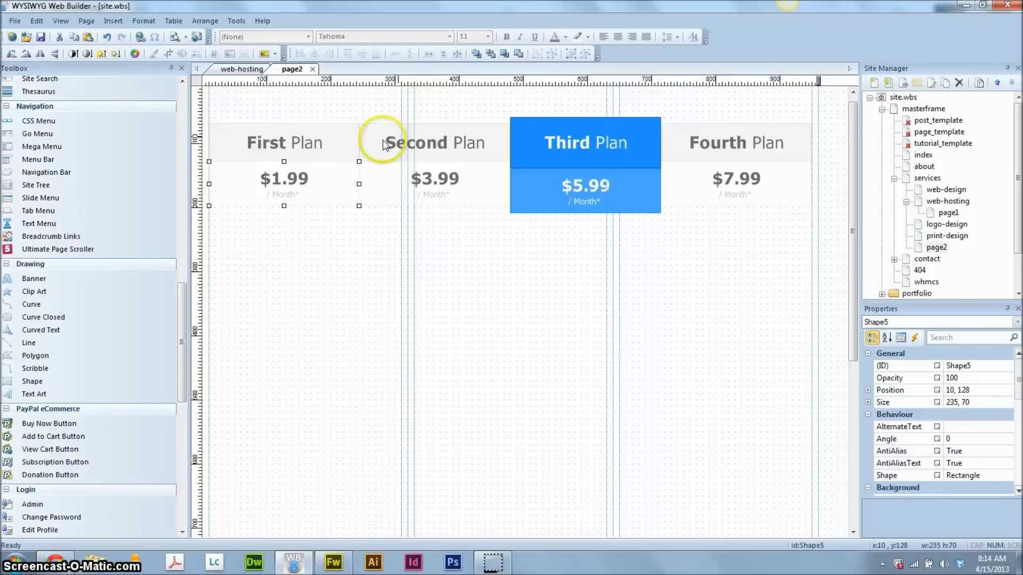
pyautogui.click(314, 138)
pyautogui.keyDown('shift'); pyautogui.click(445, 124); pyautogui.keyUp('shift')
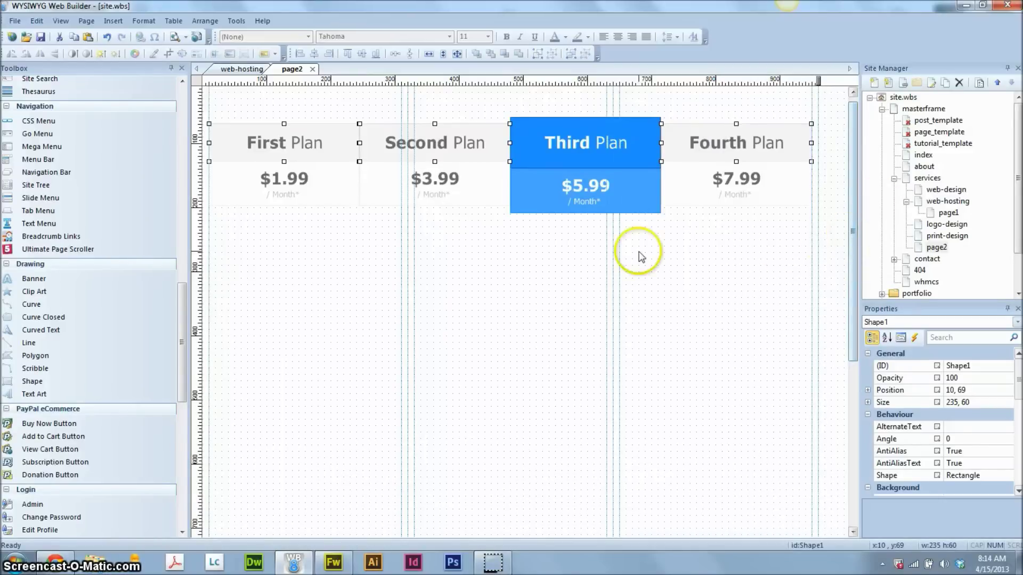
pyautogui.click(496, 290)
pyautogui.moveTo(747, 256); pyautogui.dragTo(308, 200)
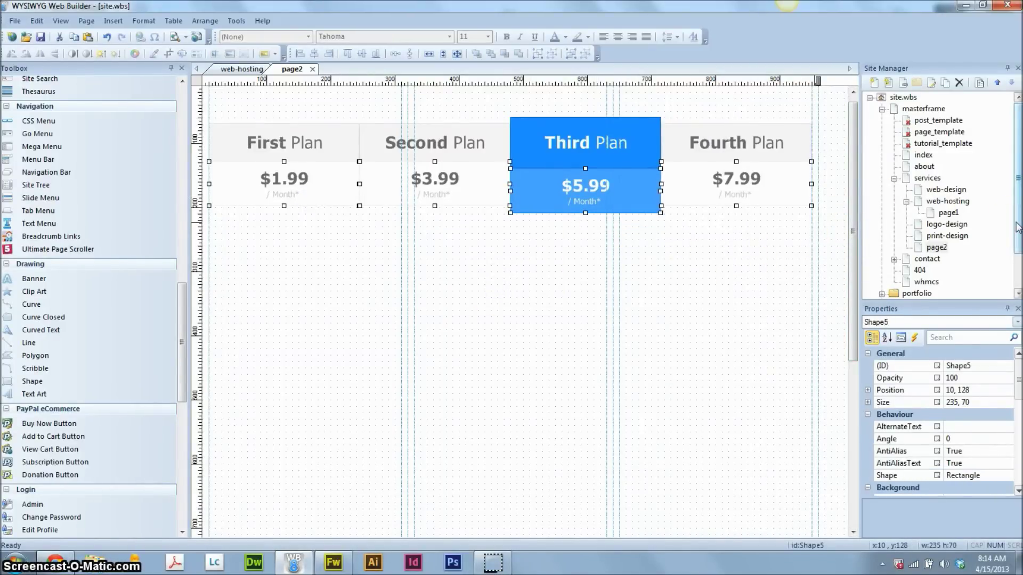
# Step: Paste a copy of the four cells and nudge it flush beneath the original price row
pyautogui.hotkey('ctrl', 'c')
pyautogui.hotkey('ctrl', 'v')
pyautogui.press('Down')
pyautogui.press('Down')
pyautogui.press('Down')
pyautogui.press('Down')
pyautogui.press('Down')
pyautogui.press('Down')
pyautogui.press('Down')
pyautogui.press('Down')
pyautogui.press('Down')
pyautogui.press('Down')
pyautogui.press('Down')
pyautogui.press('Down')
pyautogui.press('Down')
pyautogui.press('Down')
pyautogui.press('Down')
pyautogui.press('Down')
pyautogui.press('Down')
pyautogui.press('Down')
pyautogui.press('Down')
pyautogui.press('Down')
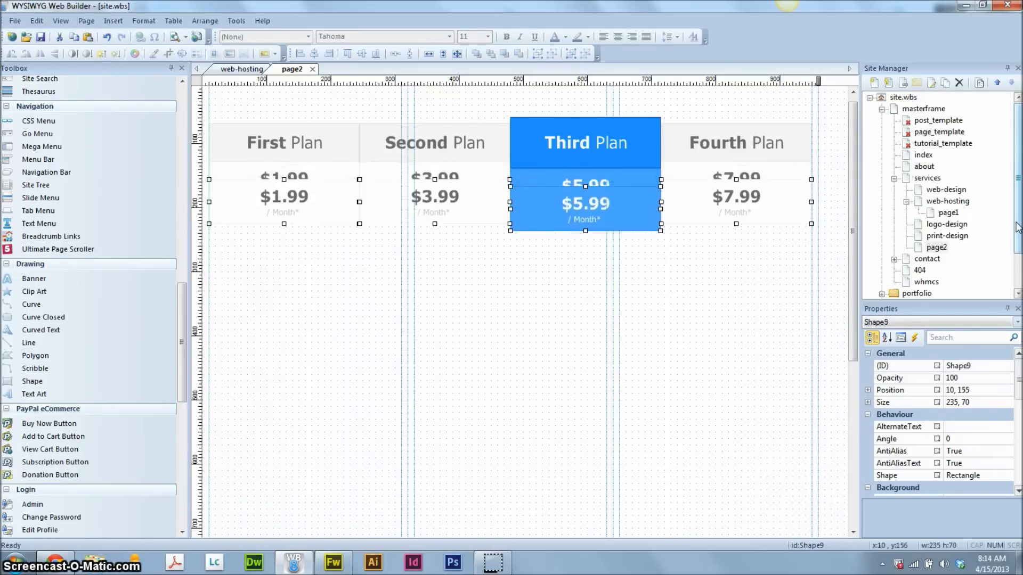
pyautogui.press('Down')
pyautogui.press('Down')
pyautogui.press('Down')
pyautogui.press('Down')
pyautogui.press('Down')
pyautogui.press('Down')
pyautogui.press('Down')
pyautogui.press('Down')
pyautogui.press('Down')
pyautogui.press('Down')
pyautogui.press('Down')
pyautogui.press('Down')
pyautogui.press('Down')
pyautogui.press('Down')
pyautogui.press('Down')
pyautogui.press('Down')
pyautogui.press('Down')
pyautogui.press('Down')
pyautogui.press('Down')
pyautogui.press('Down')
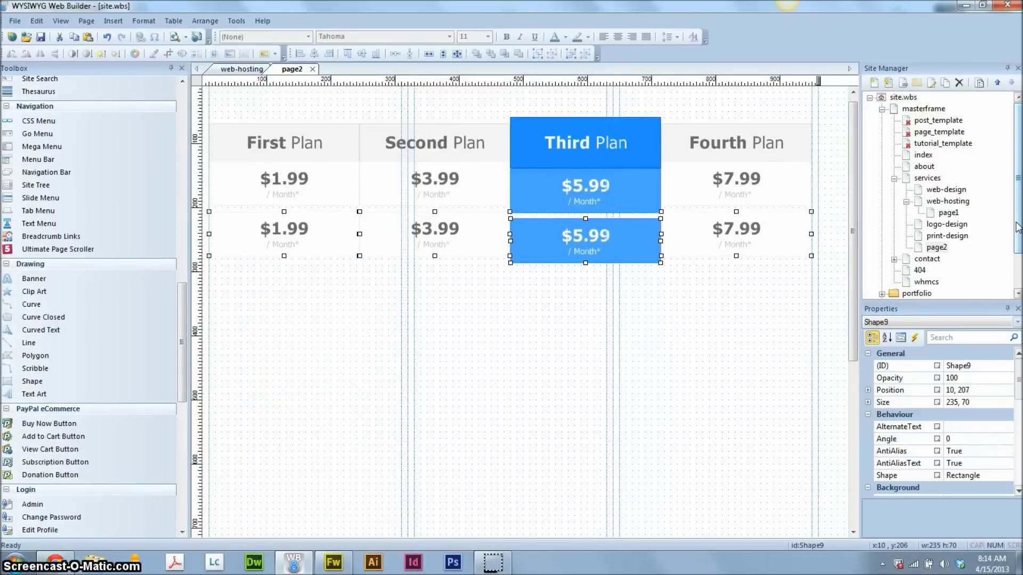
pyautogui.press('Up')
pyautogui.press('Up')
pyautogui.press('Up')
pyautogui.press('Up')
pyautogui.press('Up')
pyautogui.press('Up')
pyautogui.press('Up')
pyautogui.press('Up')
pyautogui.press('Up')
pyautogui.click(616, 222)
# Step: Resize the First and Second Plan second-row cells to 235 × 60
pyautogui.click(434, 305)
pyautogui.click(304, 228)
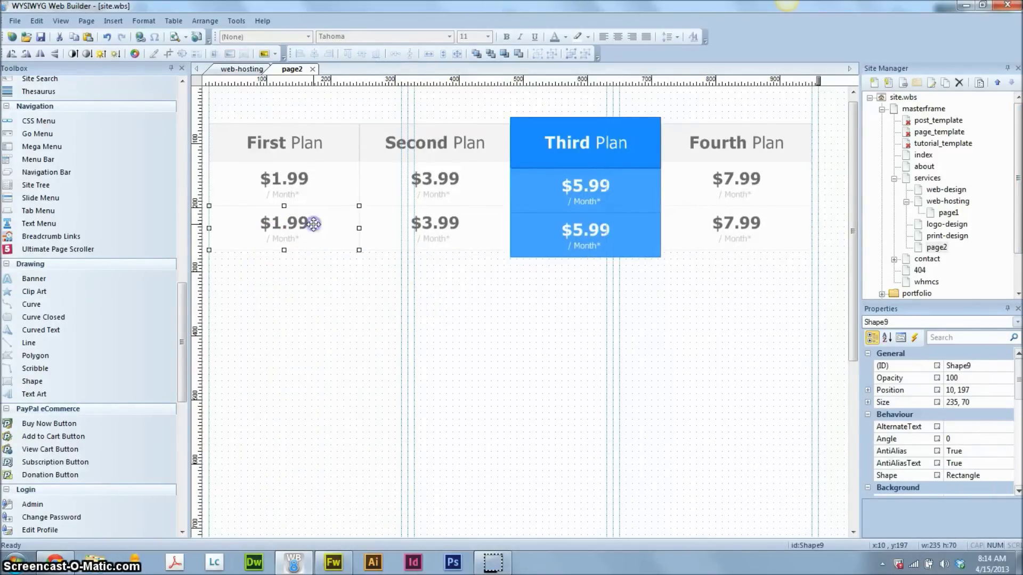
pyautogui.doubleClick(967, 403)
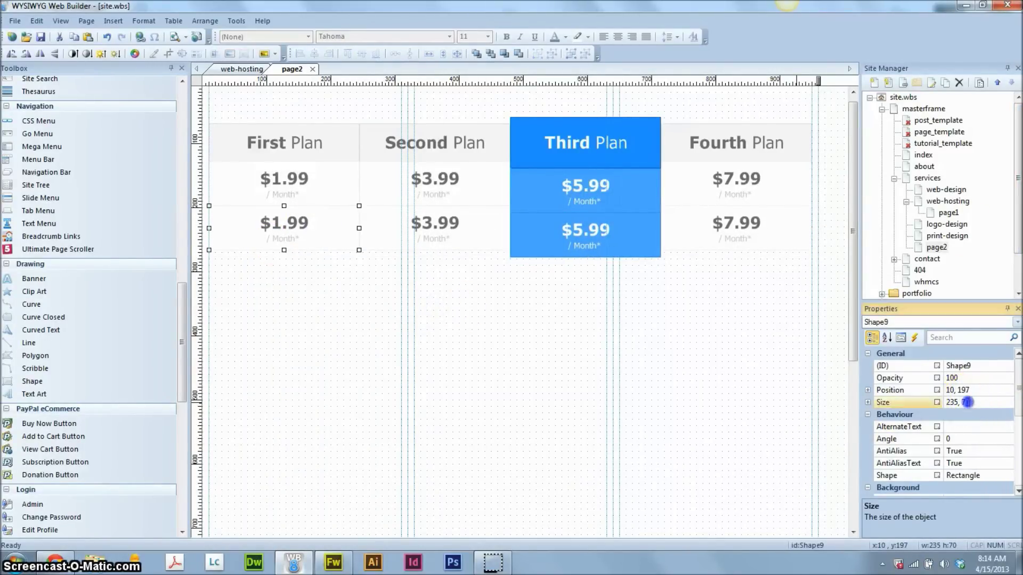
pyautogui.write('60')
pyautogui.press('Return')
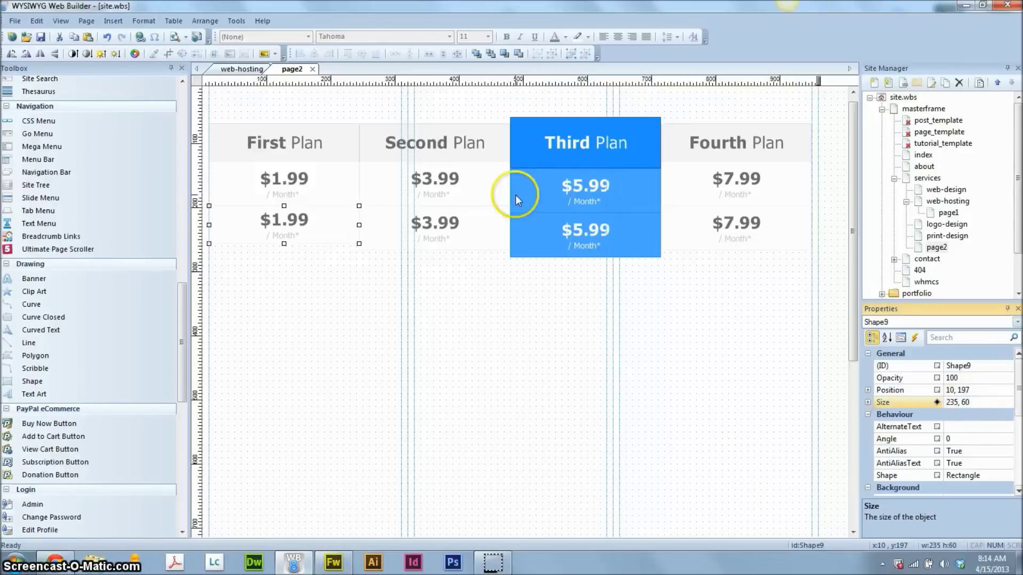
pyautogui.click(413, 226)
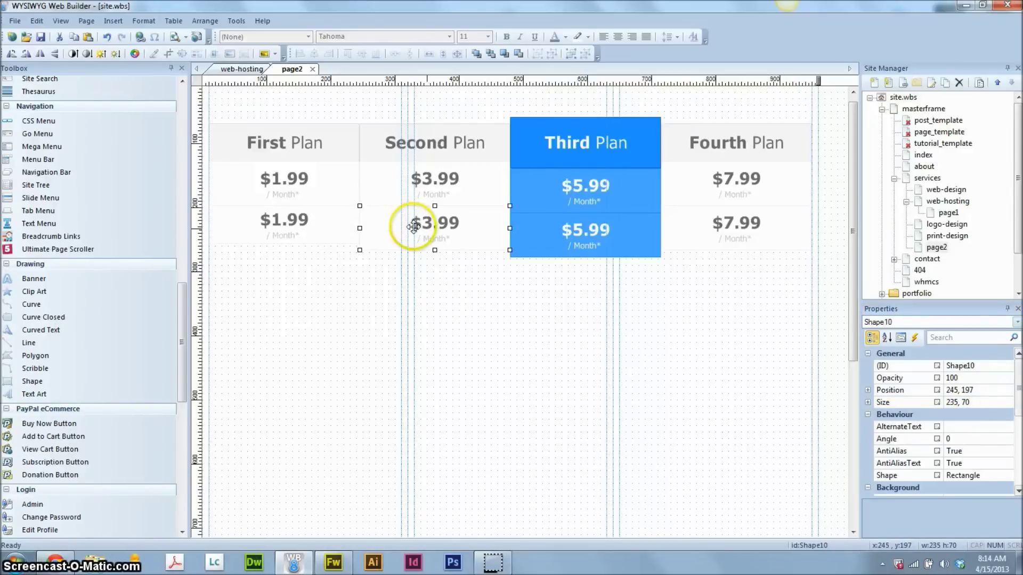
pyautogui.doubleClick(963, 404)
pyautogui.write('60')
pyautogui.press('Return')
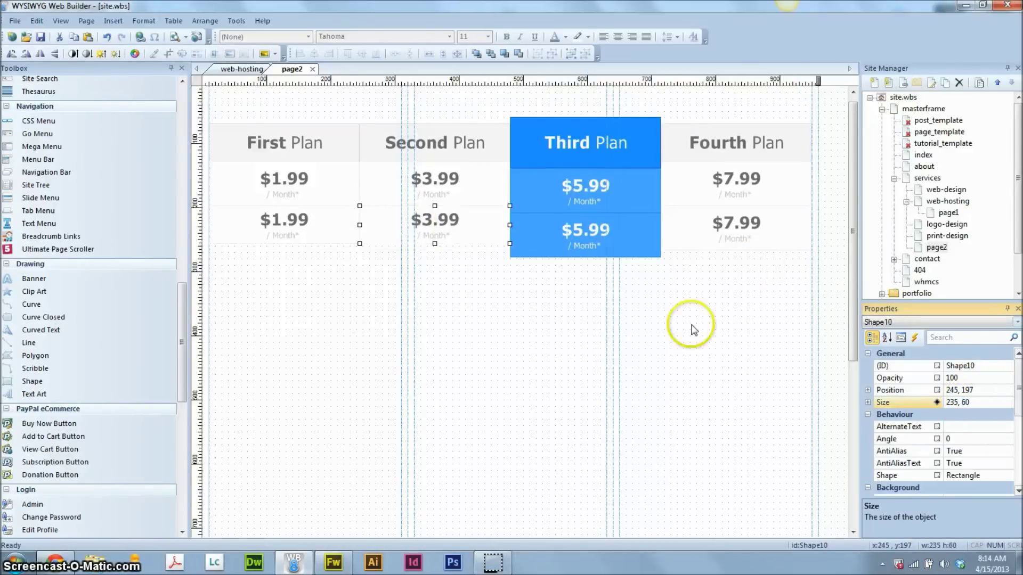
# Step: Resize the Third and Fourth Plan second-row cells to 235 × 60
pyautogui.click(571, 237)
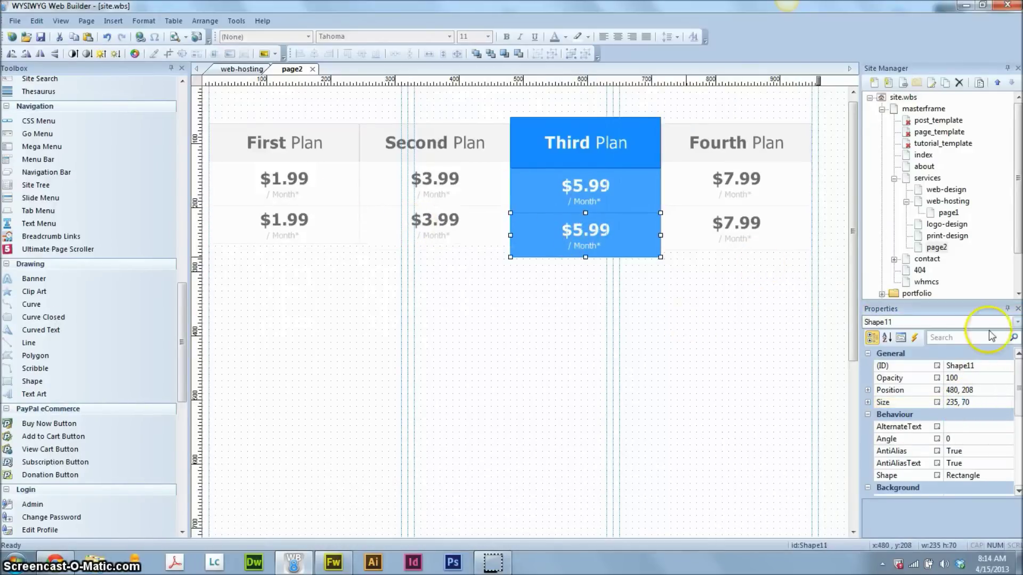
pyautogui.doubleClick(967, 403)
pyautogui.write('60')
pyautogui.press('Return')
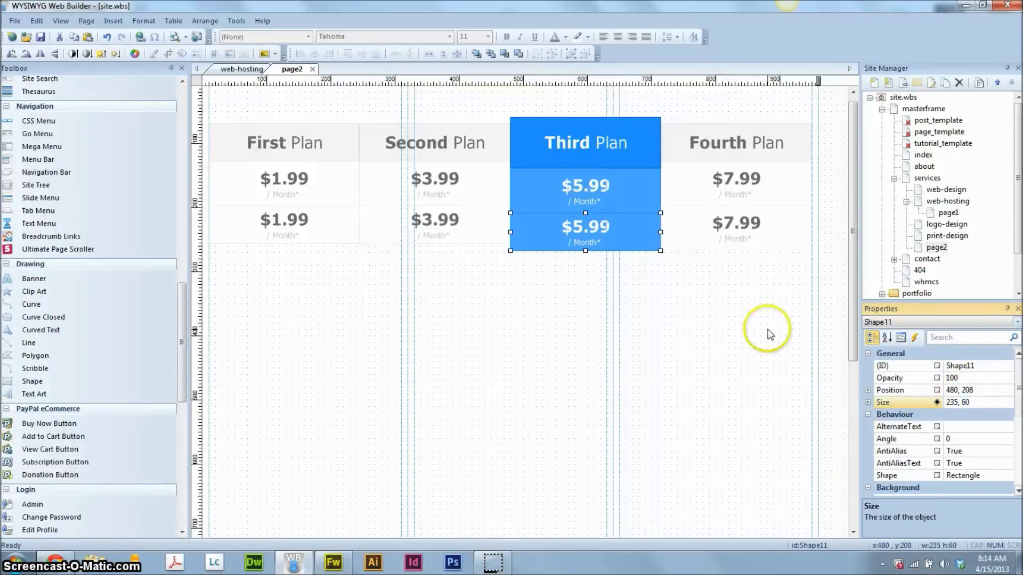
pyautogui.click(696, 240)
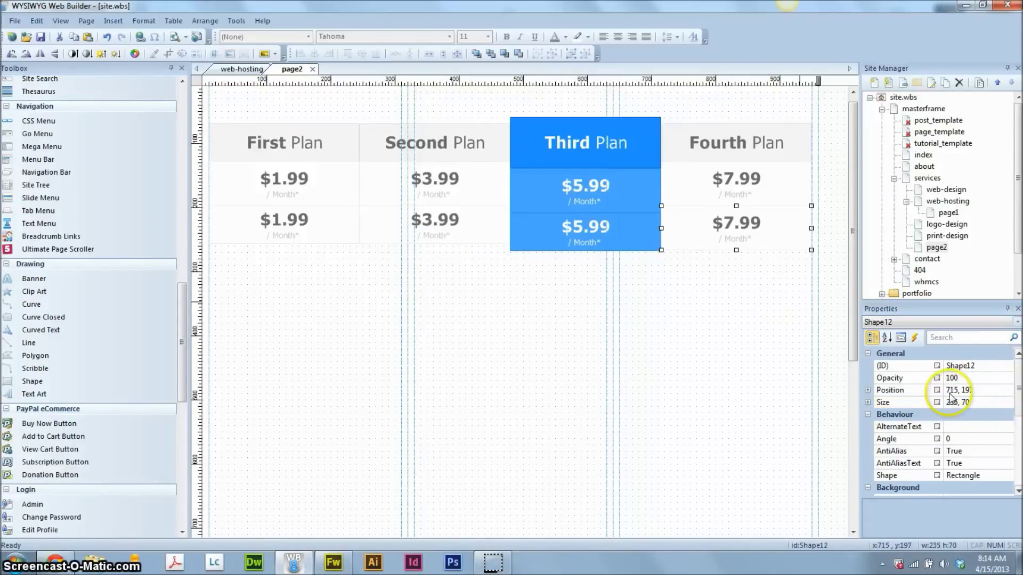
pyautogui.doubleClick(964, 403)
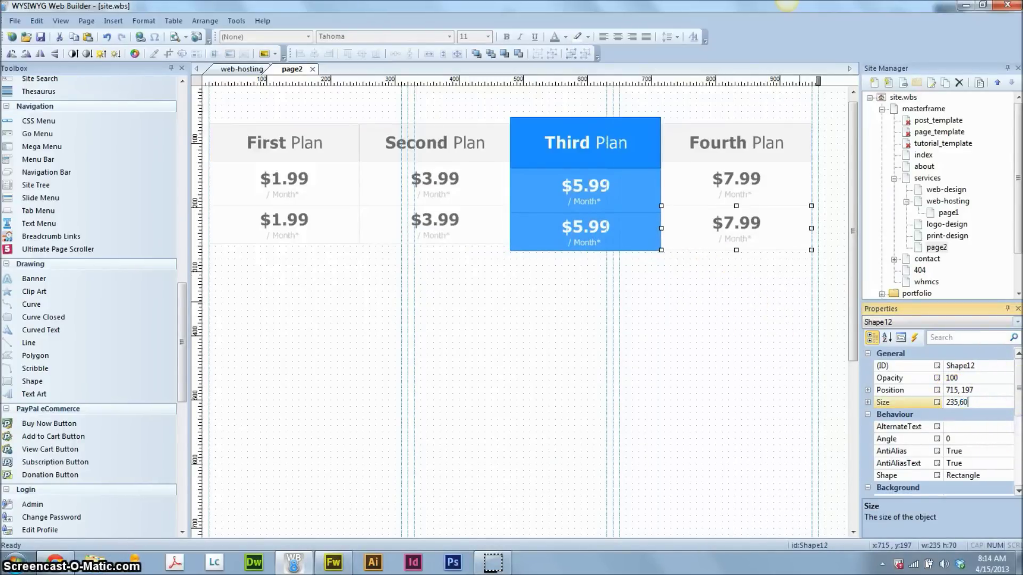
pyautogui.press('Return')
pyautogui.click(356, 282)
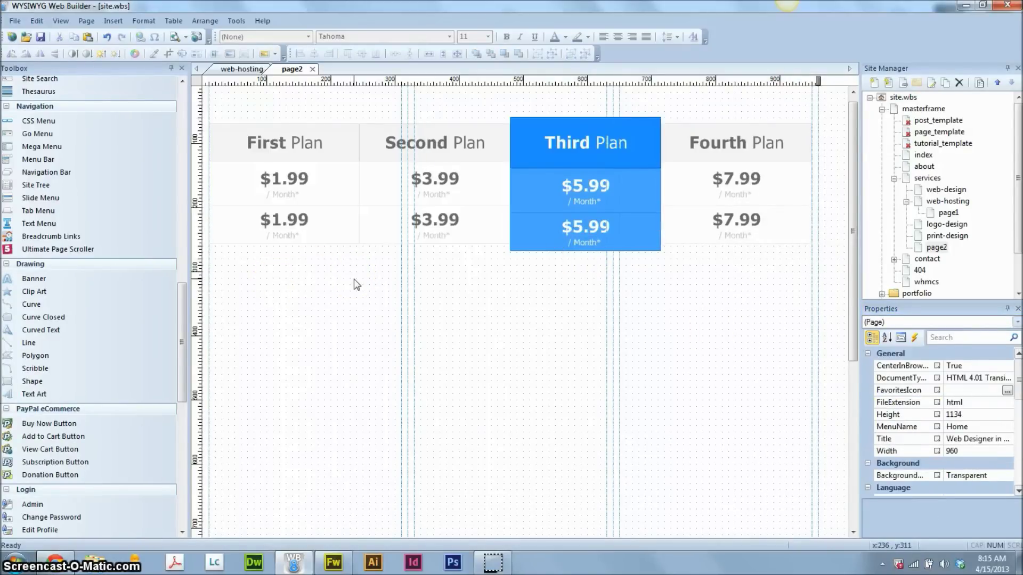
# Step: Open the First Plan second-row cell's settings and select all its '$1.99 / Month*' text
pyautogui.click(281, 230)
pyautogui.doubleClick(284, 233)
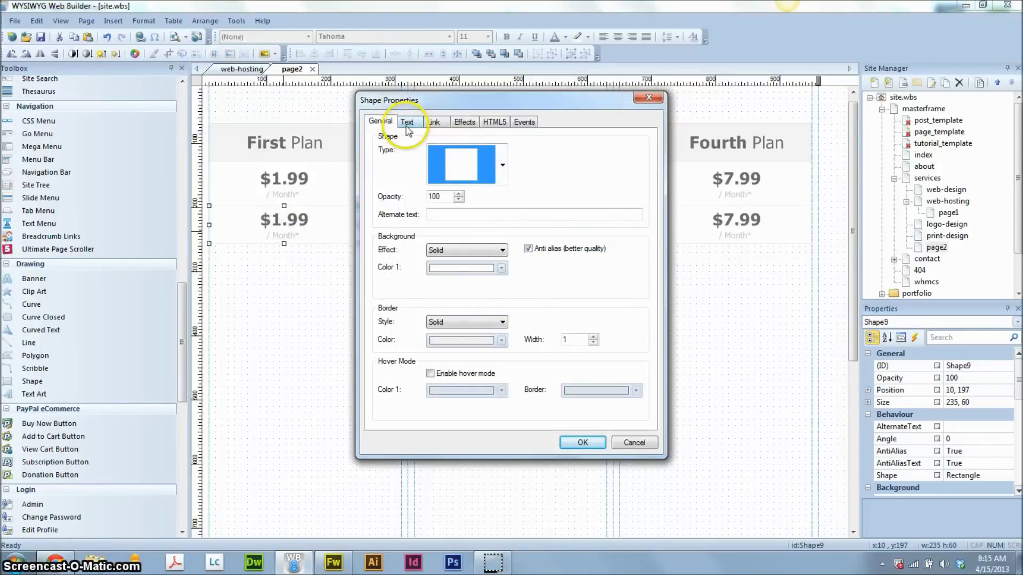
pyautogui.click(437, 214)
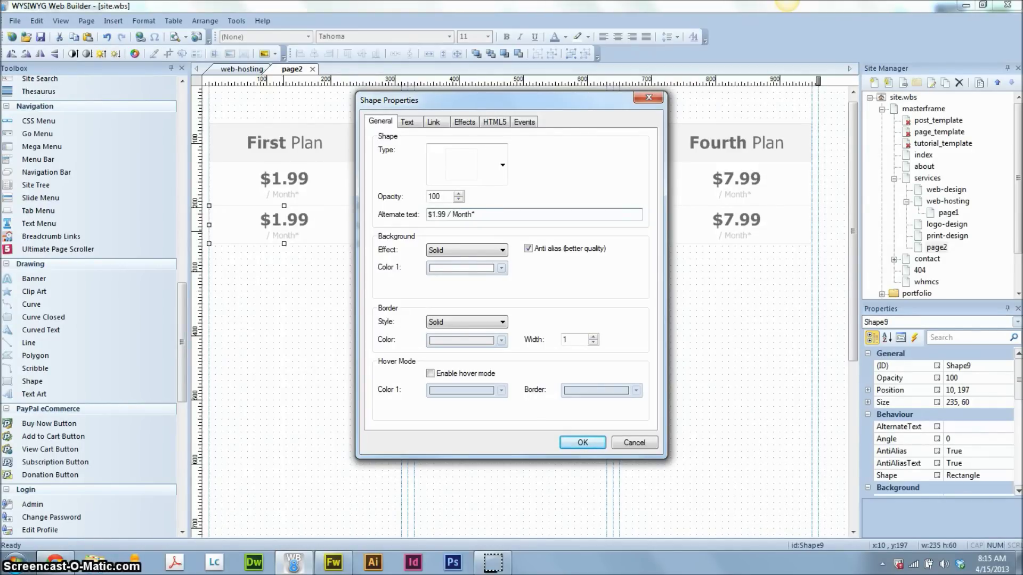
pyautogui.moveTo(538, 213); pyautogui.dragTo(223, 219)
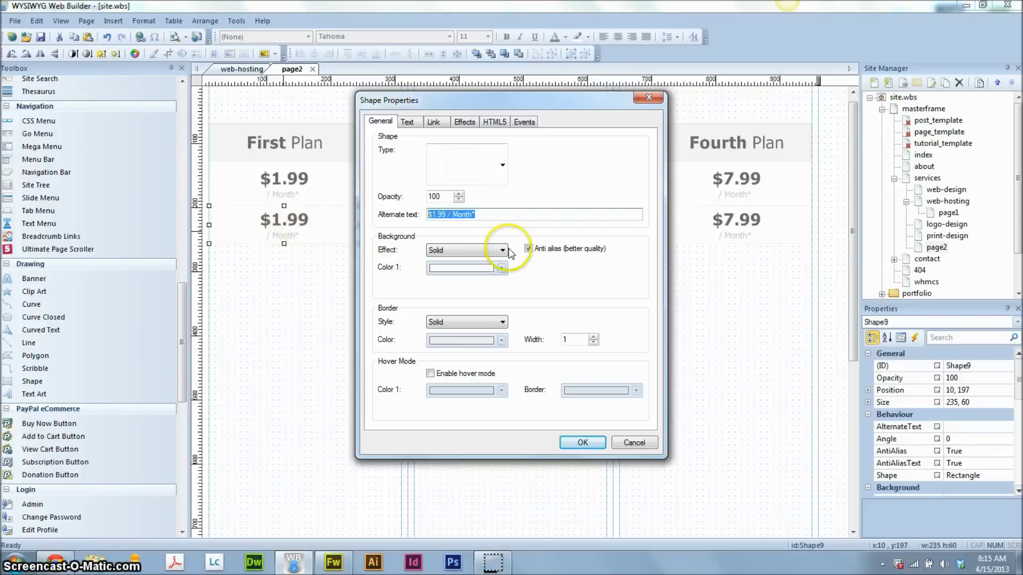
pyautogui.click(407, 122)
pyautogui.click(443, 219)
pyautogui.hotkey('ctrl', 'a')
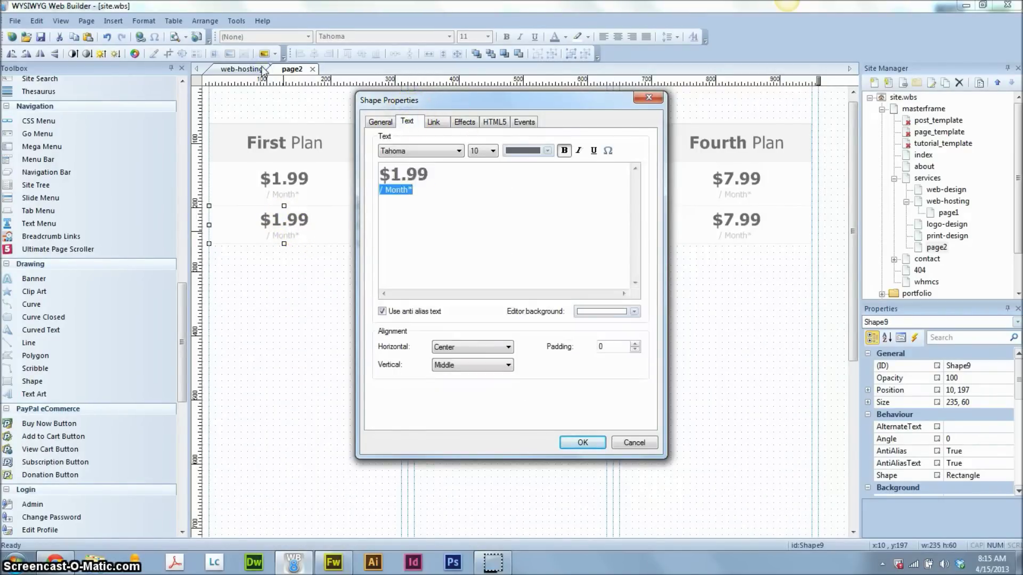
# Step: Replace the cell's text with non-bold, size 12 '2 GB Diskspace', fixing a typo
pyautogui.press('Delete')
pyautogui.click(564, 151)
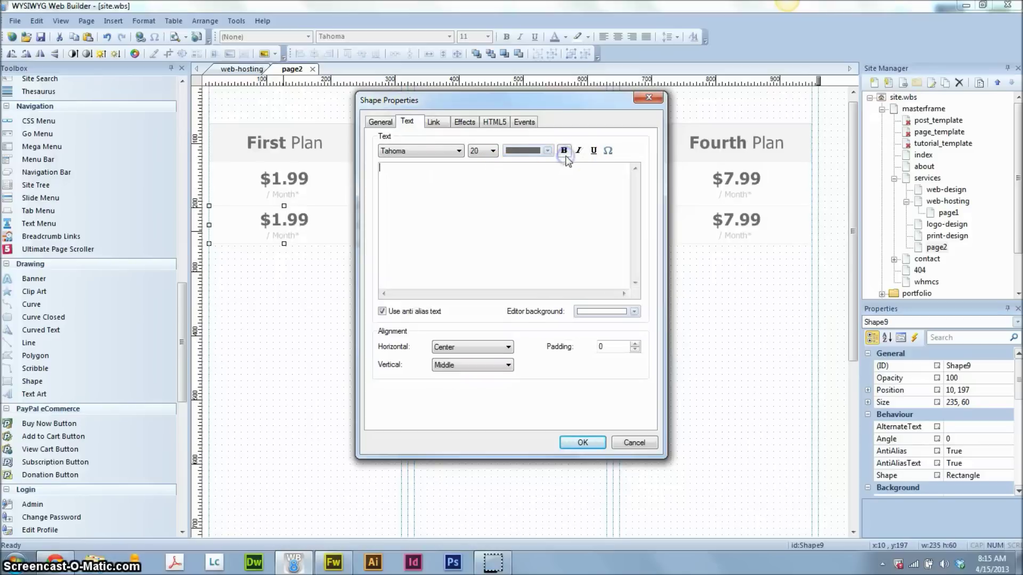
pyautogui.click(484, 154)
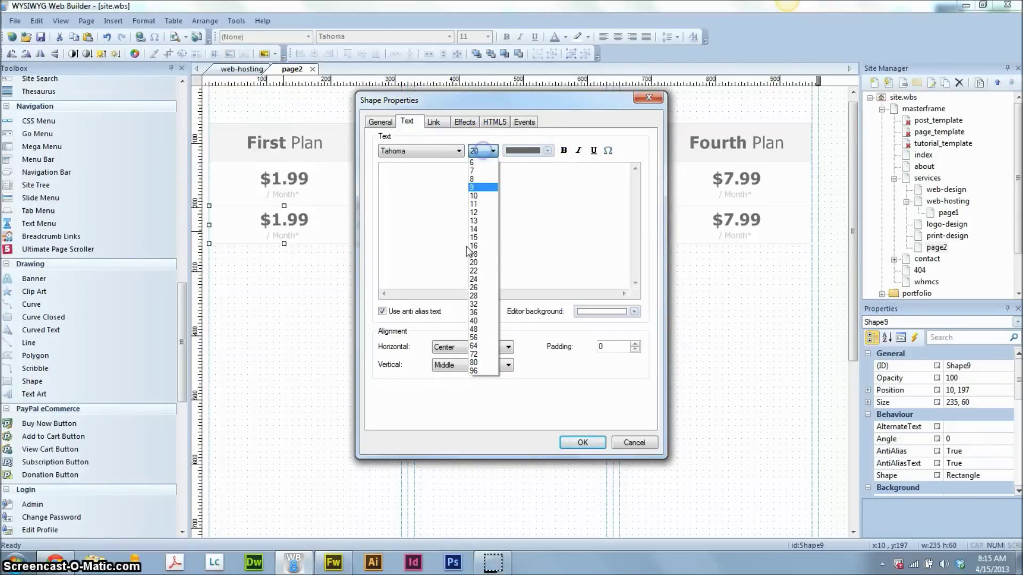
pyautogui.click(492, 210)
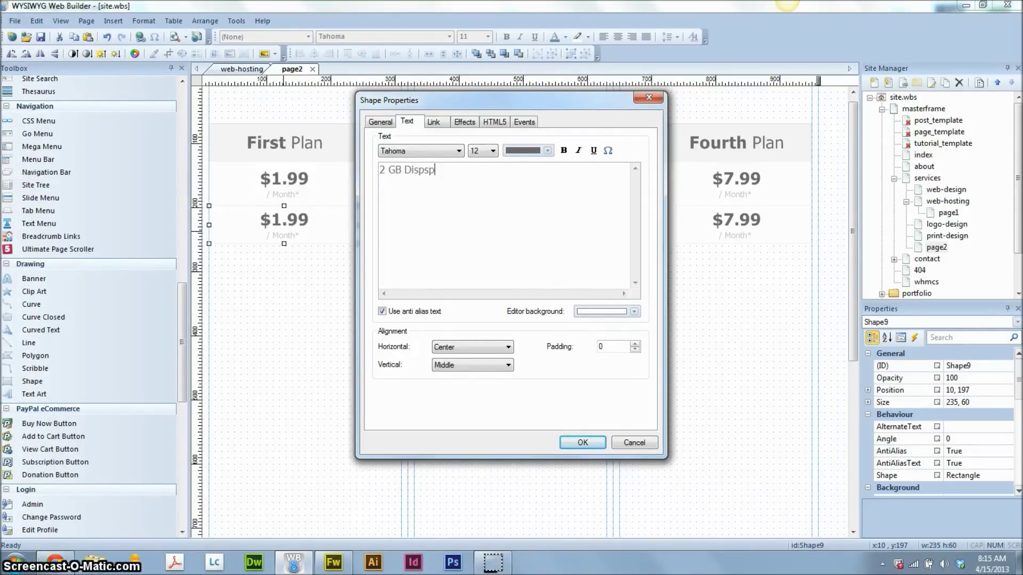
pyautogui.click(425, 171)
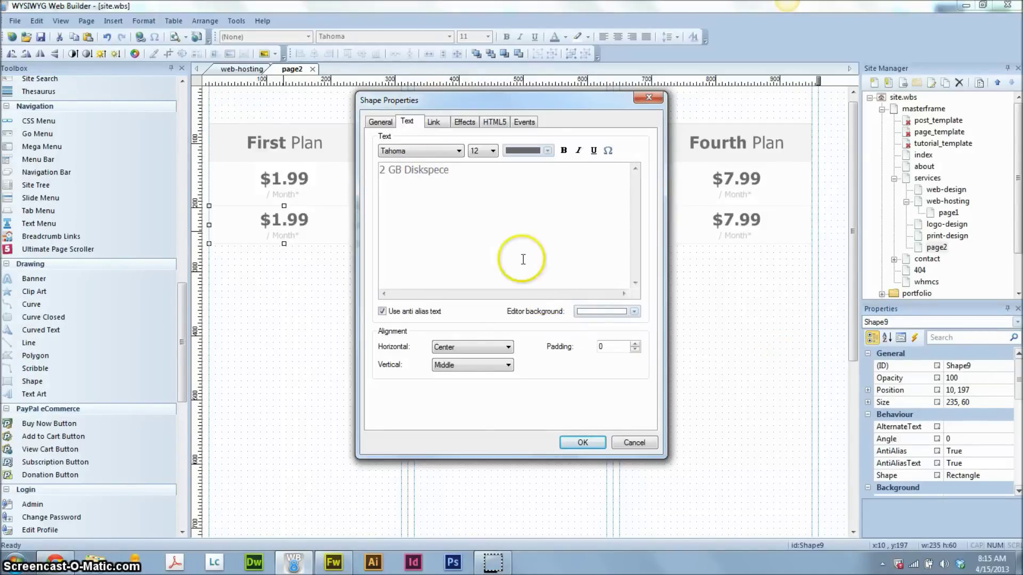
pyautogui.click(439, 169)
pyautogui.press('BackSpace')
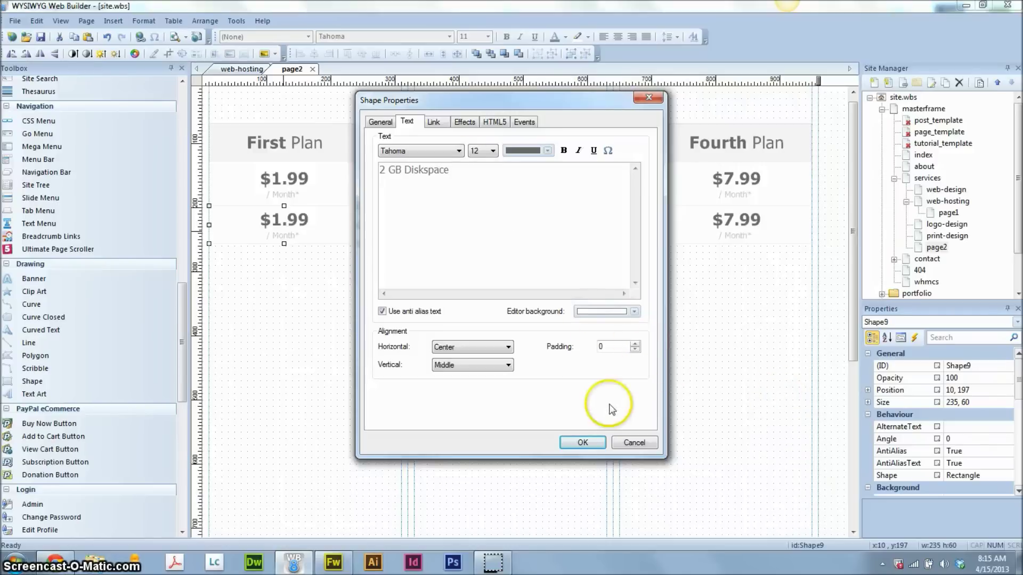
pyautogui.click(583, 443)
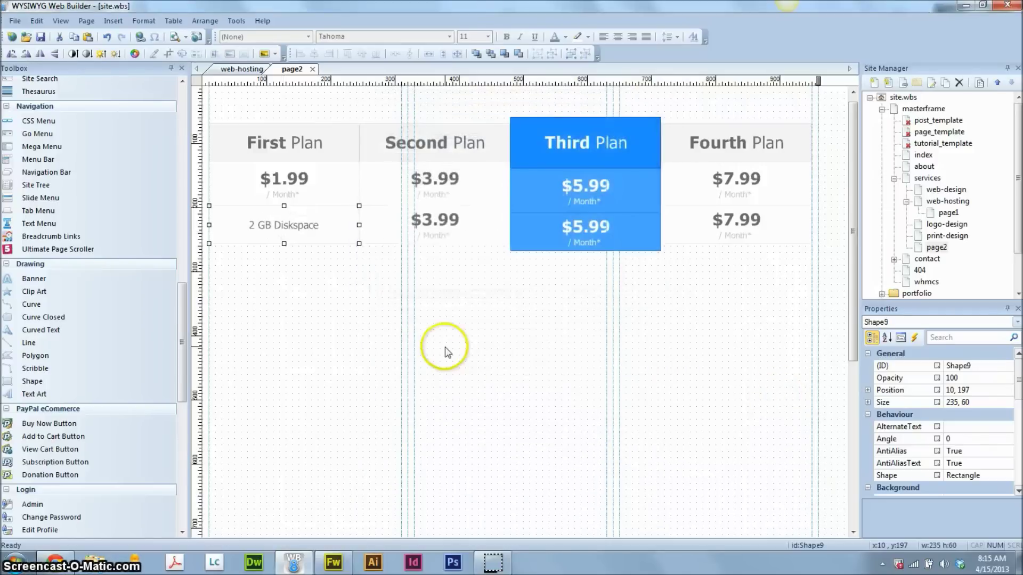
pyautogui.click(282, 278)
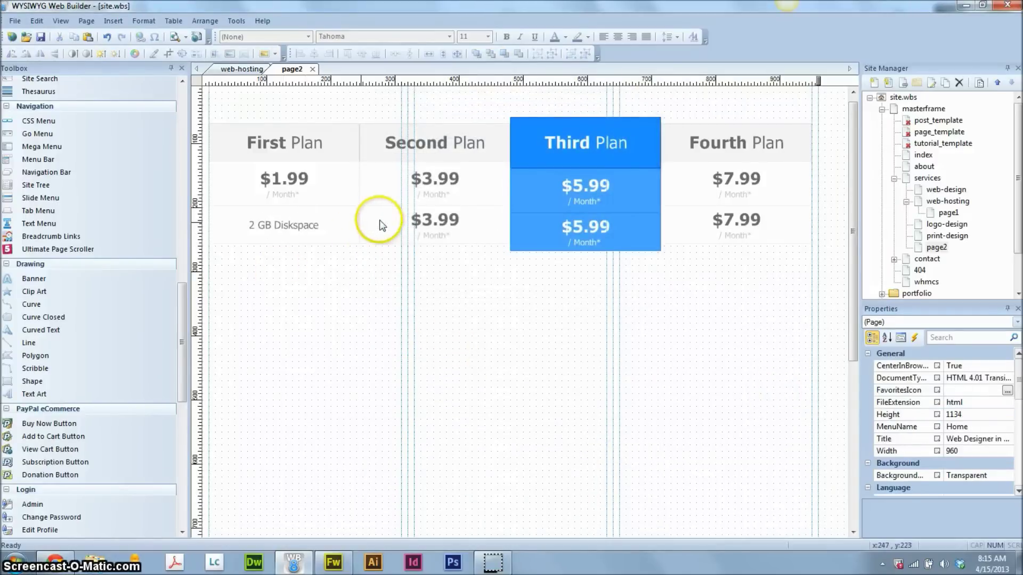
# Step: Copy the '2 GB Diskspace' text from the First Plan diskspace cell
pyautogui.click(318, 222)
pyautogui.doubleClick(319, 223)
pyautogui.click(407, 121)
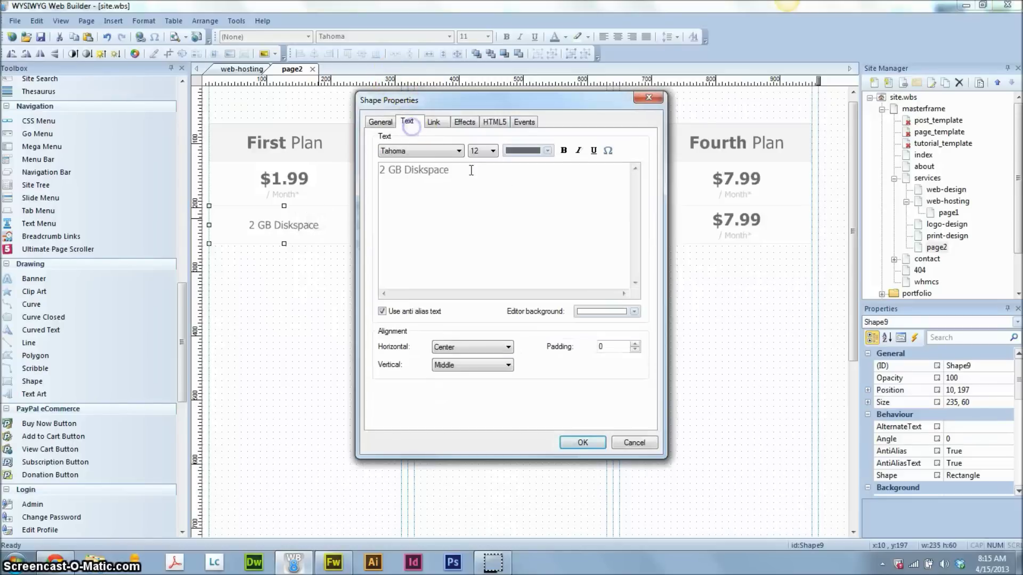
pyautogui.moveTo(472, 169); pyautogui.dragTo(398, 199)
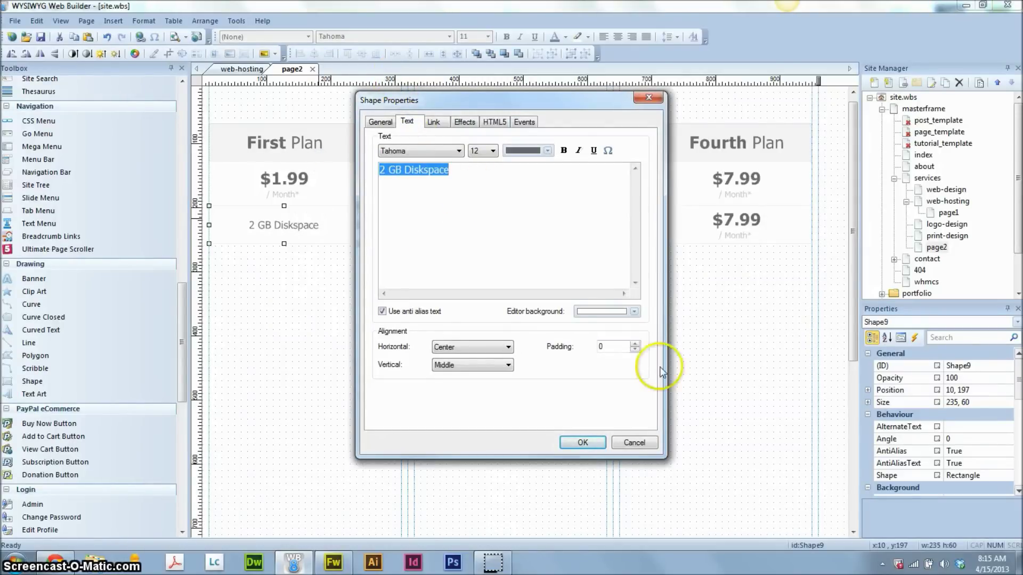
pyautogui.click(583, 443)
# Step: Replace the Second Plan's $3.99 / Month* cell text with the 10 GB Diskspace line
pyautogui.click(484, 217)
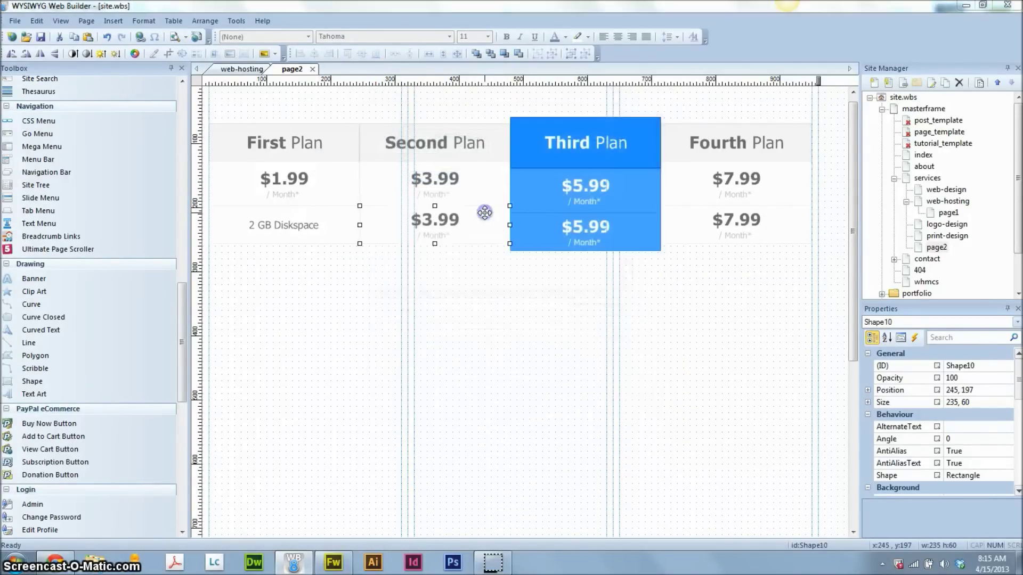
pyautogui.doubleClick(484, 216)
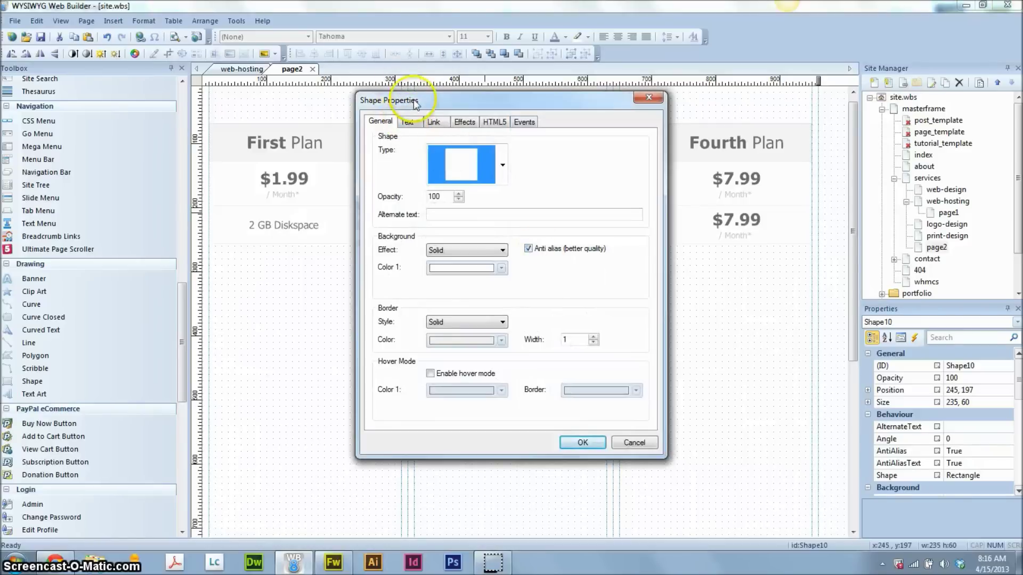
pyautogui.click(409, 122)
pyautogui.hotkey('ctrl', 'a')
pyautogui.write('2 GB Diskspace')
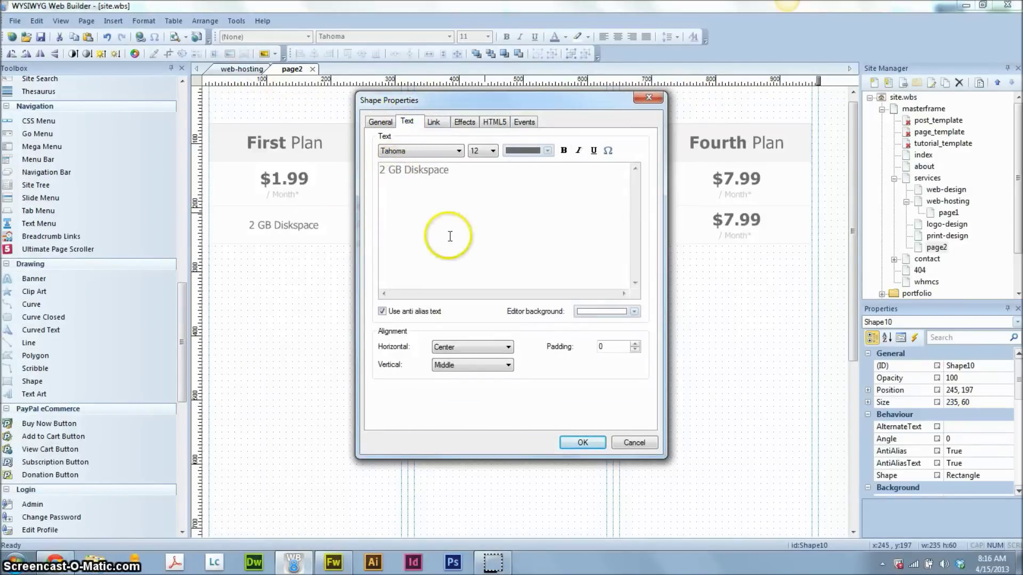
pyautogui.click(581, 444)
# Step: Make the Third Plan cell read '50 GB Diskspace' in a light text colour
pyautogui.doubleClick(573, 243)
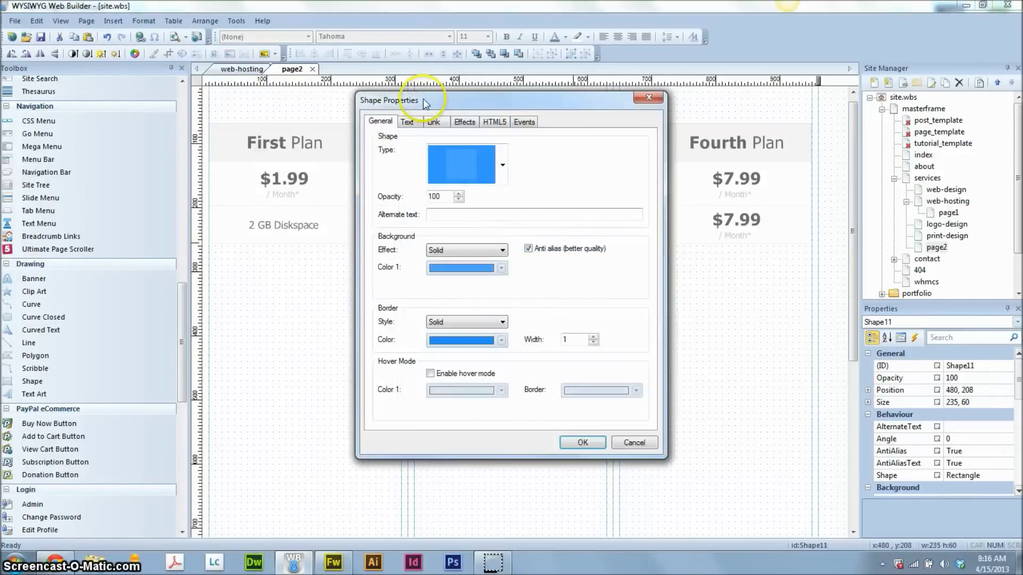
pyautogui.click(406, 122)
pyautogui.moveTo(543, 217); pyautogui.dragTo(278, 111)
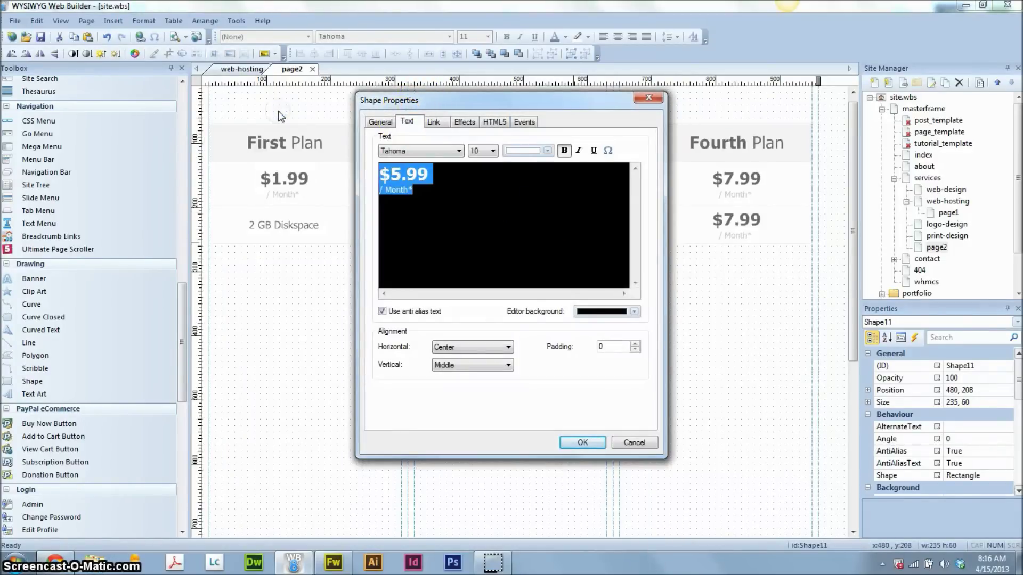
pyautogui.write('2 GB Diskspace')
pyautogui.doubleClick(382, 169)
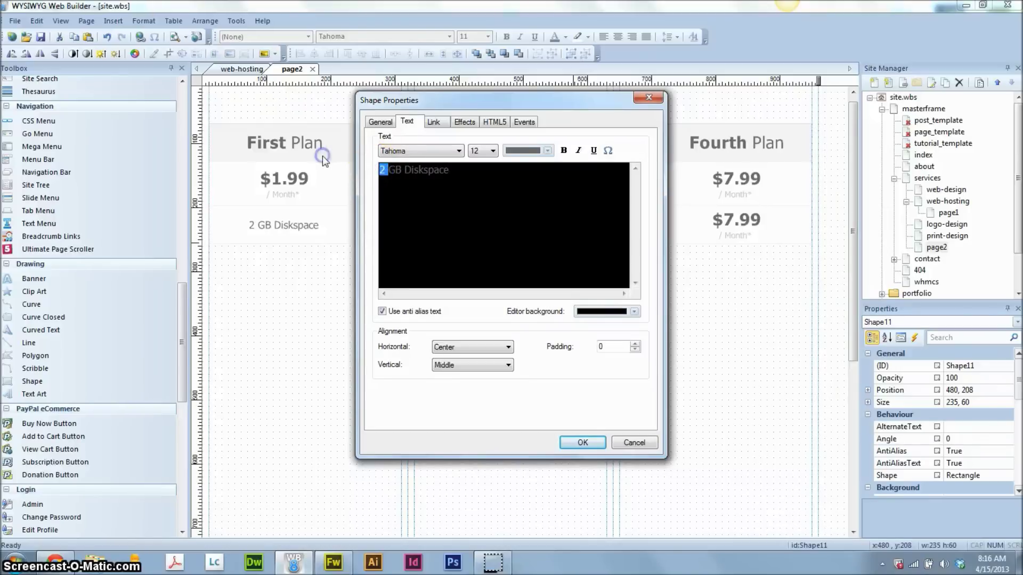
pyautogui.write('50')
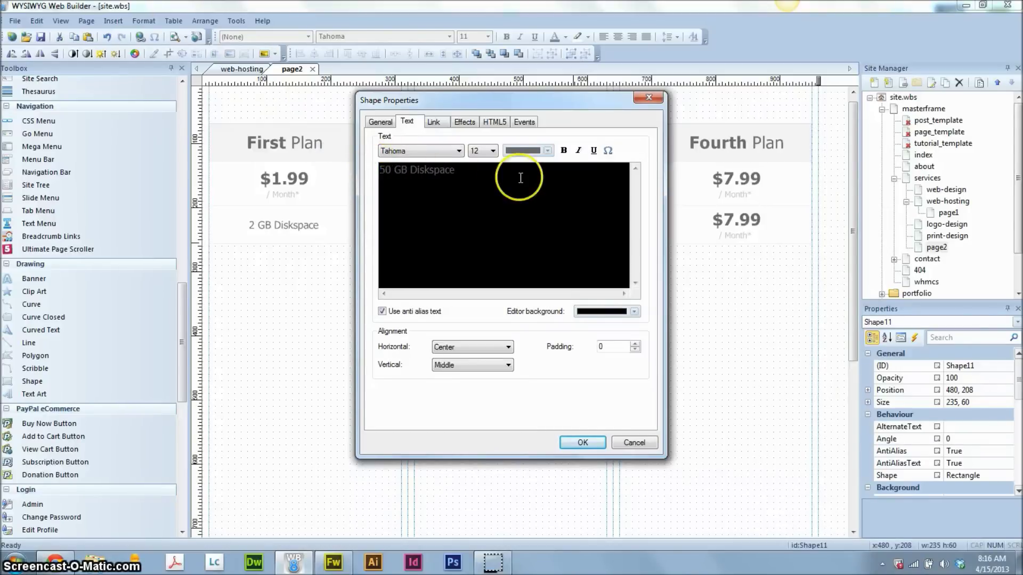
pyautogui.tripleClick(401, 170)
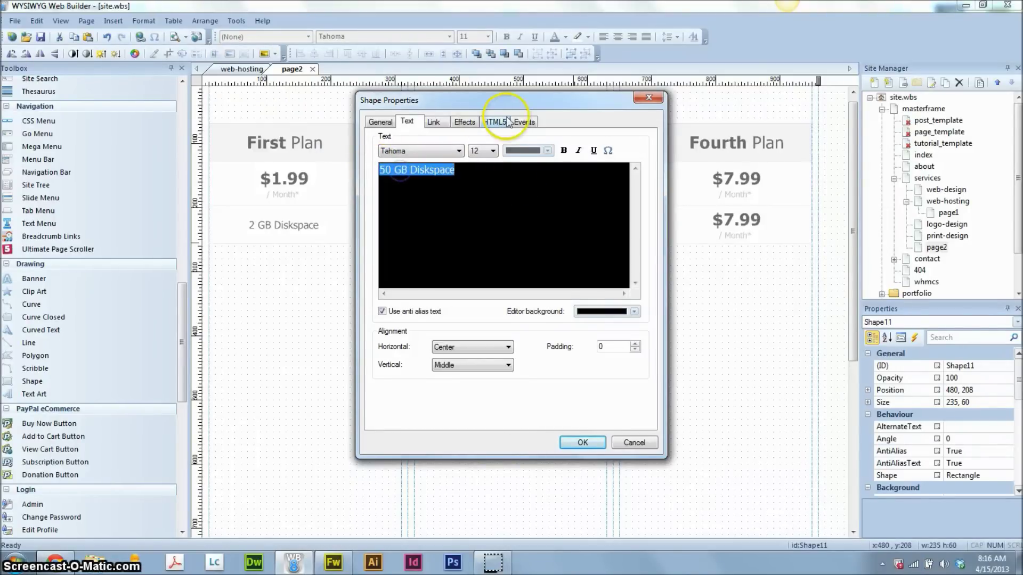
pyautogui.click(529, 149)
pyautogui.click(512, 264)
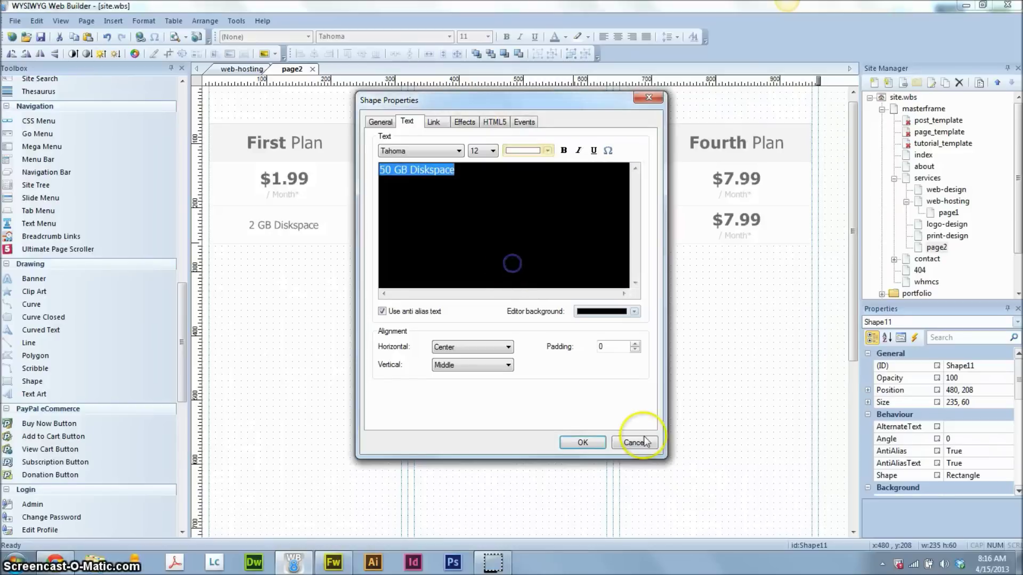
pyautogui.click(602, 448)
pyautogui.click(725, 326)
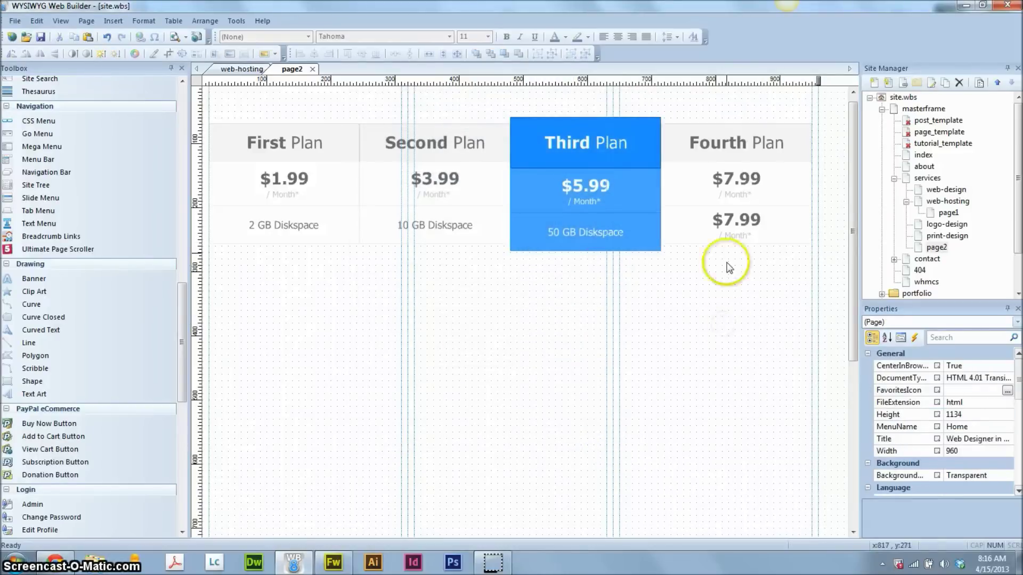
# Step: Replace the Fourth Plan's $7.99 / Month* text with '100 GB Diskspace'
pyautogui.click(730, 238)
pyautogui.doubleClick(729, 238)
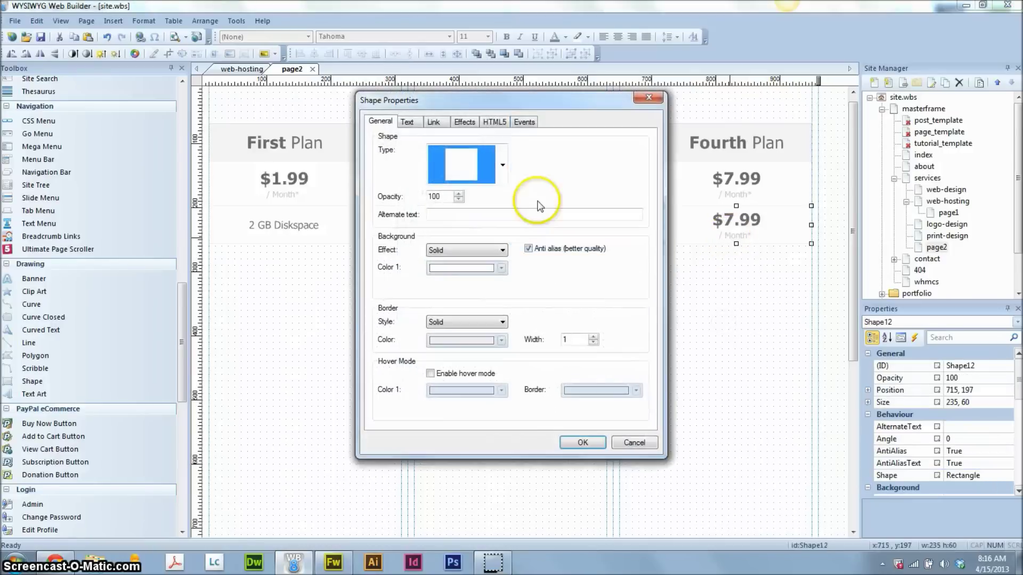
pyautogui.click(406, 122)
pyautogui.tripleClick(390, 190)
pyautogui.write('2 GB Diskspace')
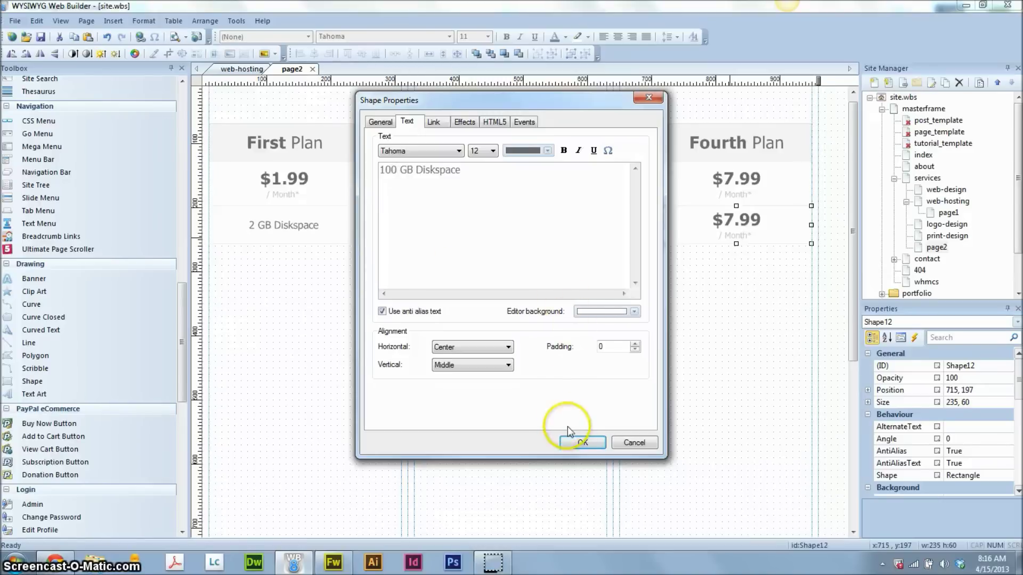
pyautogui.click(580, 442)
# Step: Select all four diskspace shapes together
pyautogui.click(781, 357)
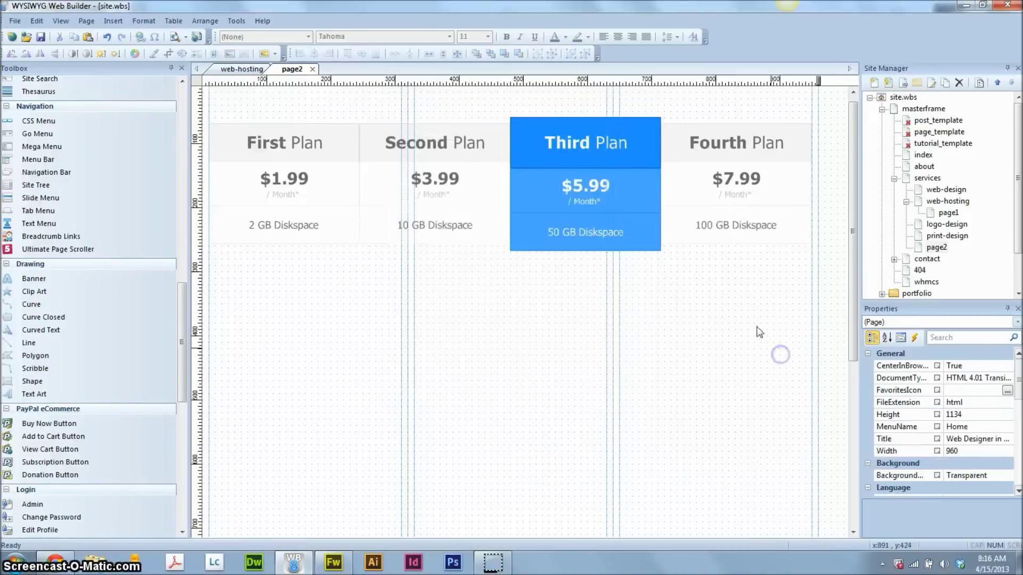
pyautogui.click(691, 237)
pyautogui.keyDown('shift'); pyautogui.click(607, 242); pyautogui.keyUp('shift')
pyautogui.keyDown('shift'); pyautogui.click(394, 223); pyautogui.keyUp('shift')
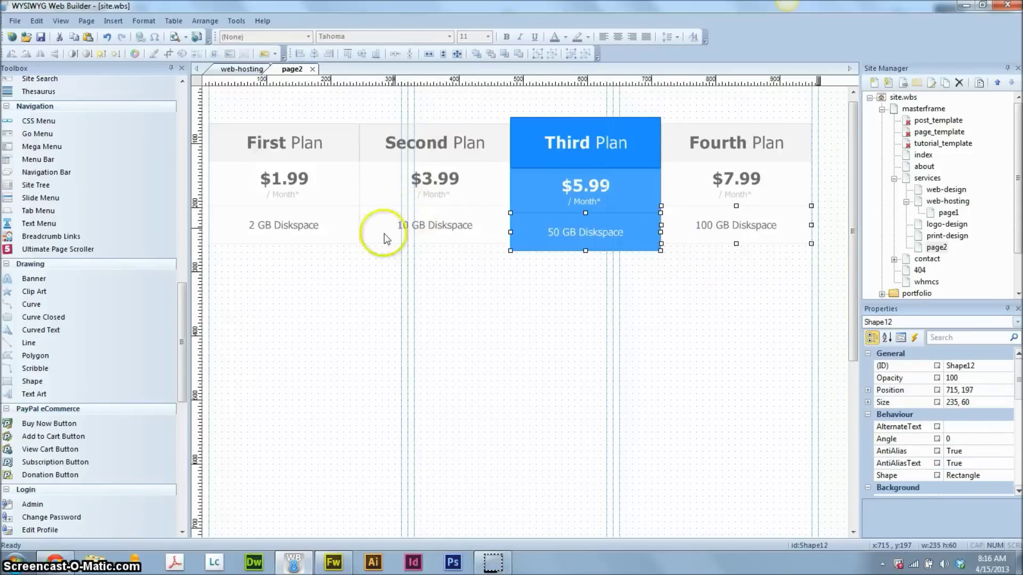
pyautogui.keyDown('shift'); pyautogui.click(315, 230); pyautogui.keyUp('shift')
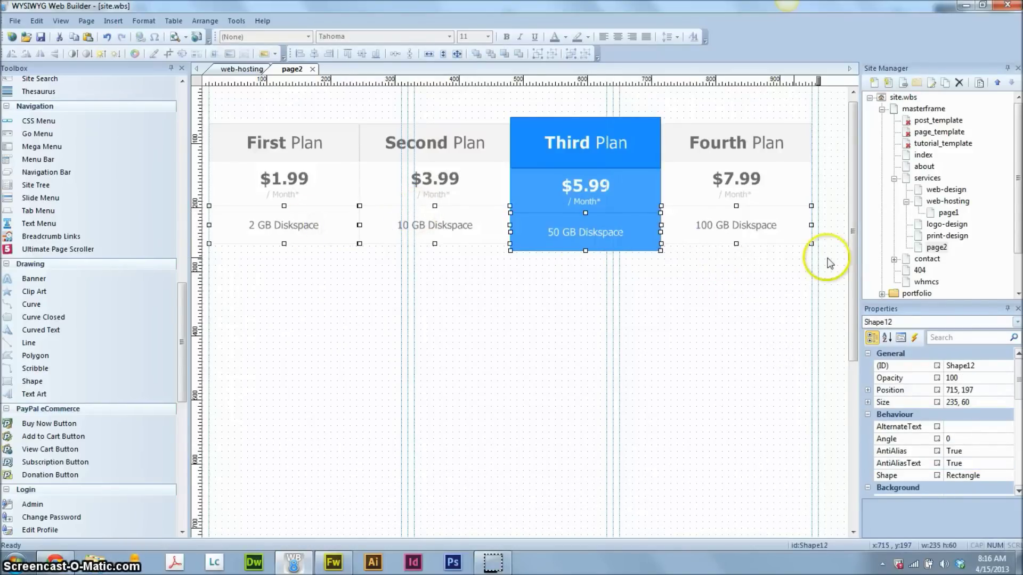
# Step: Duplicate the four diskspace shapes and seat the copies flush beneath the row
pyautogui.hotkey('ctrl', 'd')
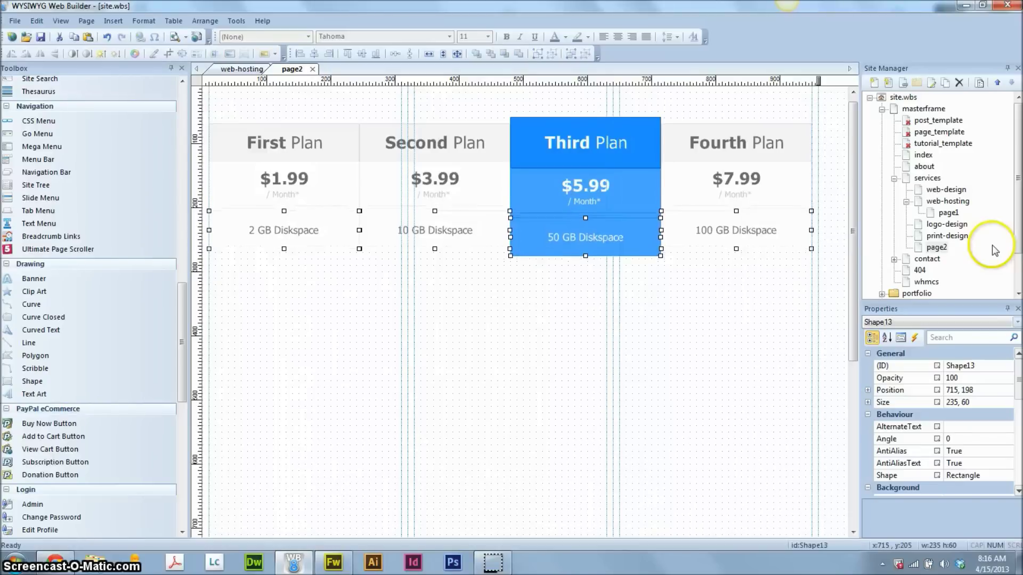
pyautogui.press('Down')
pyautogui.press('Down')
pyautogui.press('Down')
pyautogui.press('Down')
pyautogui.press('Down')
pyautogui.press('Down')
pyautogui.press('Down')
pyautogui.press('Down')
pyautogui.press('Down')
pyautogui.press('Down')
pyautogui.press('Down')
pyautogui.press('Down')
pyautogui.press('Down')
pyautogui.press('Down')
pyautogui.press('Down')
pyautogui.press('Down')
pyautogui.press('Down')
pyautogui.press('Down')
pyautogui.press('Down')
pyautogui.press('Down')
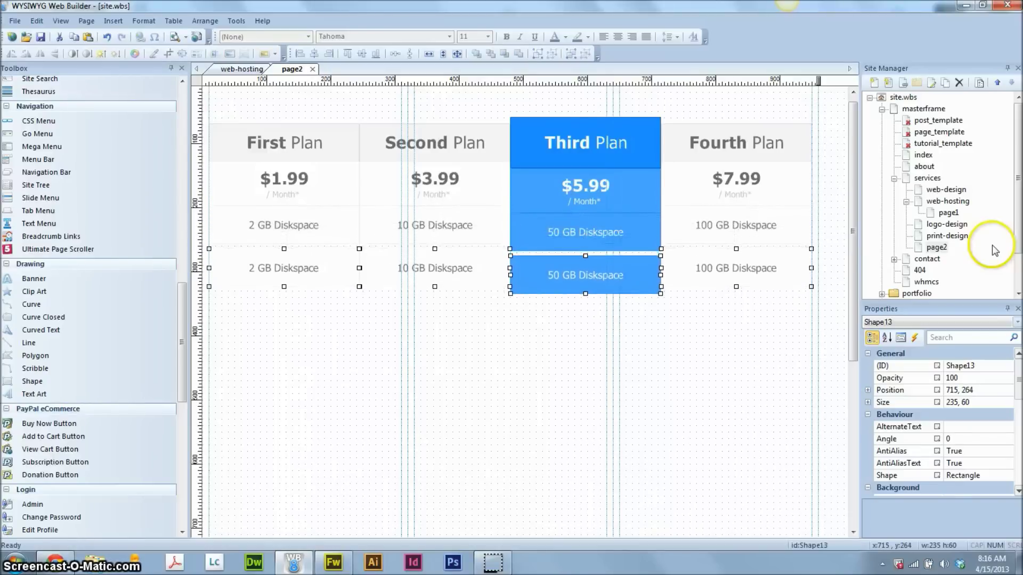
pyautogui.press('Up')
pyautogui.press('Up')
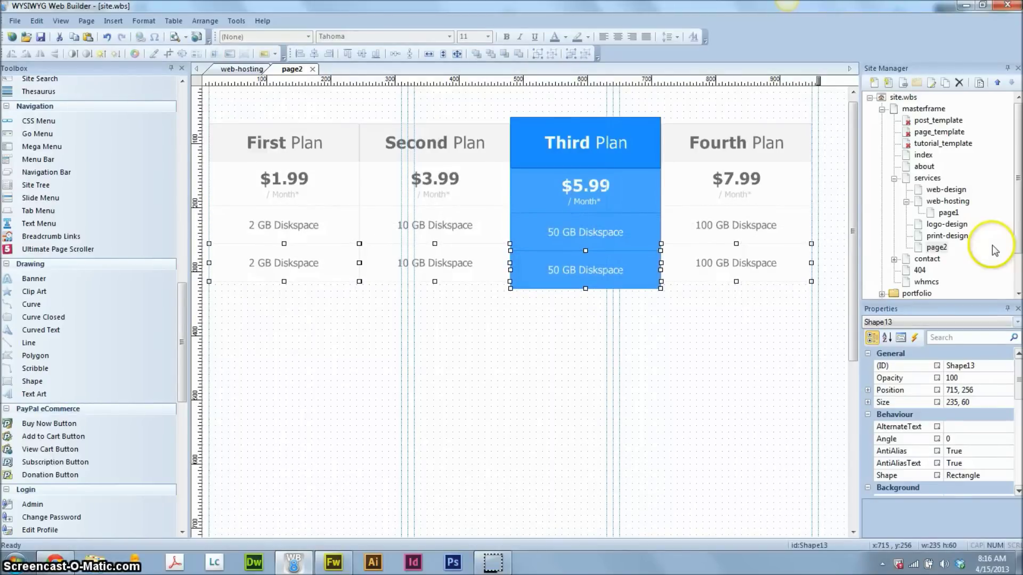
pyautogui.click(281, 300)
# Step: Change the First Plan copy's text to '20 GB Bandwidth'
pyautogui.doubleClick(281, 264)
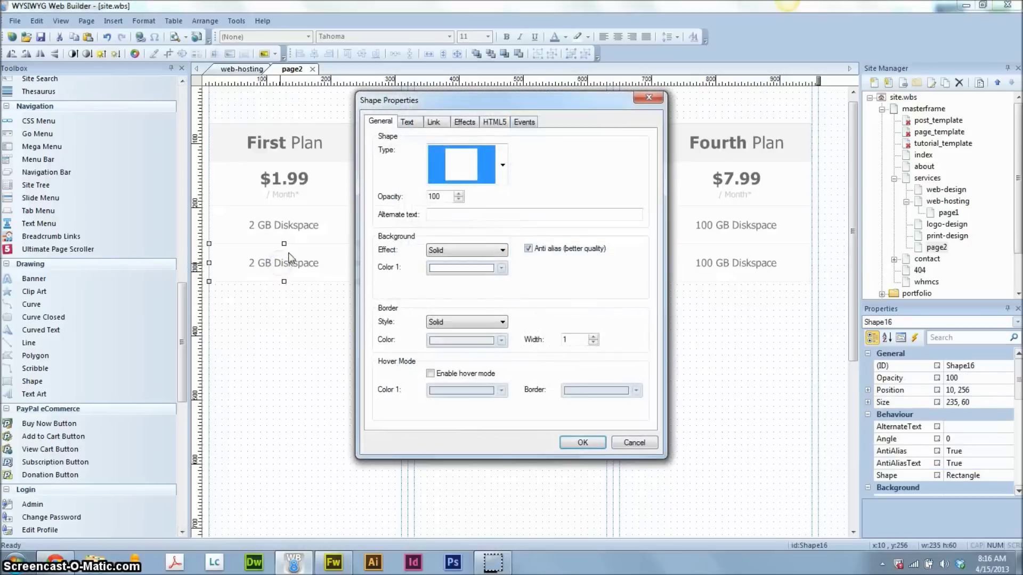
pyautogui.click(415, 123)
pyautogui.click(388, 171)
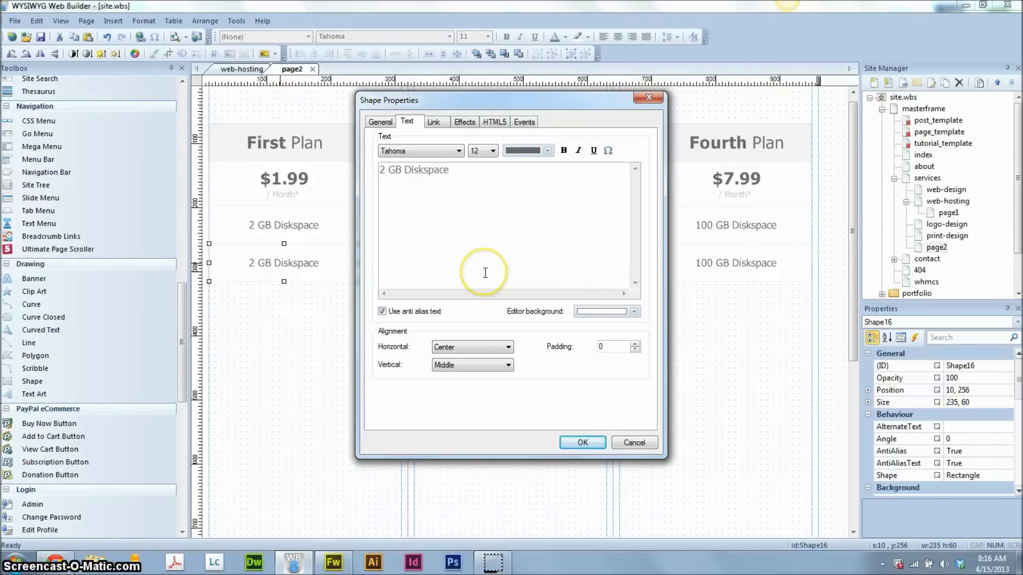
pyautogui.write('0')
pyautogui.press('End')
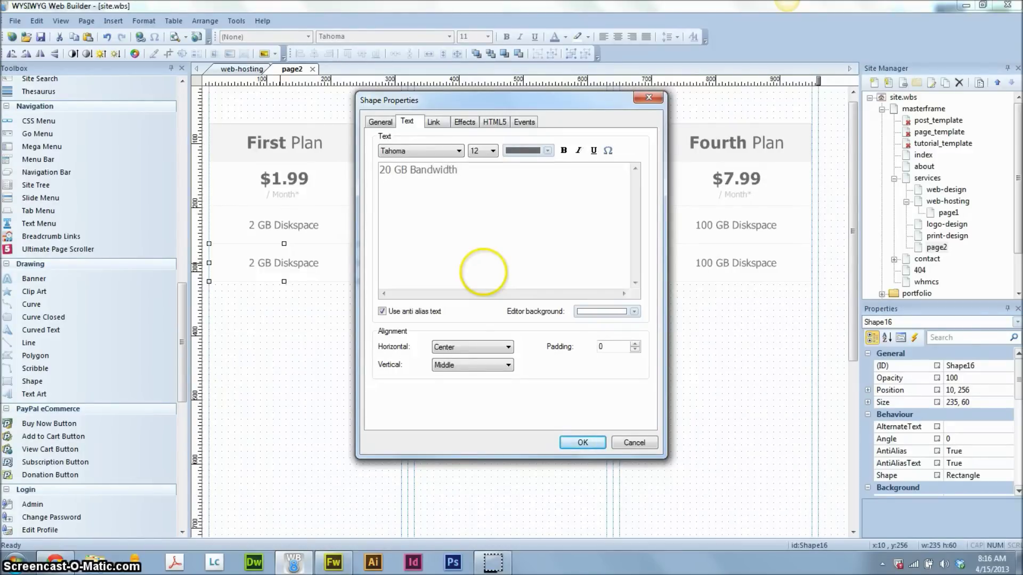
pyautogui.hotkey('ctrl', 'a')
pyautogui.hotkey('ctrl', 'c')
pyautogui.press('Delete')
pyautogui.click(582, 442)
# Step: Change the Second Plan bottom cell to '100 GB Bandwidth'
pyautogui.click(447, 268)
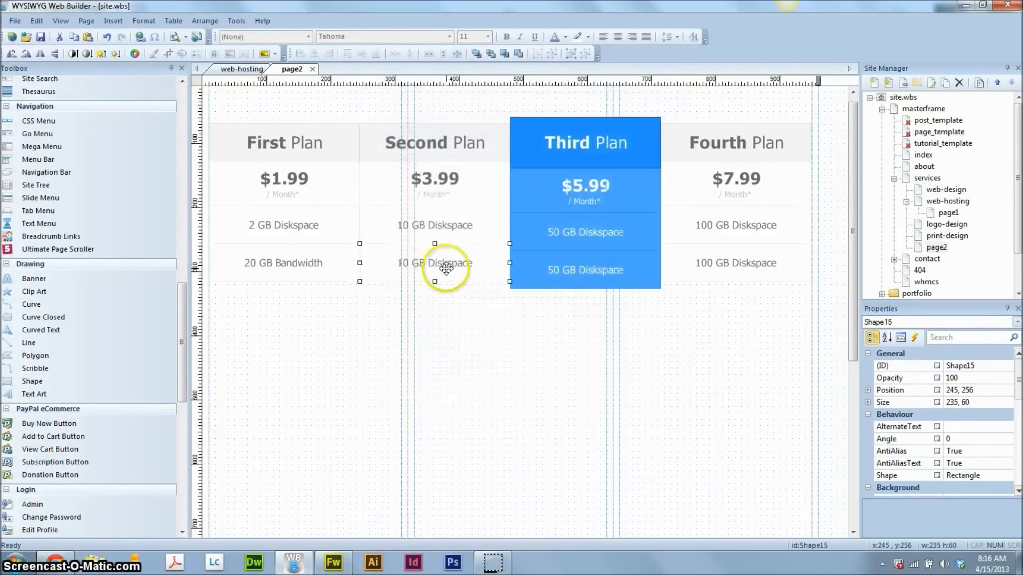
pyautogui.doubleClick(446, 268)
pyautogui.click(408, 122)
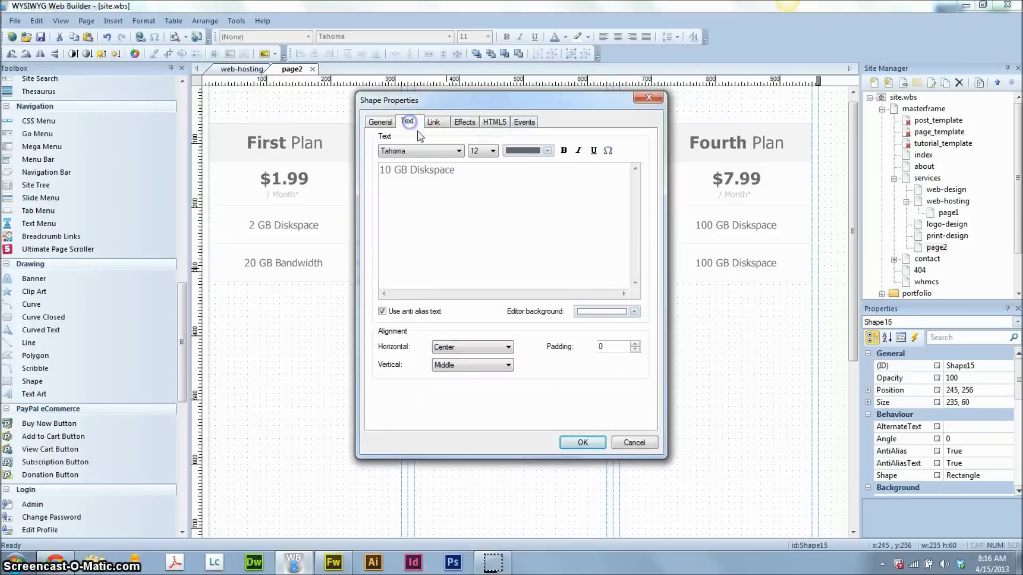
pyautogui.hotkey('ctrl', 'a')
pyautogui.click(255, 179)
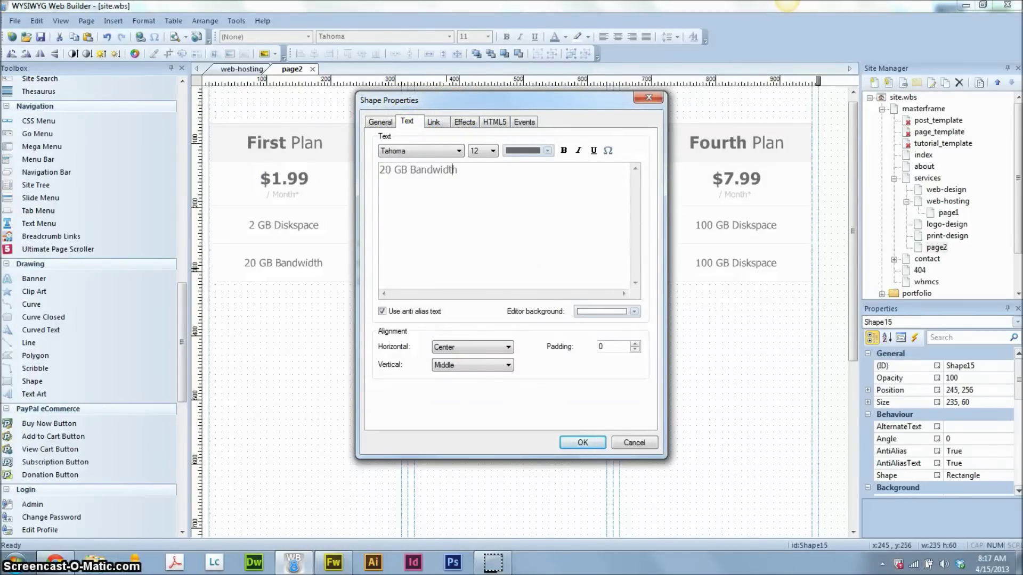
pyautogui.click(384, 169)
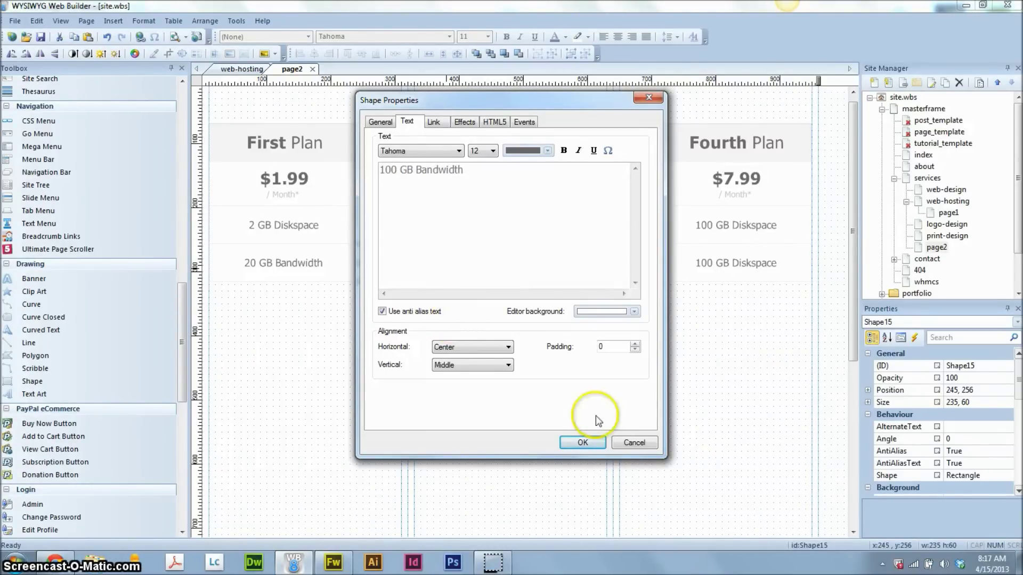
pyautogui.click(599, 443)
# Step: Change the Third Plan bottom cell to '150 GB Bandwidth'
pyautogui.click(510, 265)
pyautogui.doubleClick(510, 265)
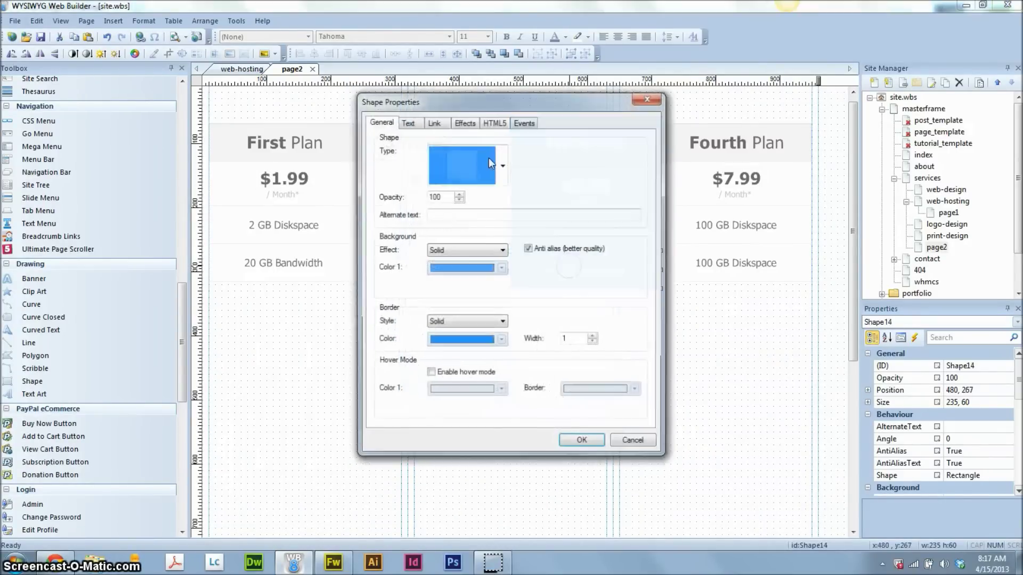
pyautogui.click(410, 121)
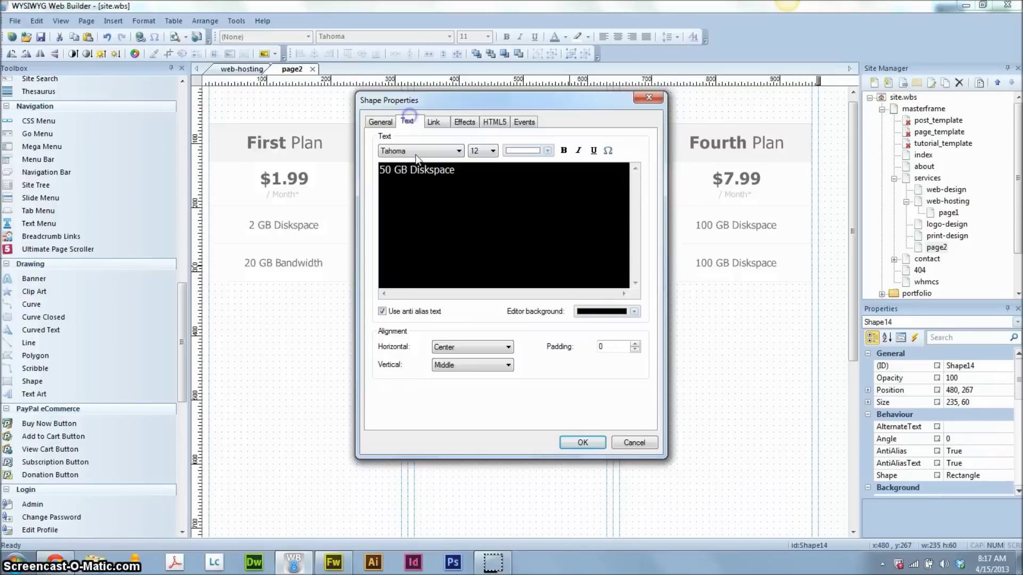
pyautogui.click(385, 170)
pyautogui.moveTo(456, 170); pyautogui.dragTo(411, 170)
pyautogui.write('Bandwidth')
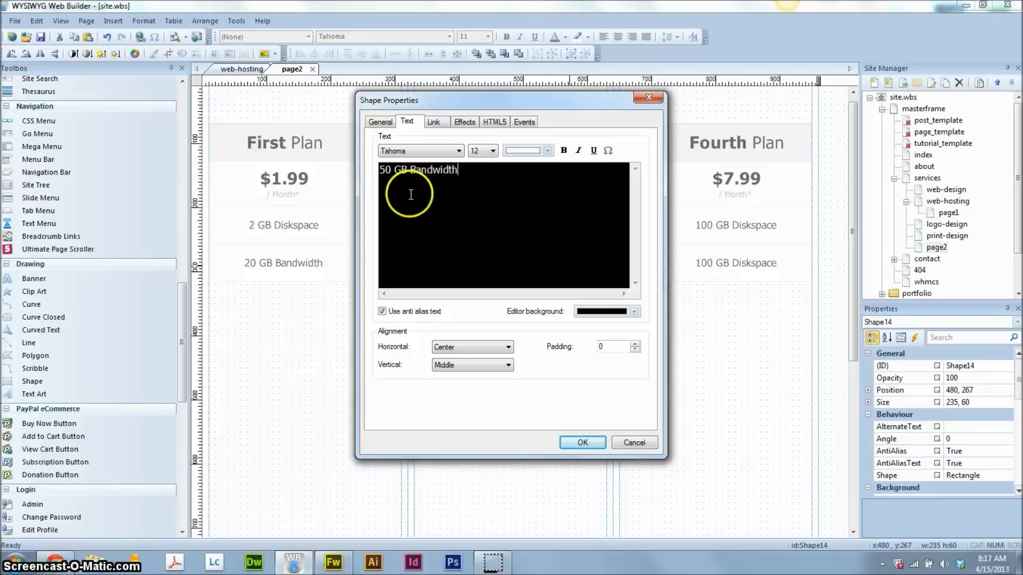
pyautogui.moveTo(434, 105)
pyautogui.mouseDown()
pyautogui.moveTo(623, 266)
pyautogui.moveTo(417, 96)
pyautogui.mouseUp()
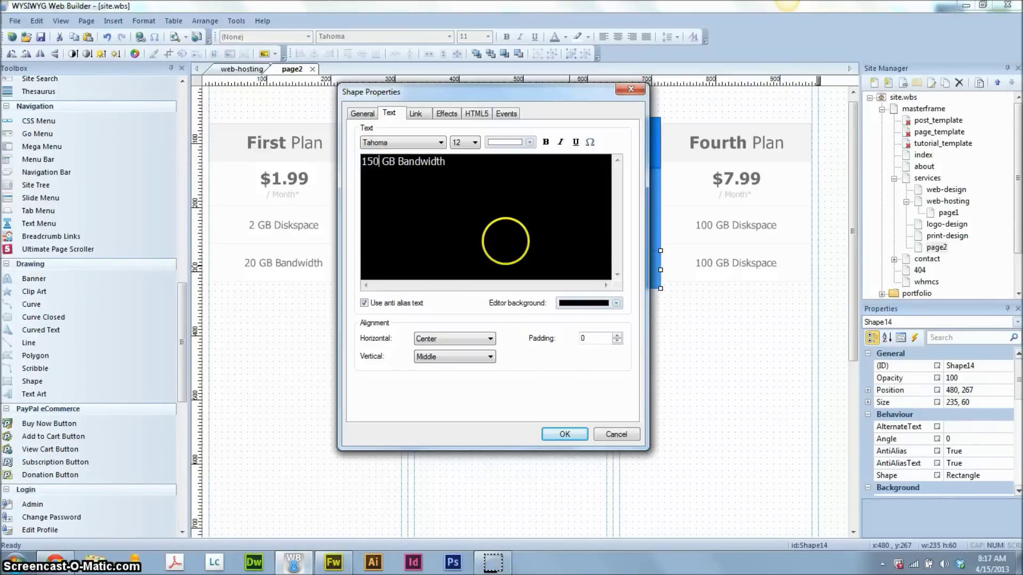
pyautogui.click(564, 434)
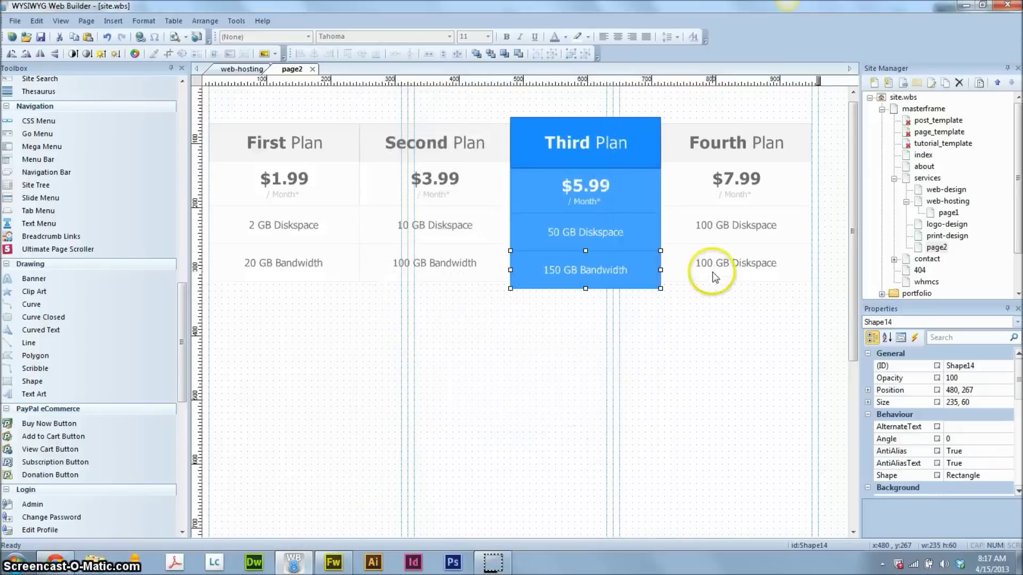
# Step: Change the Fourth Plan cell to '250 GB Bandwidth', then select the whole bandwidth row
pyautogui.doubleClick(725, 261)
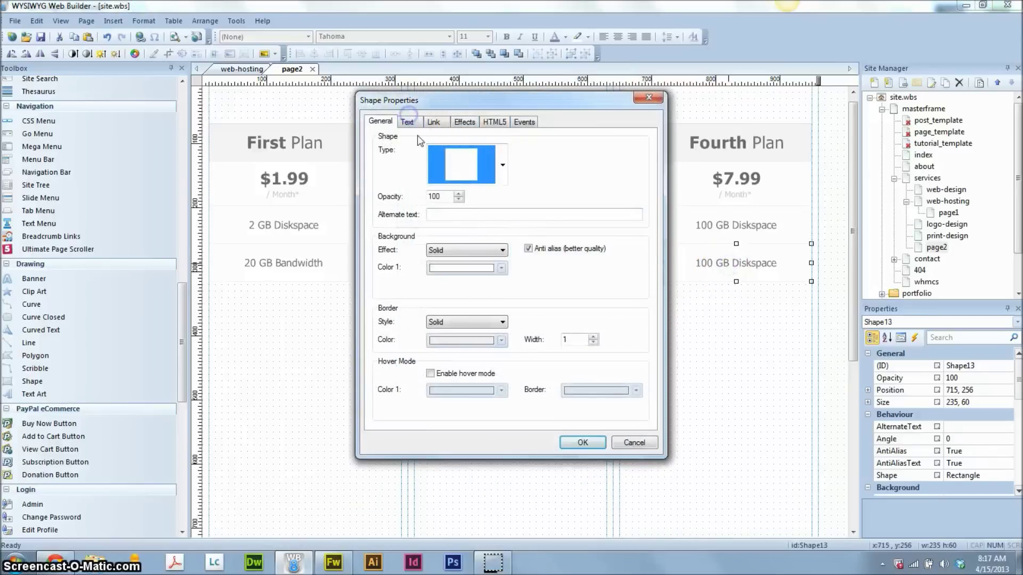
pyautogui.click(408, 123)
pyautogui.hotkey('ctrl', 'a')
pyautogui.hotkey('ctrl', 'v')
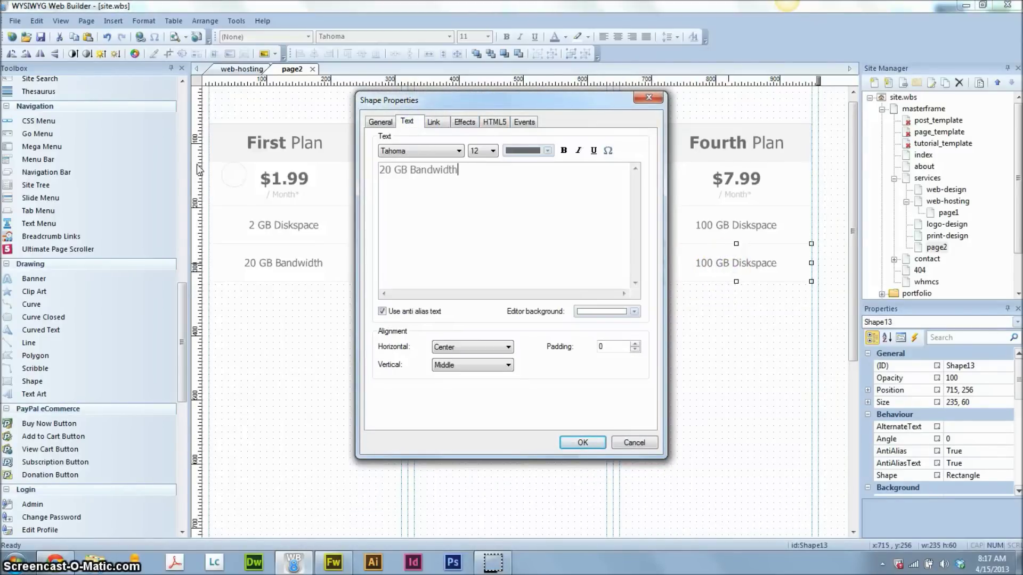
pyautogui.click(388, 169)
pyautogui.write('5')
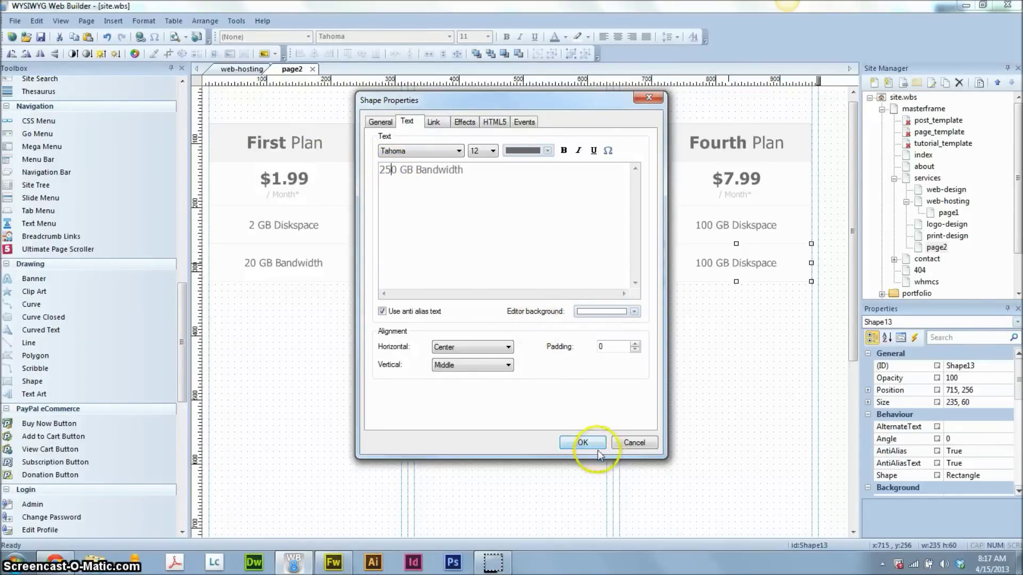
pyautogui.click(583, 442)
pyautogui.click(464, 387)
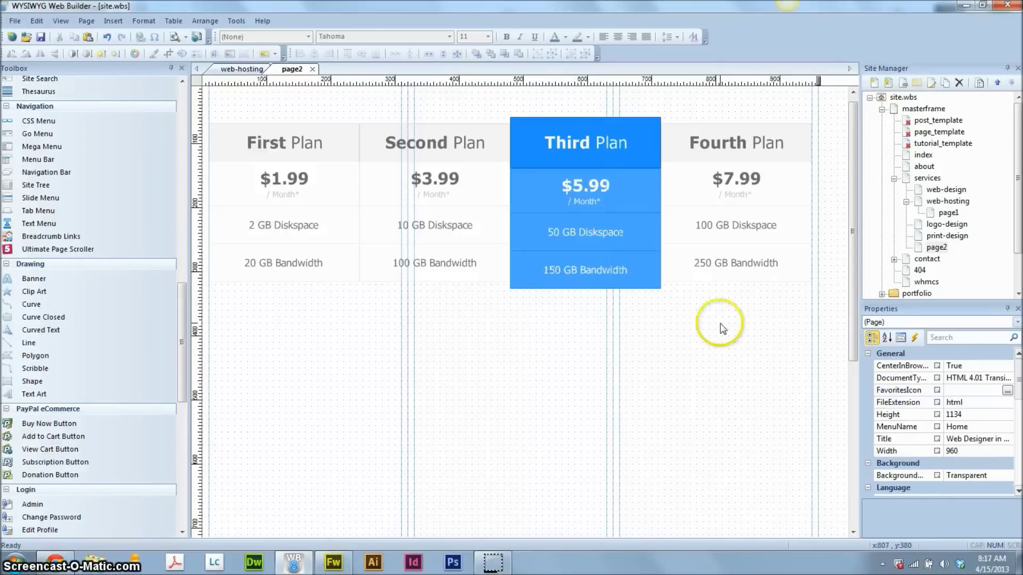
pyautogui.moveTo(754, 308); pyautogui.dragTo(272, 270)
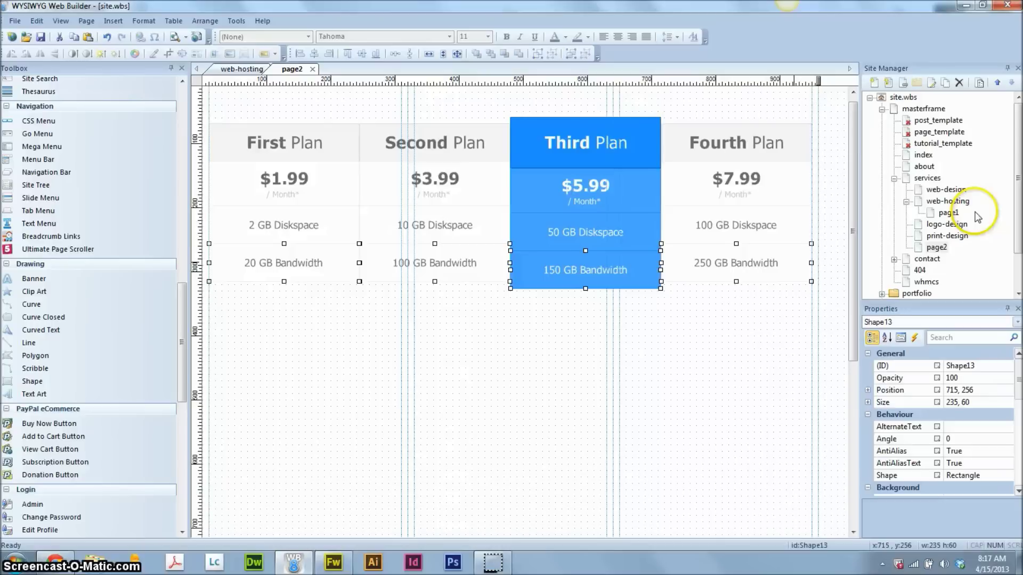
# Step: Paste a copy of the bandwidth row and nudge it into place below the table
pyautogui.hotkey('ctrl', 'v')
pyautogui.press('Down')
pyautogui.press('Down')
pyautogui.press('Down')
pyautogui.press('Down')
pyautogui.press('Down')
pyautogui.press('Down')
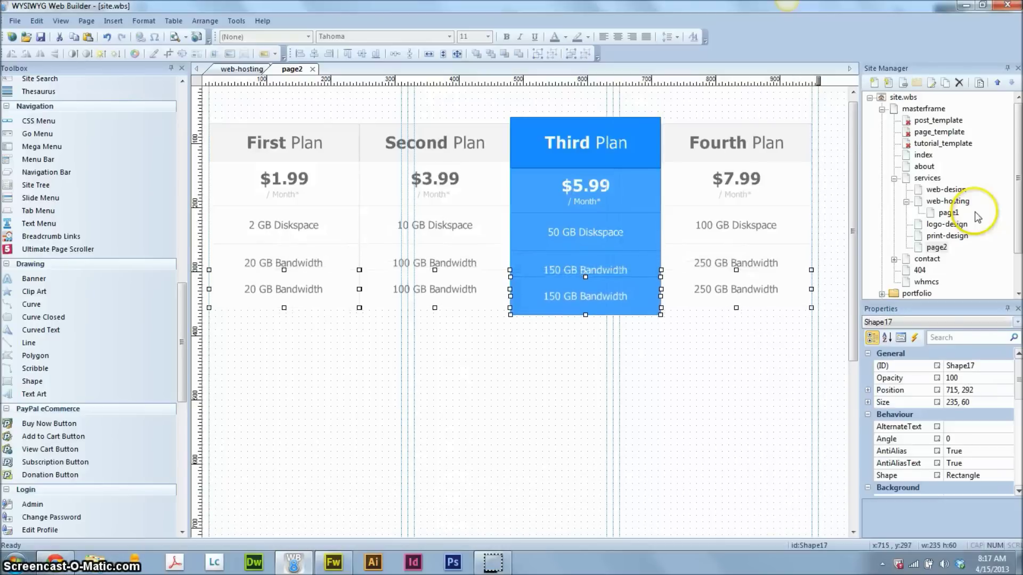
pyautogui.press('Down')
pyautogui.press('Down')
pyautogui.press('Down')
pyautogui.press('Down')
pyautogui.press('Down')
pyautogui.press('Down')
pyautogui.press('Down')
pyautogui.press('Down')
pyautogui.press('Down')
pyautogui.press('Down')
pyautogui.press('Down')
pyautogui.press('Down')
pyautogui.press('Down')
pyautogui.press('Down')
pyautogui.press('Down')
pyautogui.press('Down')
pyautogui.press('Down')
pyautogui.press('Down')
pyautogui.press('Down')
pyautogui.press('Down')
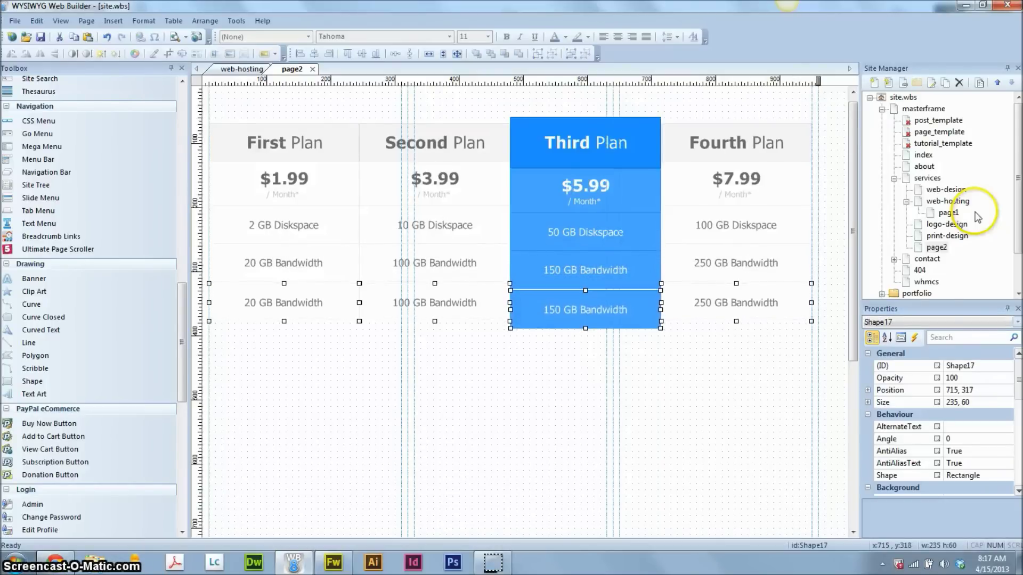
pyautogui.press('Up')
pyautogui.press('Up')
pyautogui.press('Up')
pyautogui.click(298, 352)
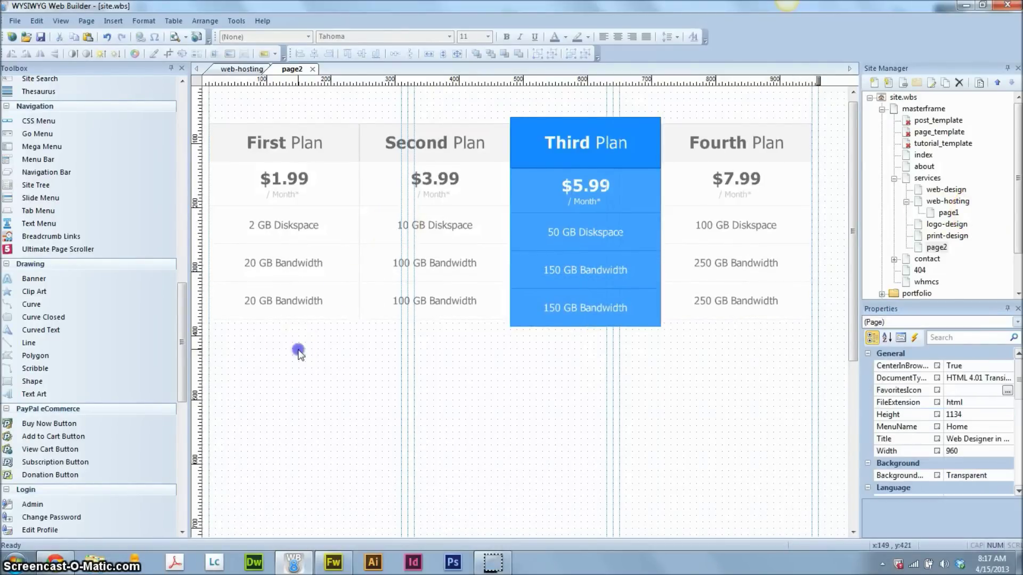
# Step: Set the First and Second Plan copied cells to 235 by 100
pyautogui.click(319, 304)
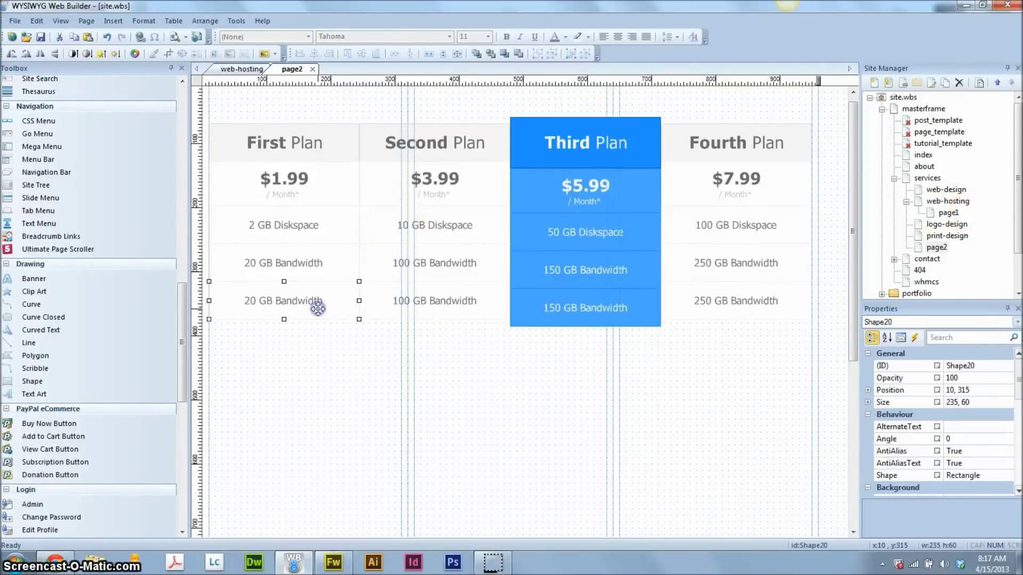
pyautogui.doubleClick(965, 403)
pyautogui.press('Return')
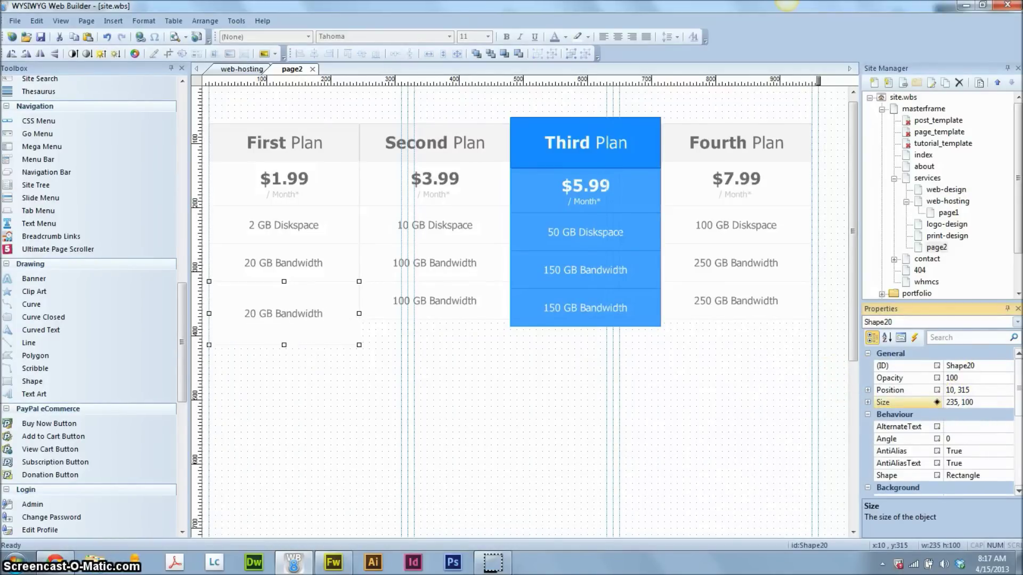
pyautogui.click(482, 318)
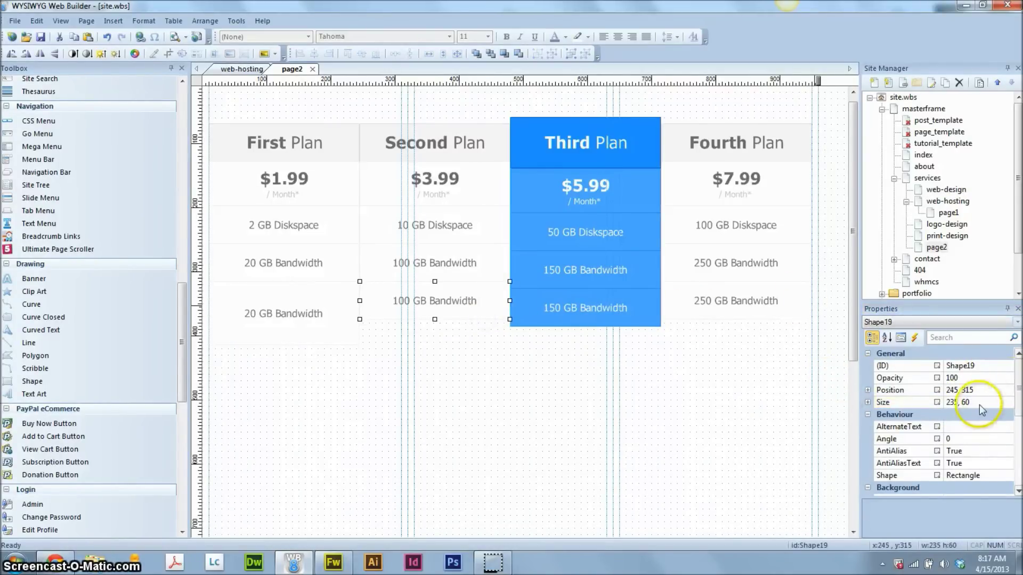
pyautogui.doubleClick(964, 403)
pyautogui.write('100')
pyautogui.press('Return')
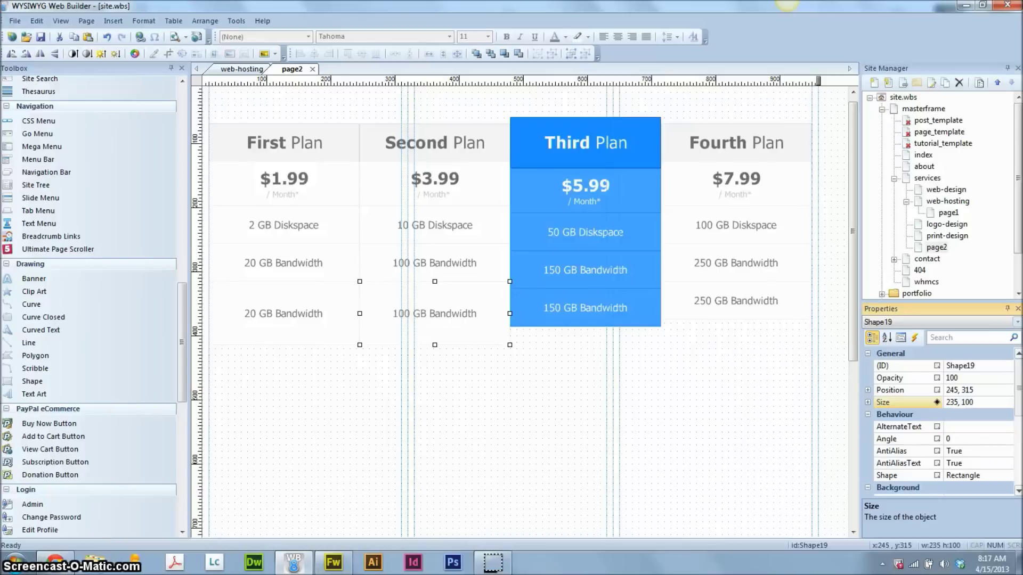
# Step: Set the Third and Fourth Plan copied cells to 235 by 100
pyautogui.click(656, 306)
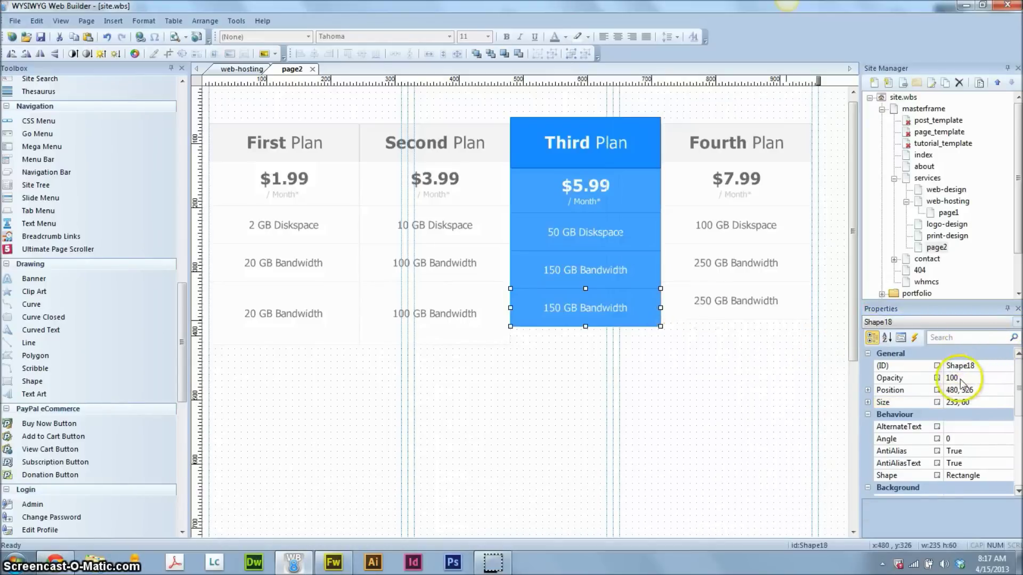
pyautogui.doubleClick(965, 403)
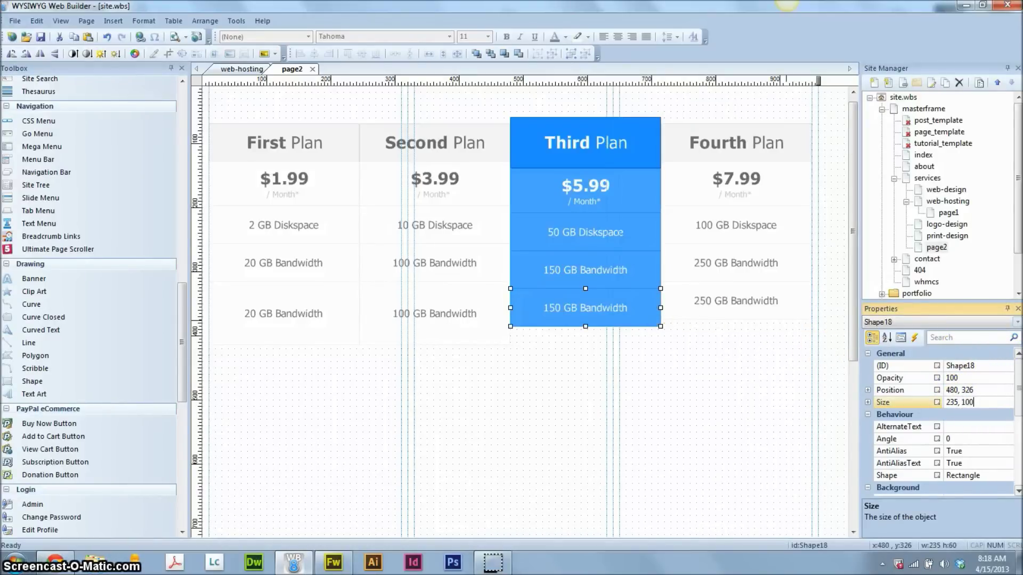
pyautogui.write('100')
pyautogui.press('Return')
pyautogui.click(714, 300)
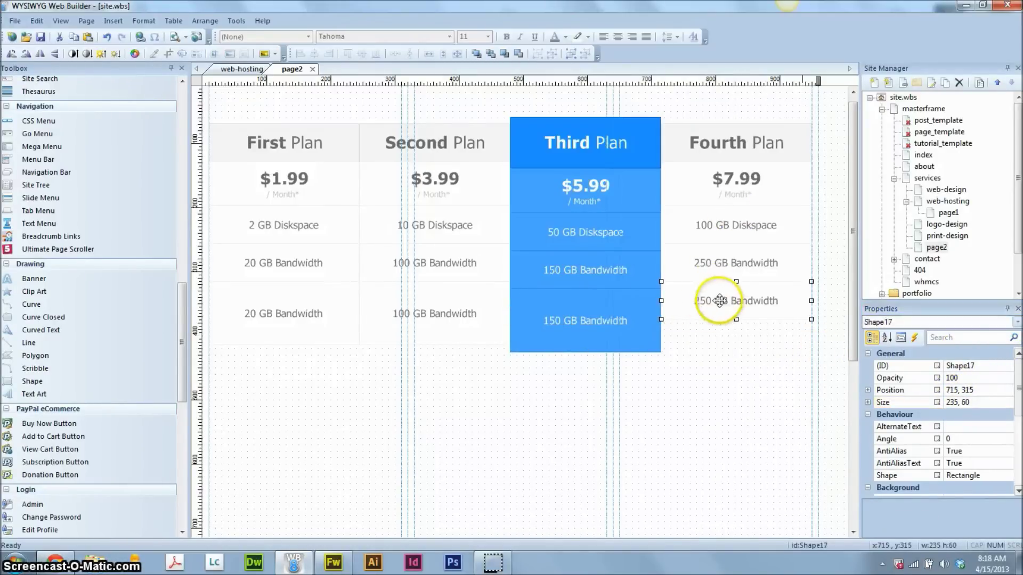
pyautogui.doubleClick(964, 403)
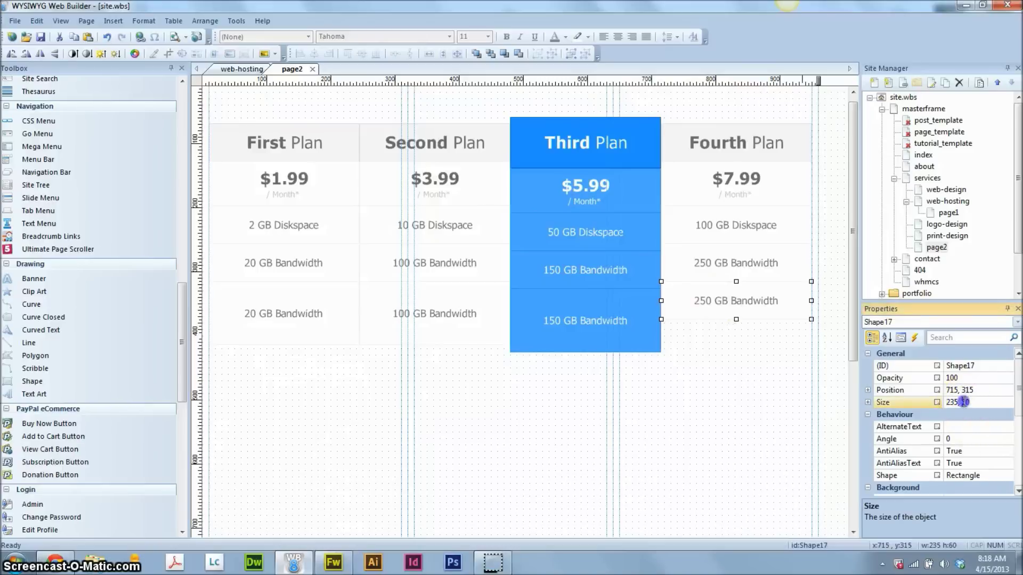
pyautogui.write('100')
pyautogui.press('Return')
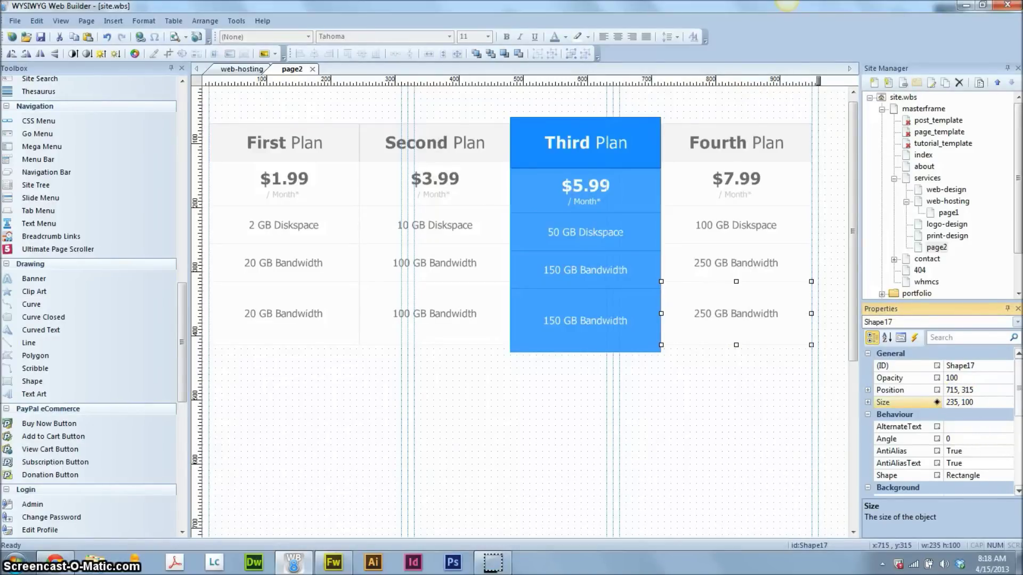
pyautogui.doubleClick(264, 315)
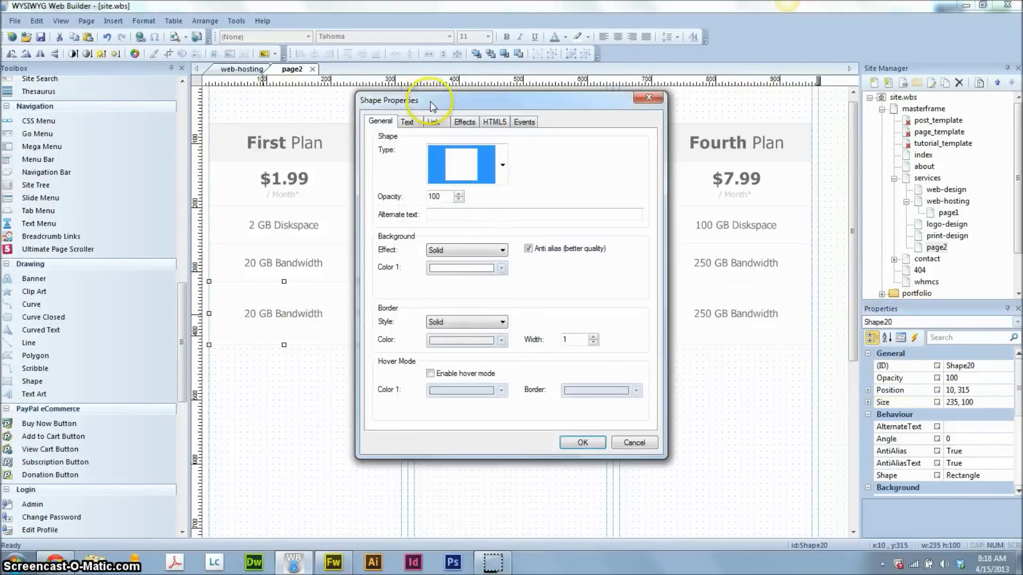
# Step: Delete the bandwidth text from the First and Second Plan bottom cells
pyautogui.click(407, 122)
pyautogui.press('Delete')
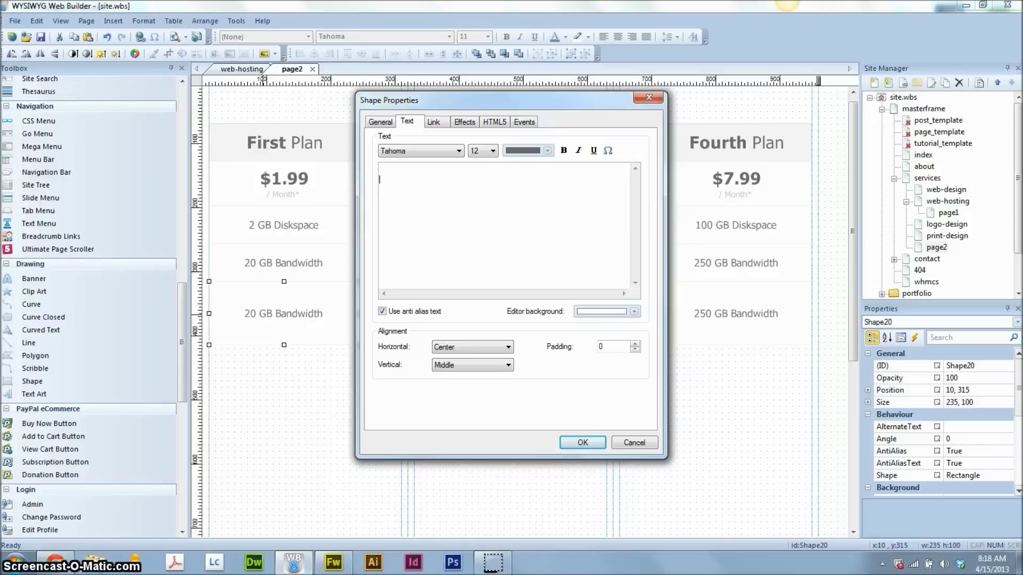
pyautogui.click(582, 443)
pyautogui.click(413, 295)
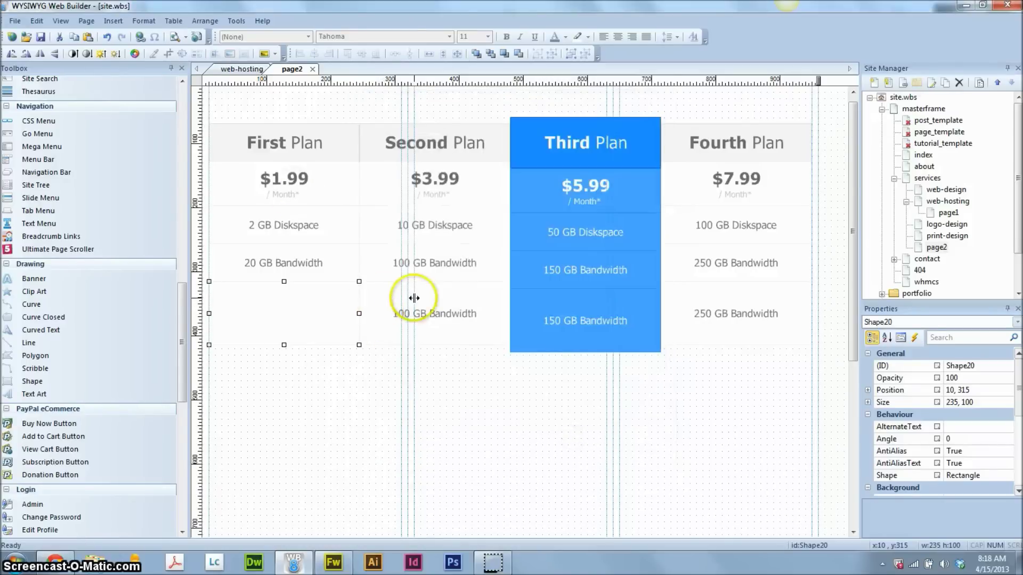
pyautogui.doubleClick(458, 310)
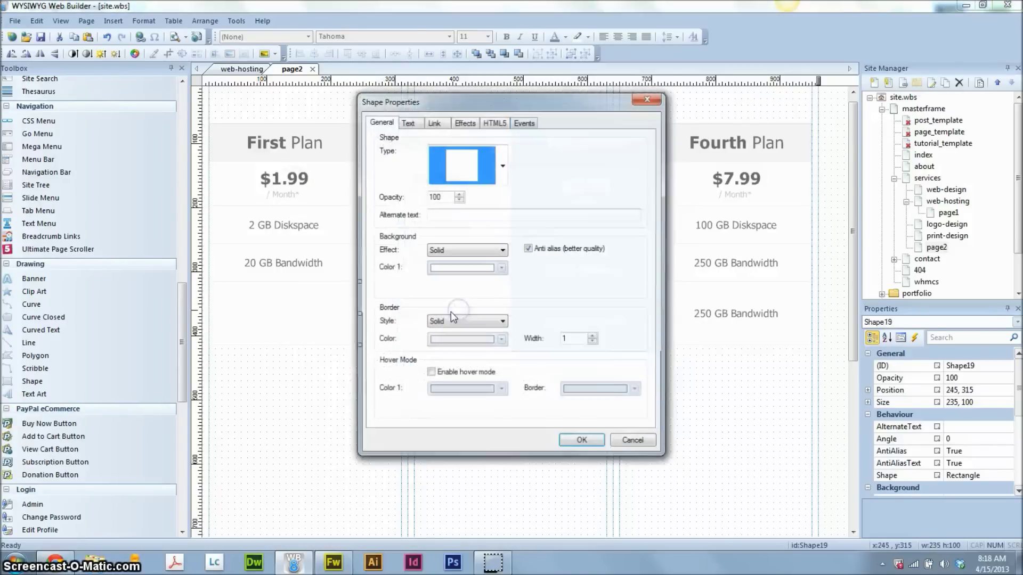
pyautogui.click(411, 128)
pyautogui.moveTo(565, 197); pyautogui.dragTo(287, 187)
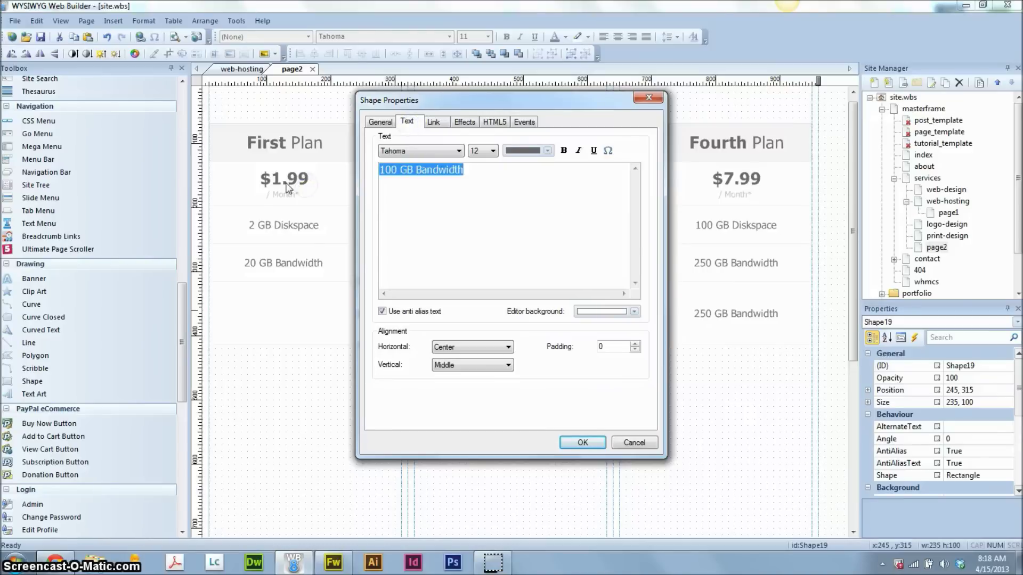
pyautogui.press('Delete')
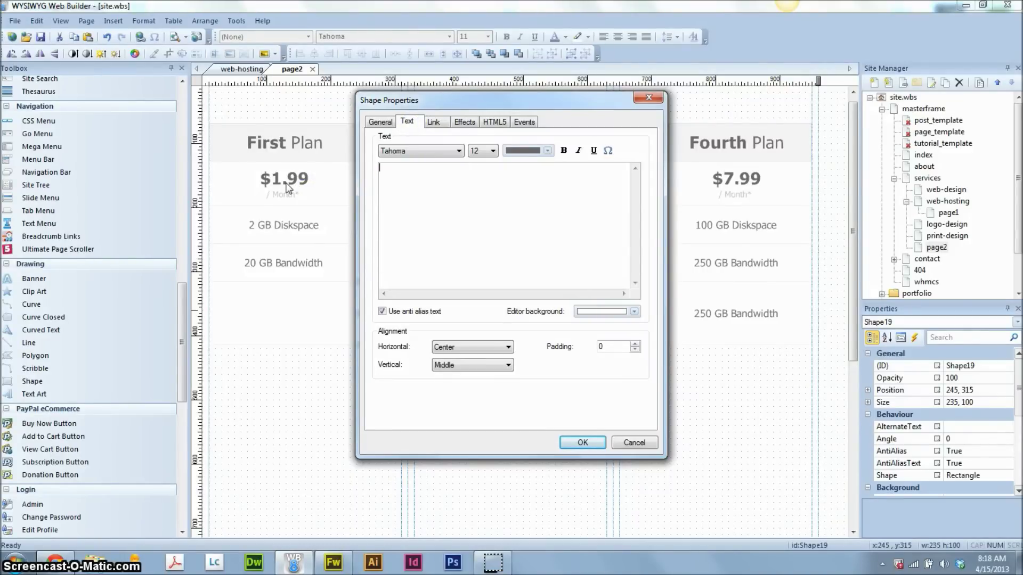
pyautogui.click(582, 442)
# Step: Empty the Third and Fourth Plan bottom cells, then draw a new 100×100 shape below the table
pyautogui.doubleClick(593, 313)
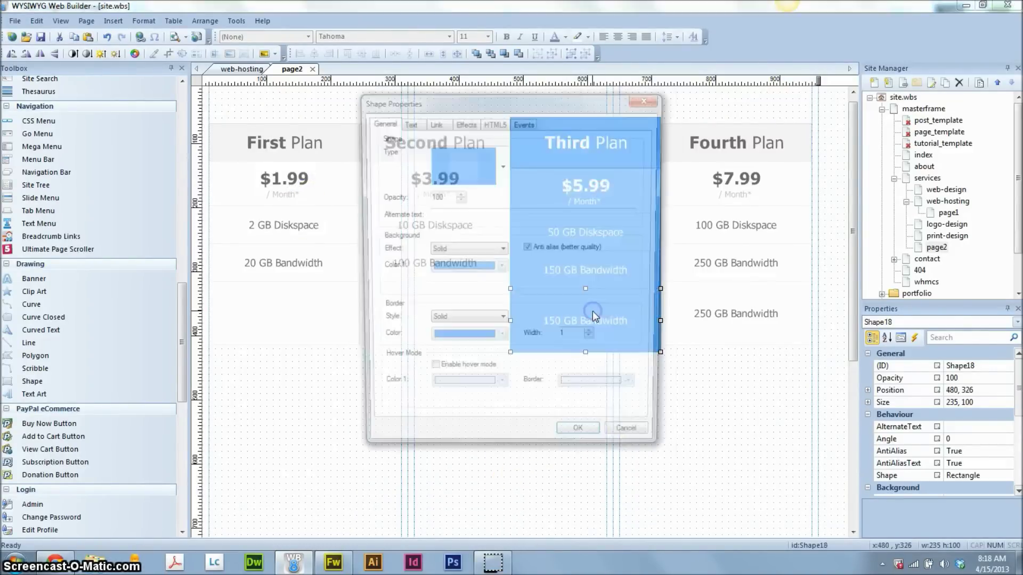
pyautogui.click(407, 122)
pyautogui.moveTo(450, 171); pyautogui.dragTo(303, 174)
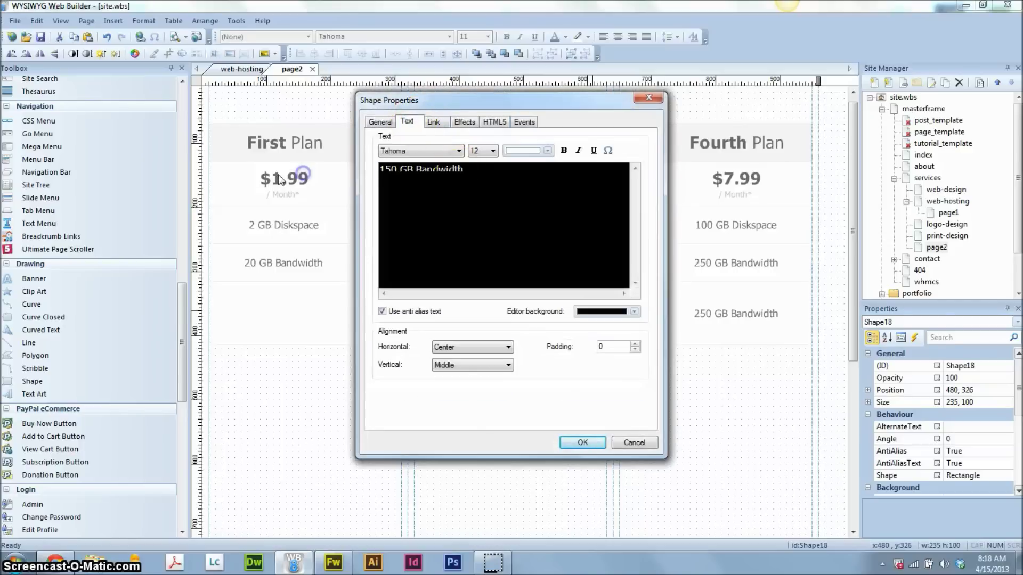
pyautogui.press('Delete')
pyautogui.click(567, 442)
pyautogui.click(730, 329)
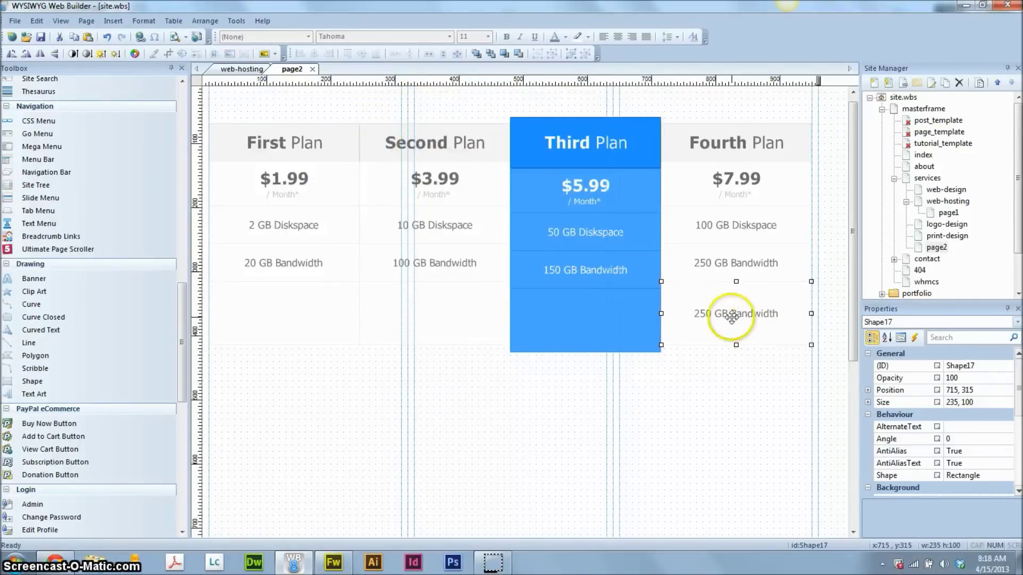
pyautogui.doubleClick(714, 313)
pyautogui.click(406, 123)
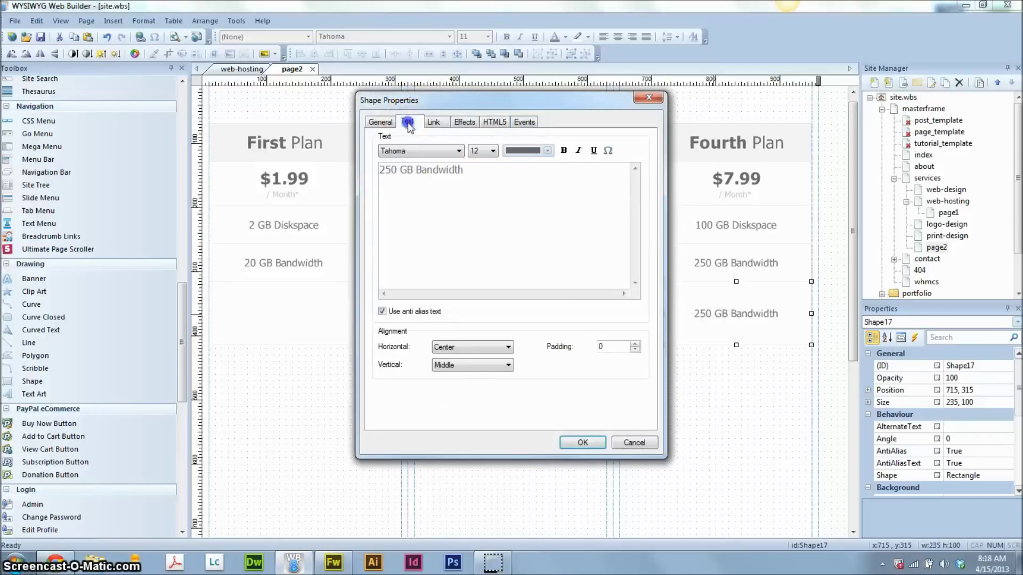
pyautogui.moveTo(472, 194); pyautogui.dragTo(288, 162)
pyautogui.press('Delete')
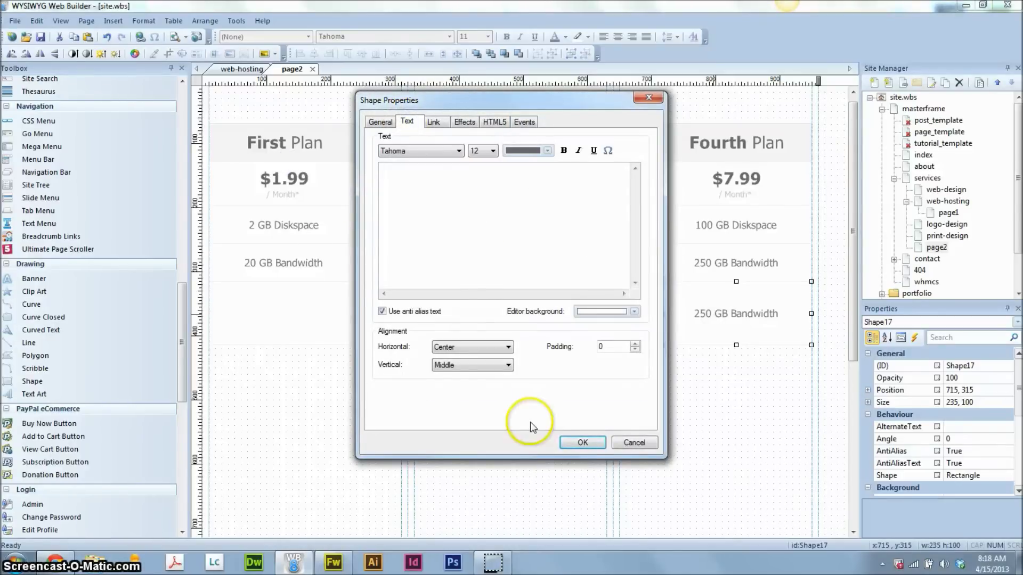
pyautogui.click(582, 443)
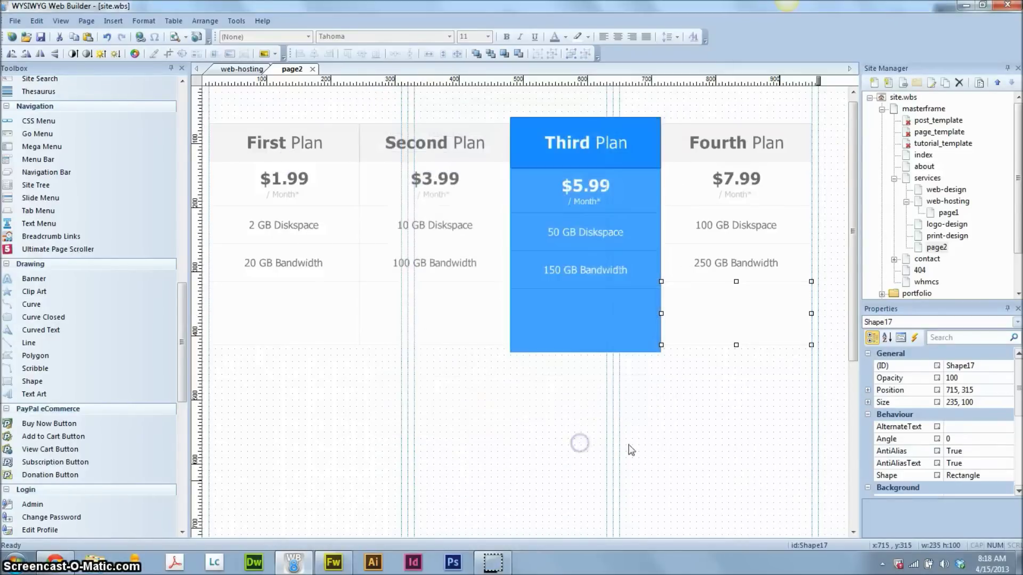
pyautogui.click(375, 423)
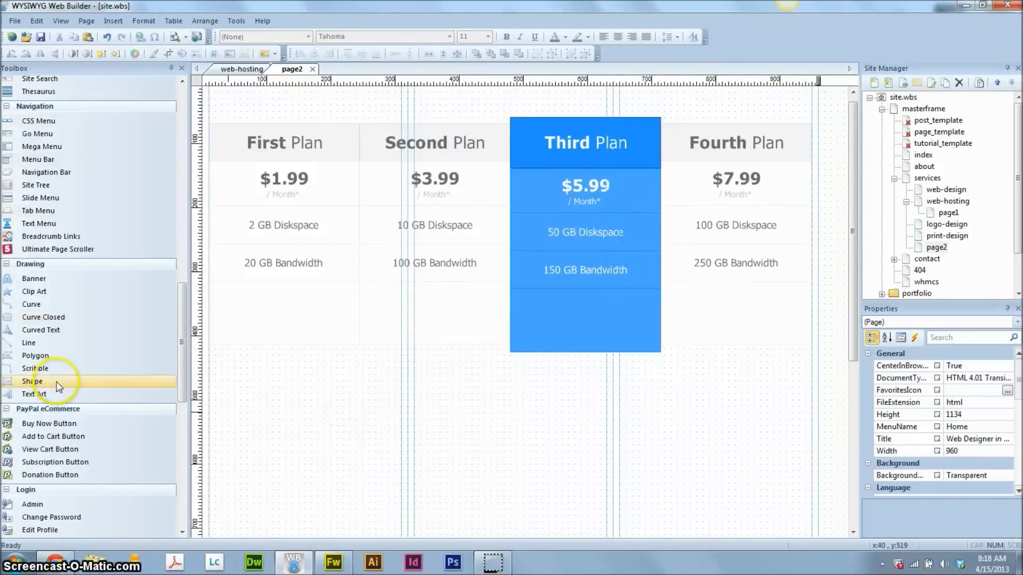
pyautogui.moveTo(59, 386); pyautogui.dragTo(247, 394)
# Step: Make the new shape an anti-aliased rounded rectangle
pyautogui.doubleClick(284, 431)
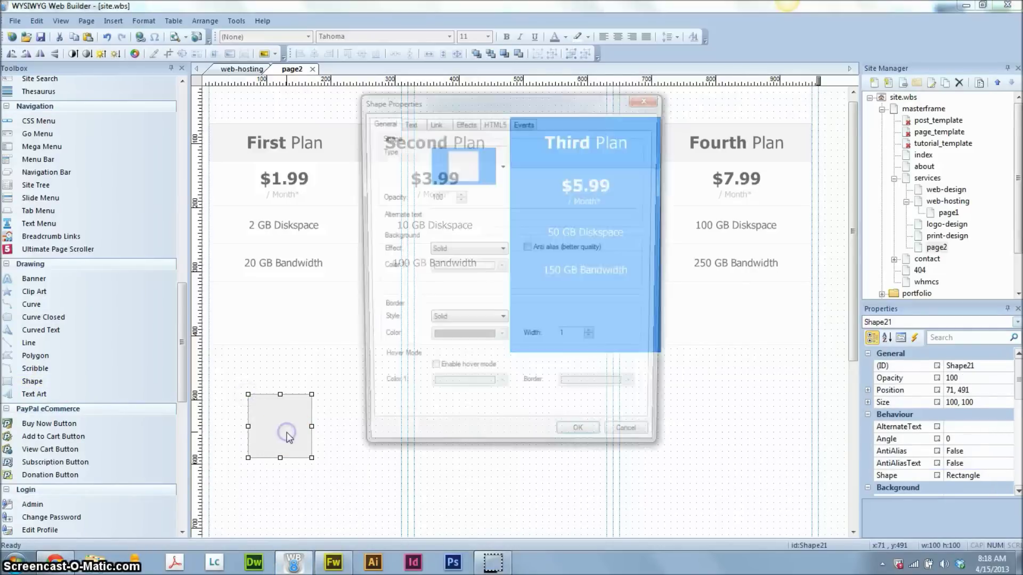
pyautogui.click(498, 166)
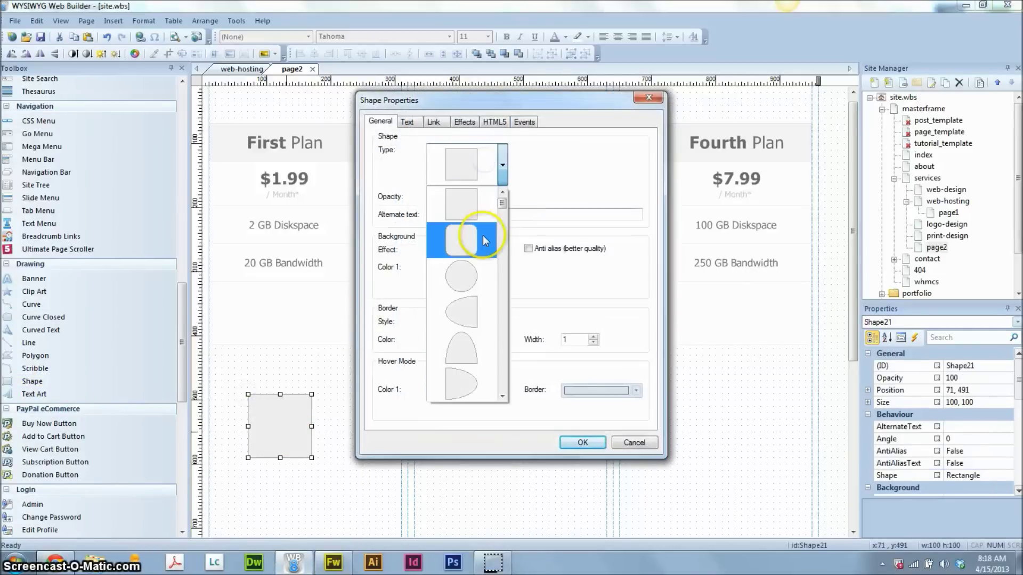
pyautogui.click(461, 240)
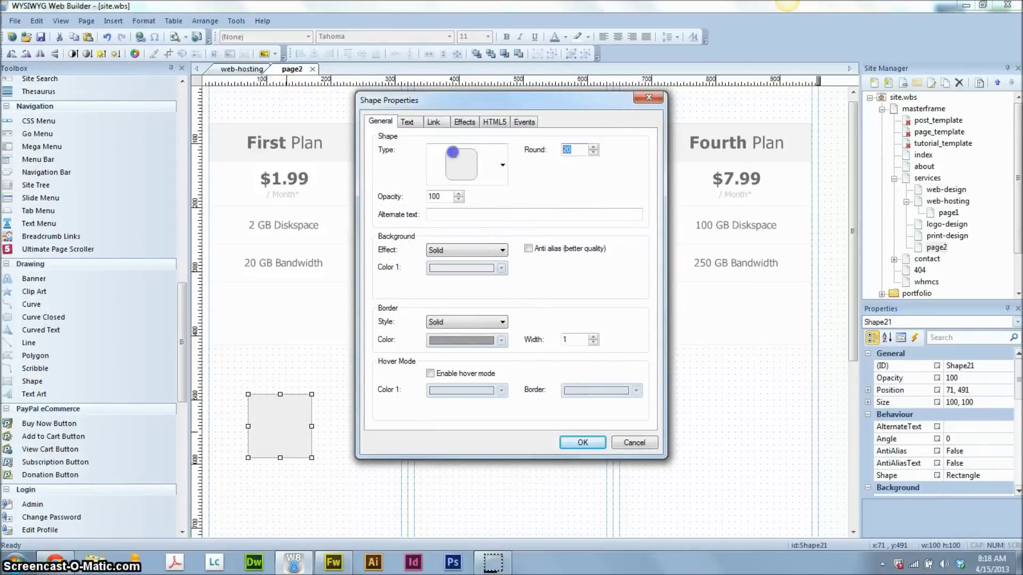
pyautogui.click(557, 250)
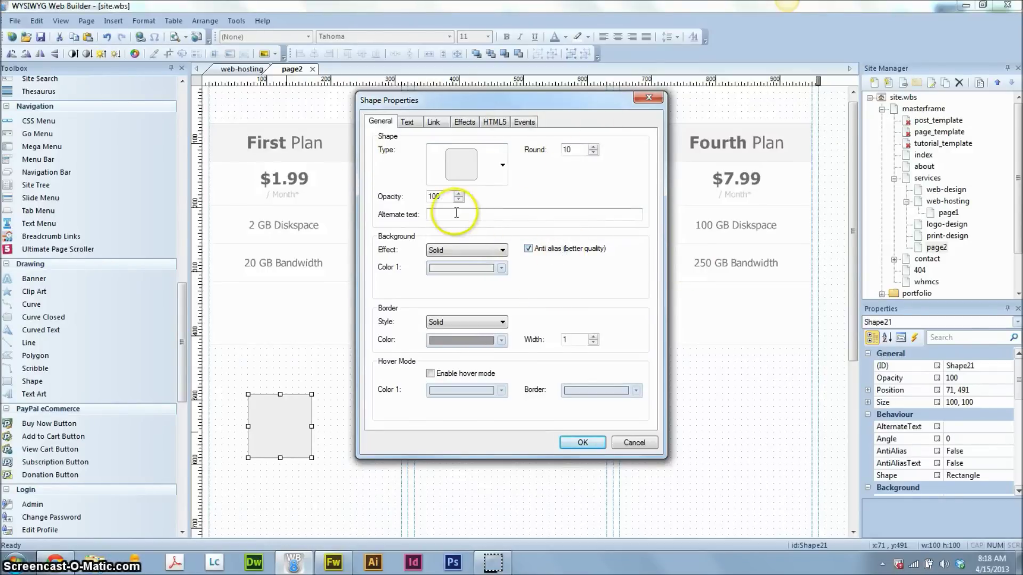
# Step: Fill the shape with a dark-to-lighter blue gradient
pyautogui.click(453, 251)
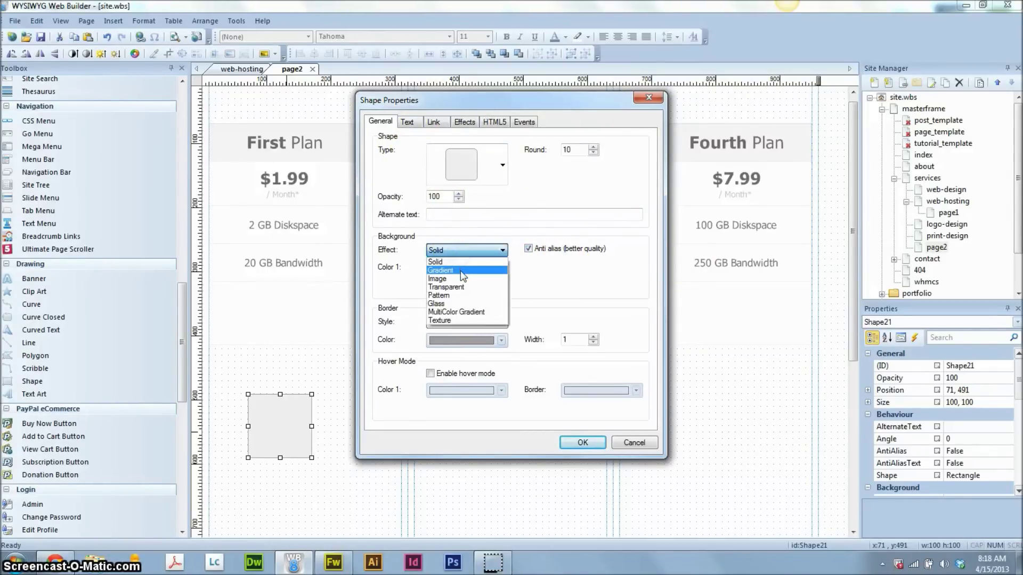
pyautogui.click(460, 270)
pyautogui.click(460, 271)
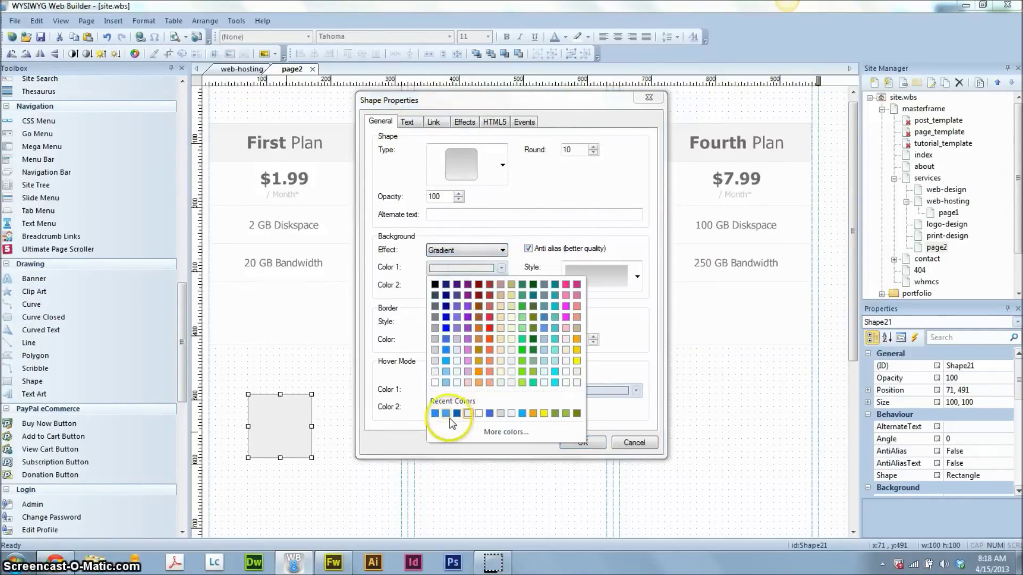
pyautogui.click(446, 415)
pyautogui.click(465, 286)
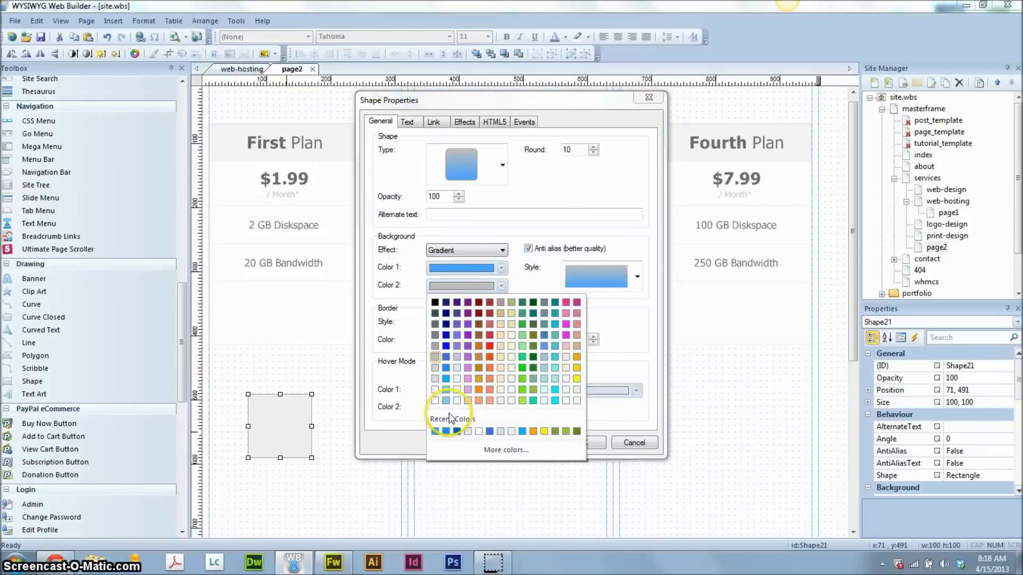
pyautogui.click(457, 432)
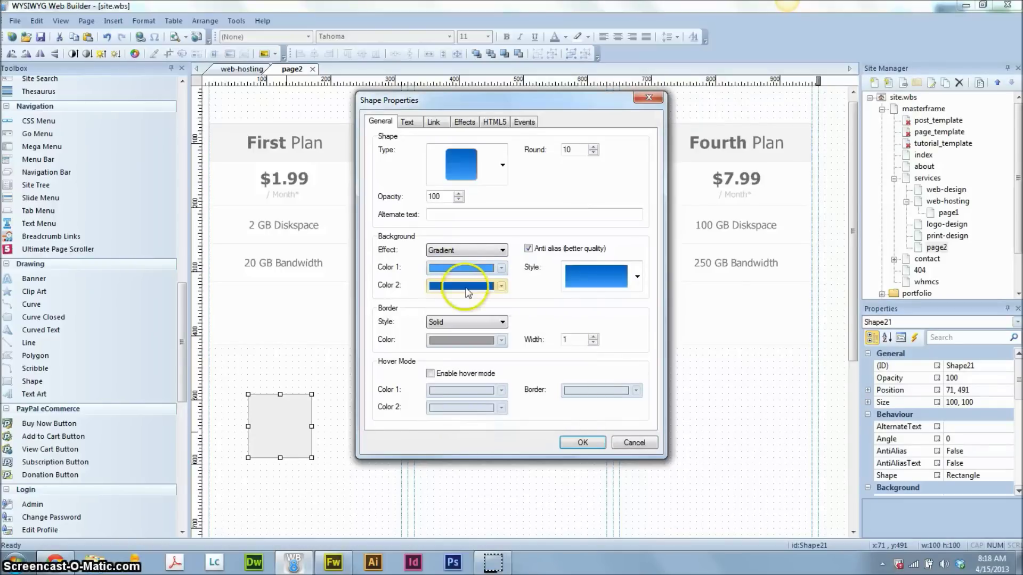
pyautogui.click(462, 270)
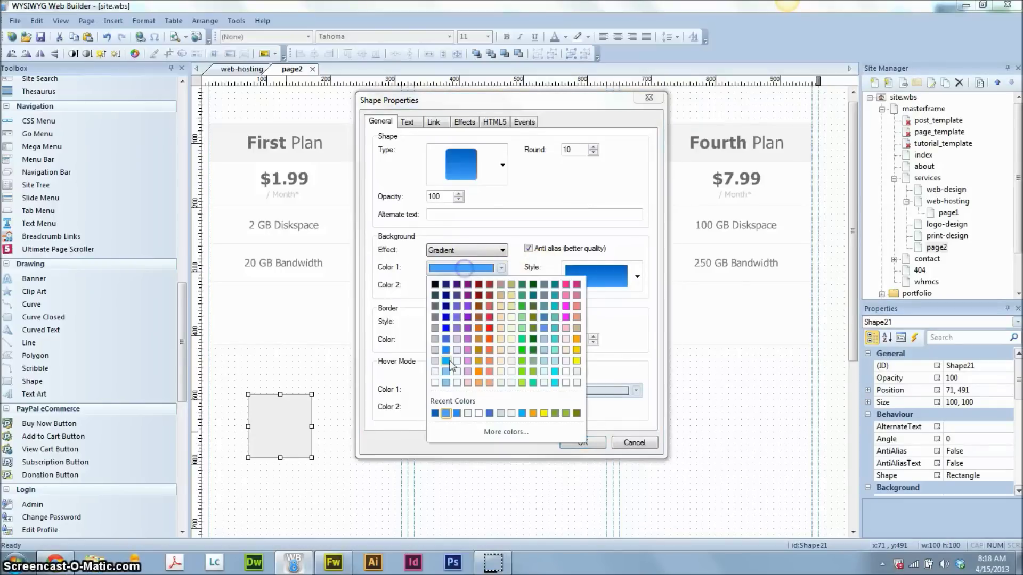
pyautogui.click(435, 413)
pyautogui.click(497, 286)
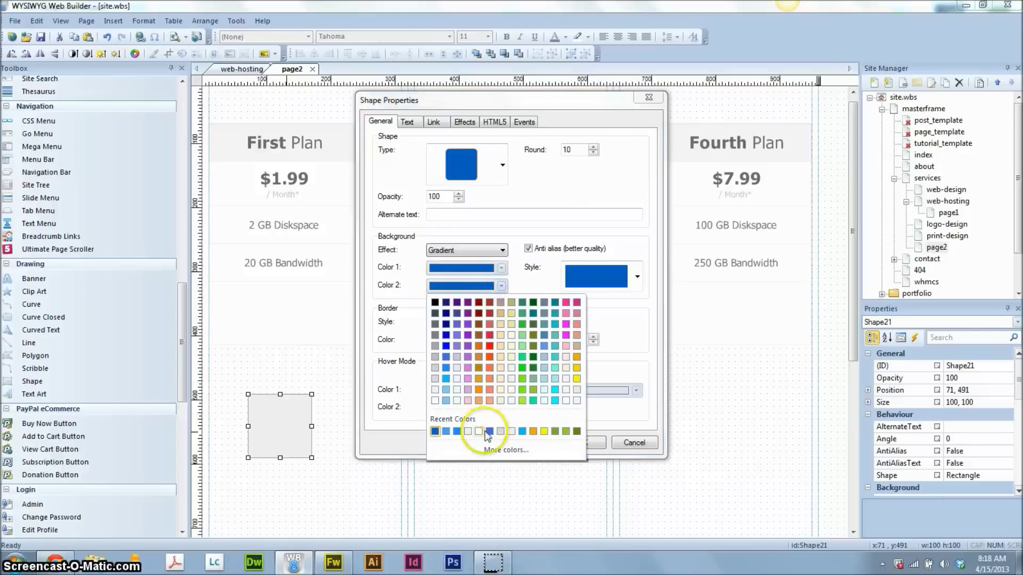
pyautogui.click(457, 431)
# Step: Give the shape a dark-blue border and enable hover mode with dark-blue hover colours and border
pyautogui.click(474, 340)
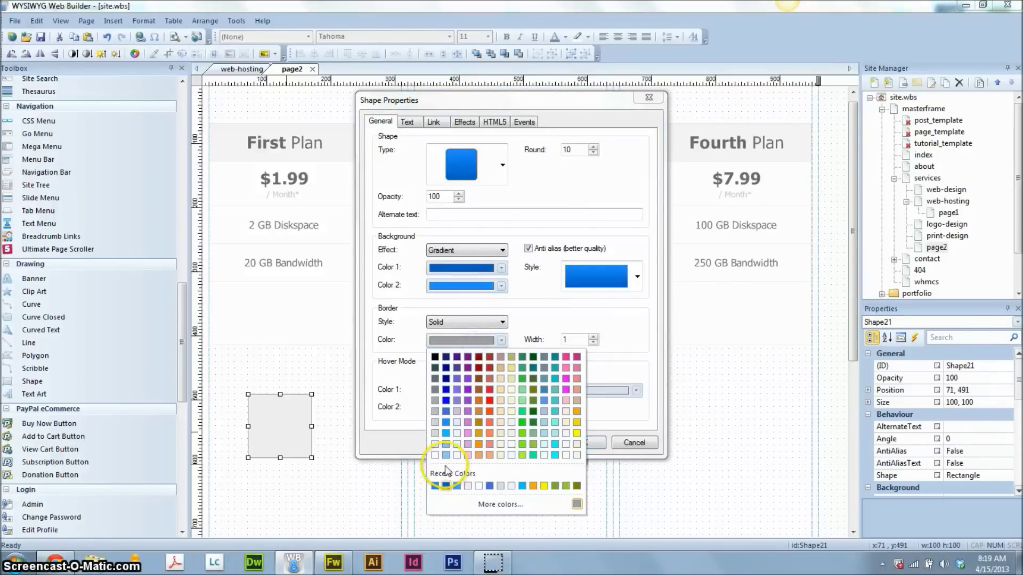
pyautogui.click(457, 485)
pyautogui.click(430, 373)
pyautogui.click(454, 391)
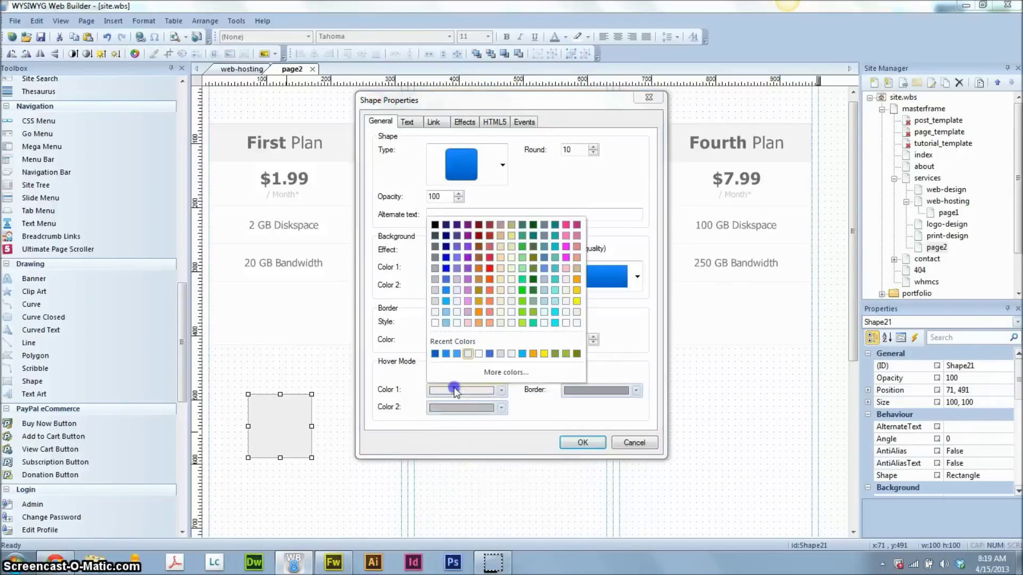
pyautogui.click(435, 354)
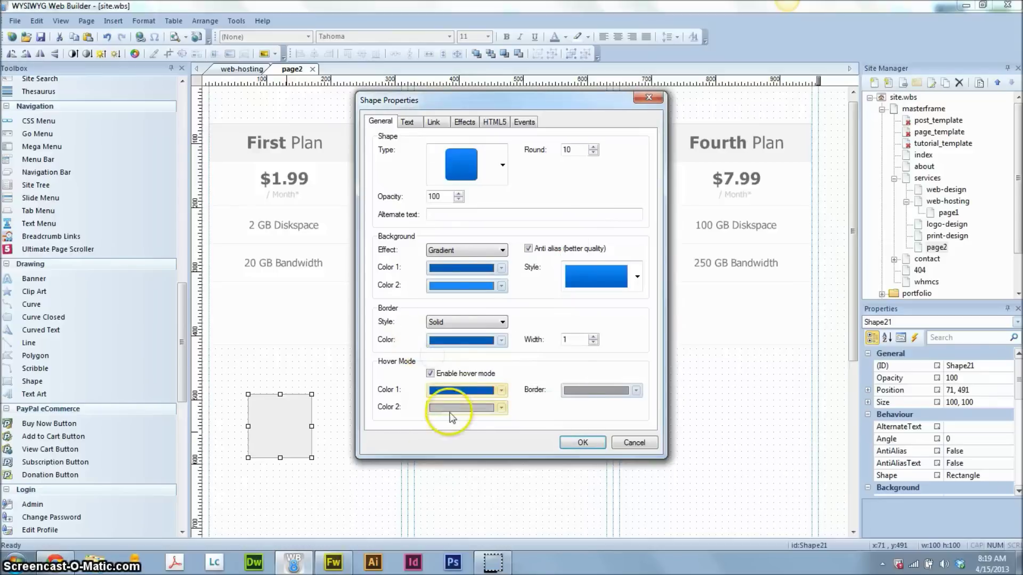
pyautogui.click(462, 407)
pyautogui.click(434, 371)
pyautogui.click(566, 390)
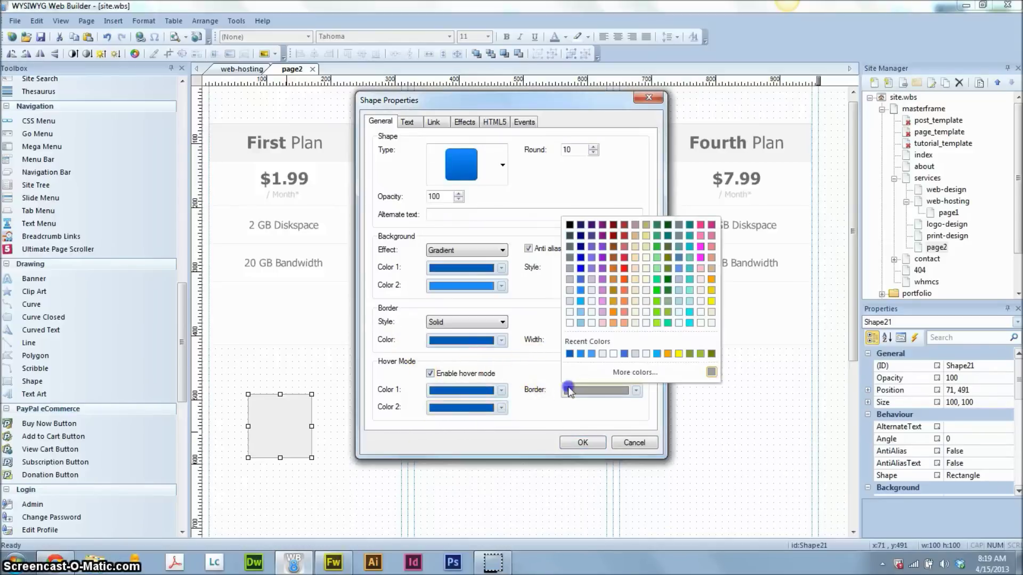
pyautogui.click(569, 353)
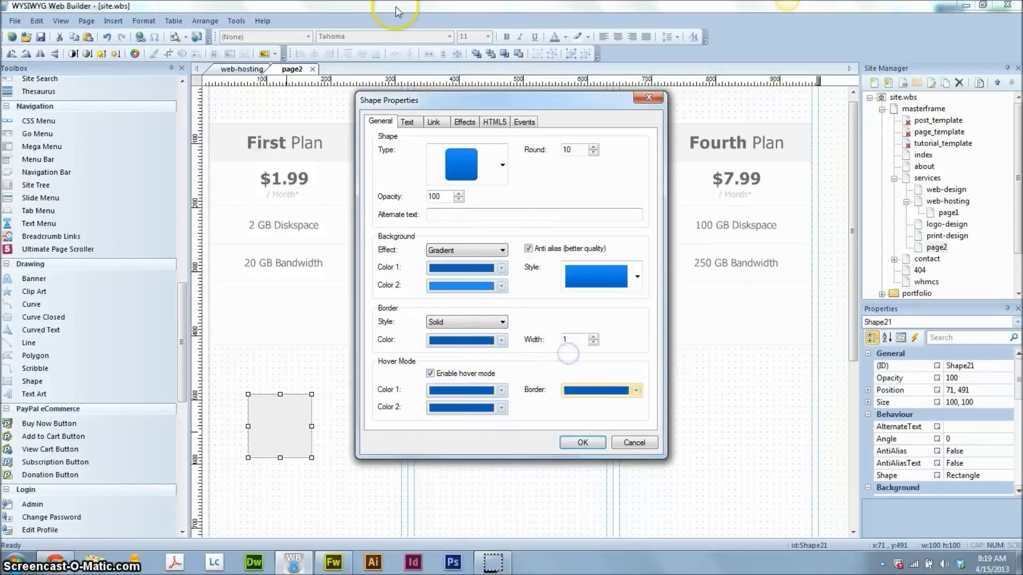
pyautogui.click(408, 123)
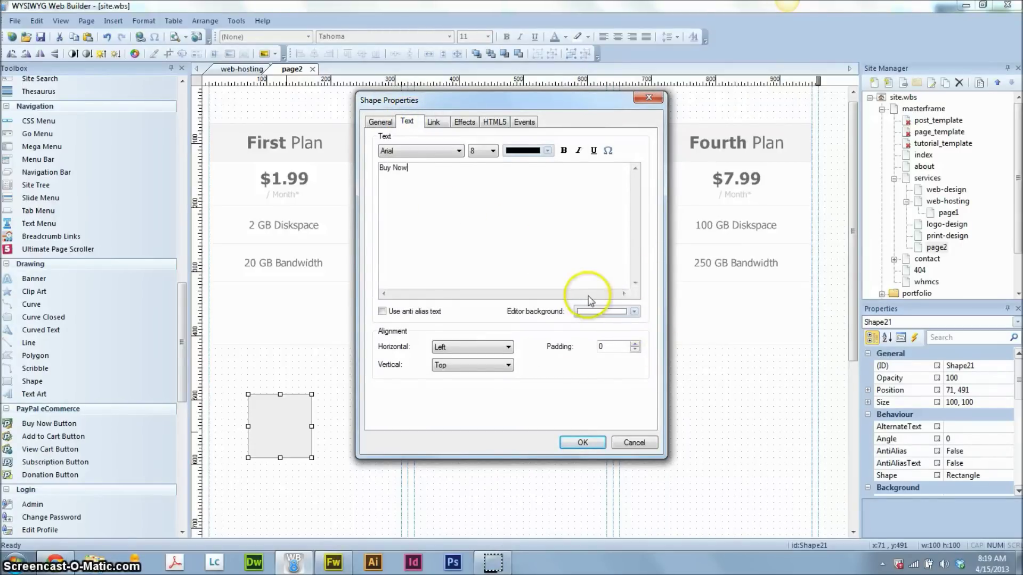
# Step: Switch the text editor background to a bright blue to preview the white text
pyautogui.click(633, 312)
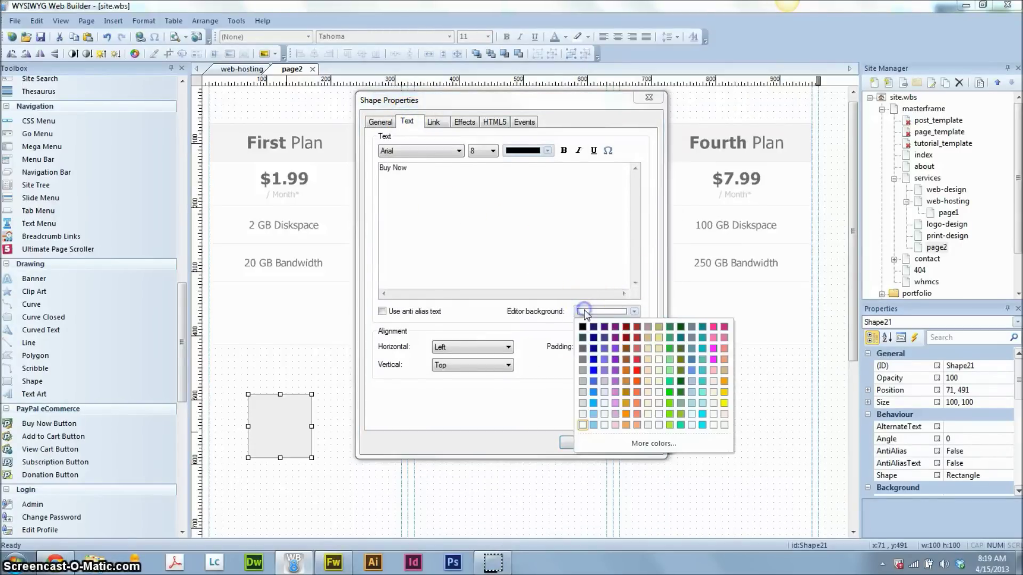
pyautogui.click(593, 390)
pyautogui.click(633, 312)
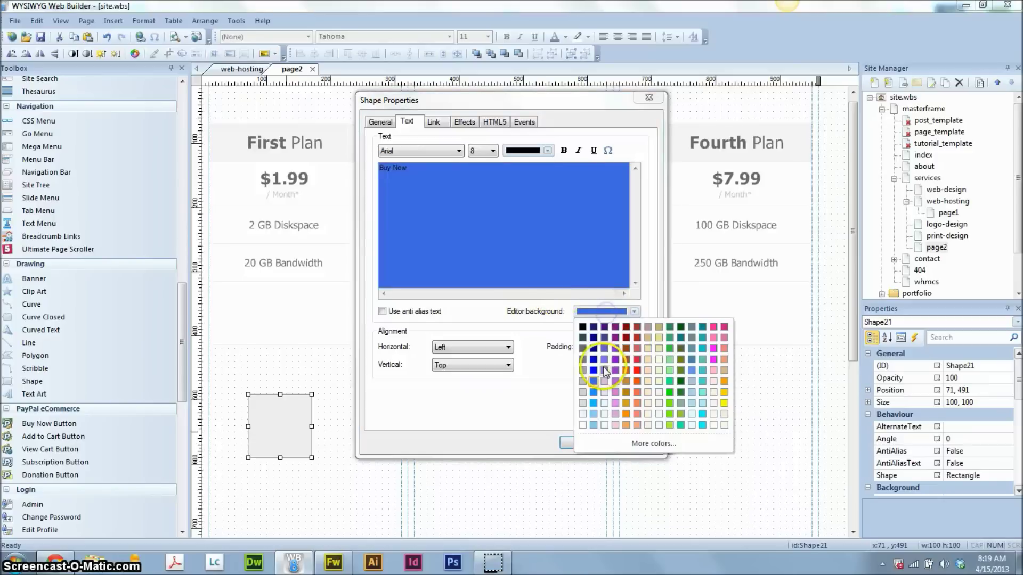
pyautogui.click(593, 394)
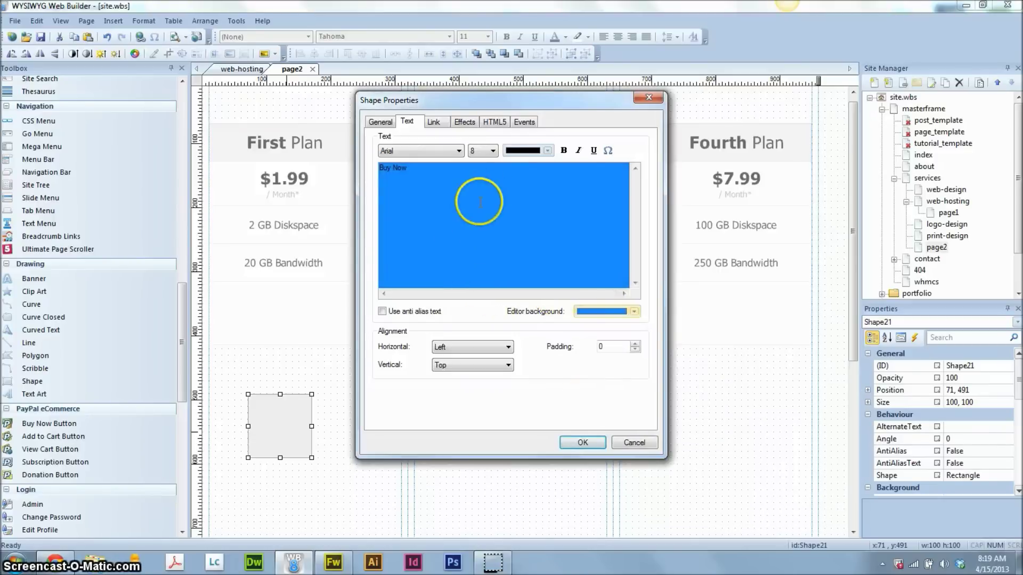
# Step: Format the Buy Now text as white Tahoma, size 16
pyautogui.moveTo(474, 200); pyautogui.dragTo(418, 158)
pyautogui.click(417, 152)
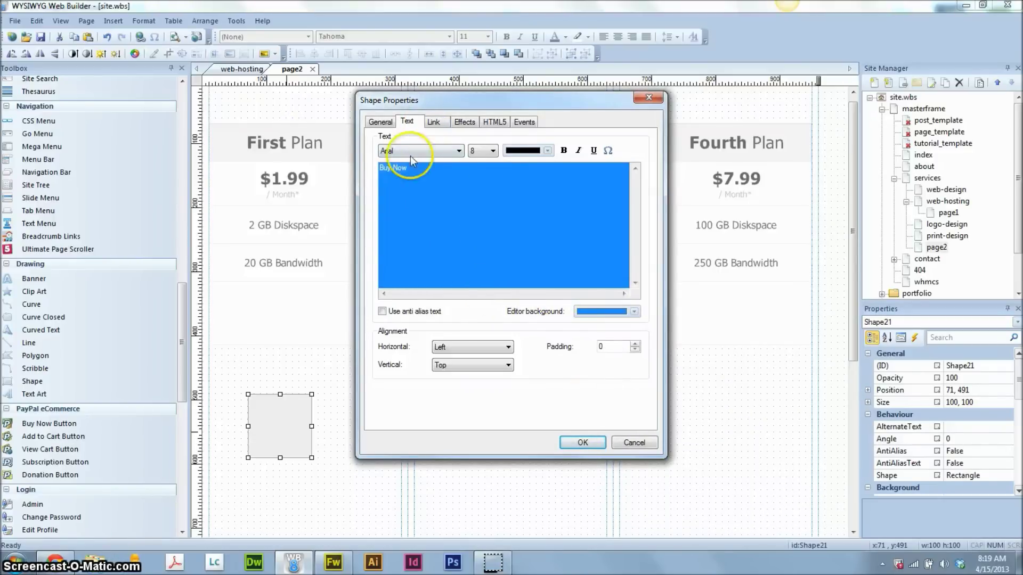
pyautogui.press('t')
pyautogui.press('Return')
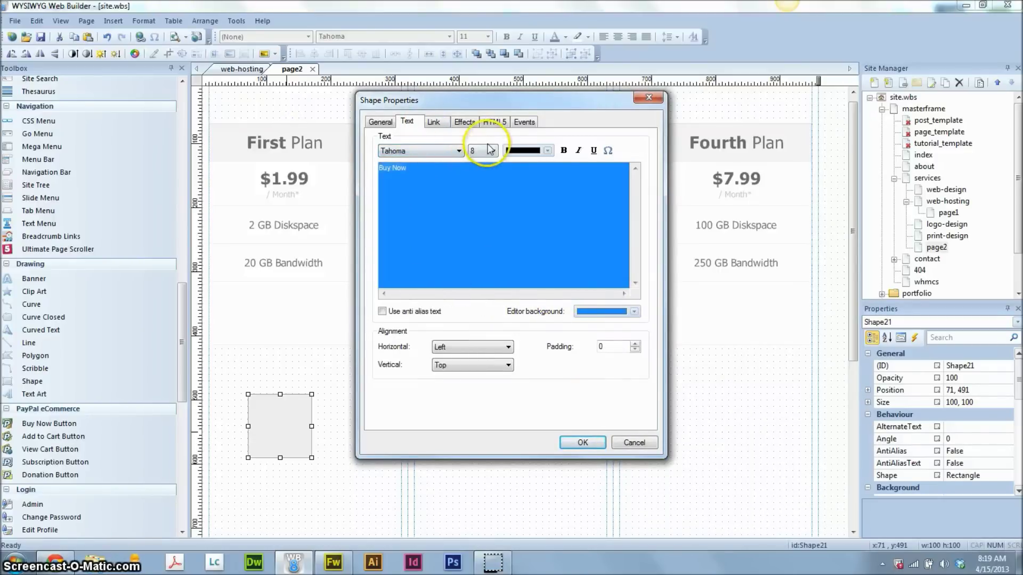
pyautogui.click(485, 151)
pyautogui.click(480, 213)
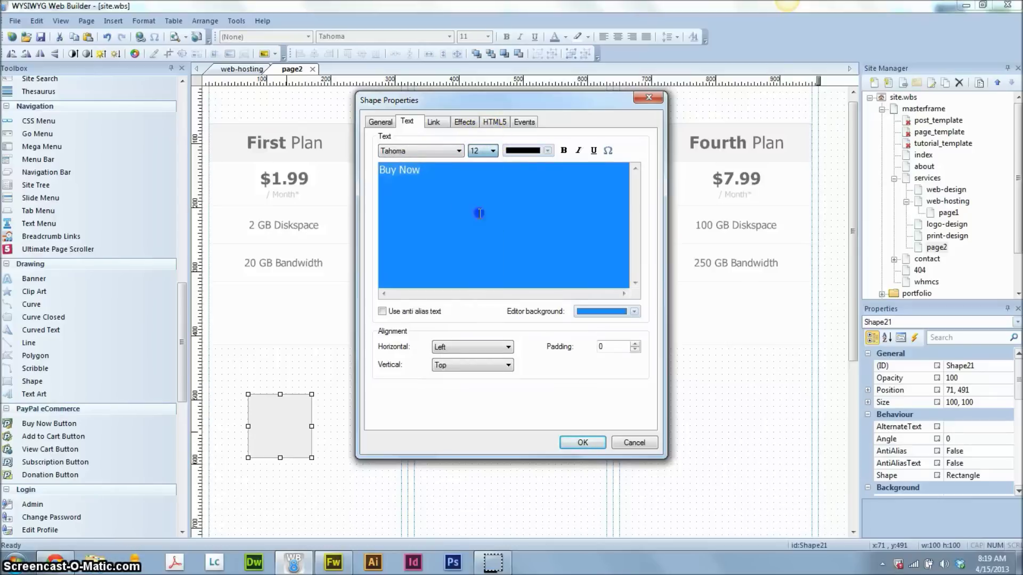
pyautogui.click(470, 154)
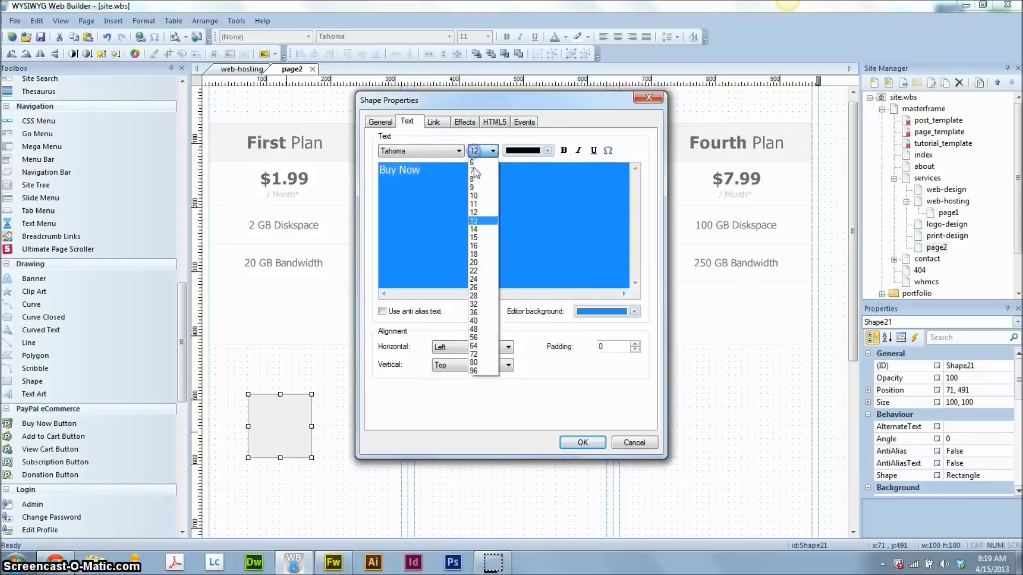
pyautogui.click(479, 246)
pyautogui.click(532, 154)
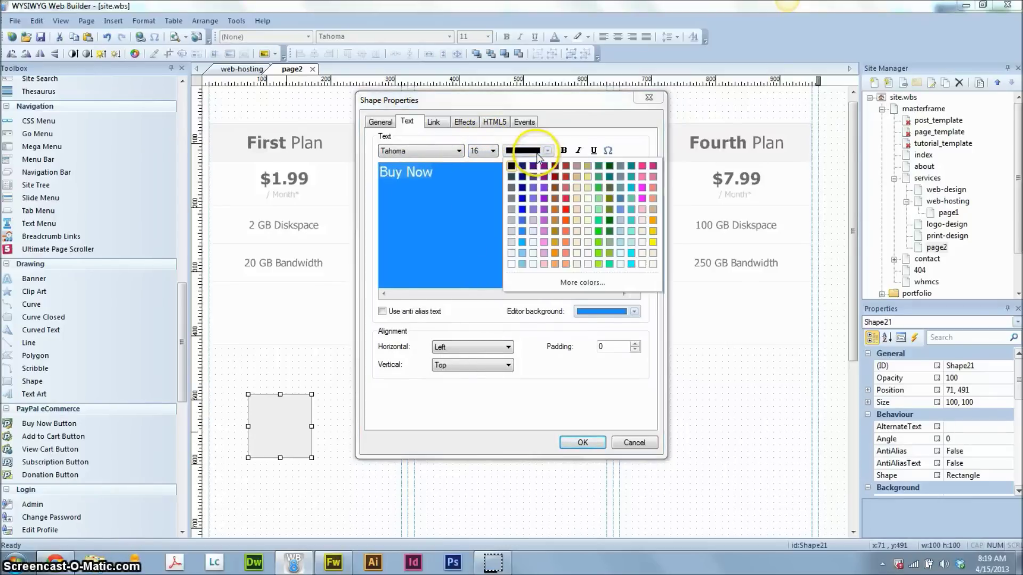
pyautogui.click(513, 264)
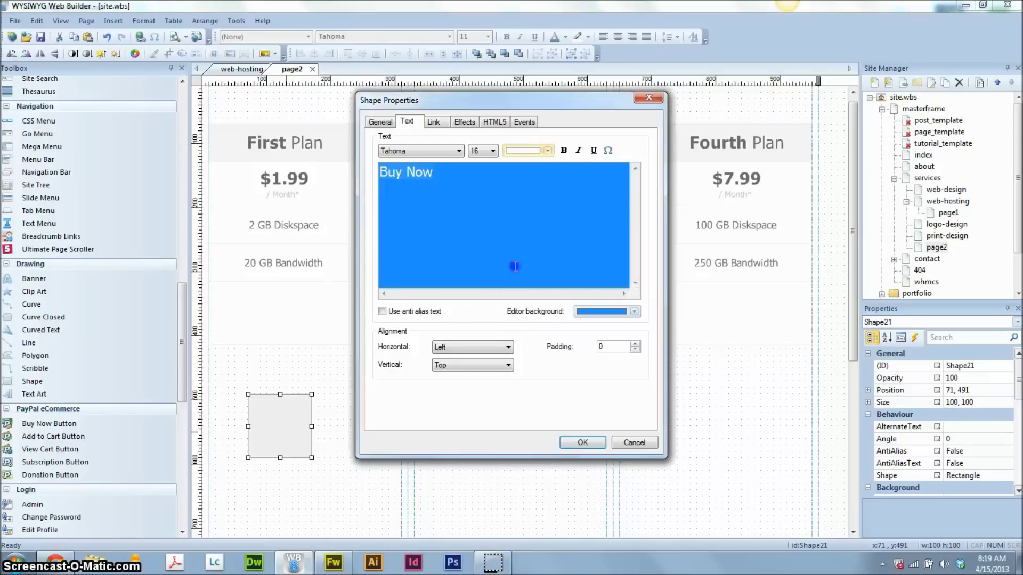
# Step: Turn on anti-aliased text, centre it horizontally and vertically, and apply the settings
pyautogui.click(424, 311)
pyautogui.click(450, 347)
pyautogui.click(451, 359)
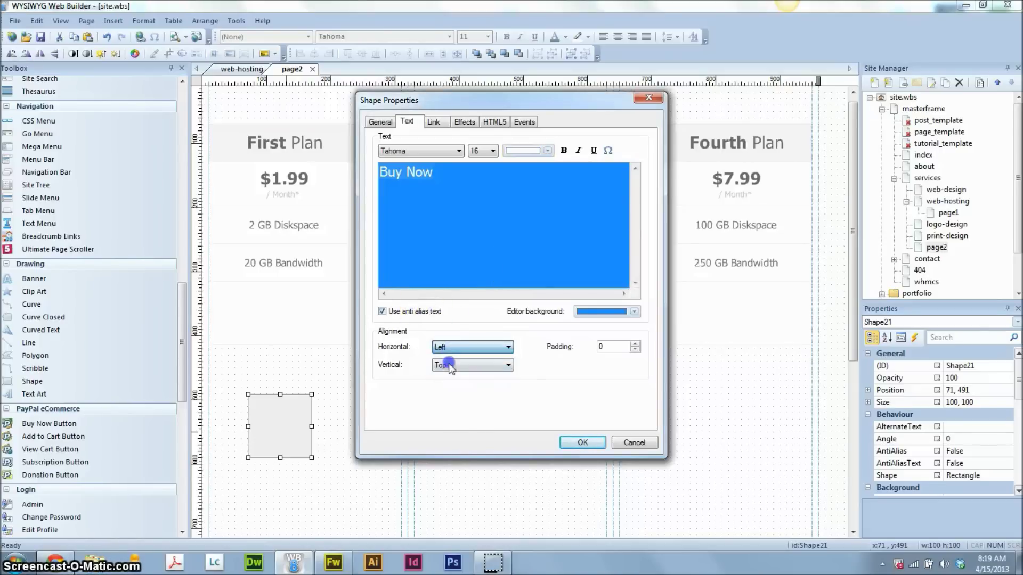
pyautogui.click(456, 366)
pyautogui.click(457, 365)
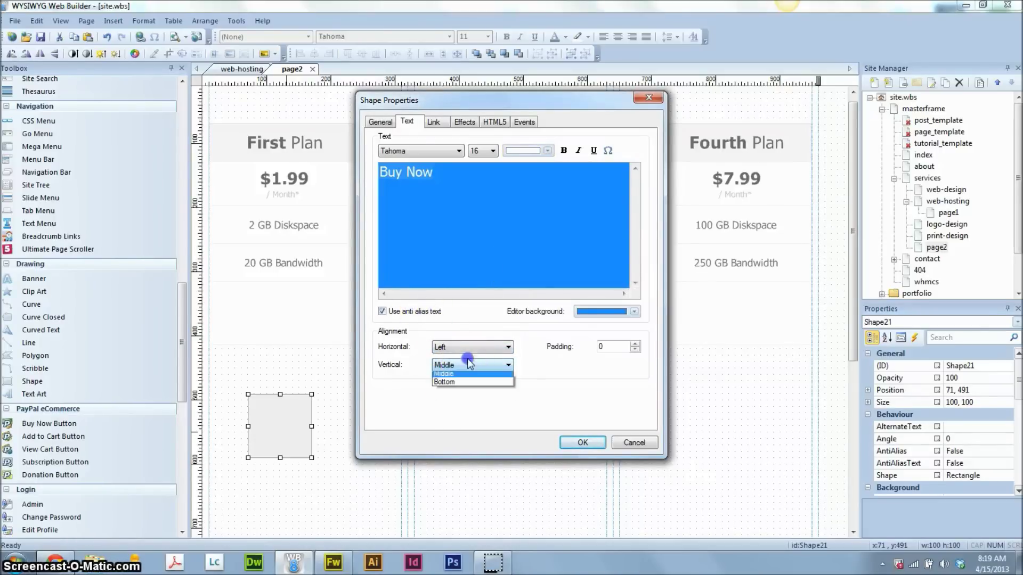
pyautogui.click(468, 365)
pyautogui.click(473, 347)
pyautogui.click(468, 368)
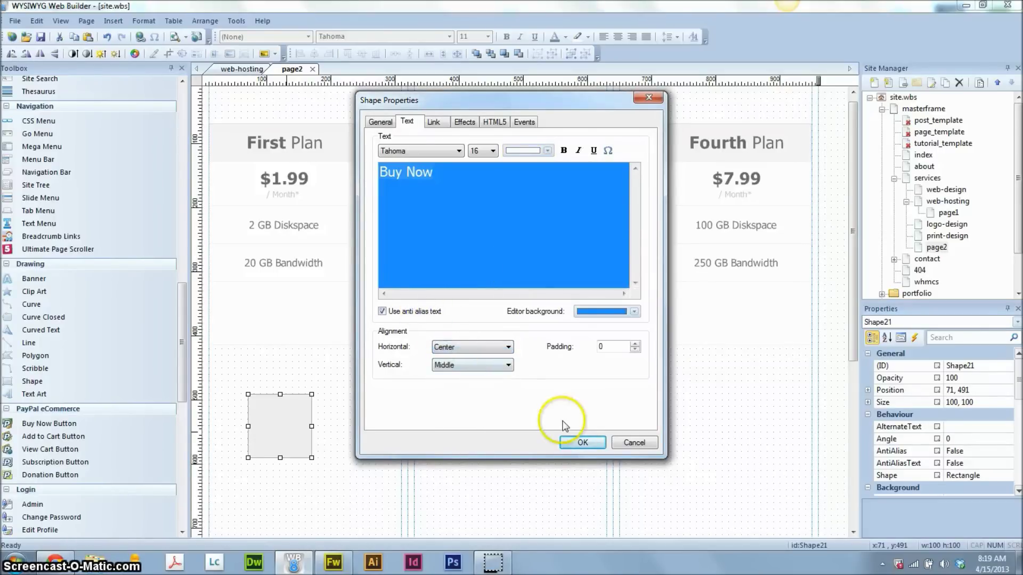
pyautogui.click(582, 443)
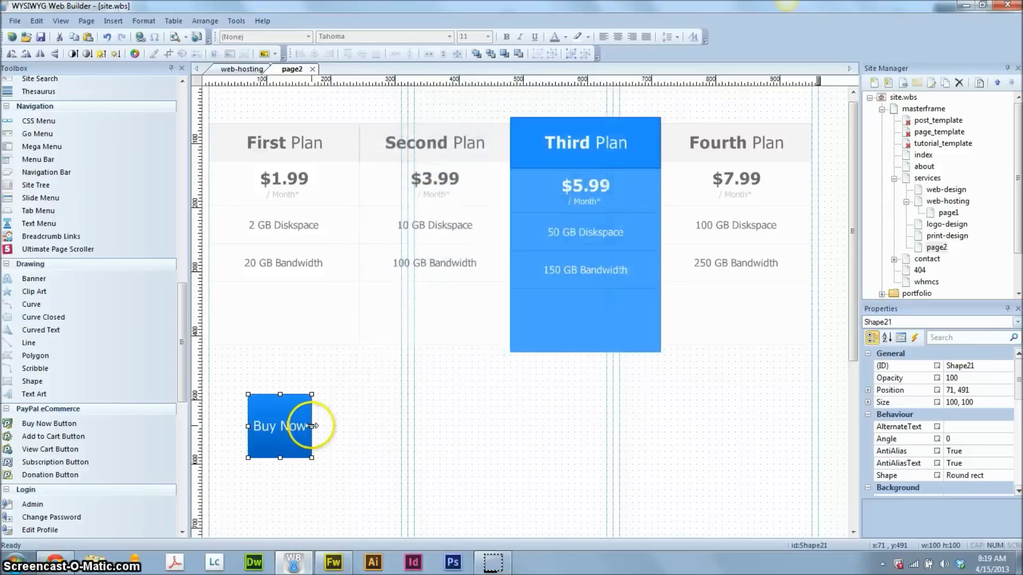
# Step: Resize the Buy Now button to 150 by 50 and place it in the First Plan column
pyautogui.moveTo(312, 426); pyautogui.dragTo(344, 423)
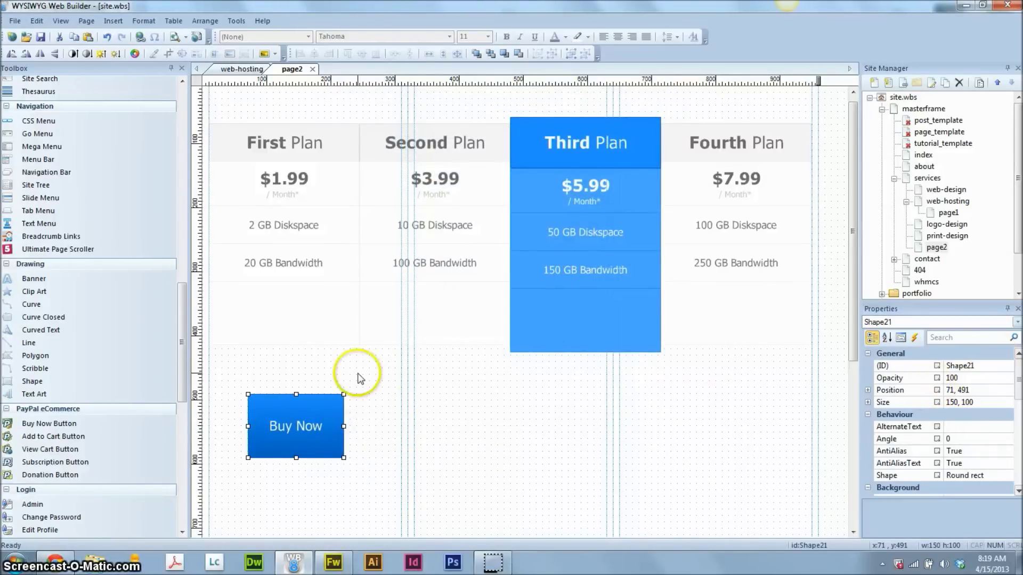
pyautogui.doubleClick(965, 403)
pyautogui.write('50')
pyautogui.press('Return')
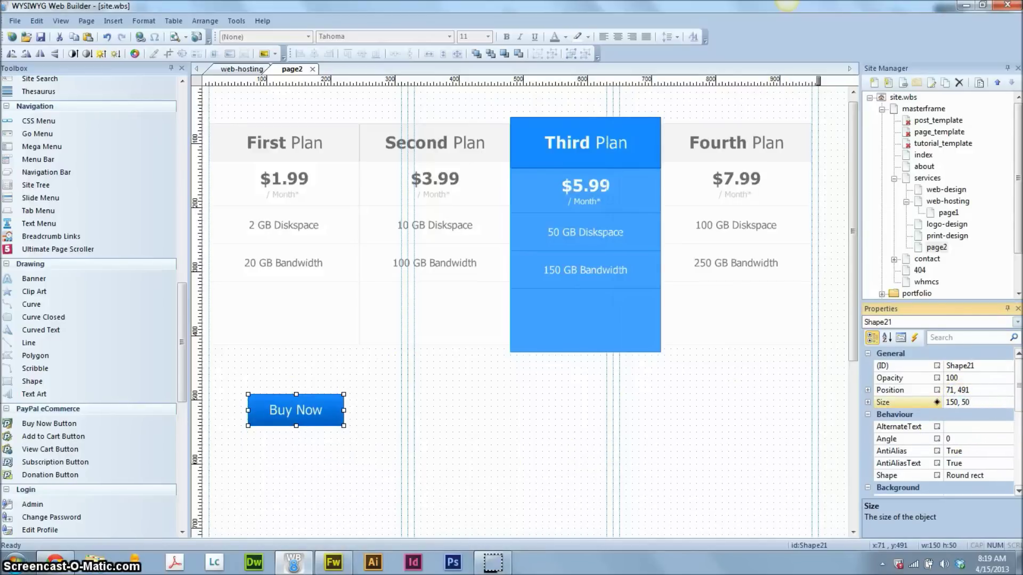
pyautogui.moveTo(317, 420); pyautogui.dragTo(303, 323)
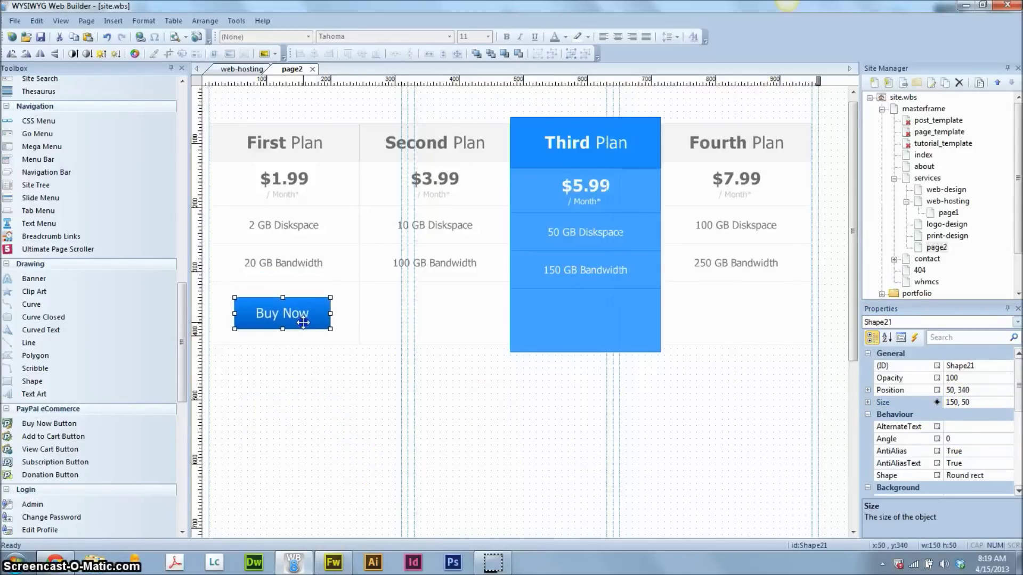
# Step: Copy the Buy Now button into the Second, Third and Fourth Plan columns
pyautogui.hotkey('ctrl', 'c')
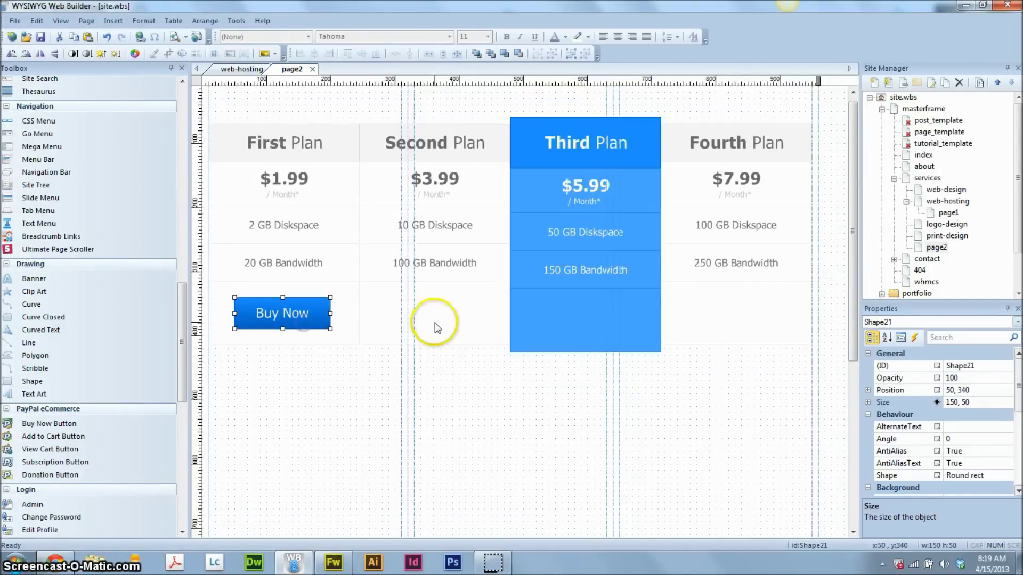
pyautogui.hotkey('ctrl', 'v')
pyautogui.click(435, 324)
pyautogui.moveTo(453, 328); pyautogui.dragTo(418, 308)
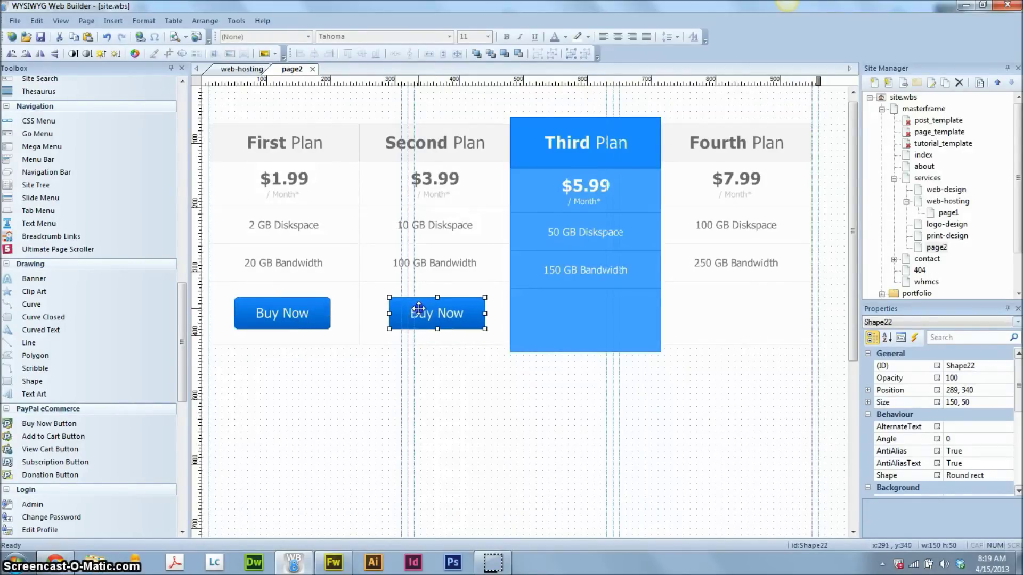
pyautogui.hotkey('ctrl', 'v')
pyautogui.click(433, 424)
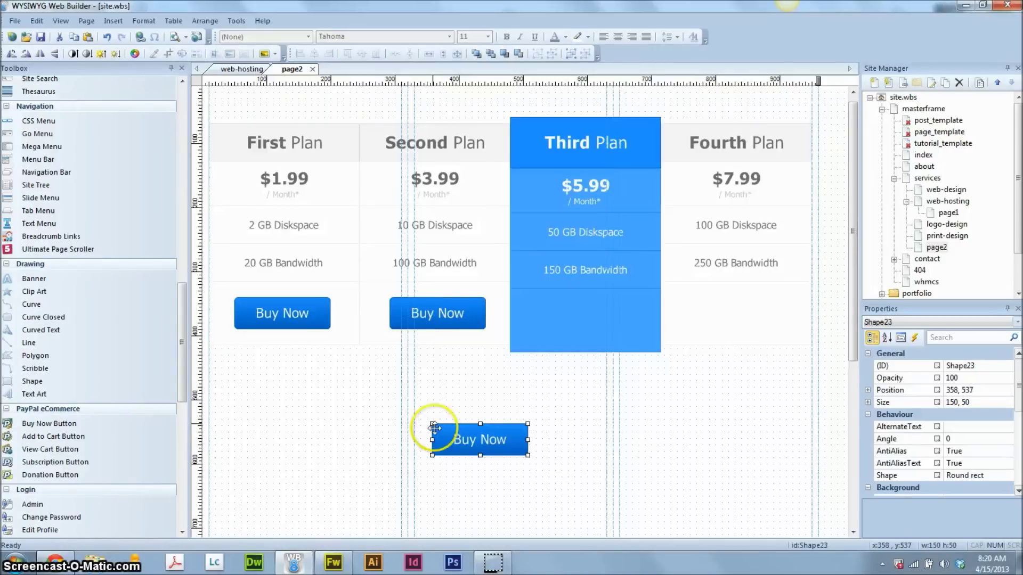
pyautogui.moveTo(452, 435); pyautogui.dragTo(563, 322)
pyautogui.hotkey('ctrl', 'v')
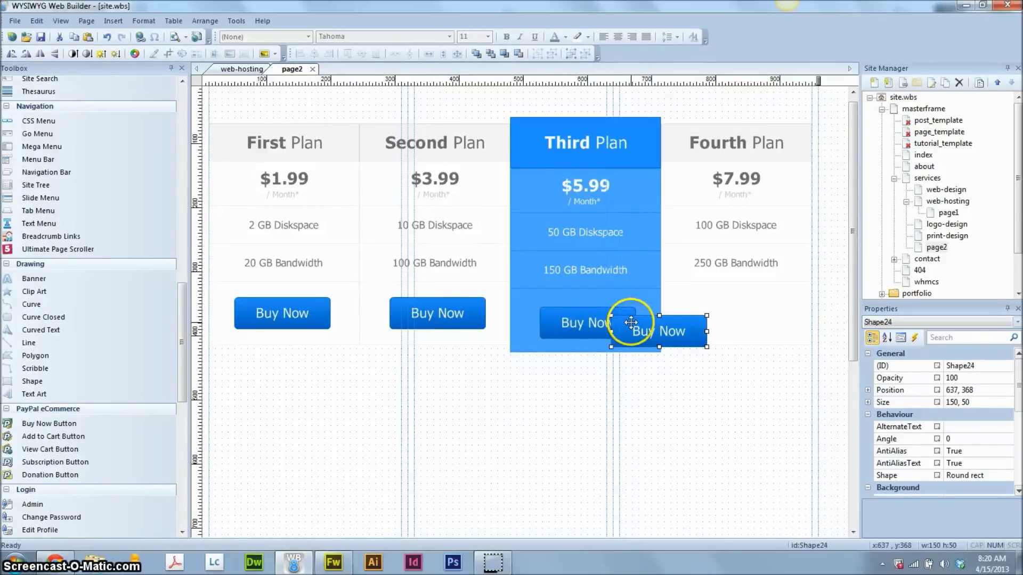
pyautogui.moveTo(631, 322); pyautogui.dragTo(703, 305)
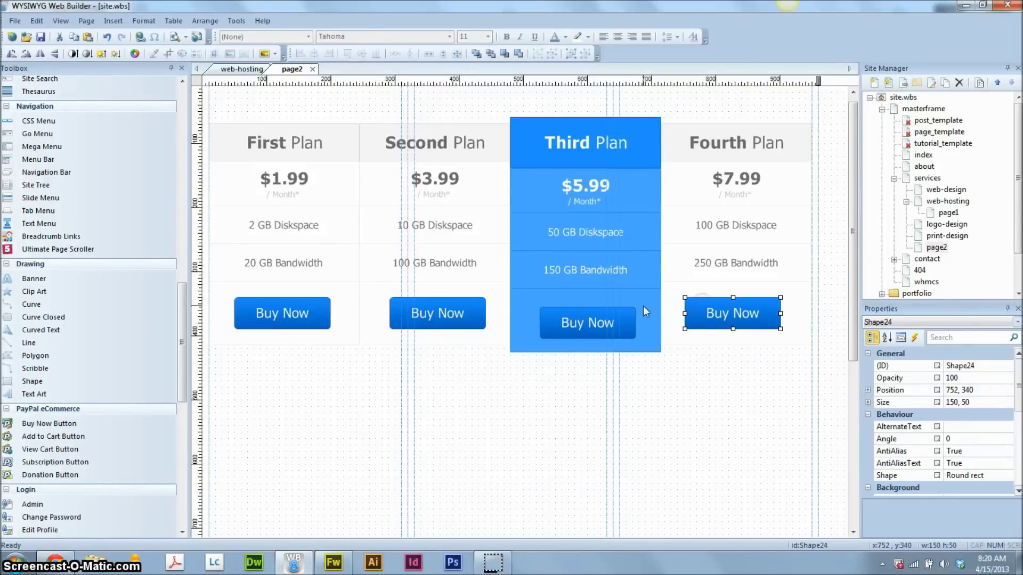
# Step: Top-align the First, Second and Fourth Plan buttons and nudge them into place
pyautogui.keyDown('shift'); pyautogui.click(434, 320); pyautogui.keyUp('shift')
pyautogui.keyDown('shift'); pyautogui.click(266, 312); pyautogui.keyUp('shift')
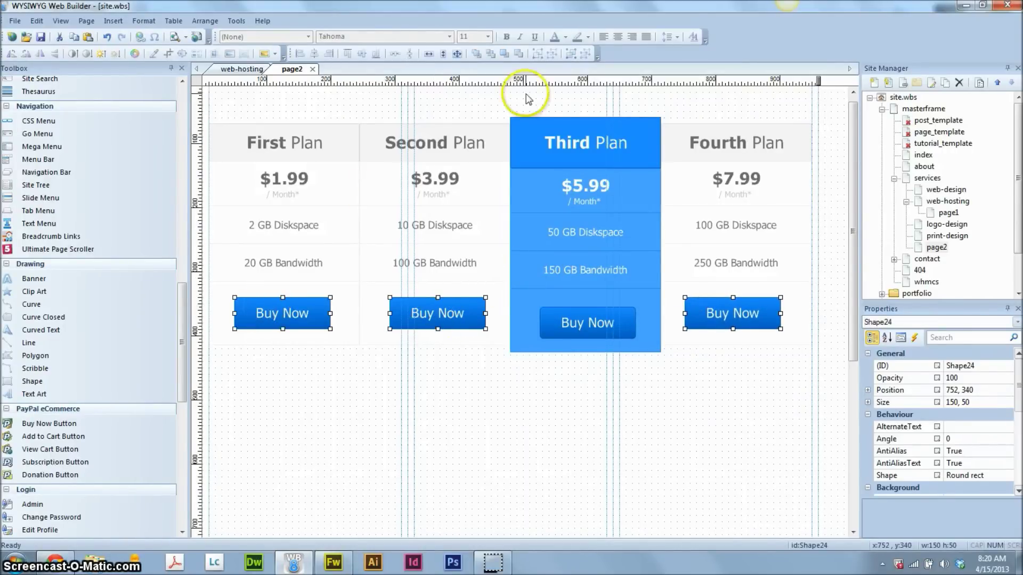
pyautogui.click(348, 57)
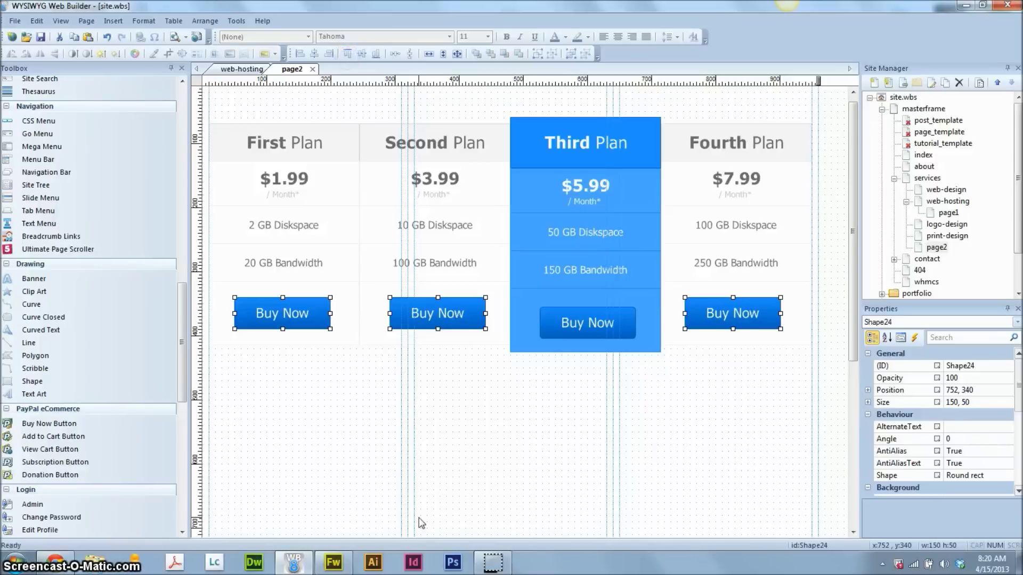
pyautogui.press('Up')
pyautogui.press('Up')
pyautogui.press('Down')
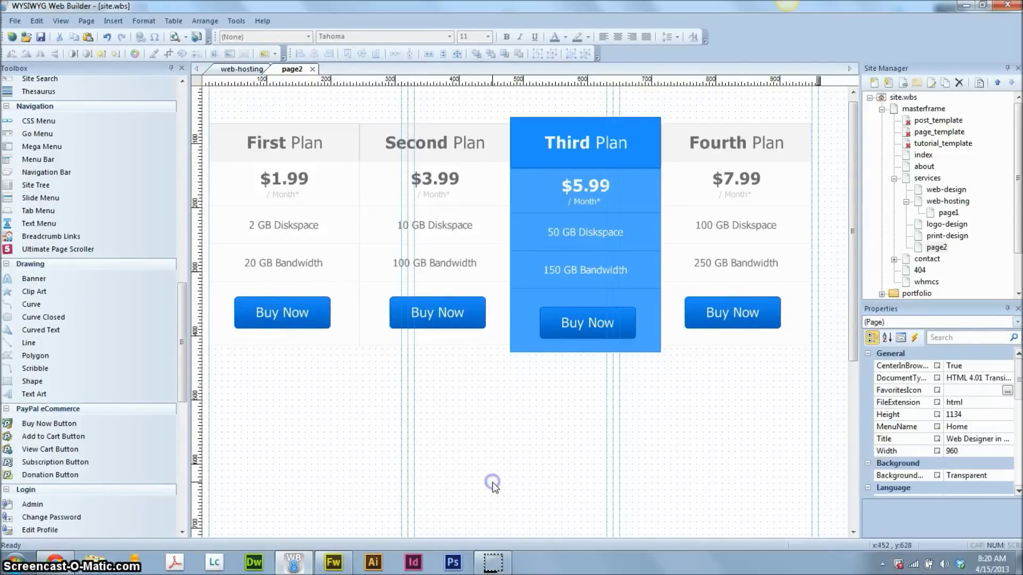
# Step: Give the Third Plan button an orange-red to yellow gradient
pyautogui.doubleClick(586, 319)
pyautogui.click(424, 169)
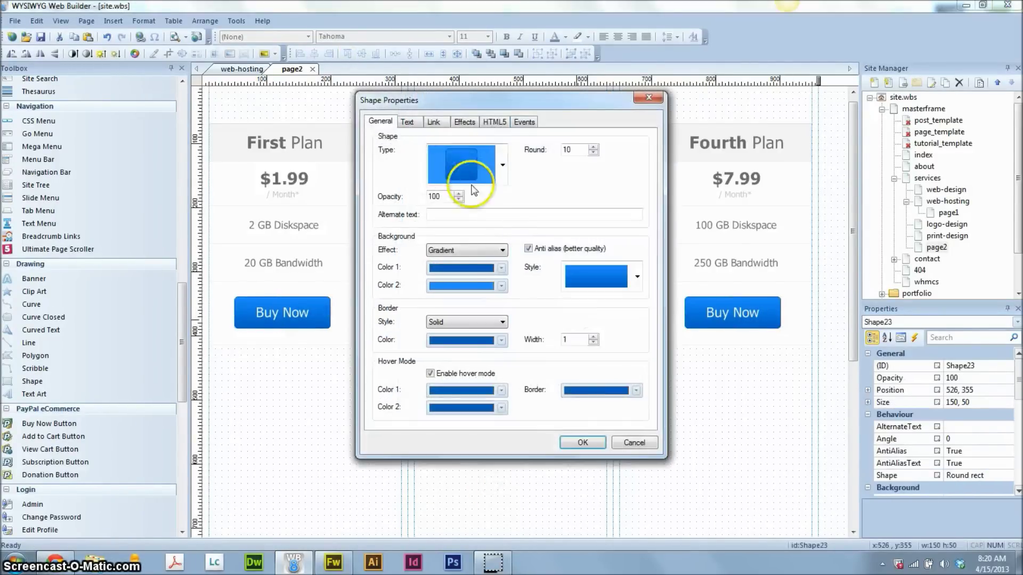
pyautogui.click(472, 270)
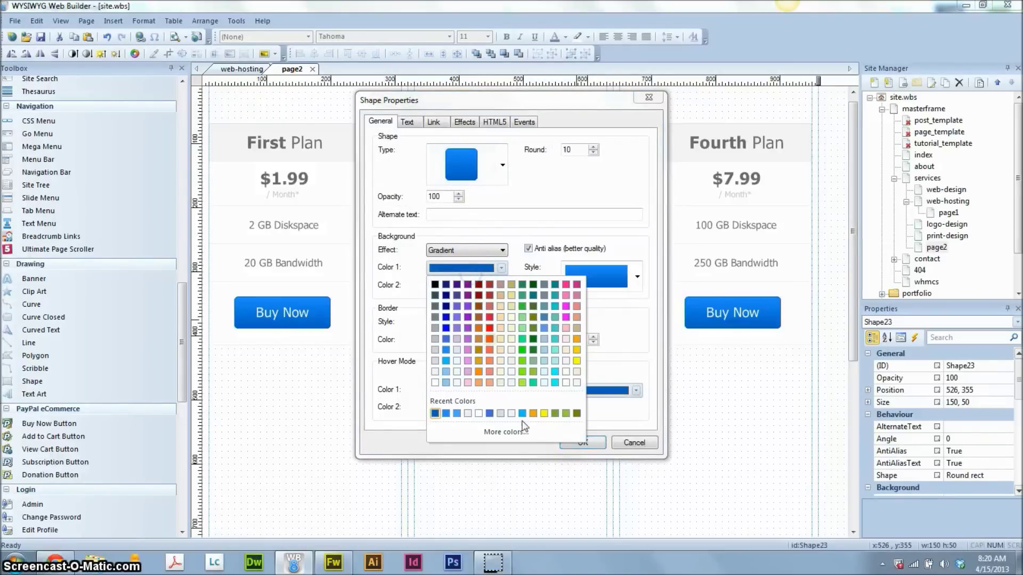
pyautogui.click(577, 339)
pyautogui.click(476, 266)
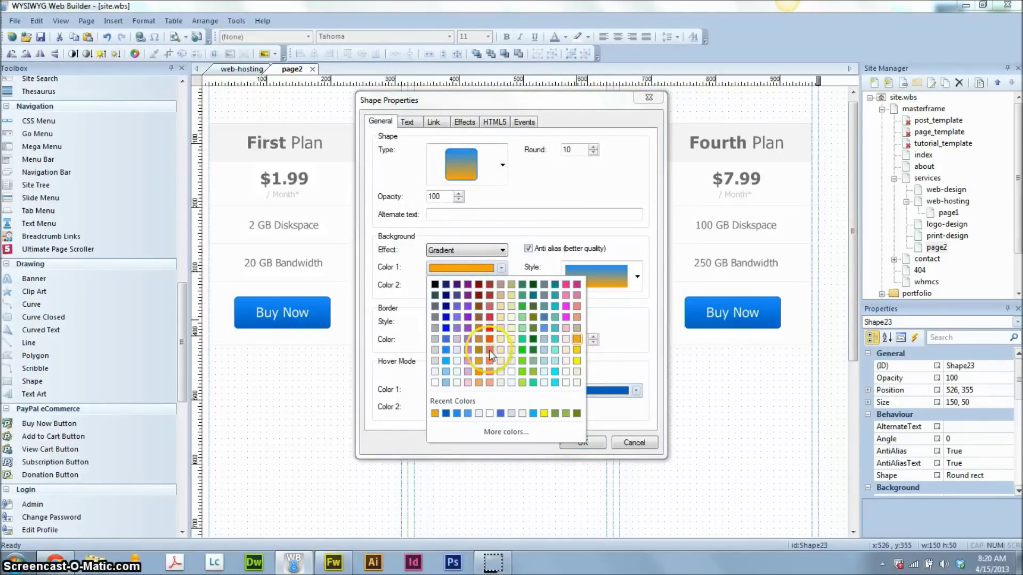
pyautogui.click(489, 339)
pyautogui.click(463, 287)
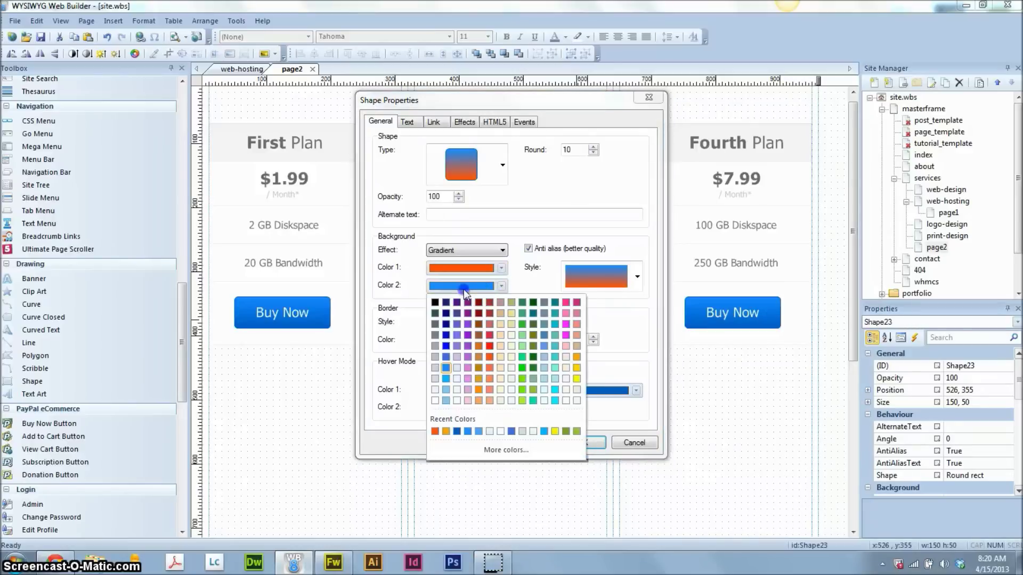
pyautogui.click(577, 368)
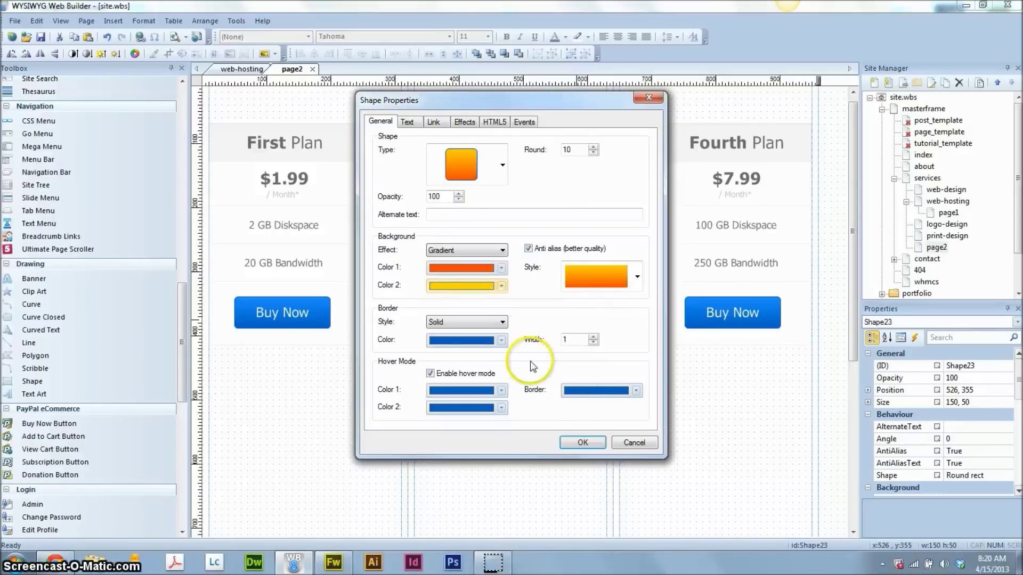
# Step: Set the button's border and hover colours to orange shades
pyautogui.click(480, 339)
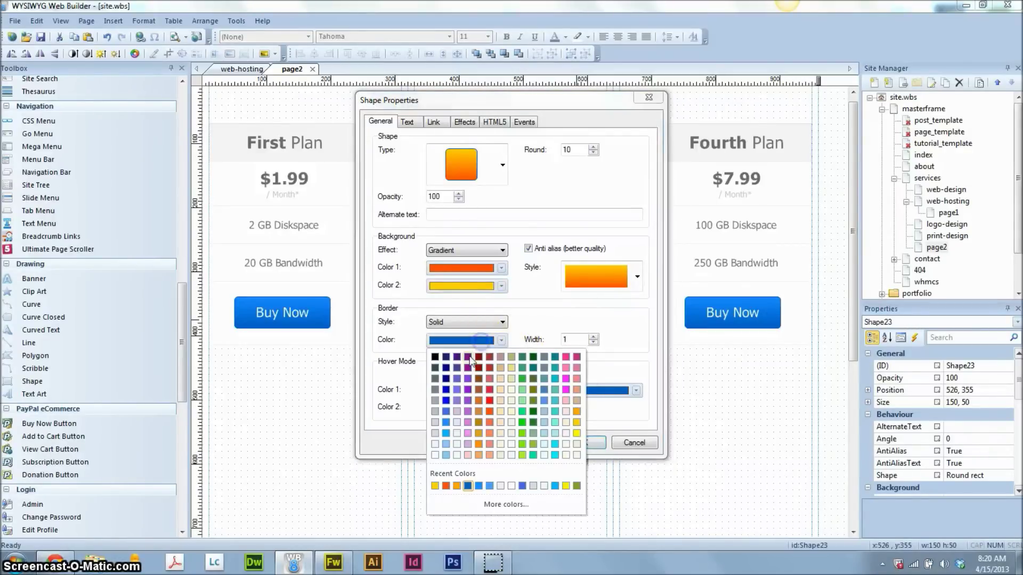
pyautogui.click(448, 487)
pyautogui.click(461, 391)
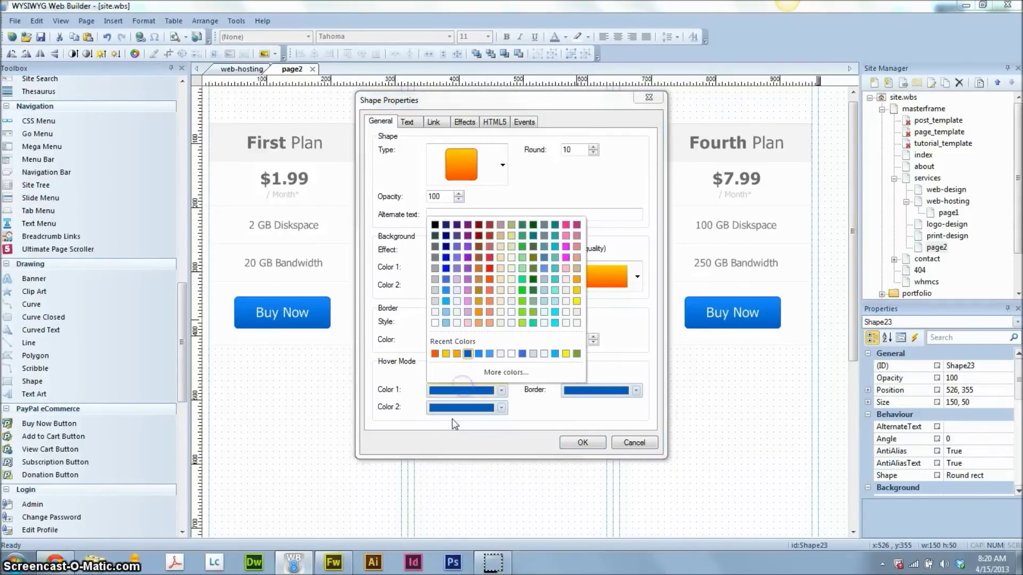
pyautogui.click(435, 353)
pyautogui.click(453, 407)
pyautogui.click(435, 371)
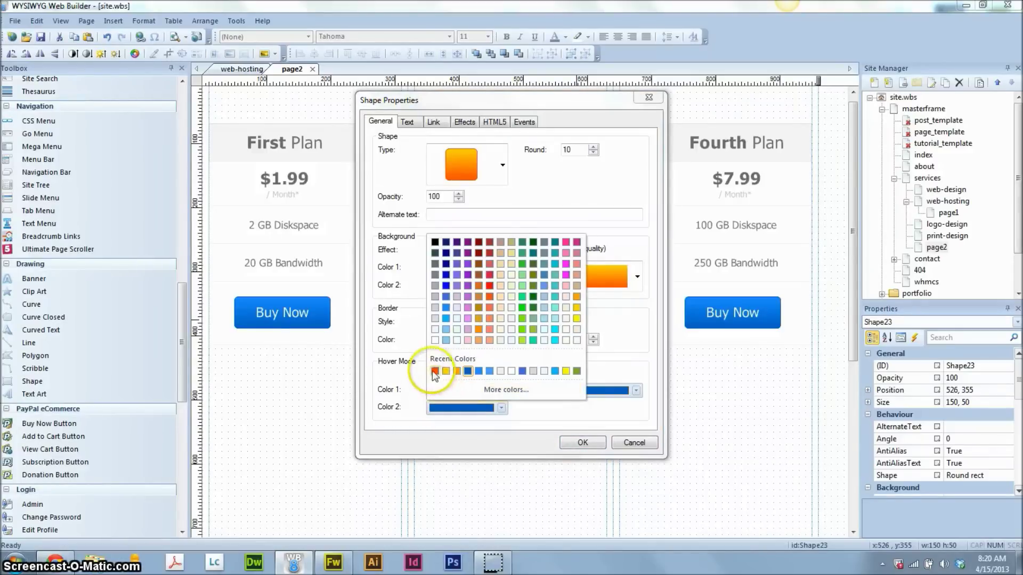
pyautogui.click(580, 292)
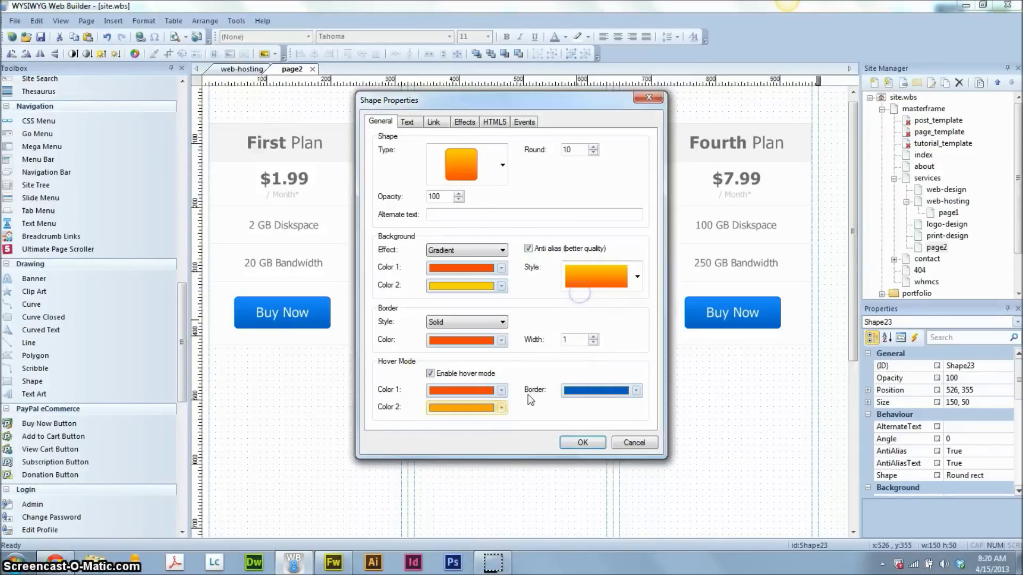
pyautogui.click(487, 391)
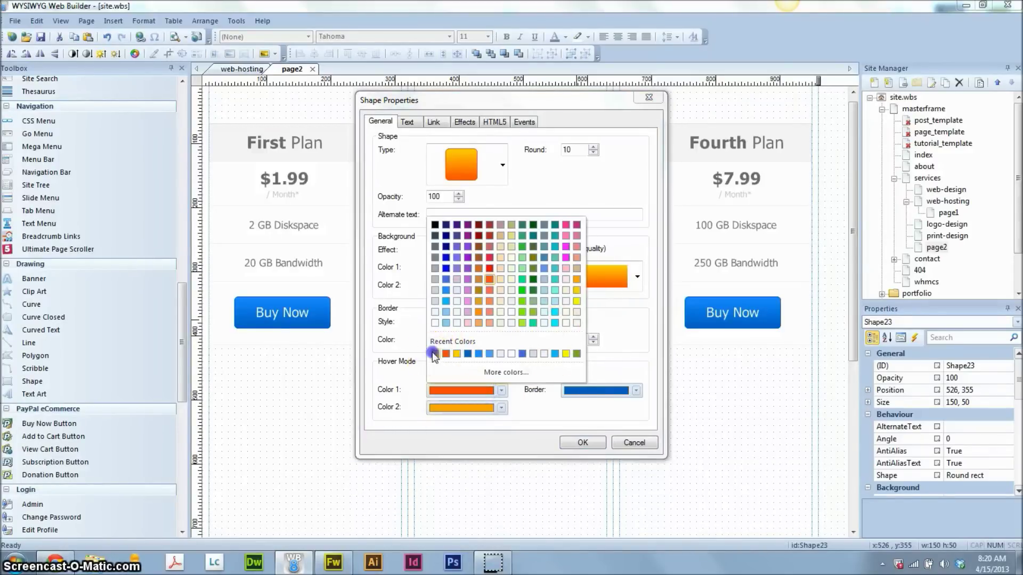
pyautogui.click(435, 353)
pyautogui.click(613, 390)
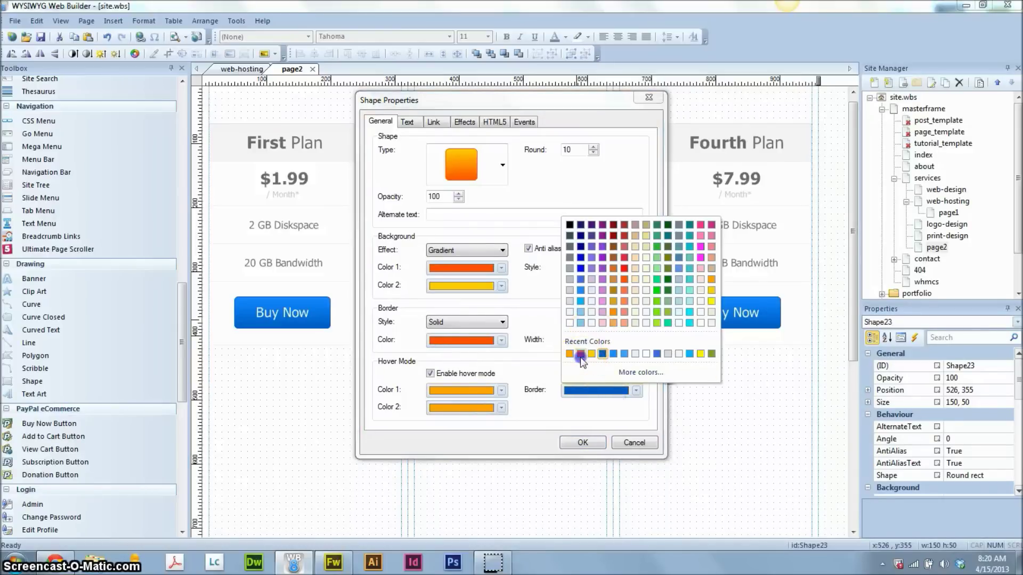
pyautogui.click(580, 354)
# Step: Apply the new colours, check the orange button, and preview page2 in the browser
pyautogui.click(407, 122)
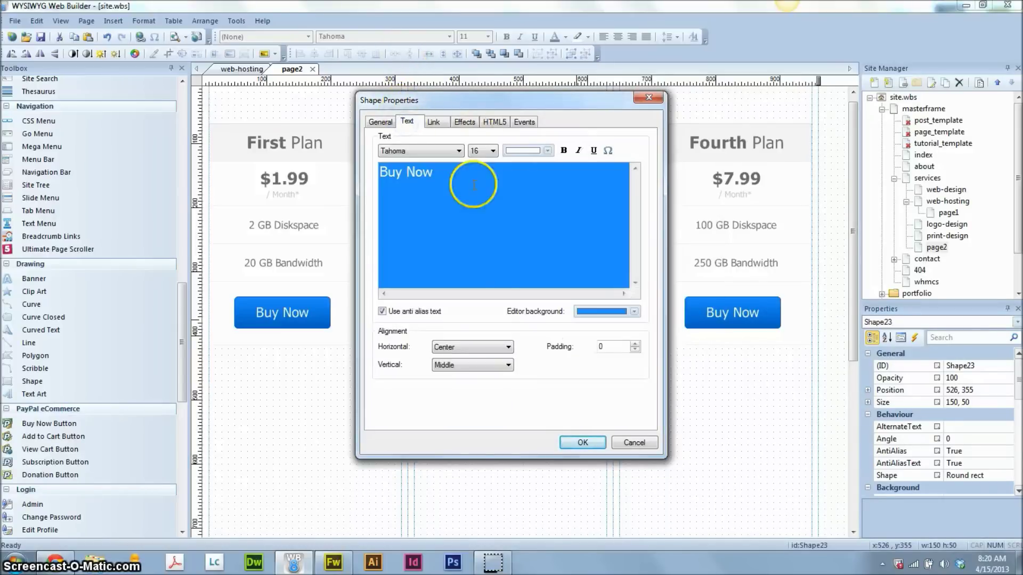
pyautogui.click(582, 443)
pyautogui.scroll(-1, 586, 438)
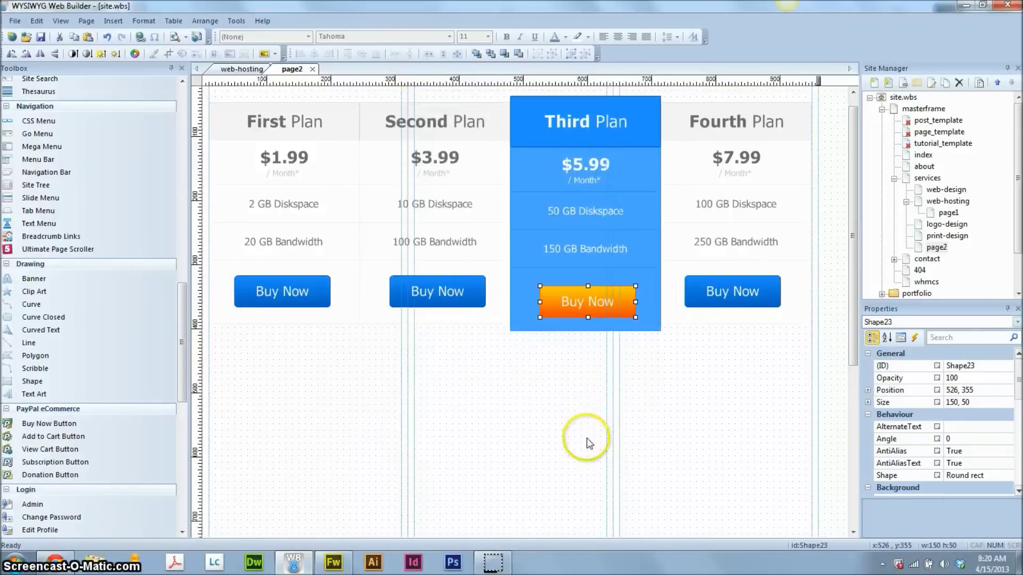
pyautogui.click(506, 401)
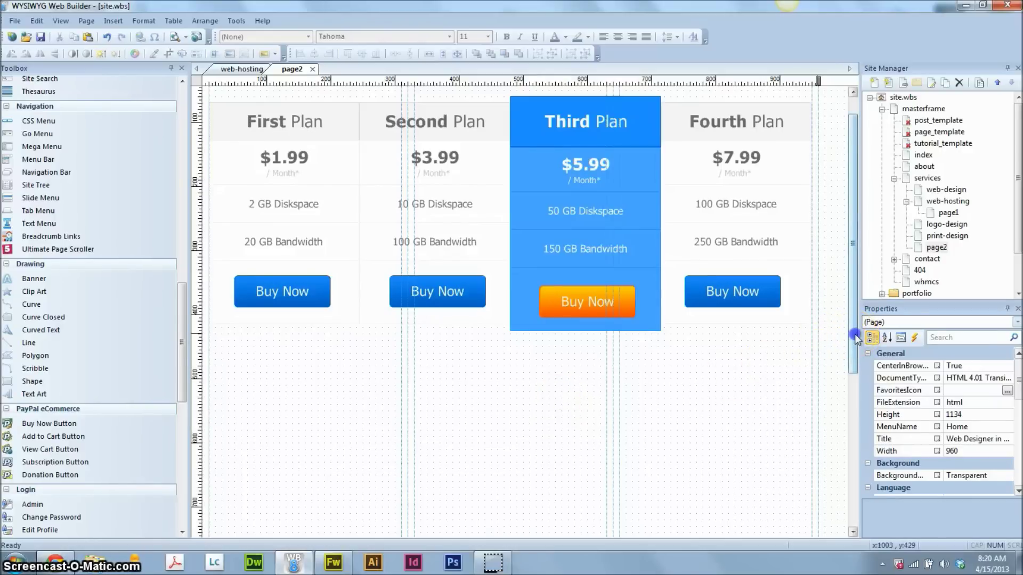
pyautogui.scroll(2, 854, 337)
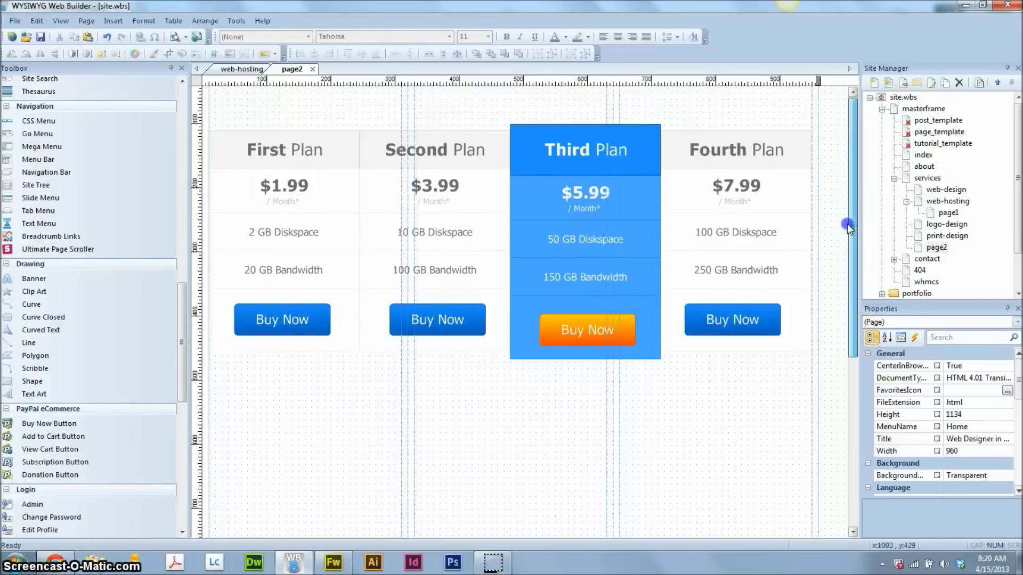
pyautogui.click(175, 36)
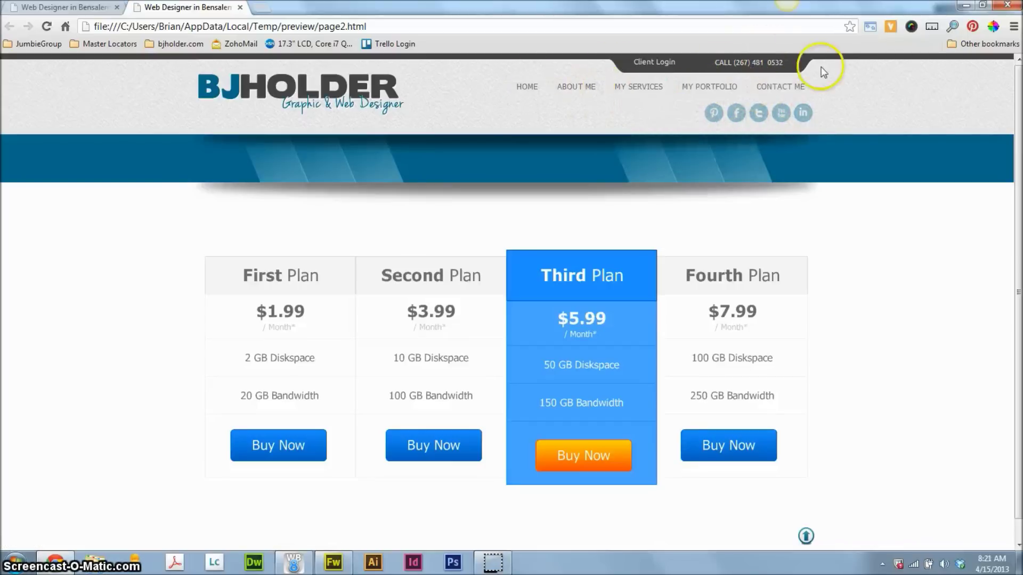
# Step: Scroll through the page2 preview, close its tab, and return to Web Builder
pyautogui.scroll(-1, 1018, 171)
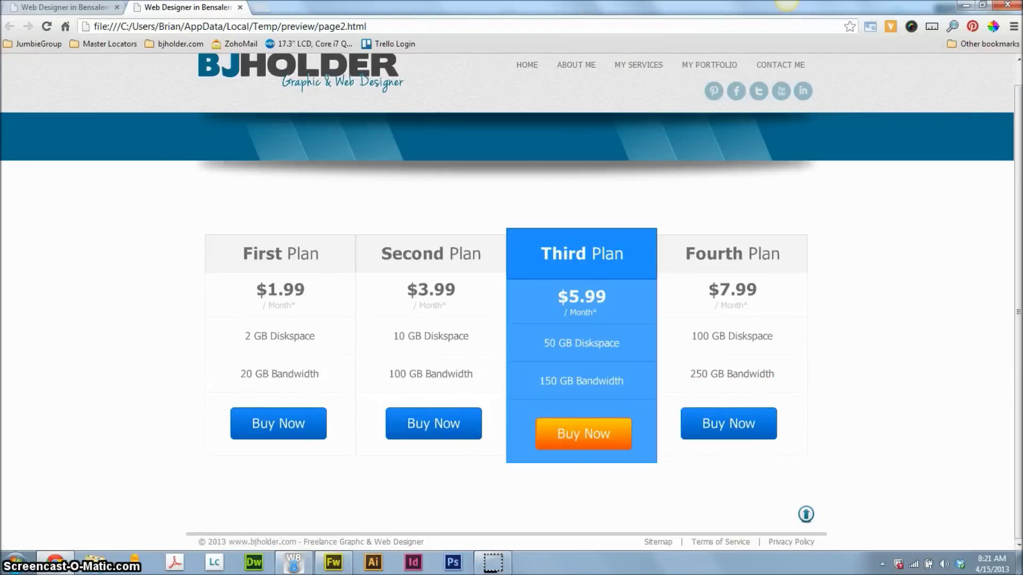
pyautogui.click(238, 8)
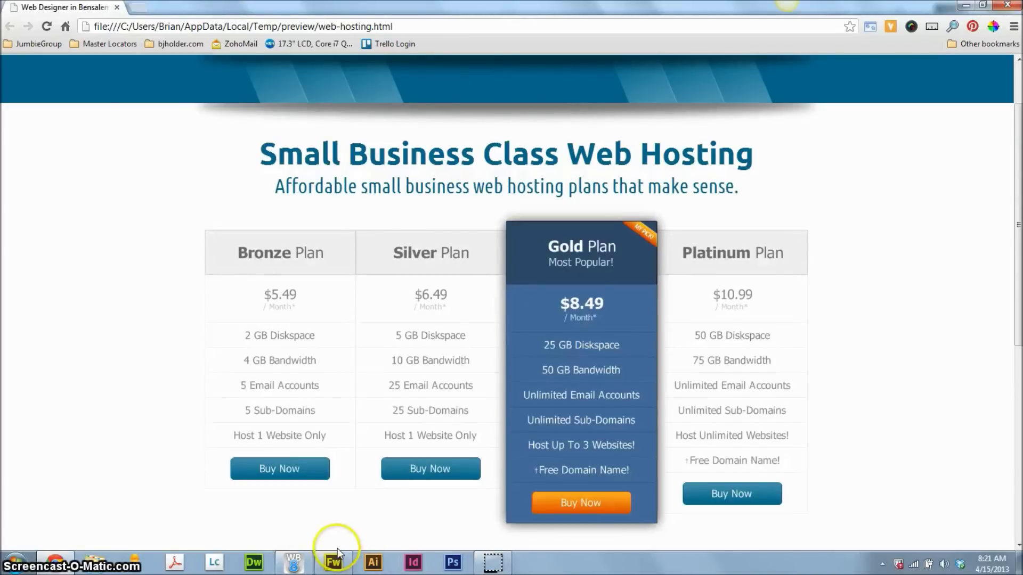
pyautogui.click(295, 565)
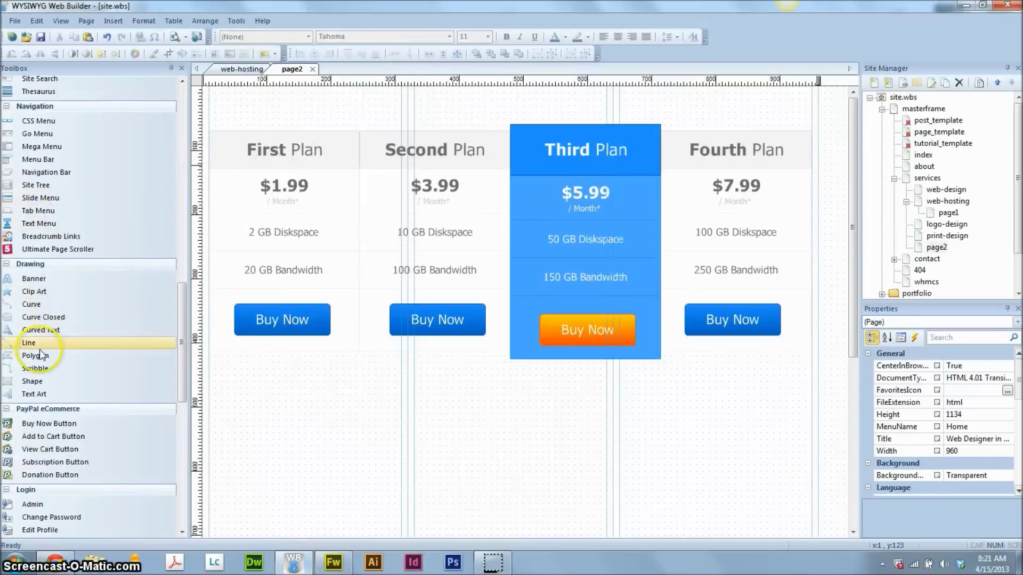
# Step: Draw a 230-by-362 rectangle over the Third Plan column and open its properties
pyautogui.click(33, 381)
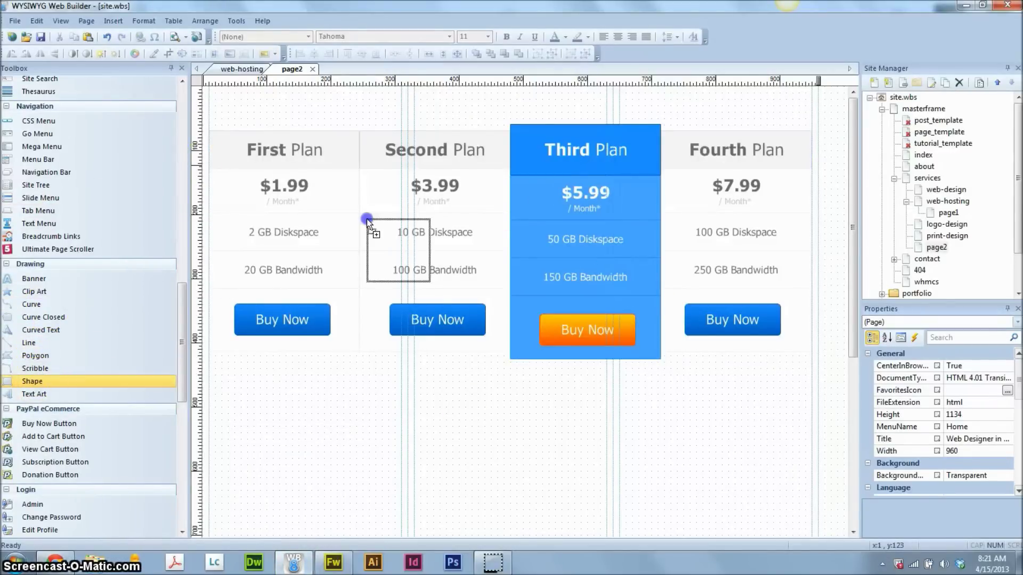
pyautogui.click(567, 109)
pyautogui.moveTo(594, 119); pyautogui.dragTo(545, 137)
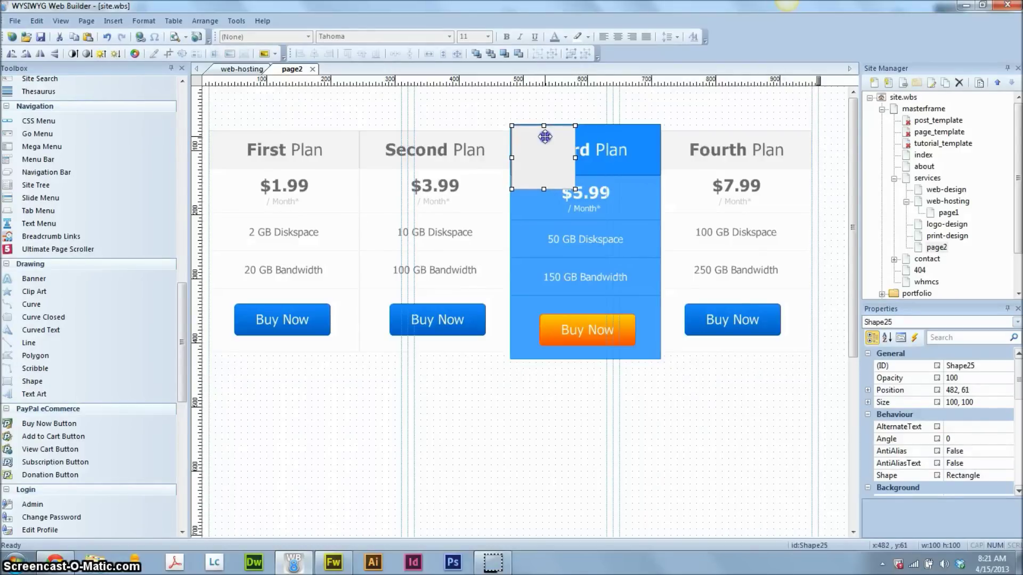
pyautogui.moveTo(575, 189); pyautogui.dragTo(658, 358)
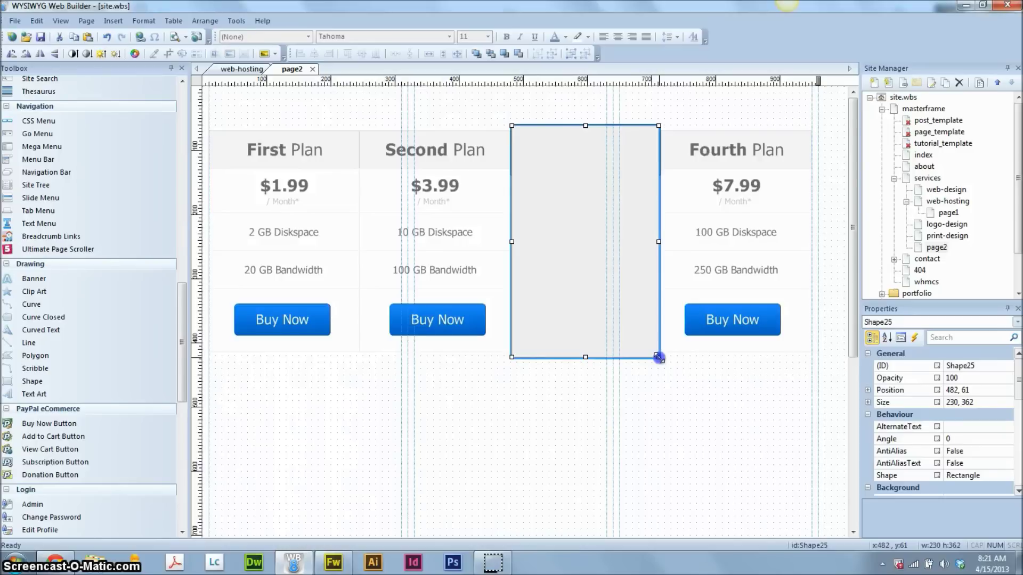
pyautogui.doubleClick(551, 201)
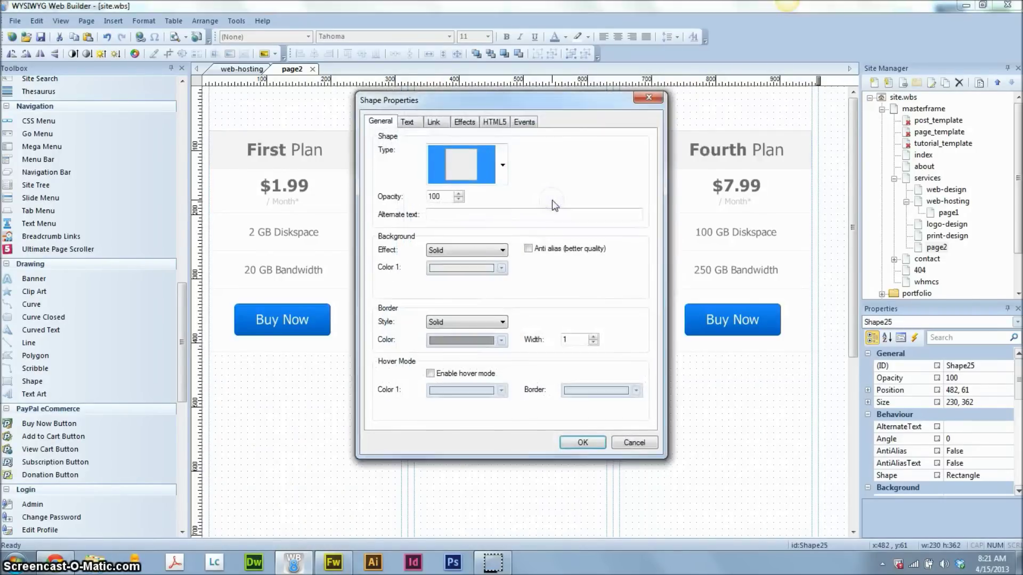
# Step: Set the rectangle's shadow to Gaussian Blur with blur 10 and opacity 50
pyautogui.click(466, 124)
pyautogui.click(463, 151)
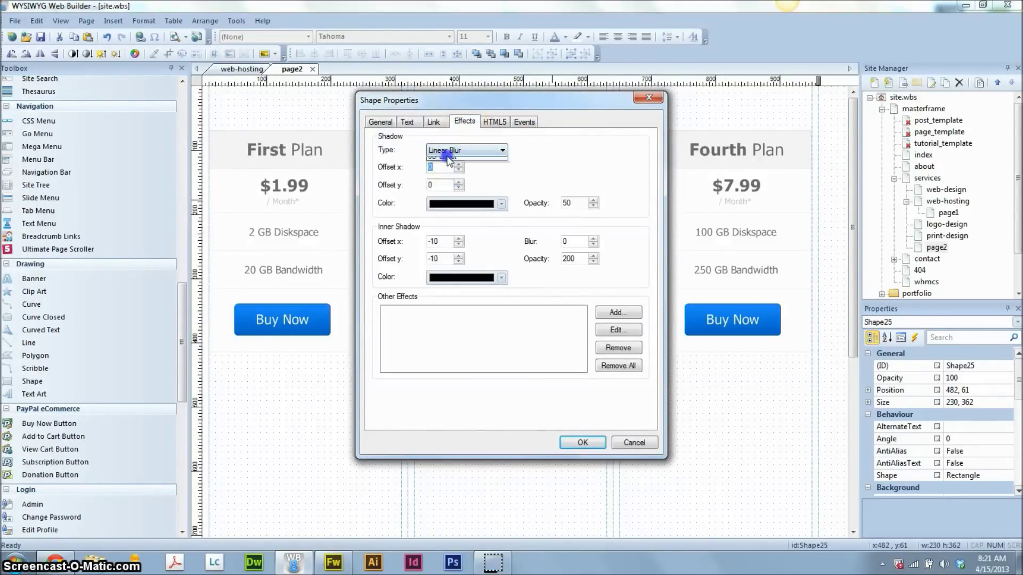
pyautogui.click(449, 184)
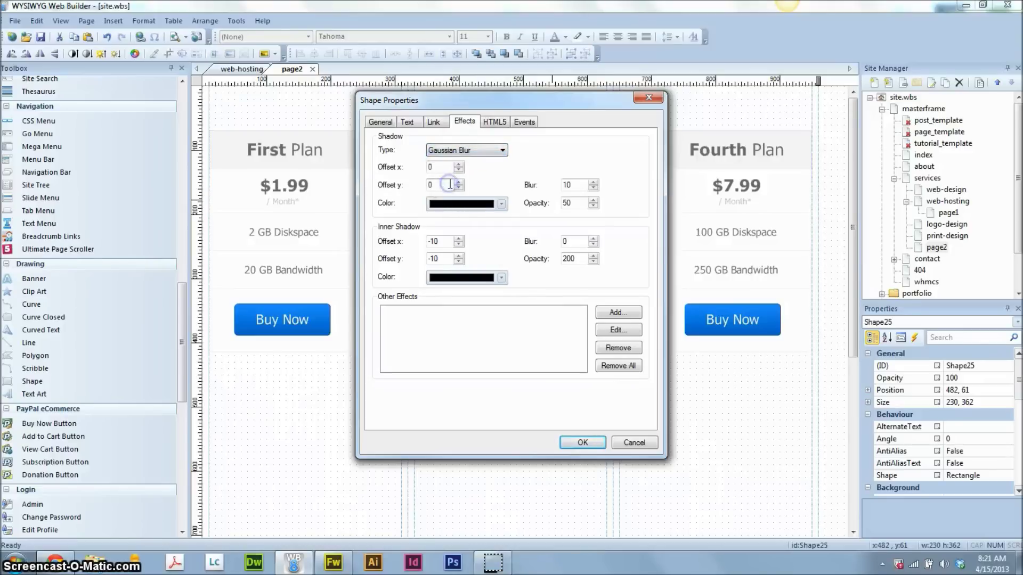
pyautogui.moveTo(599, 98); pyautogui.dragTo(386, 76)
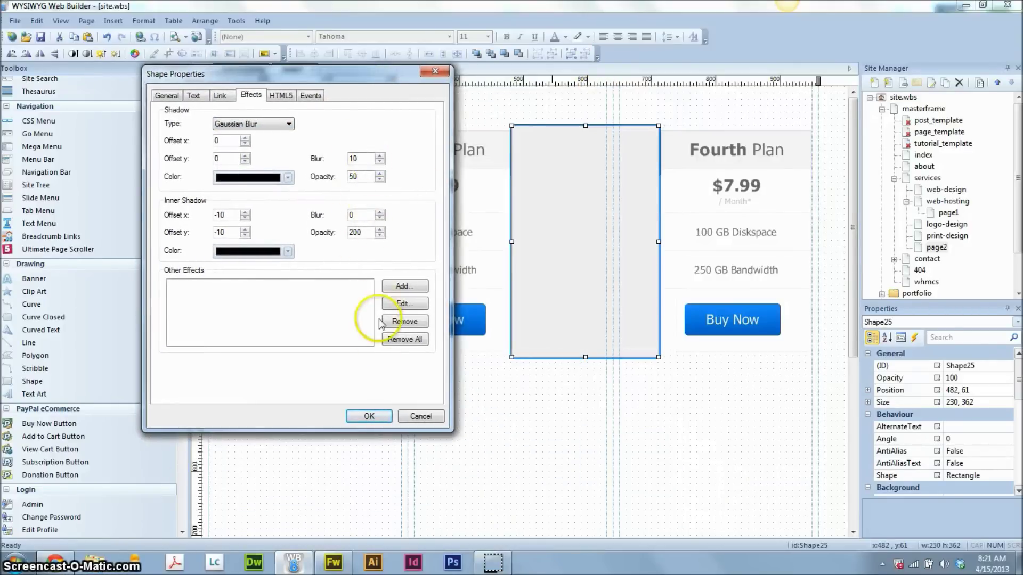
pyautogui.moveTo(365, 159); pyautogui.dragTo(323, 160)
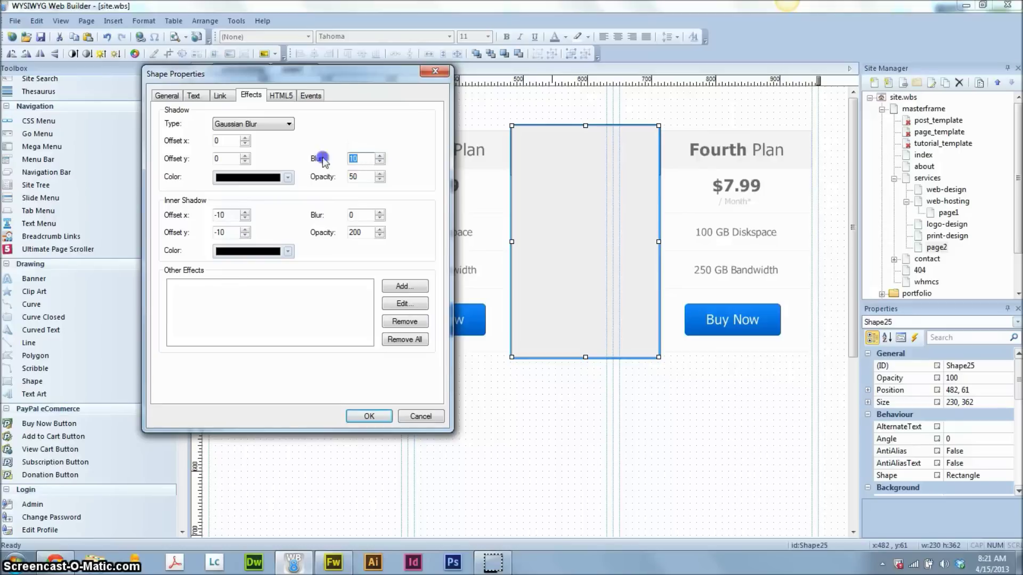
pyautogui.click(369, 415)
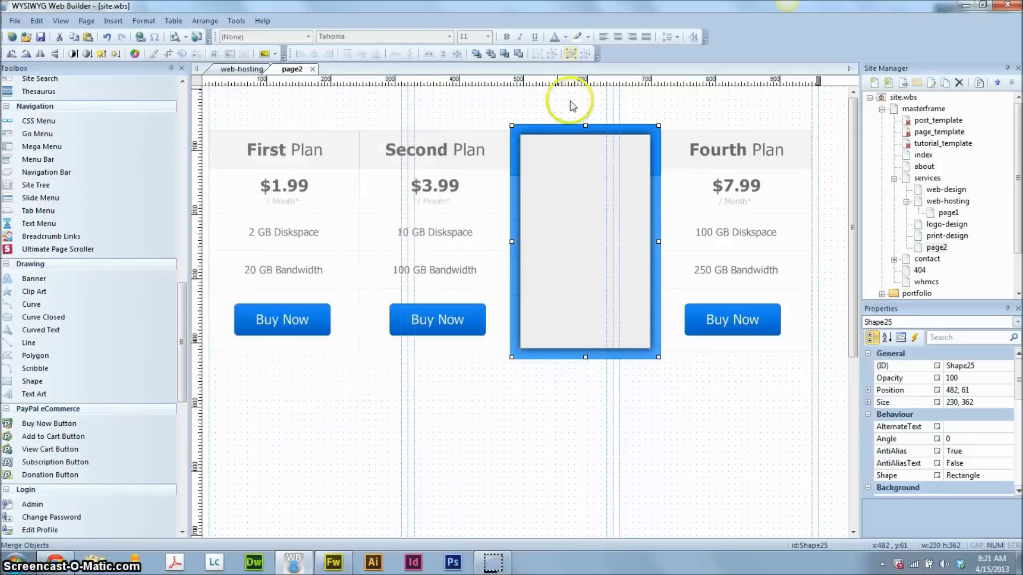
# Step: Enlarge the shadowed rectangle to 259 by 393 behind the Third Plan column, then deselect it
pyautogui.moveTo(585, 357); pyautogui.dragTo(586, 367)
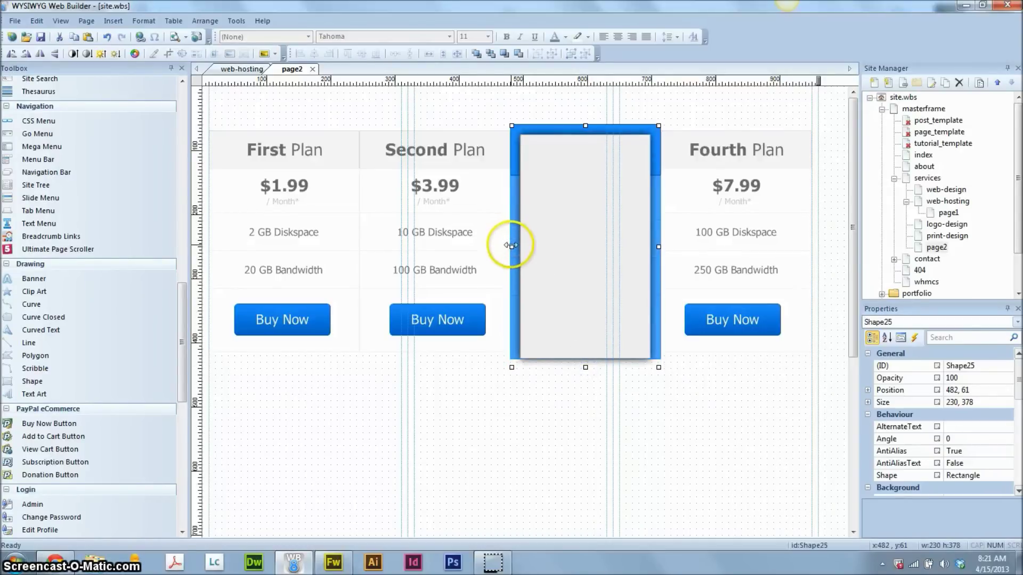
pyautogui.moveTo(511, 245); pyautogui.dragTo(503, 246)
pyautogui.moveTo(659, 247); pyautogui.dragTo(669, 247)
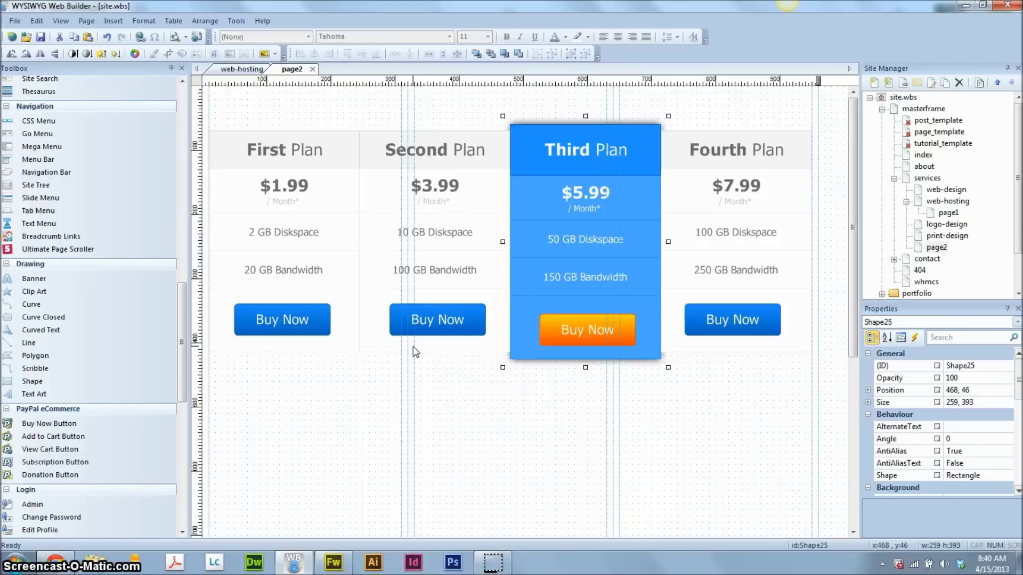
pyautogui.click(464, 110)
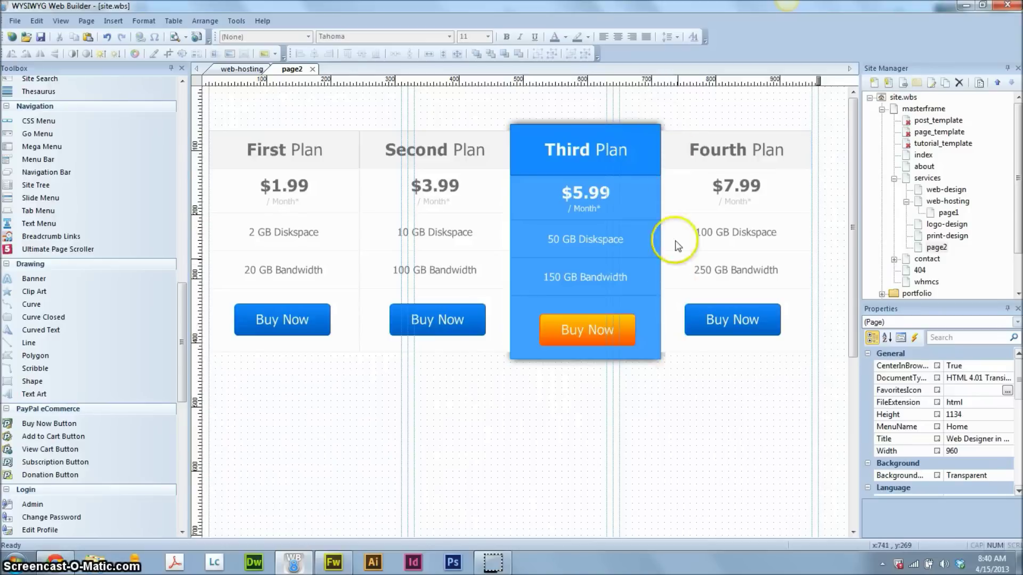
pyautogui.click(501, 152)
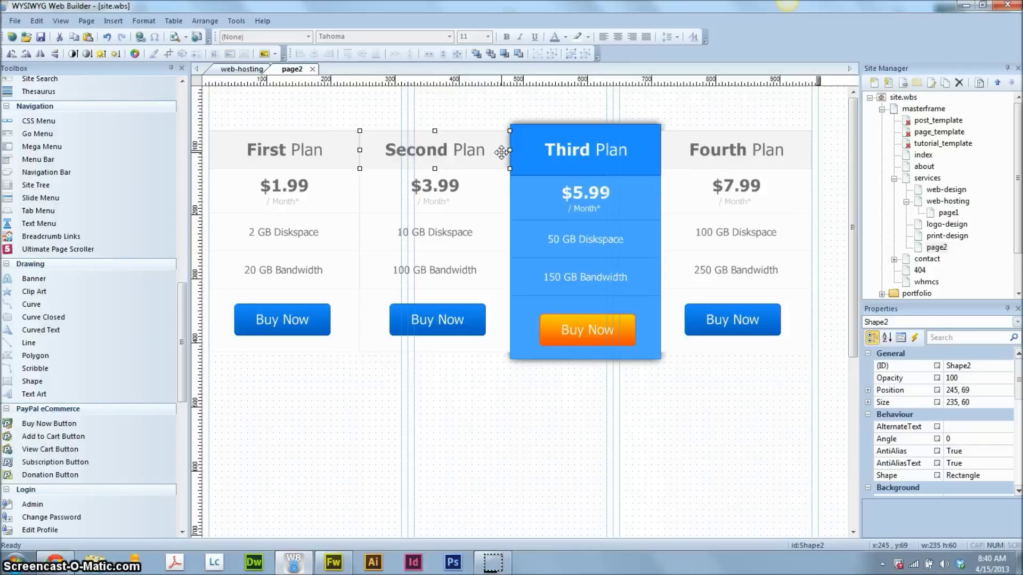
pyautogui.click(489, 199)
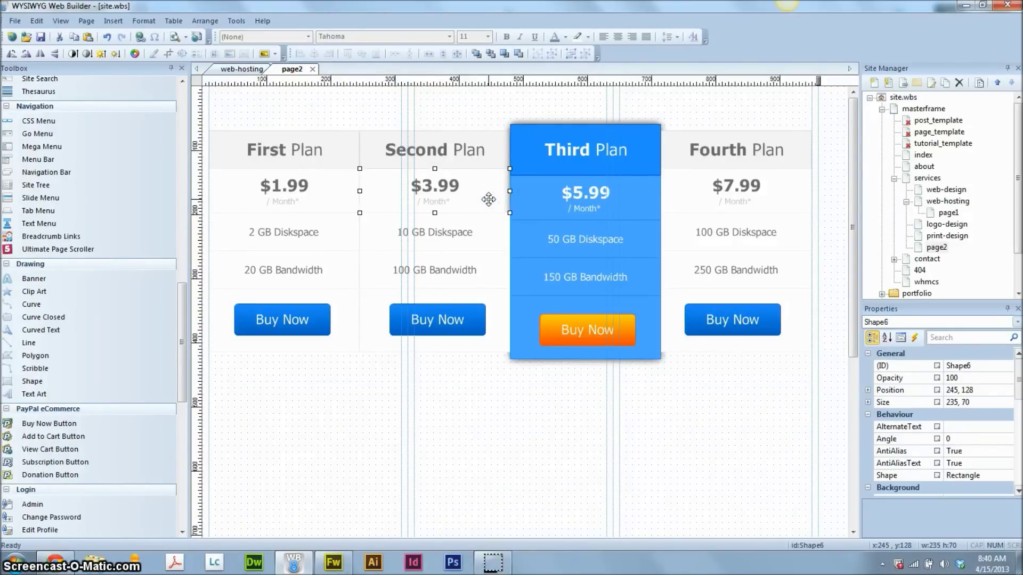
pyautogui.click(495, 231)
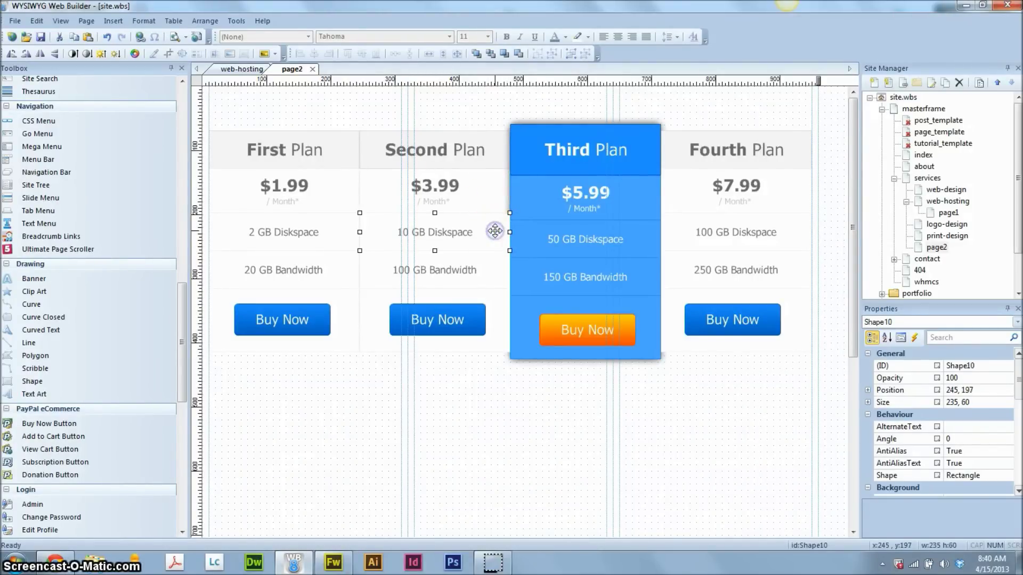
pyautogui.click(495, 271)
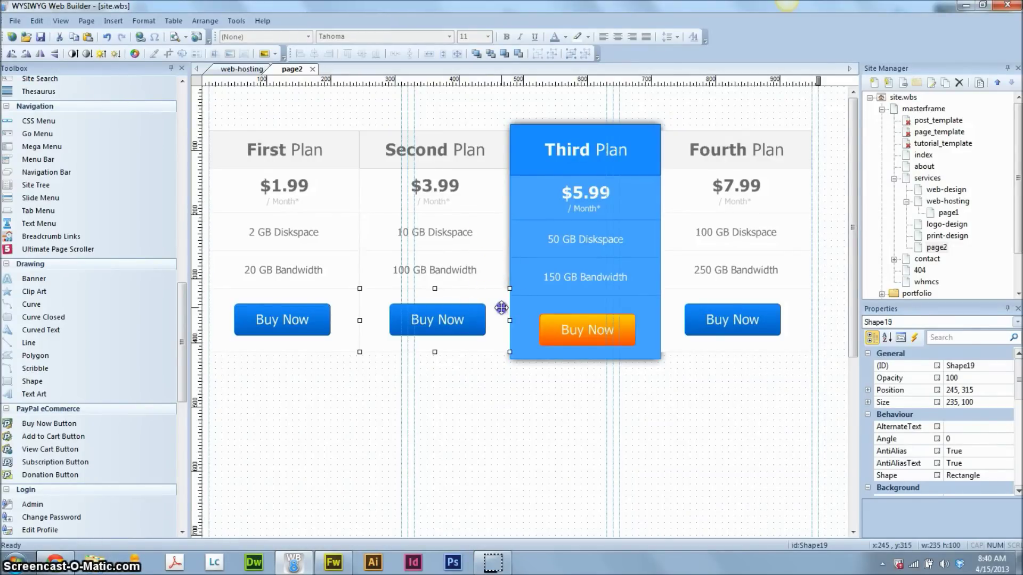
pyautogui.click(669, 138)
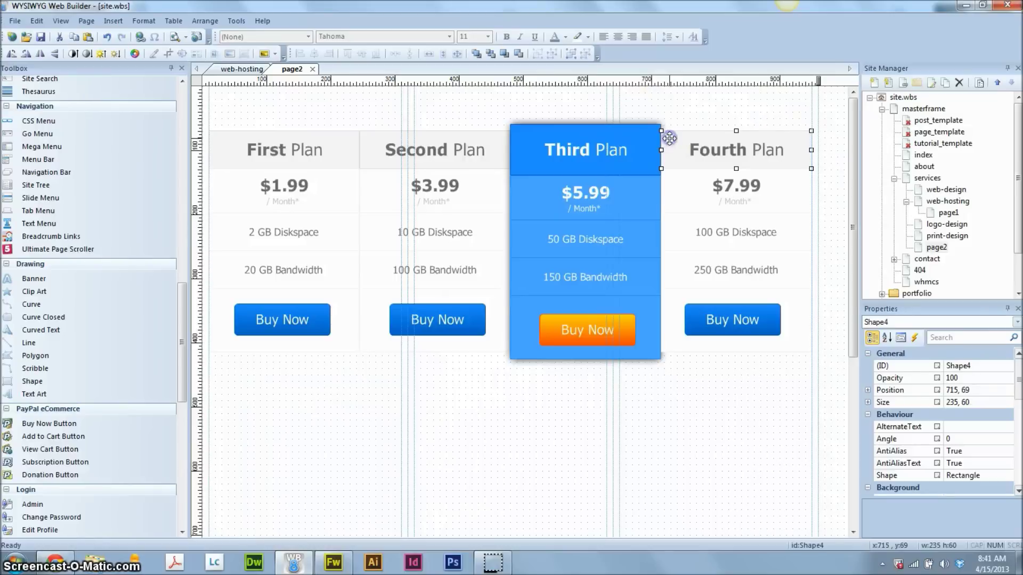
pyautogui.click(670, 184)
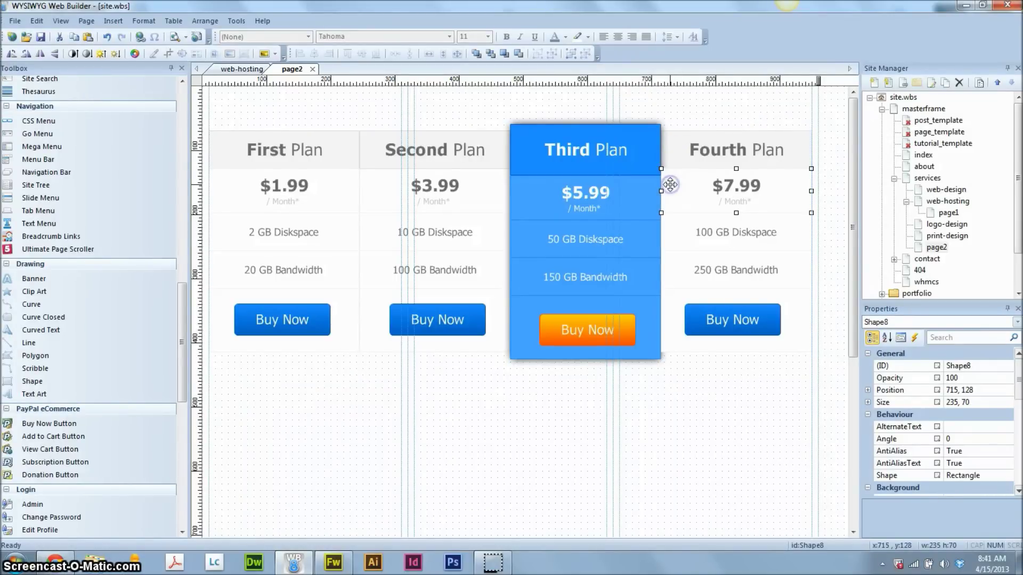
pyautogui.click(675, 234)
pyautogui.click(676, 271)
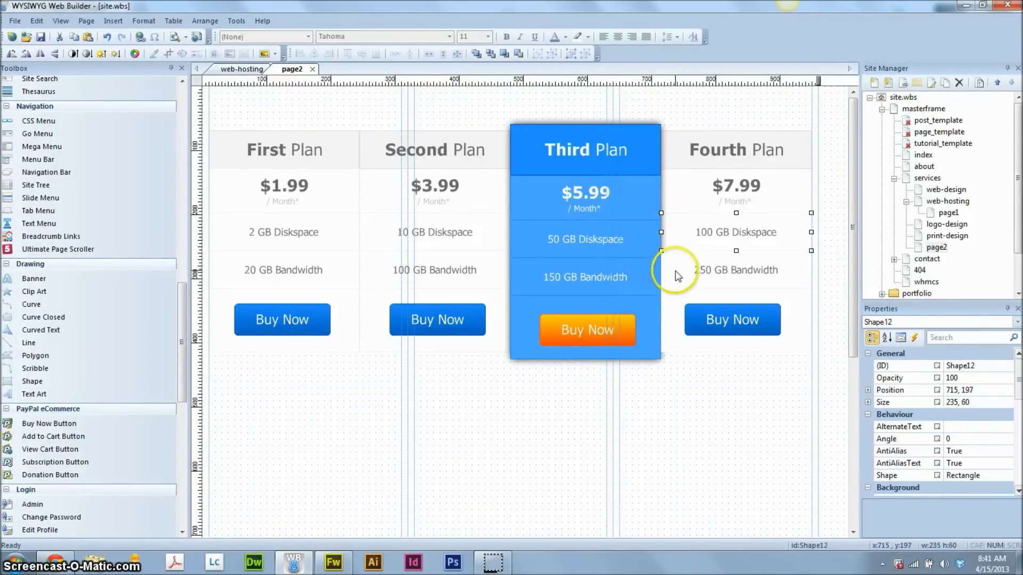
pyautogui.click(671, 306)
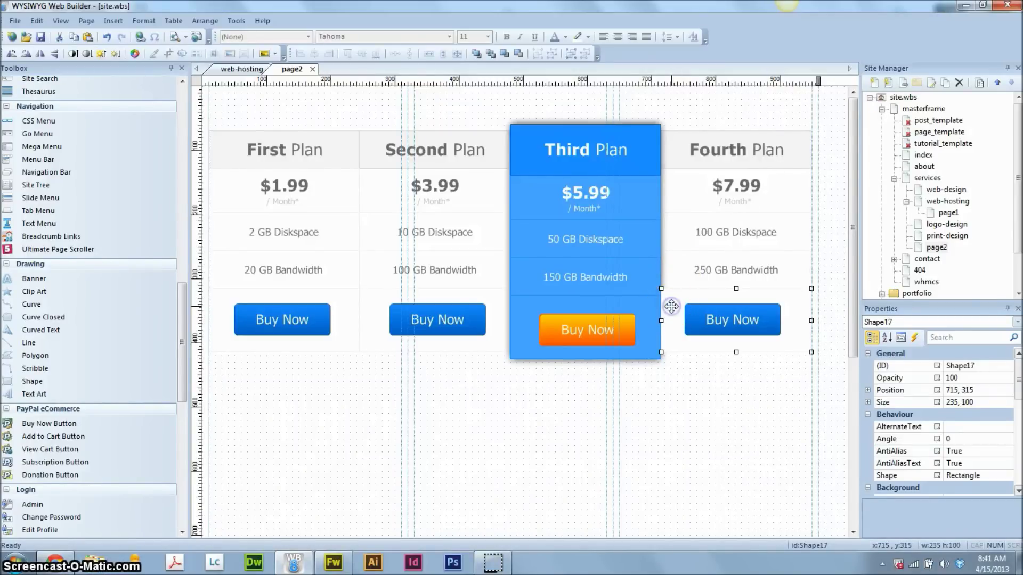
# Step: Make the First Plan header a Round corner shape with only the top-left corner rounded at 10
pyautogui.click(688, 399)
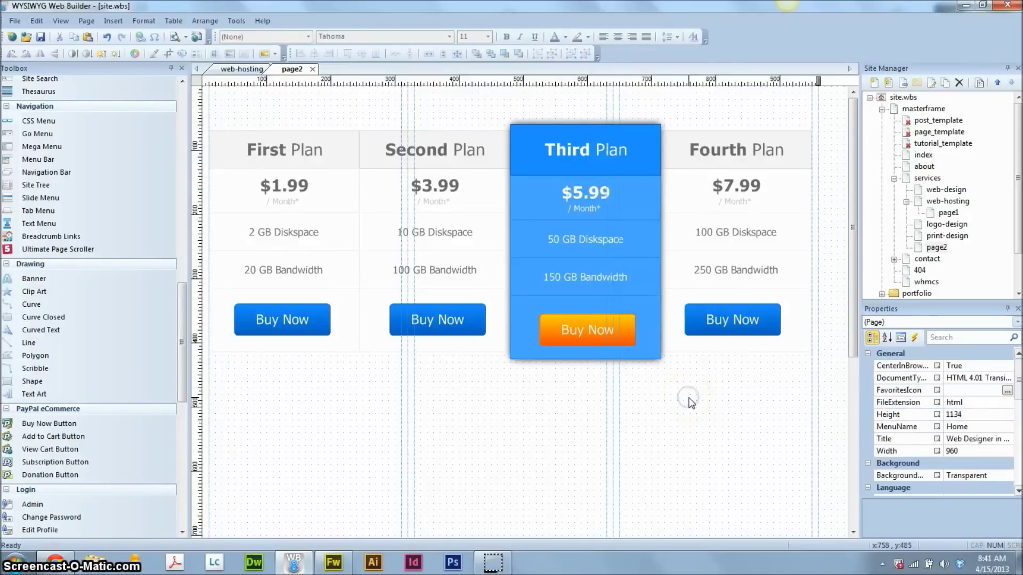
pyautogui.click(242, 69)
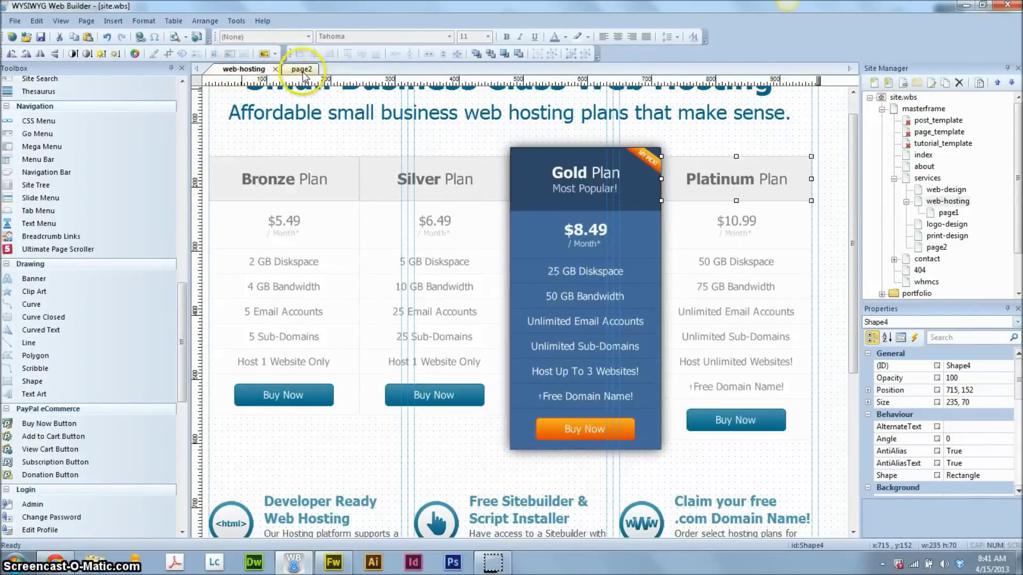
pyautogui.click(300, 70)
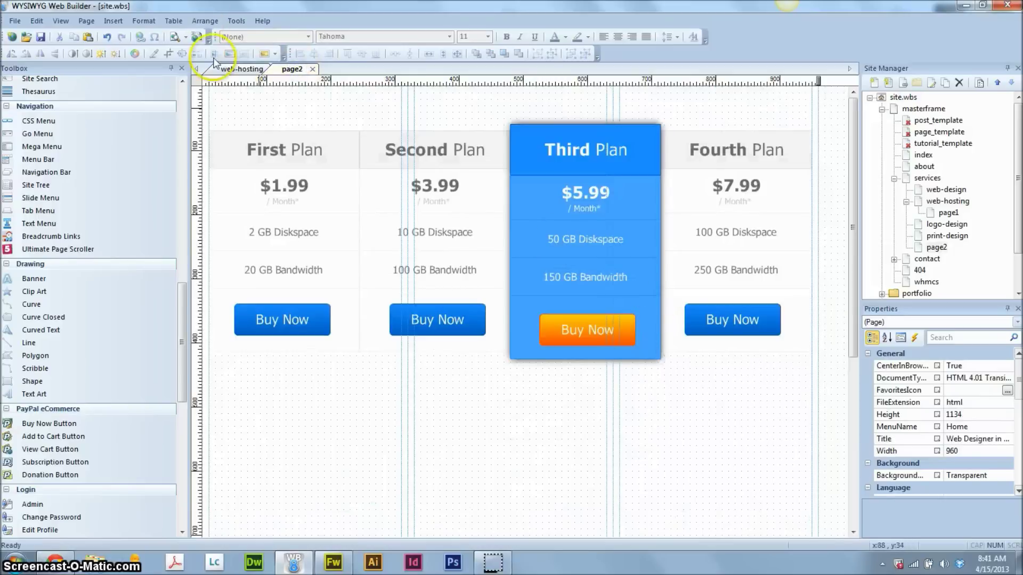
pyautogui.doubleClick(225, 143)
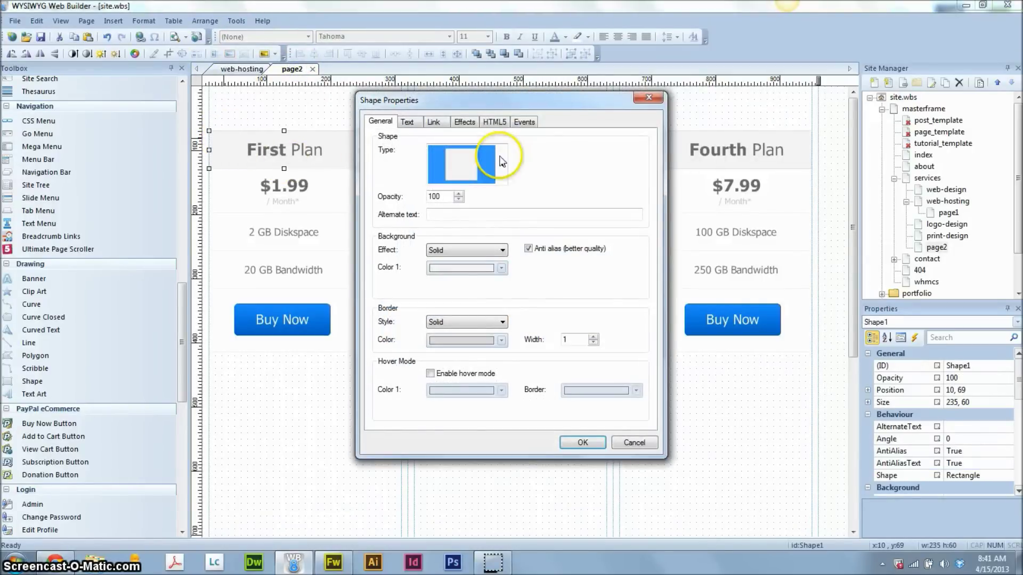
pyautogui.click(502, 164)
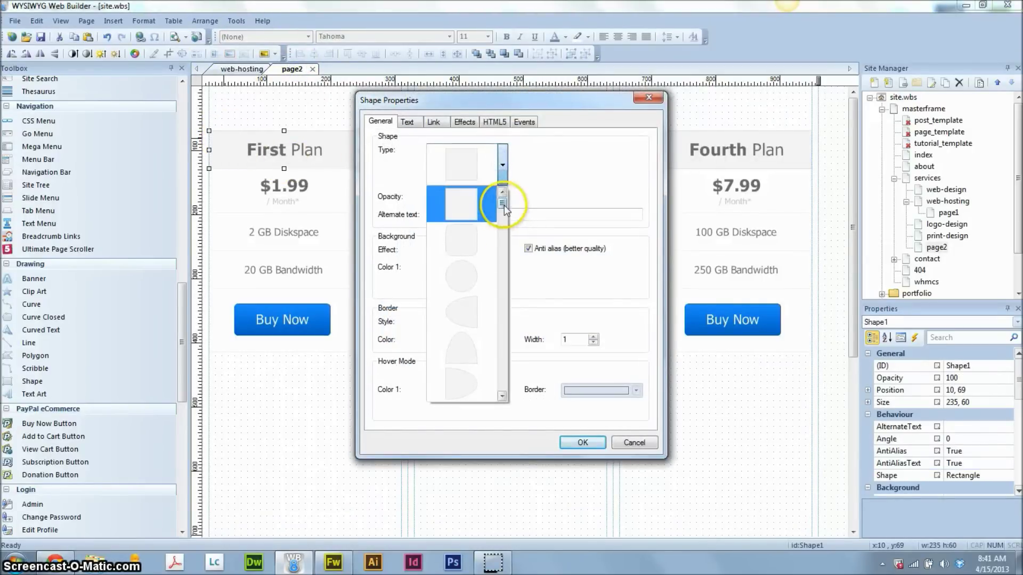
pyautogui.moveTo(502, 205); pyautogui.dragTo(502, 298)
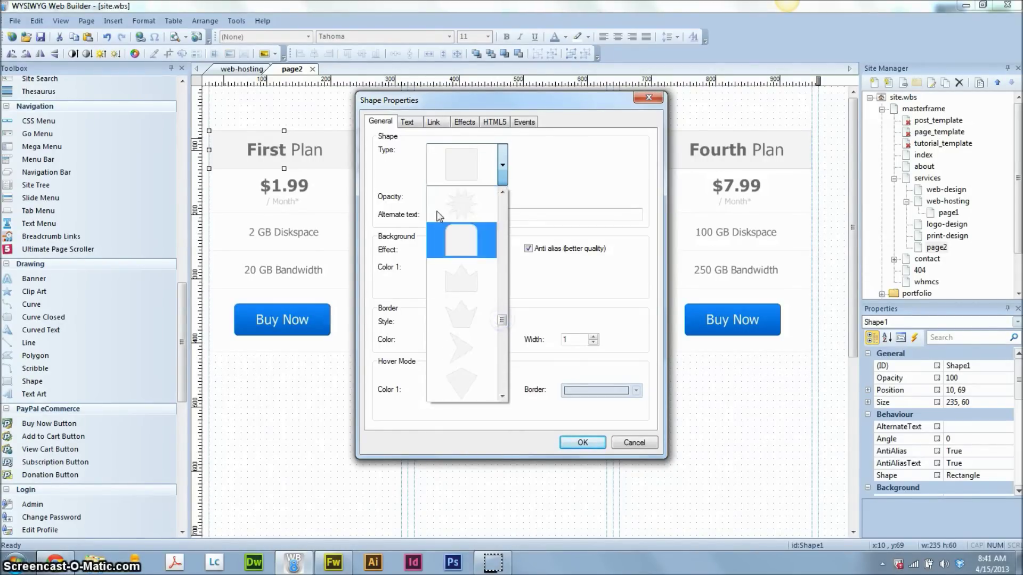
pyautogui.click(447, 244)
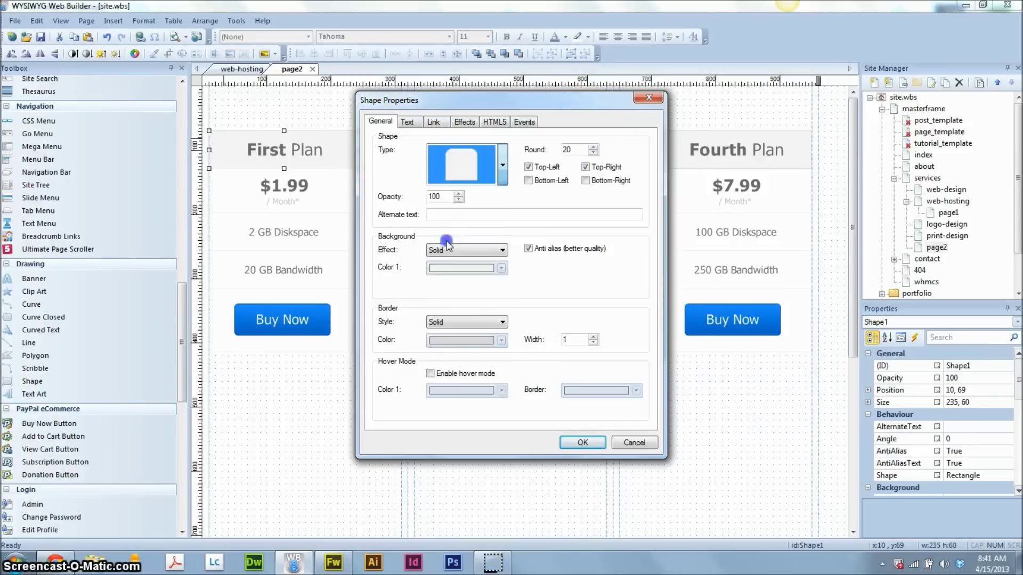
pyautogui.click(585, 167)
pyautogui.doubleClick(567, 150)
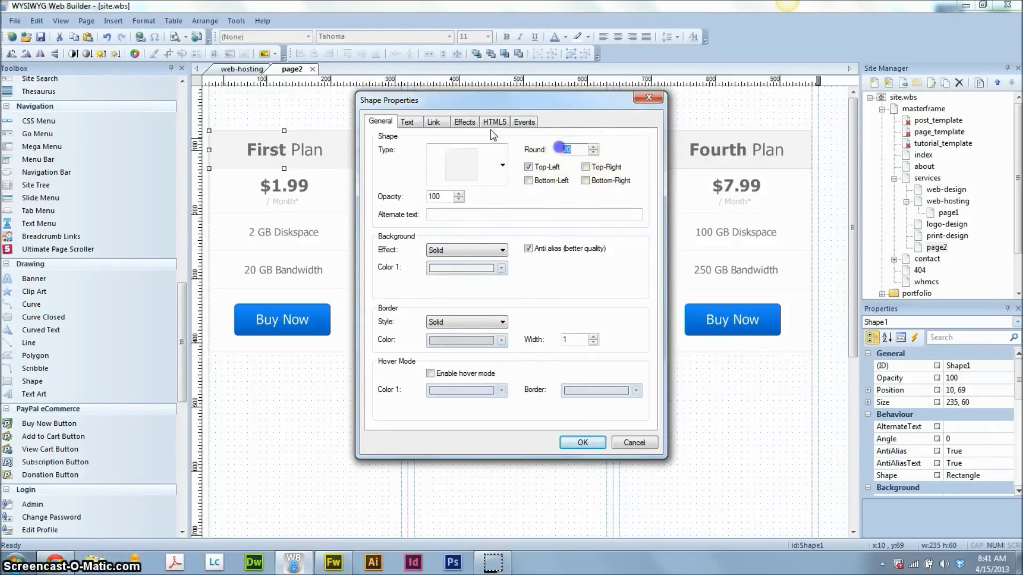
pyautogui.write('10')
pyautogui.press('Return')
# Step: Make the First Plan Buy Now block a Round corner shape, bottom-left only, radius 10
pyautogui.click(349, 319)
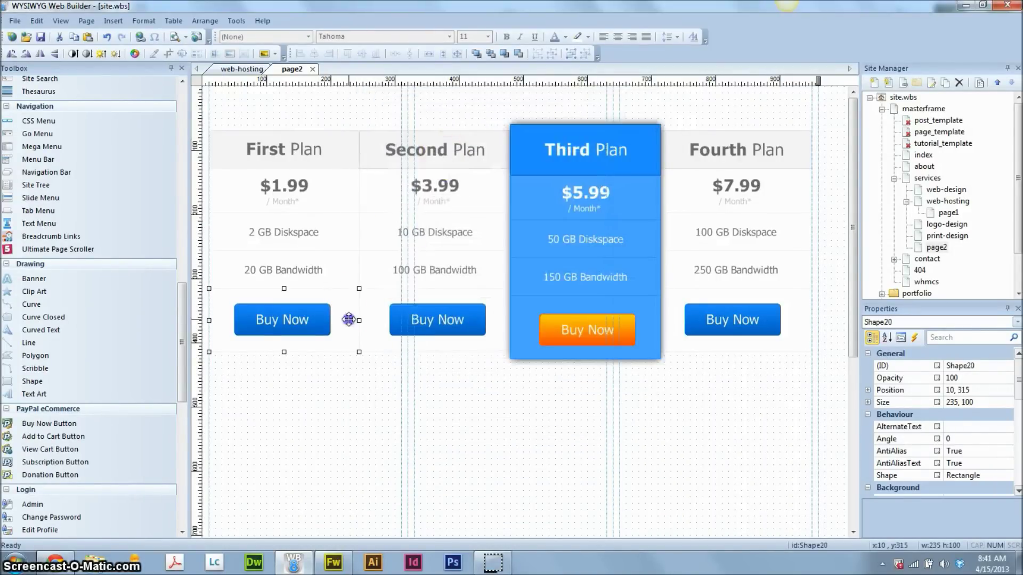
pyautogui.doubleClick(349, 320)
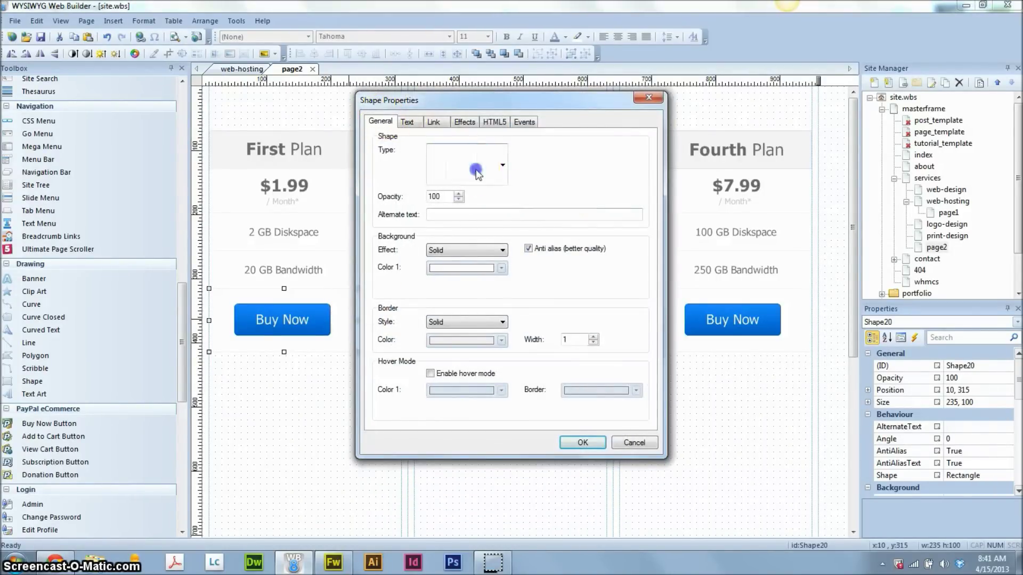
pyautogui.click(476, 172)
pyautogui.moveTo(502, 203); pyautogui.dragTo(505, 321)
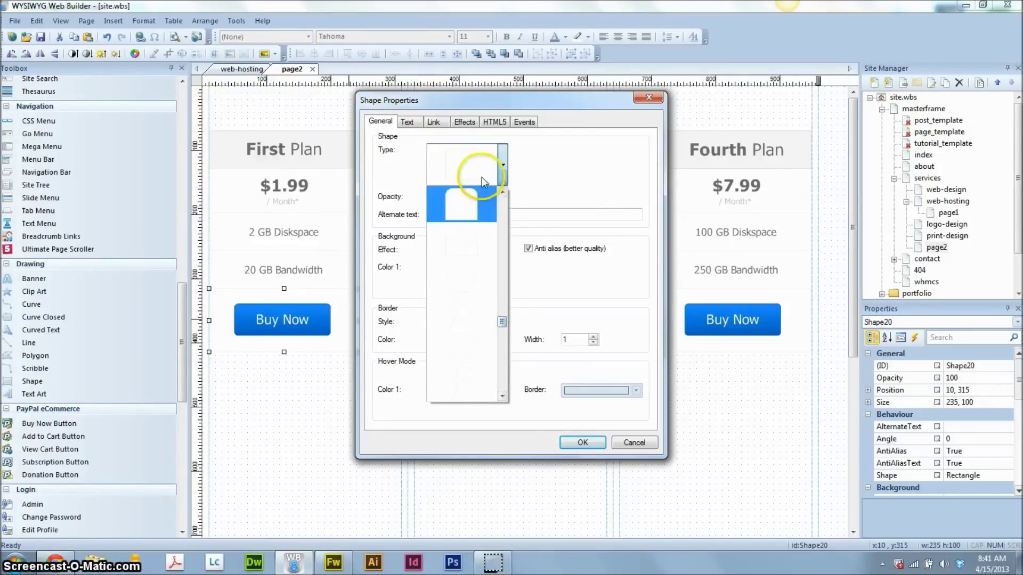
pyautogui.click(475, 196)
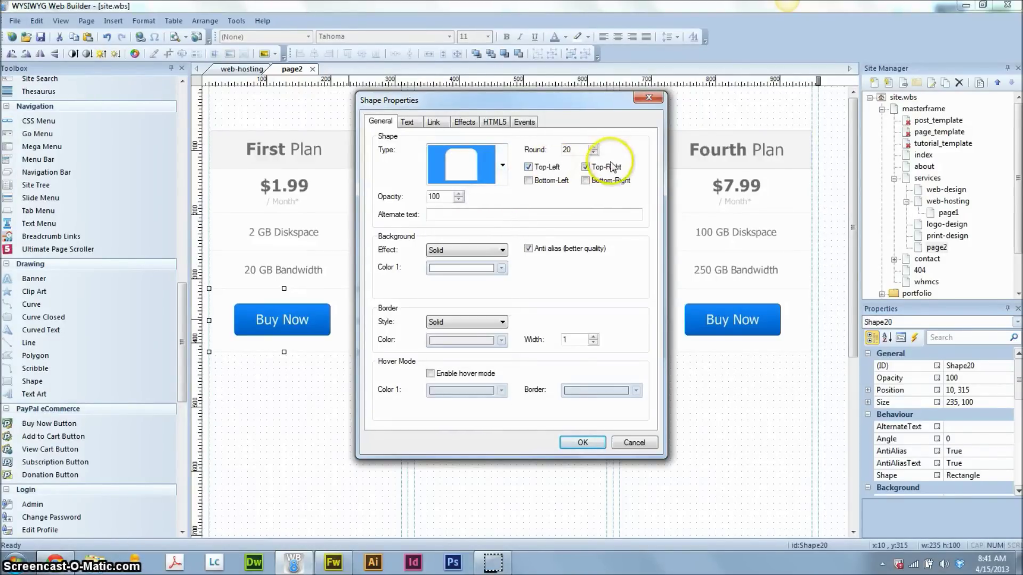
pyautogui.click(586, 167)
pyautogui.click(535, 167)
pyautogui.click(529, 180)
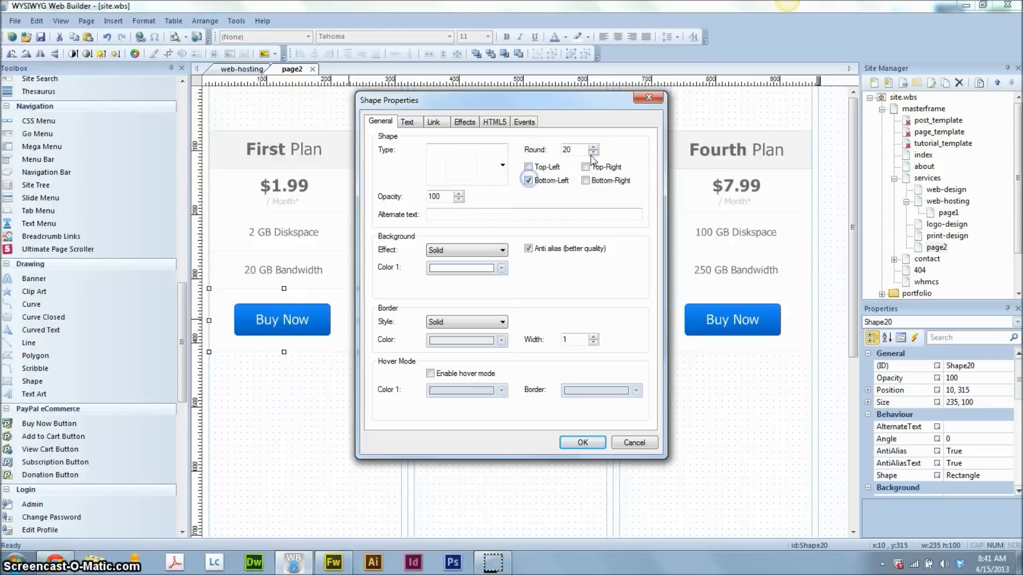
pyautogui.click(579, 149)
pyautogui.press('BackSpace')
pyautogui.press('BackSpace')
pyautogui.write('10')
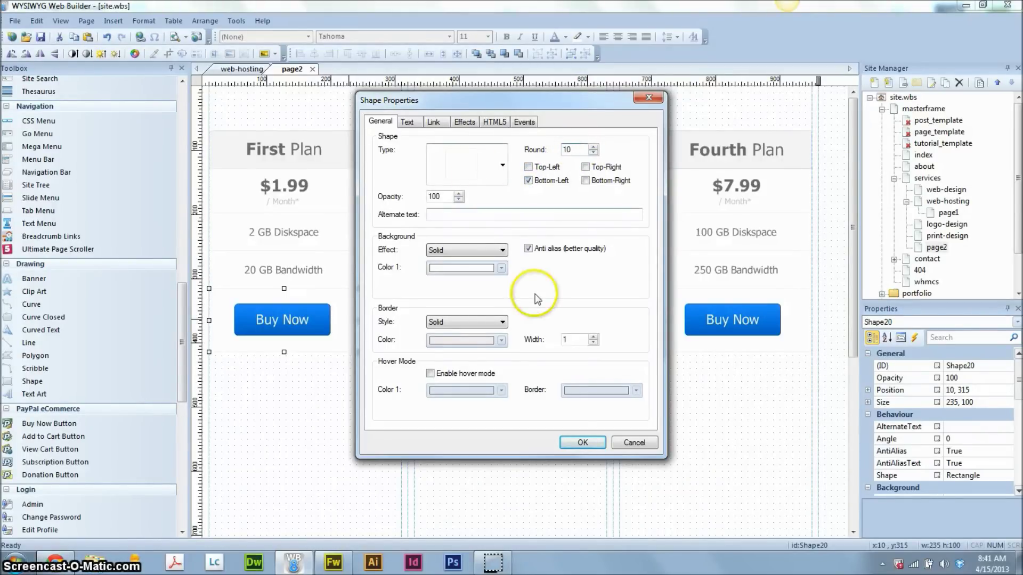
pyautogui.click(586, 442)
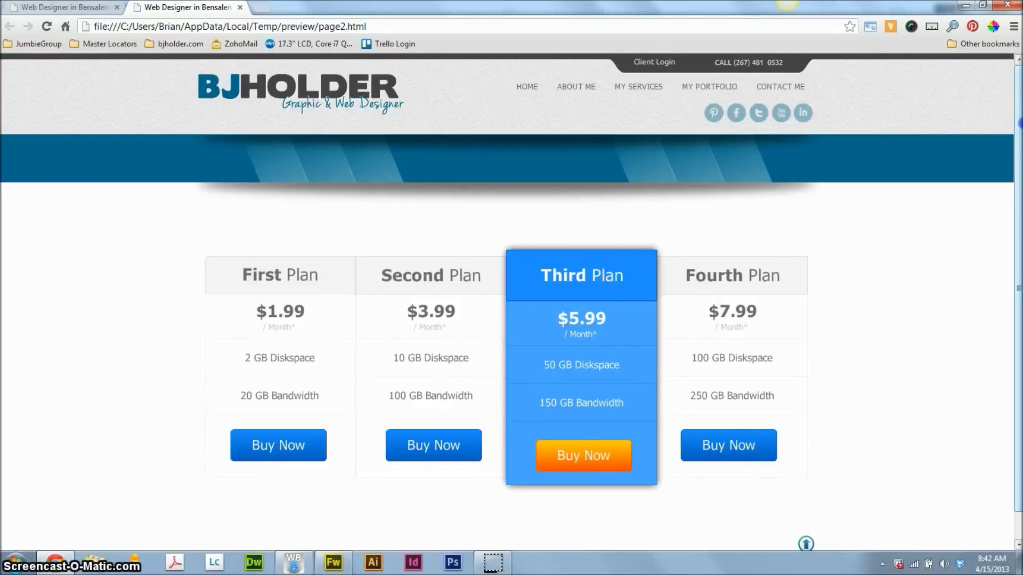
pyautogui.scroll(-1, 1019, 123)
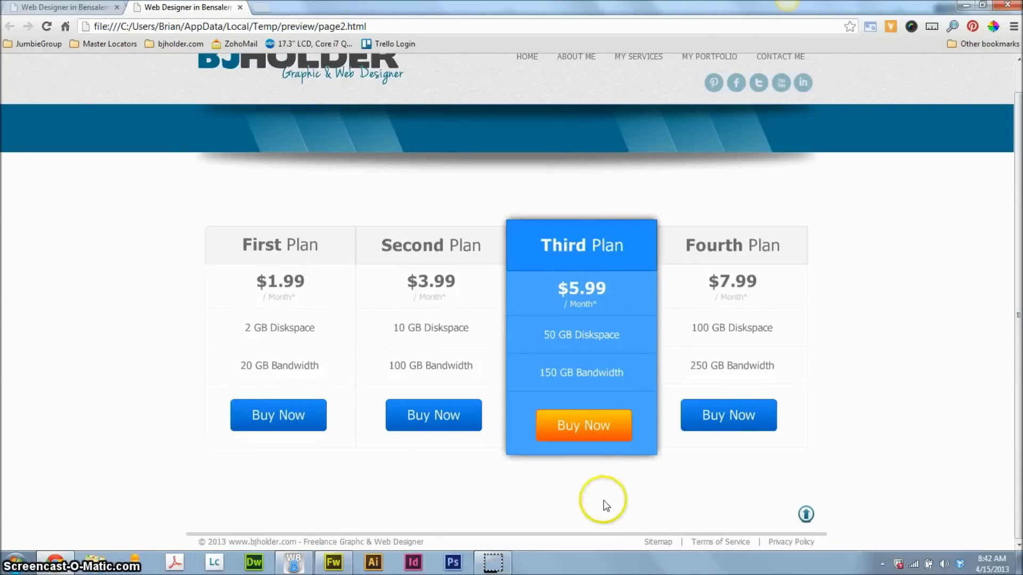
pyautogui.click(805, 515)
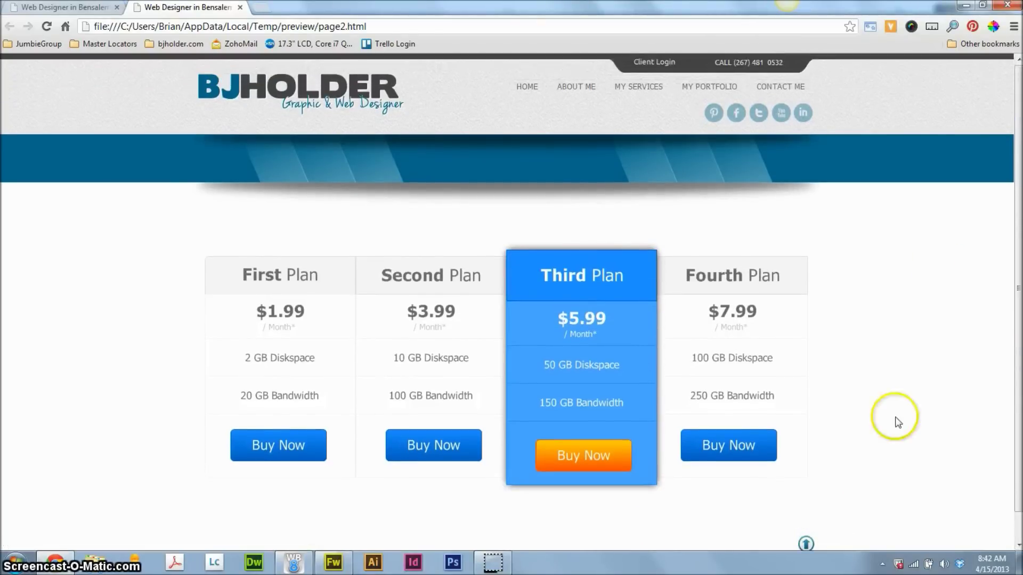
pyautogui.scroll(-1, 1006, 222)
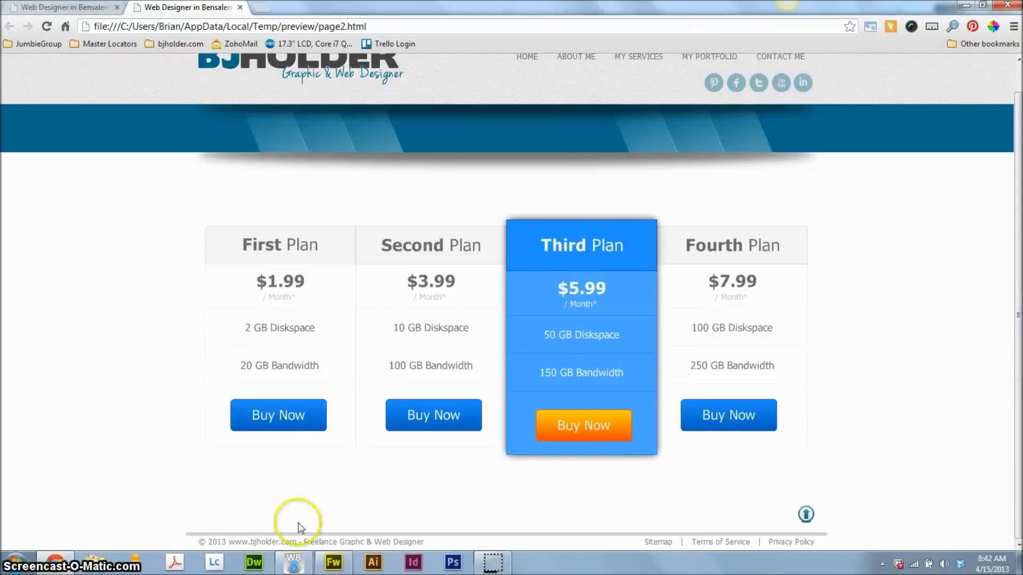